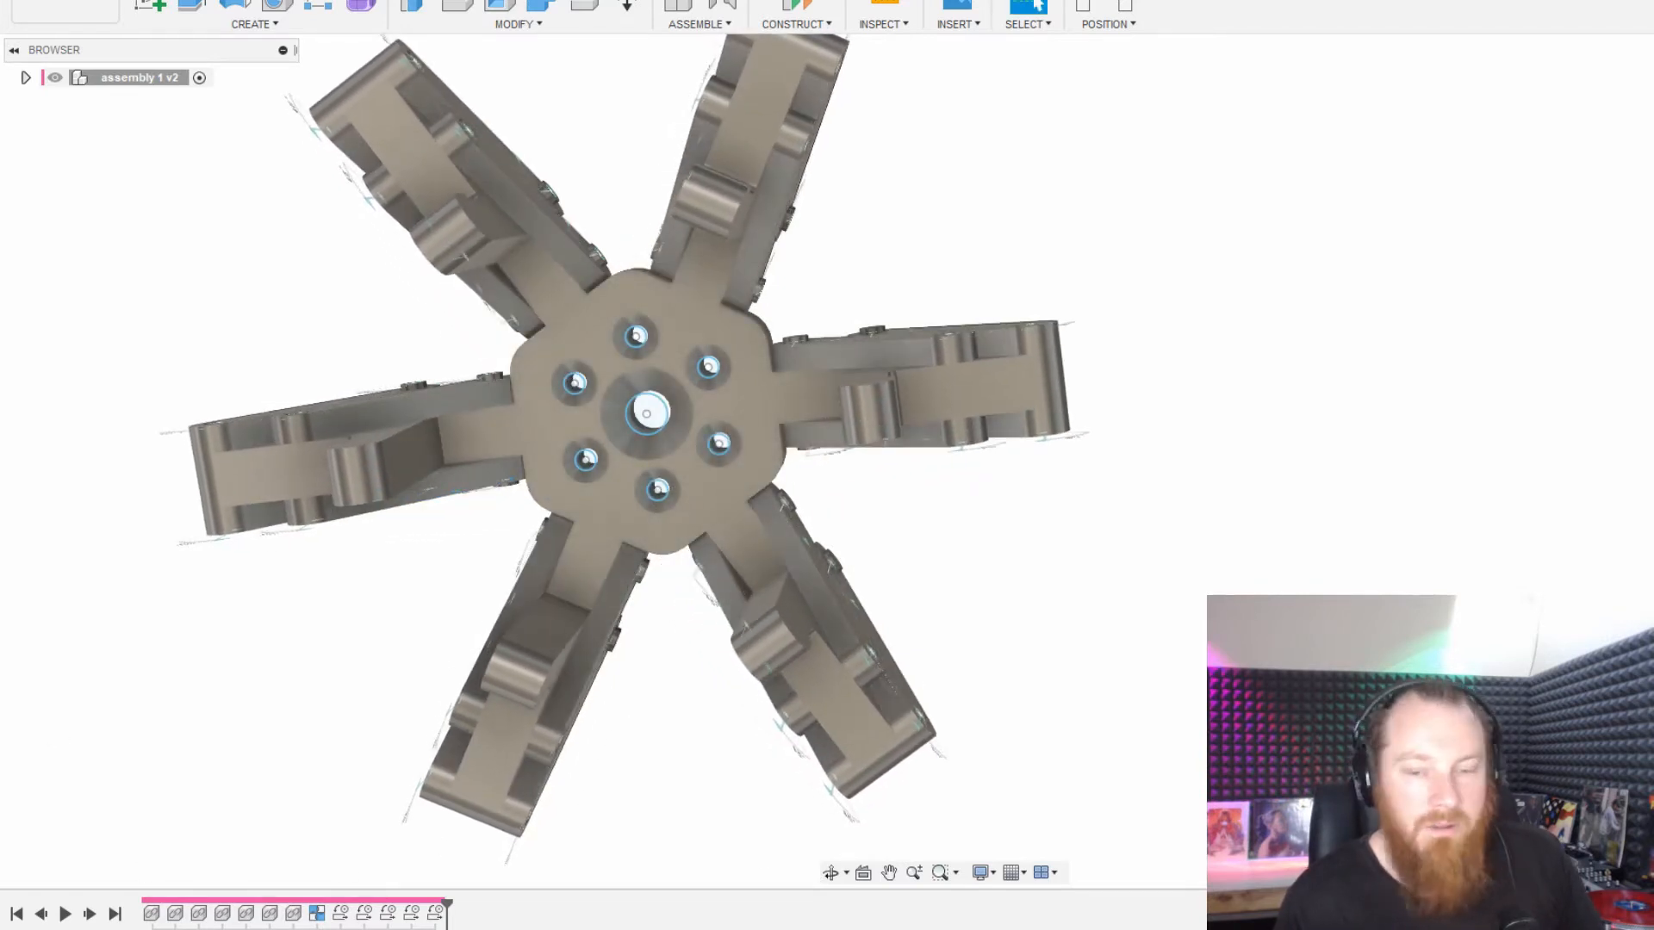
shift+middle_drag(1014, 728, 1096, 638)
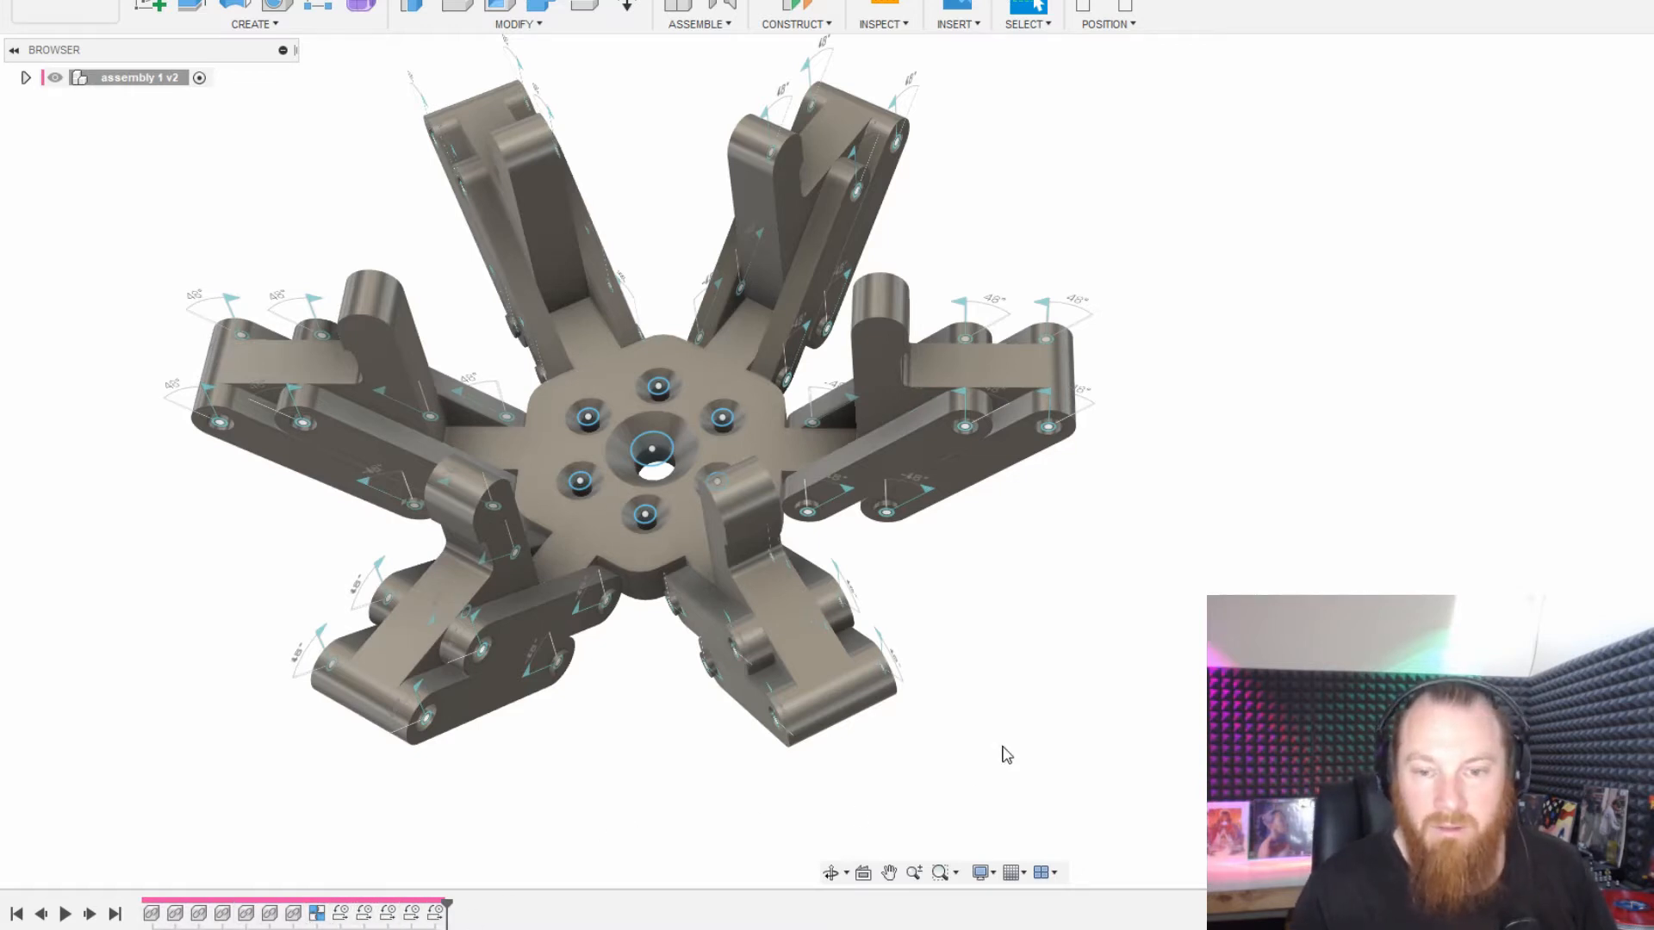
shift+middle_drag(1018, 689, 1015, 624)
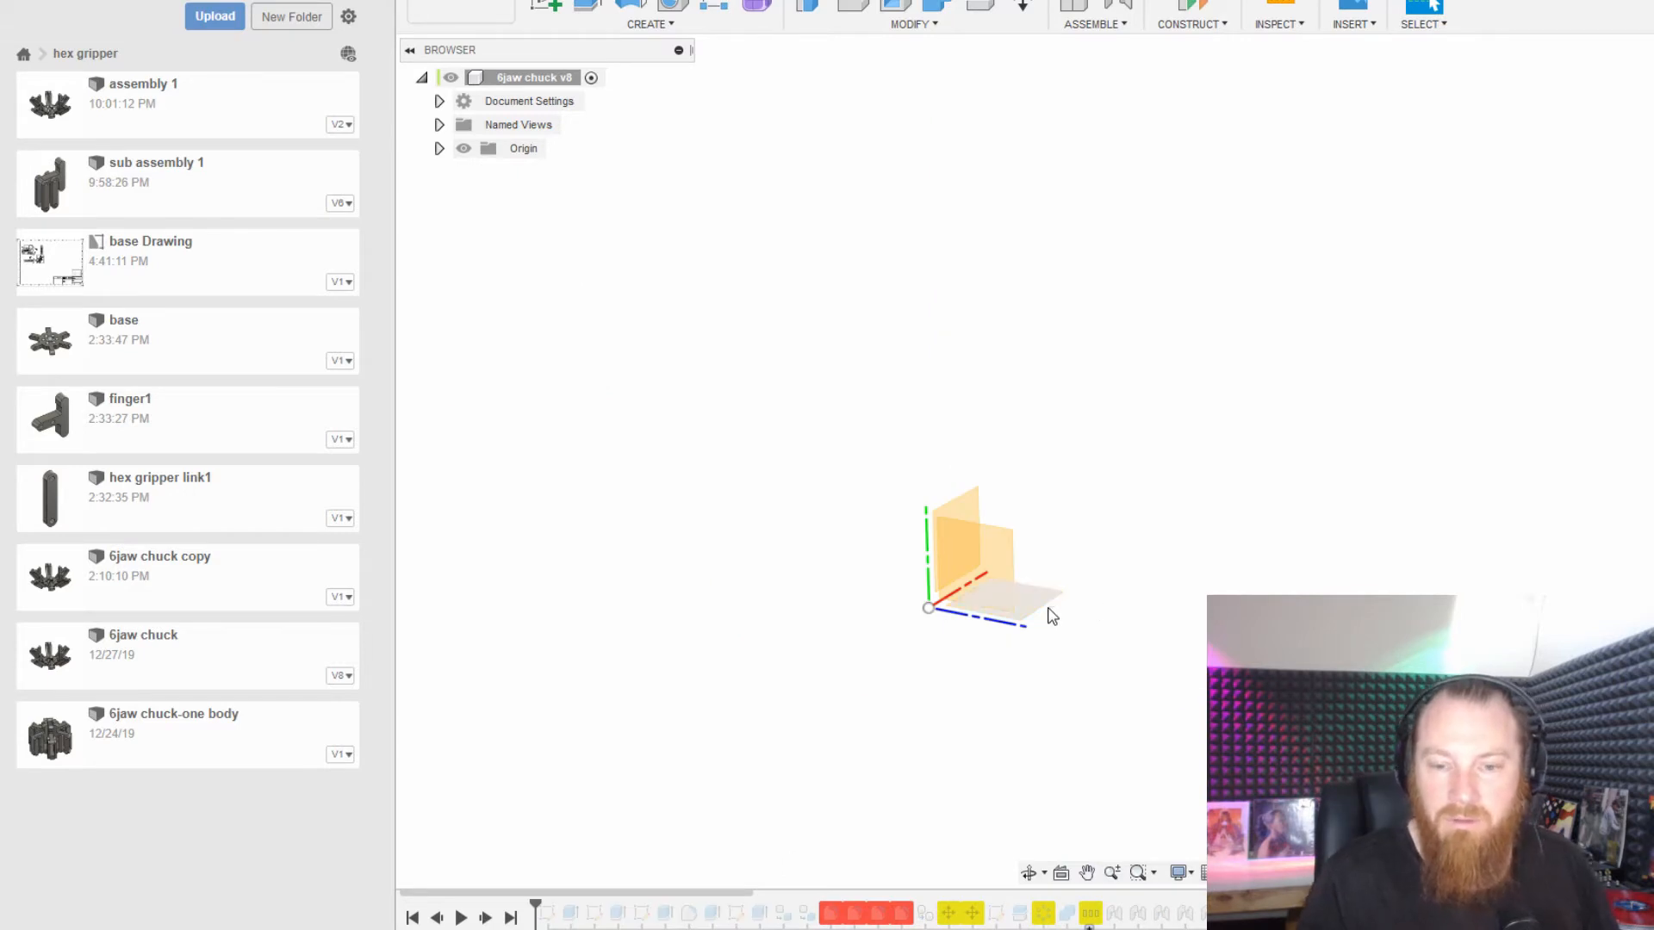
Step the 6jaw chuck design history forward from its start through the feature that creates the T-shaped finger body.
click(485, 918)
click(485, 918)
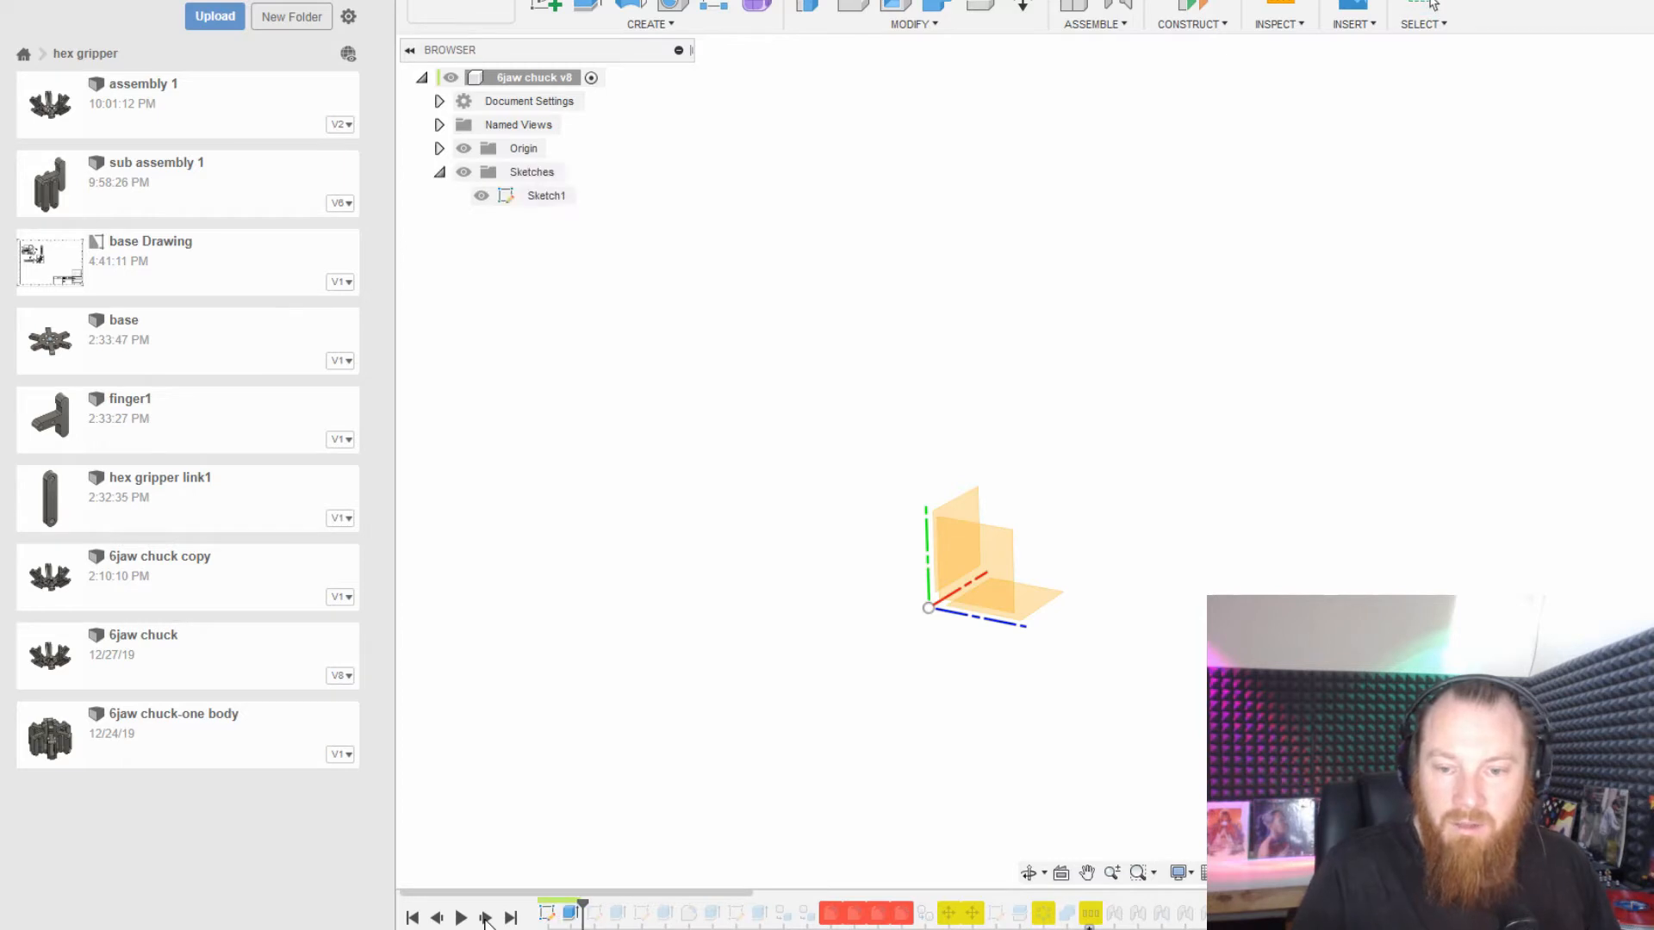
click(485, 919)
click(485, 919)
click(485, 918)
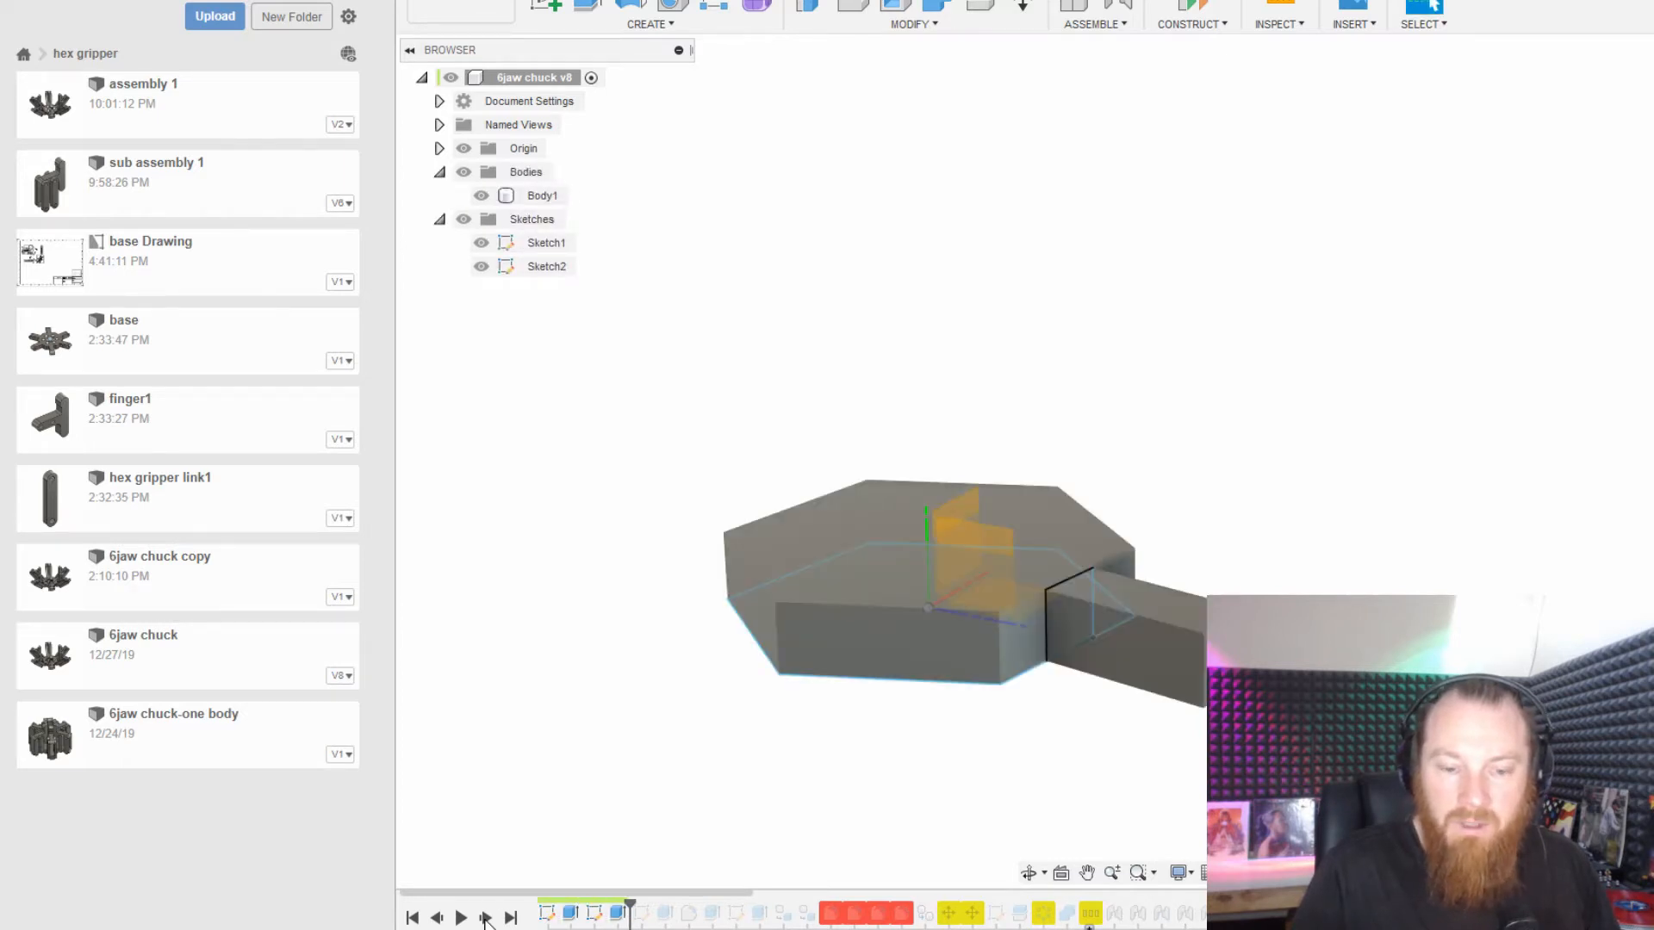
click(485, 918)
click(485, 918)
click(485, 918)
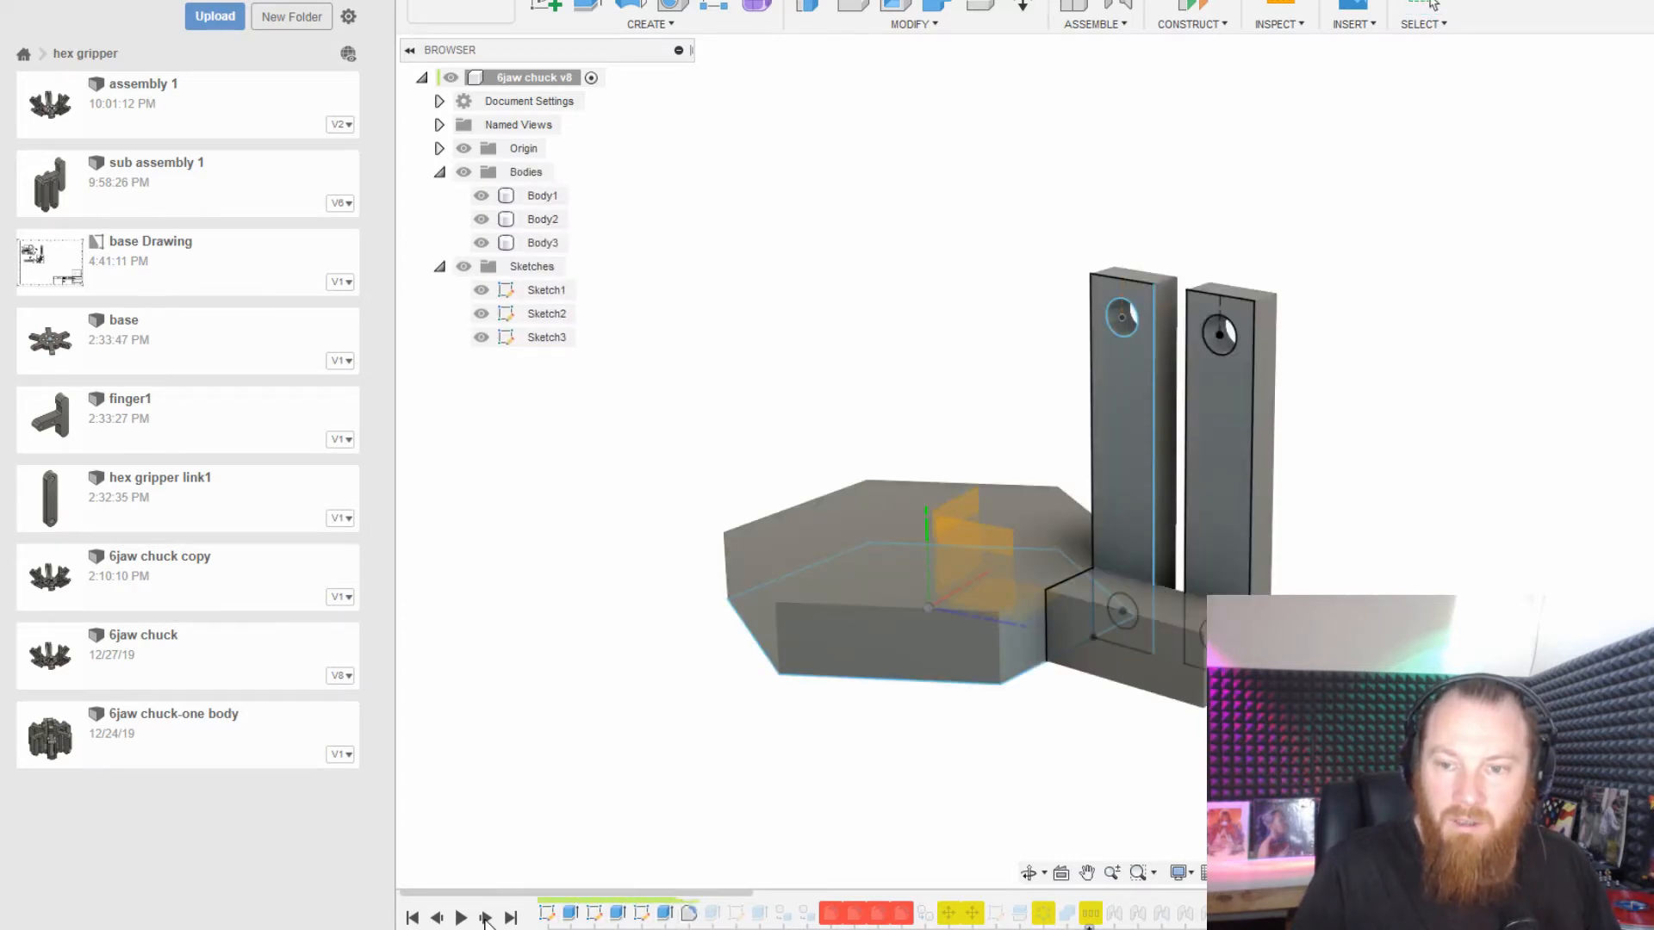
click(485, 918)
click(485, 918)
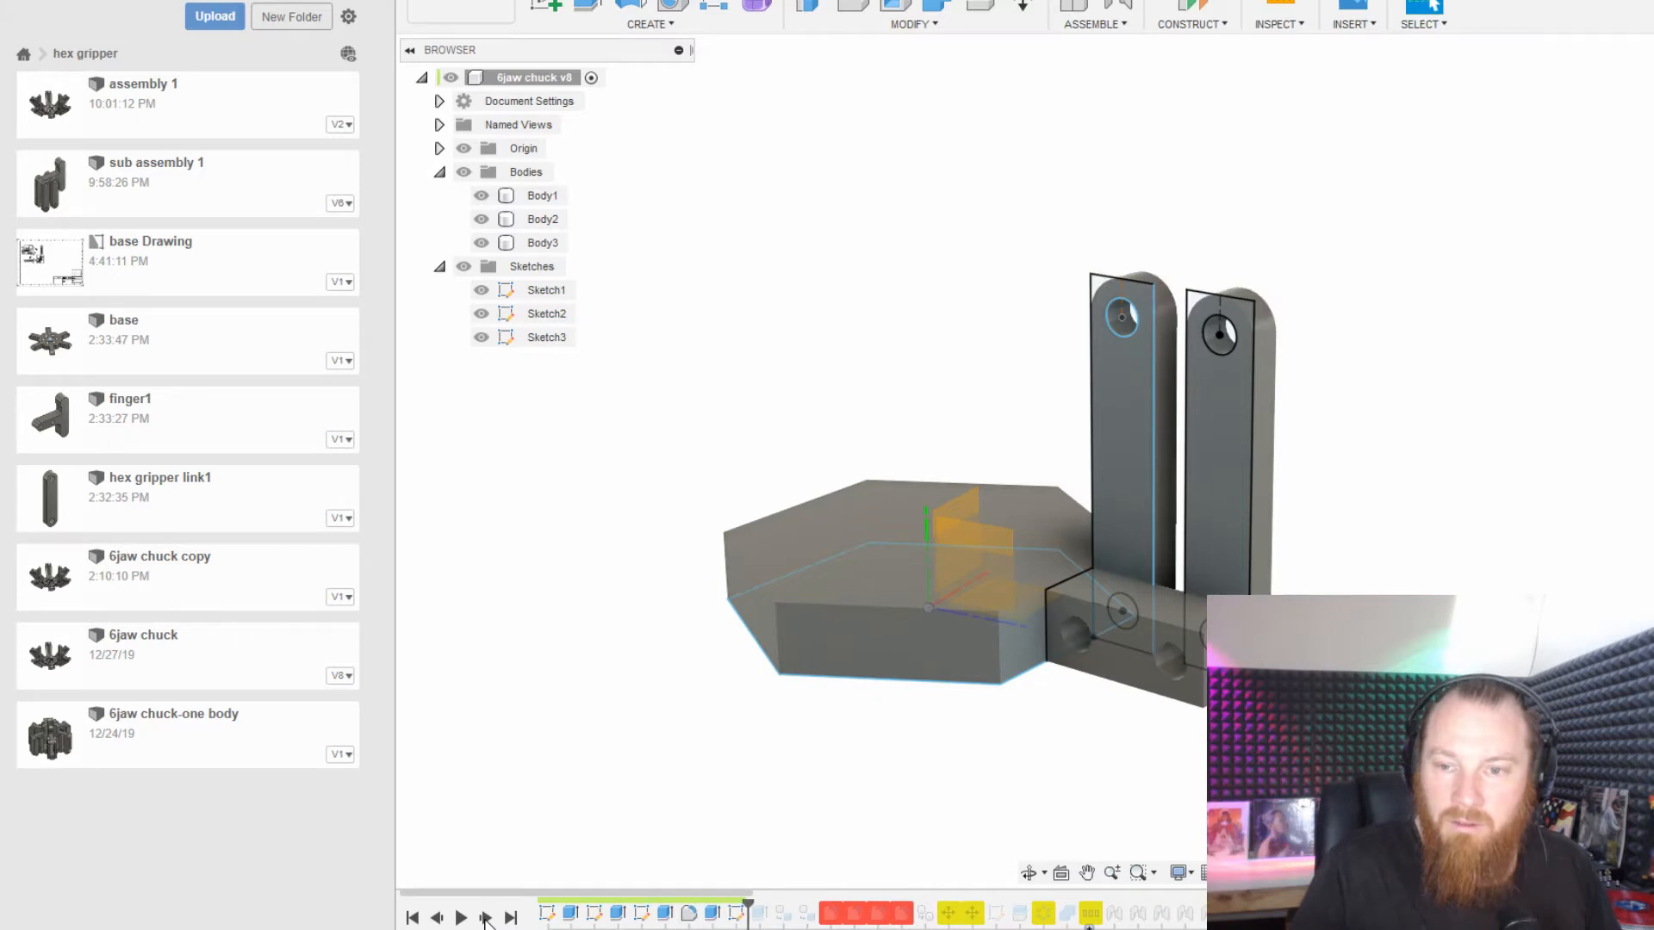
click(484, 918)
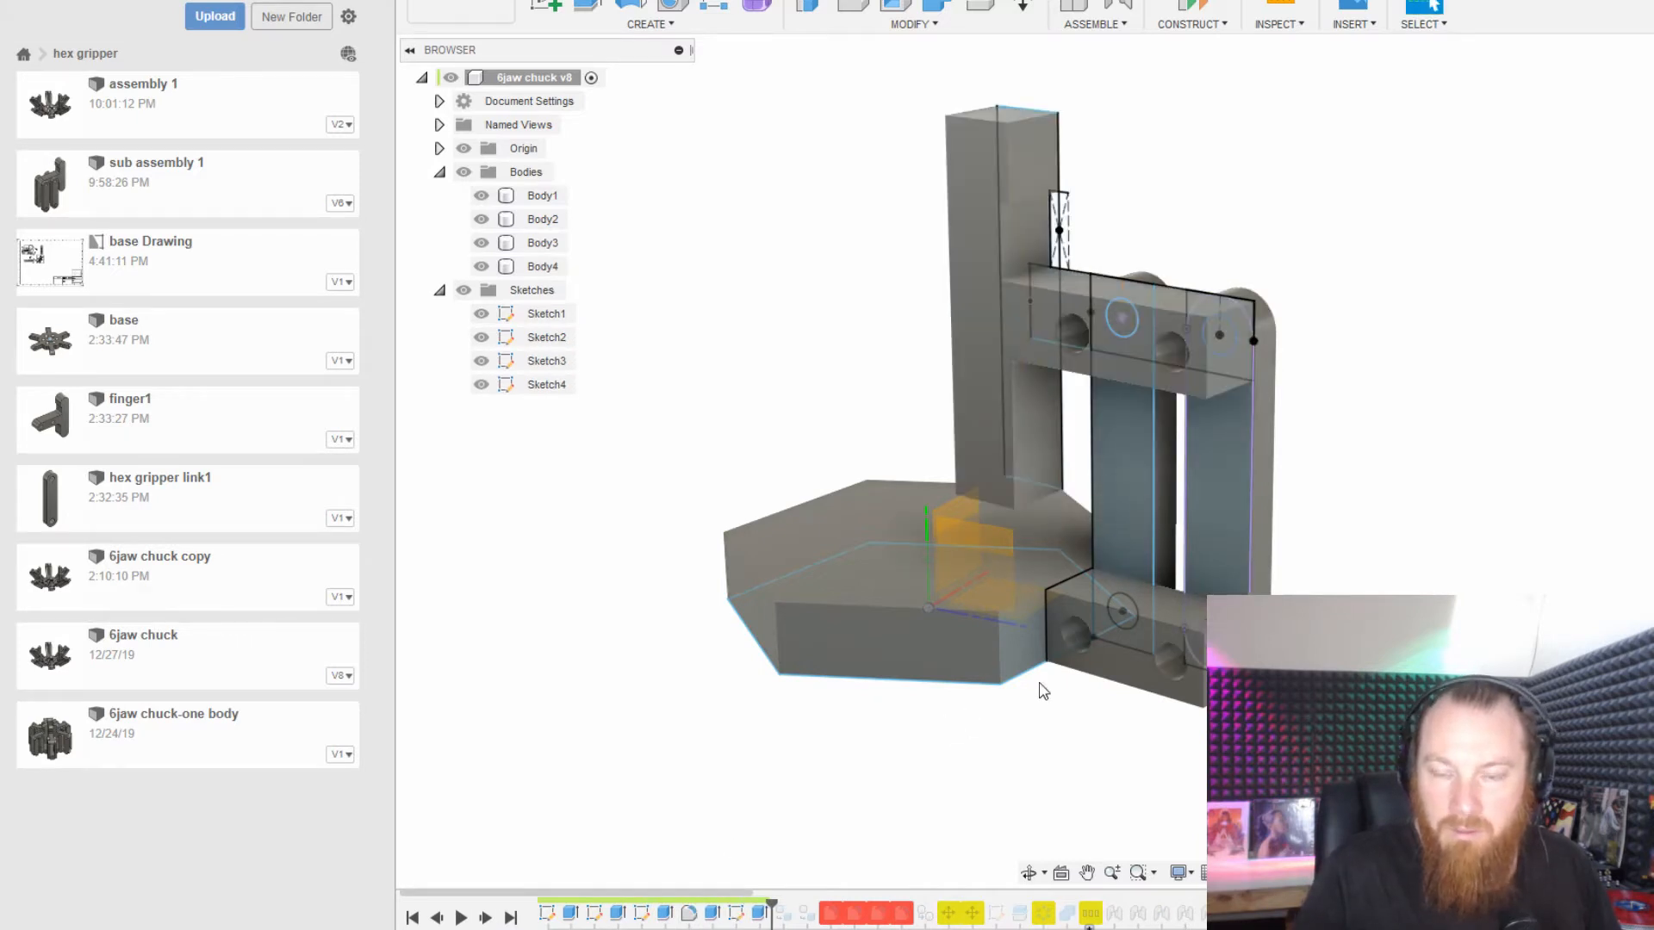
Create a component from the T-shaped finger body, Body4.
click(997, 329)
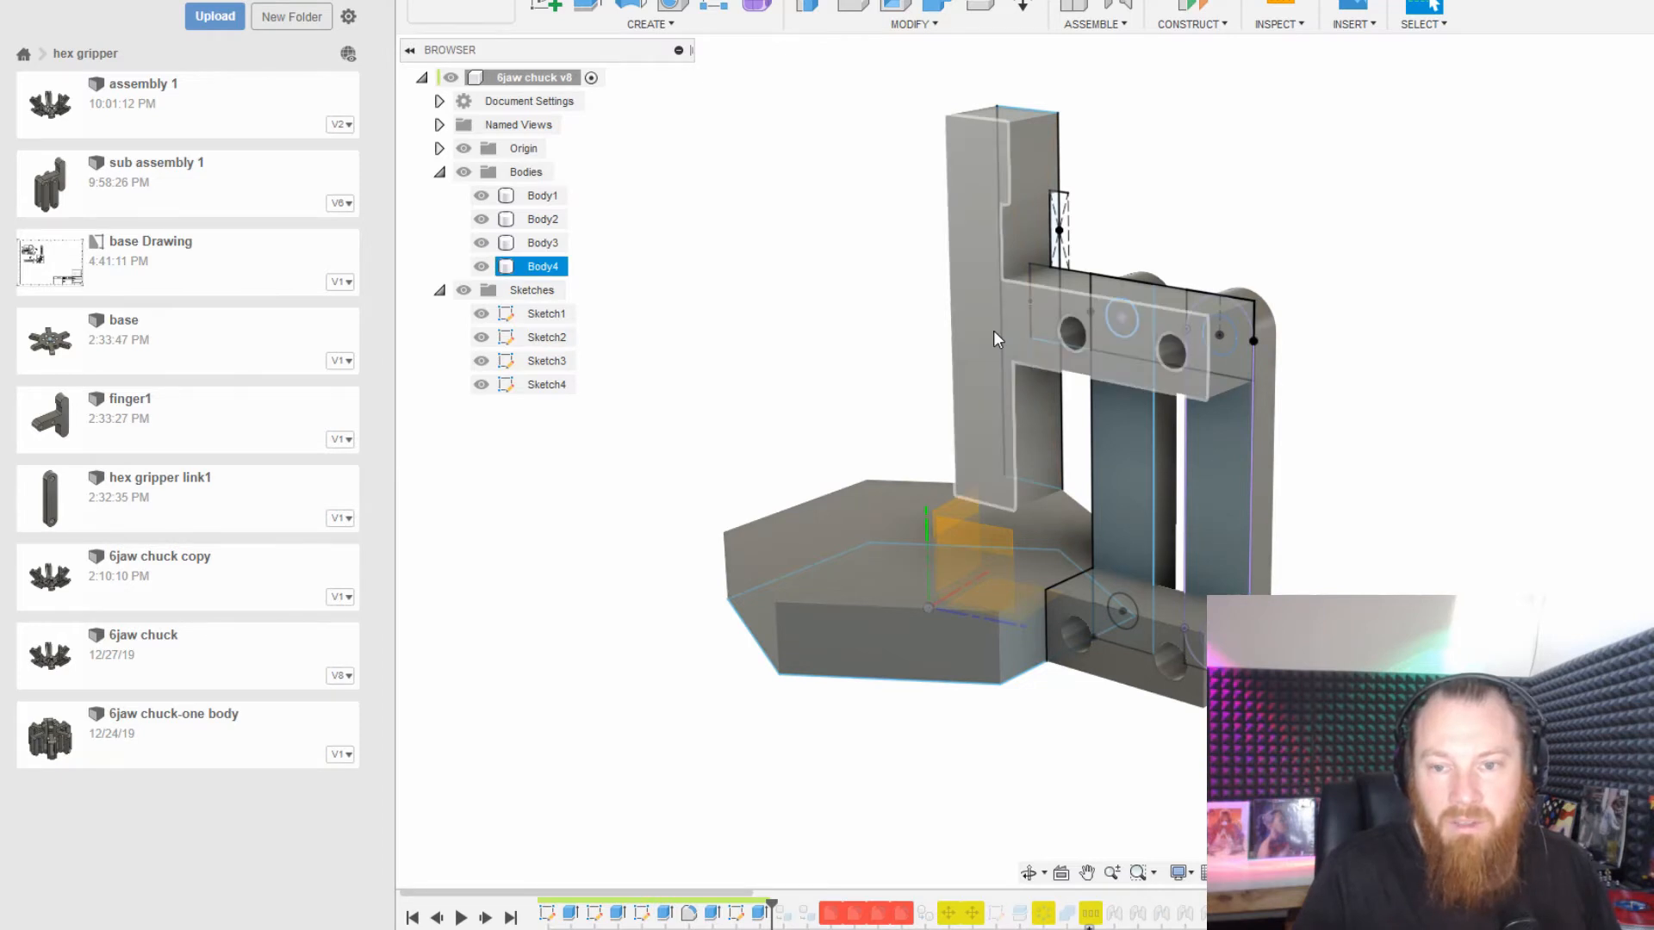
click(994, 329)
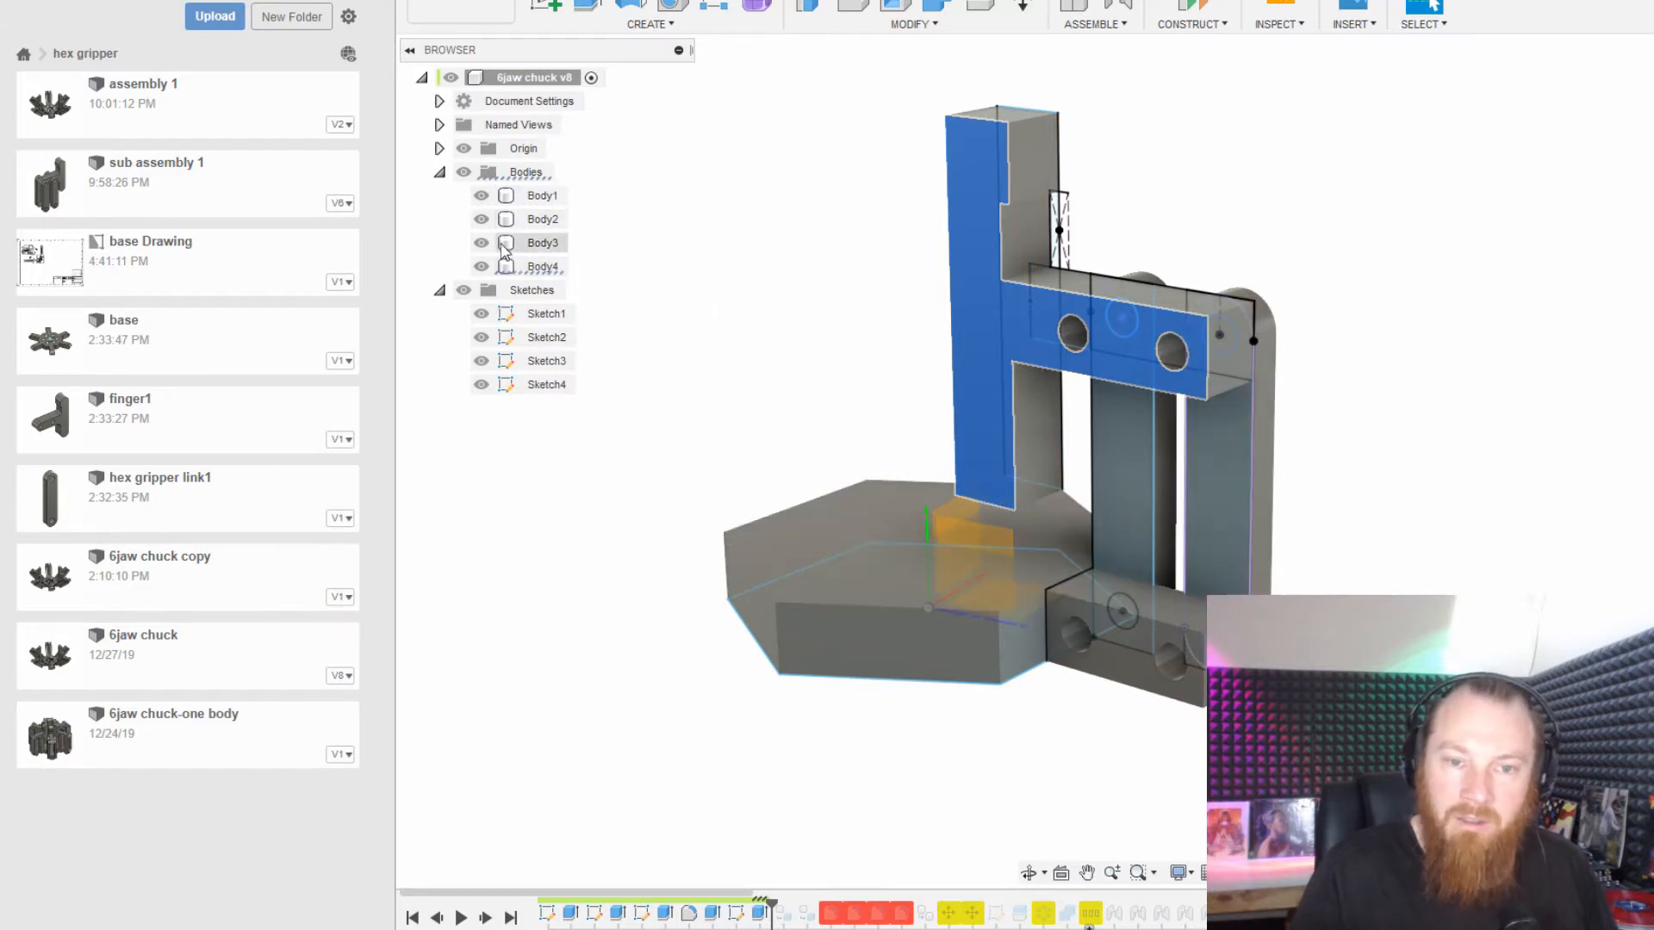
click(534, 266)
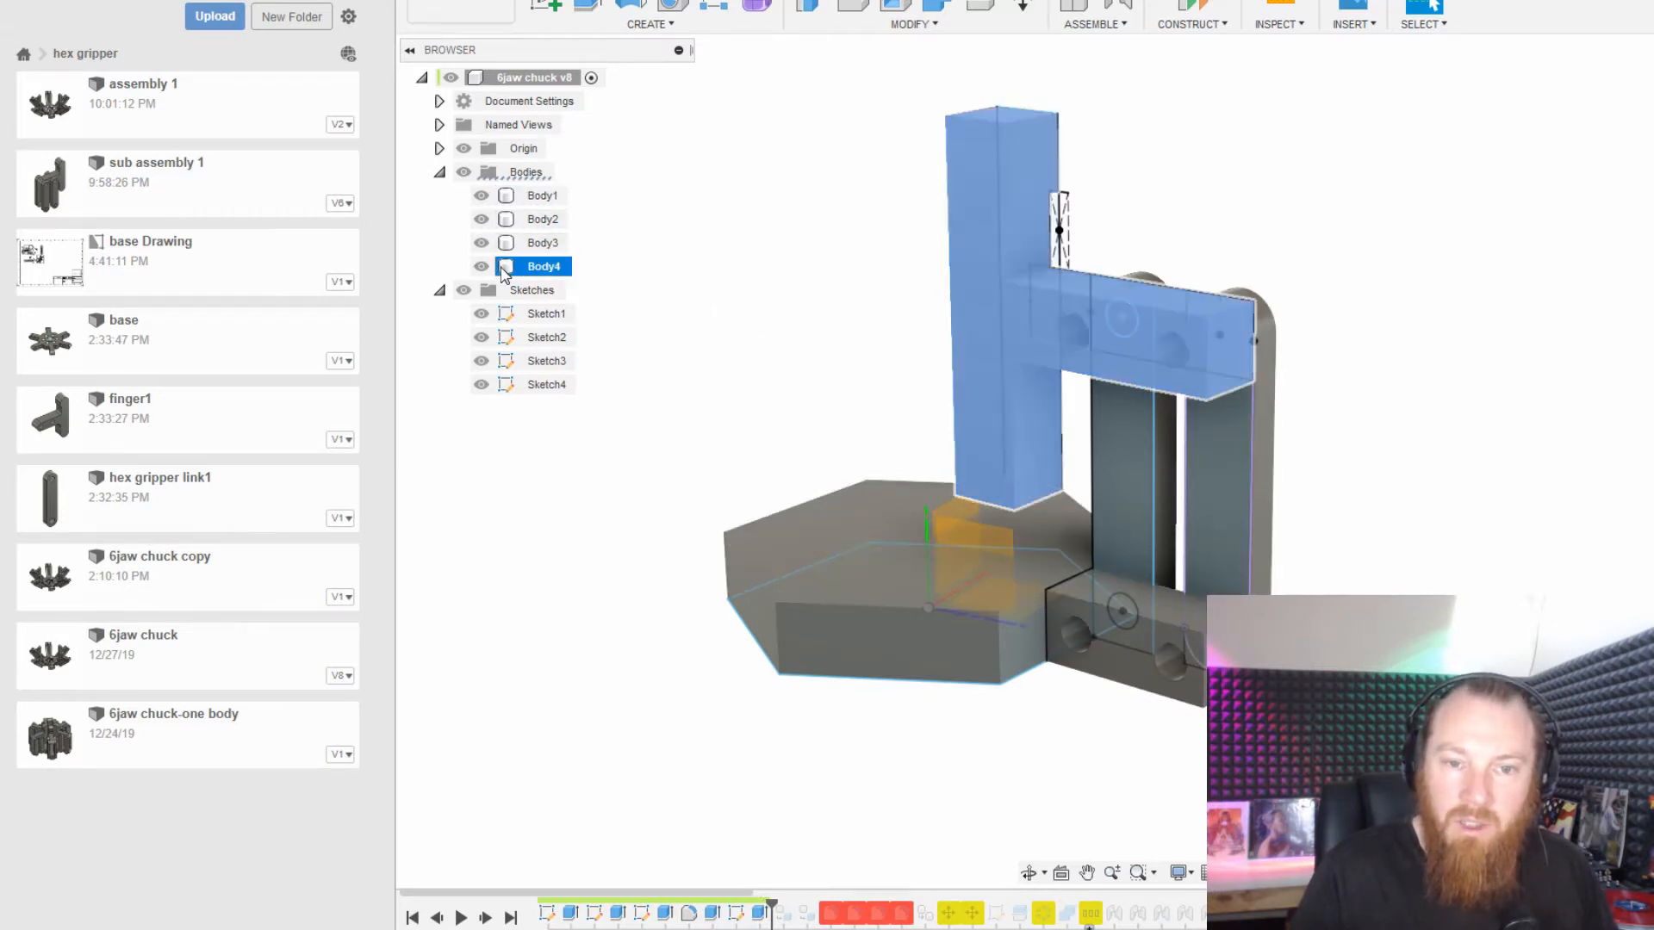
right_click(507, 272)
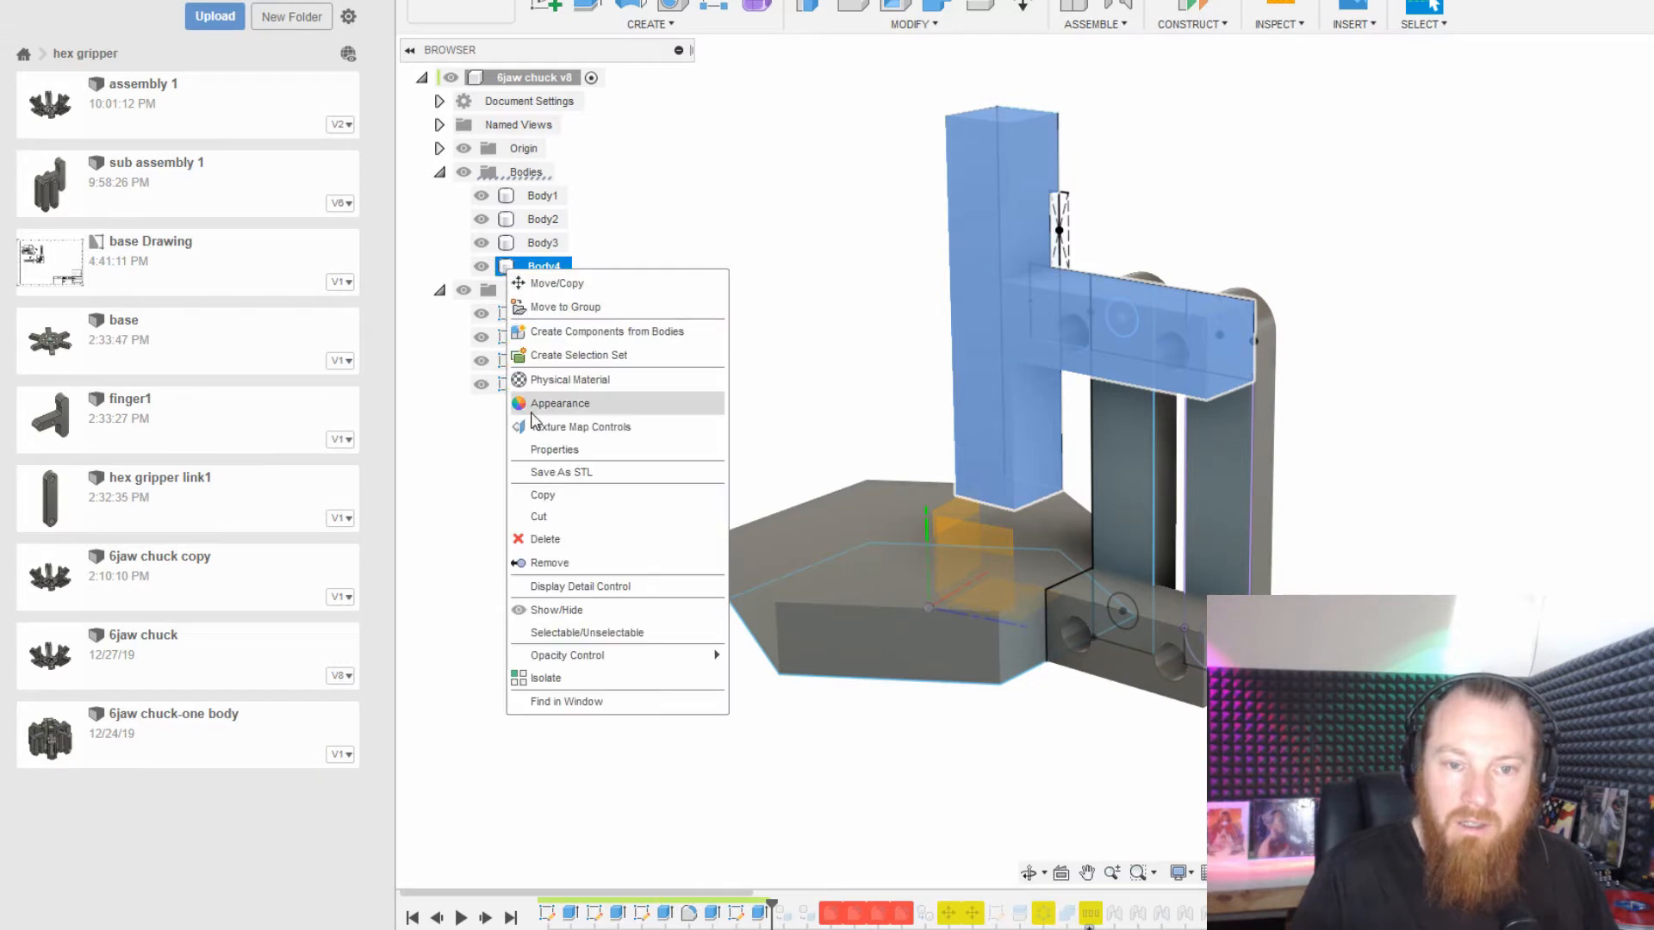
click(593, 333)
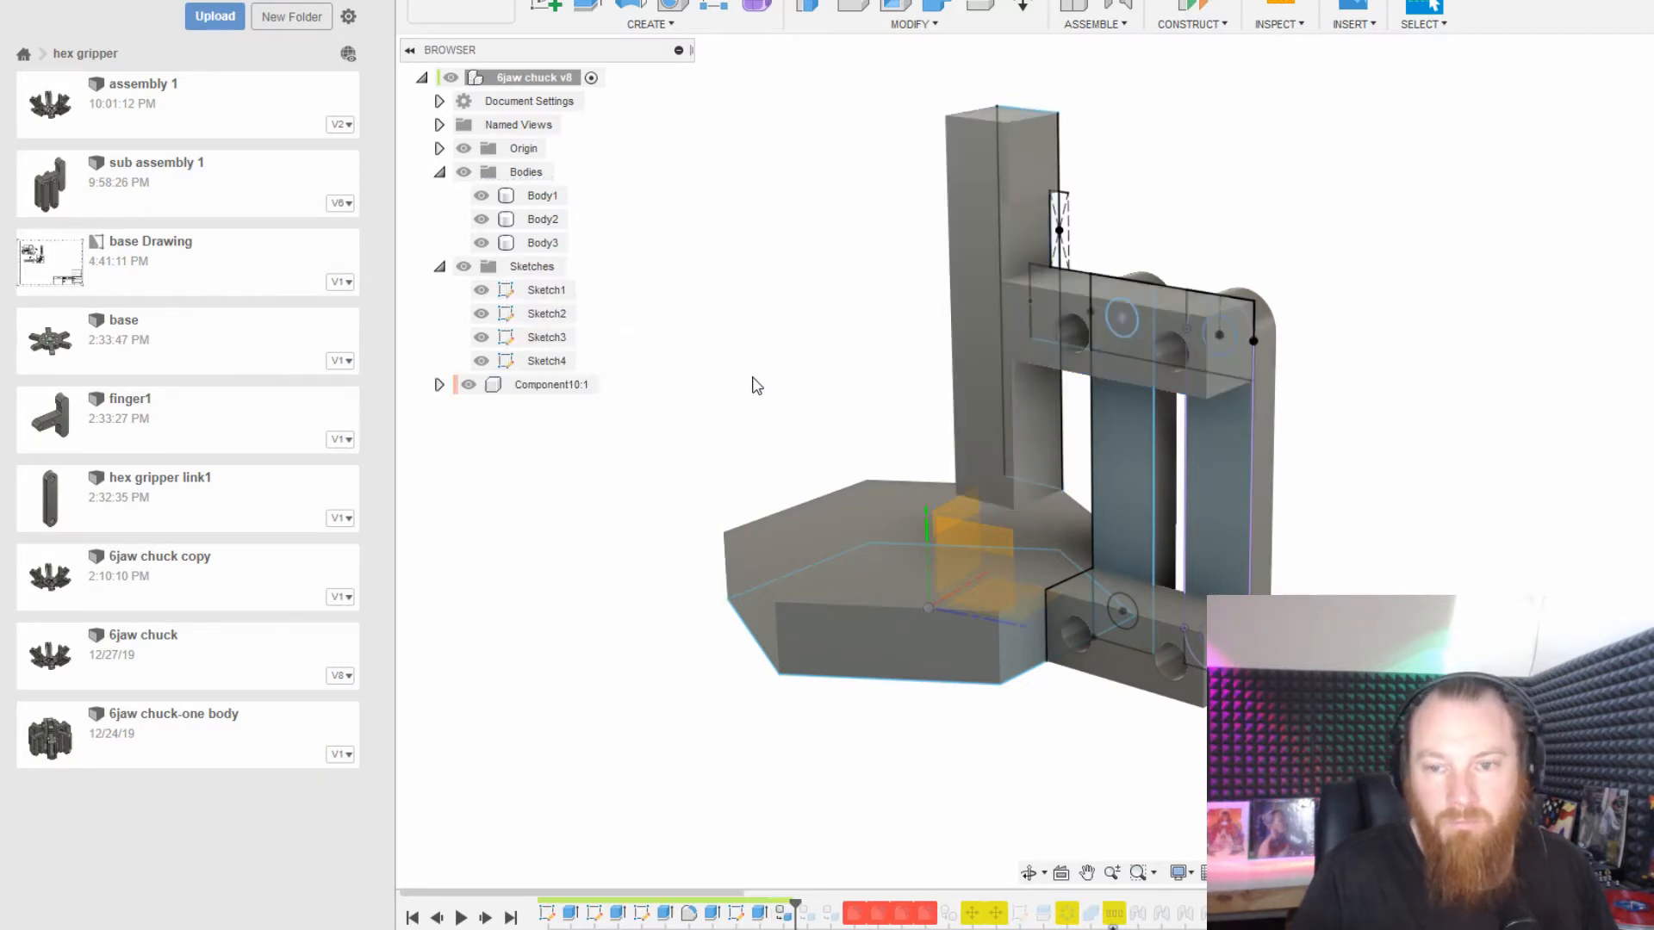
Export Component10 as a Fusion file (*.f3d), with saving to the hex gripper cloud project also enabled.
click(528, 389)
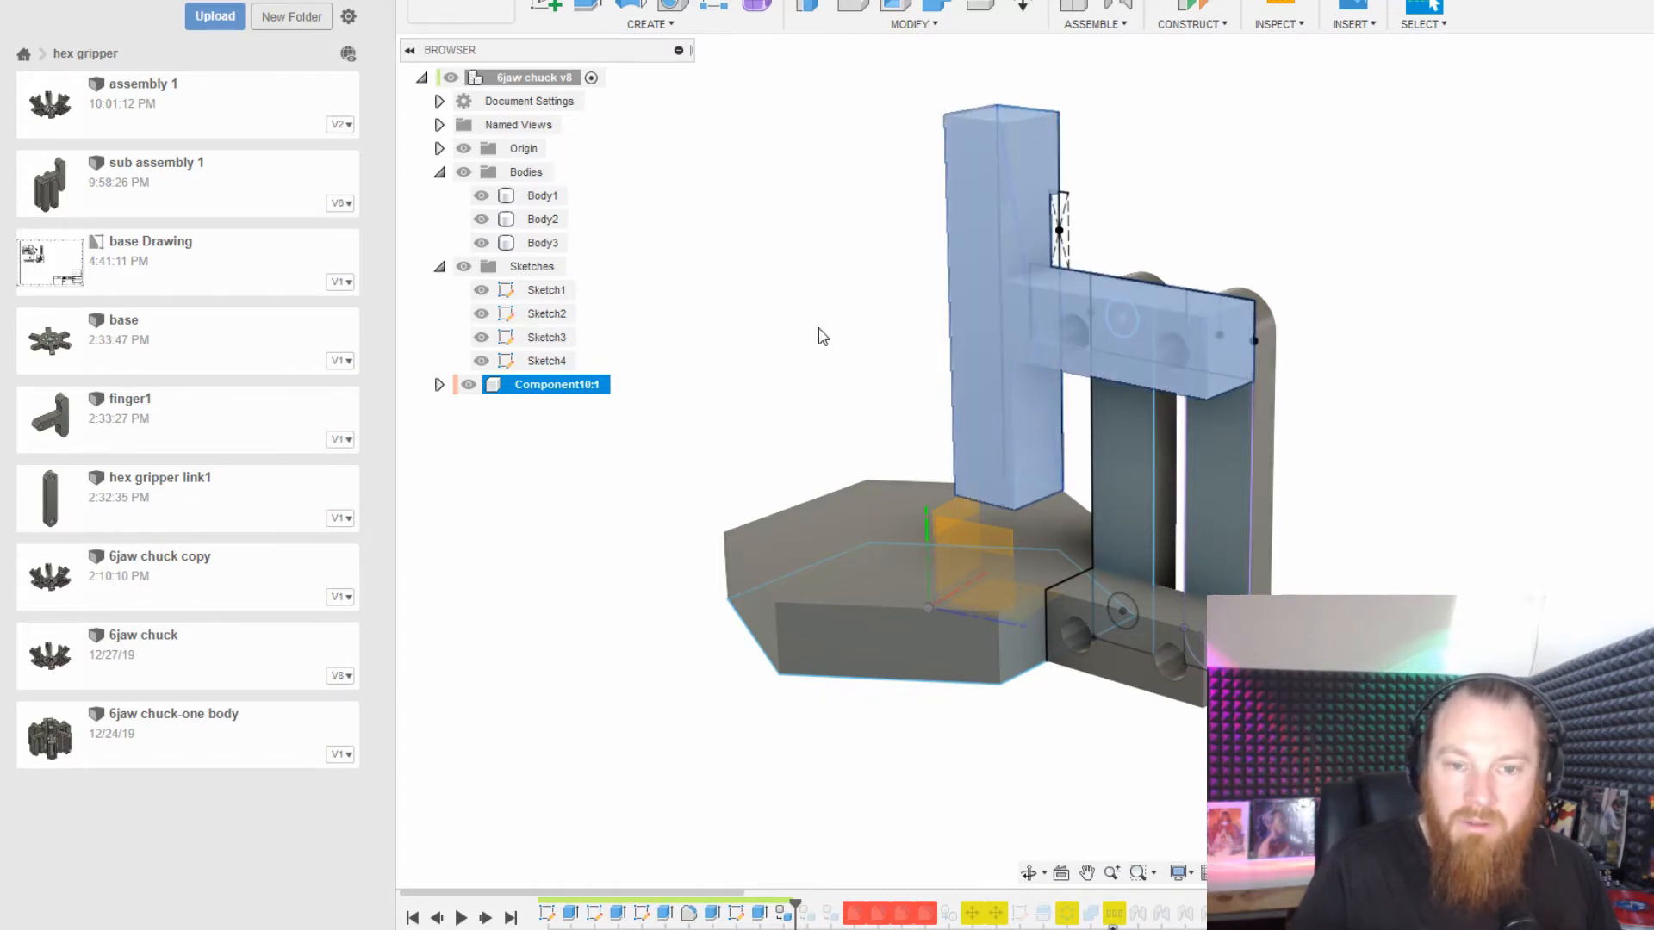
mouse_move(987, 433)
shift+middle_down()
mouse_move(1088, 505)
mouse_move(1167, 497)
shift+middle_up()
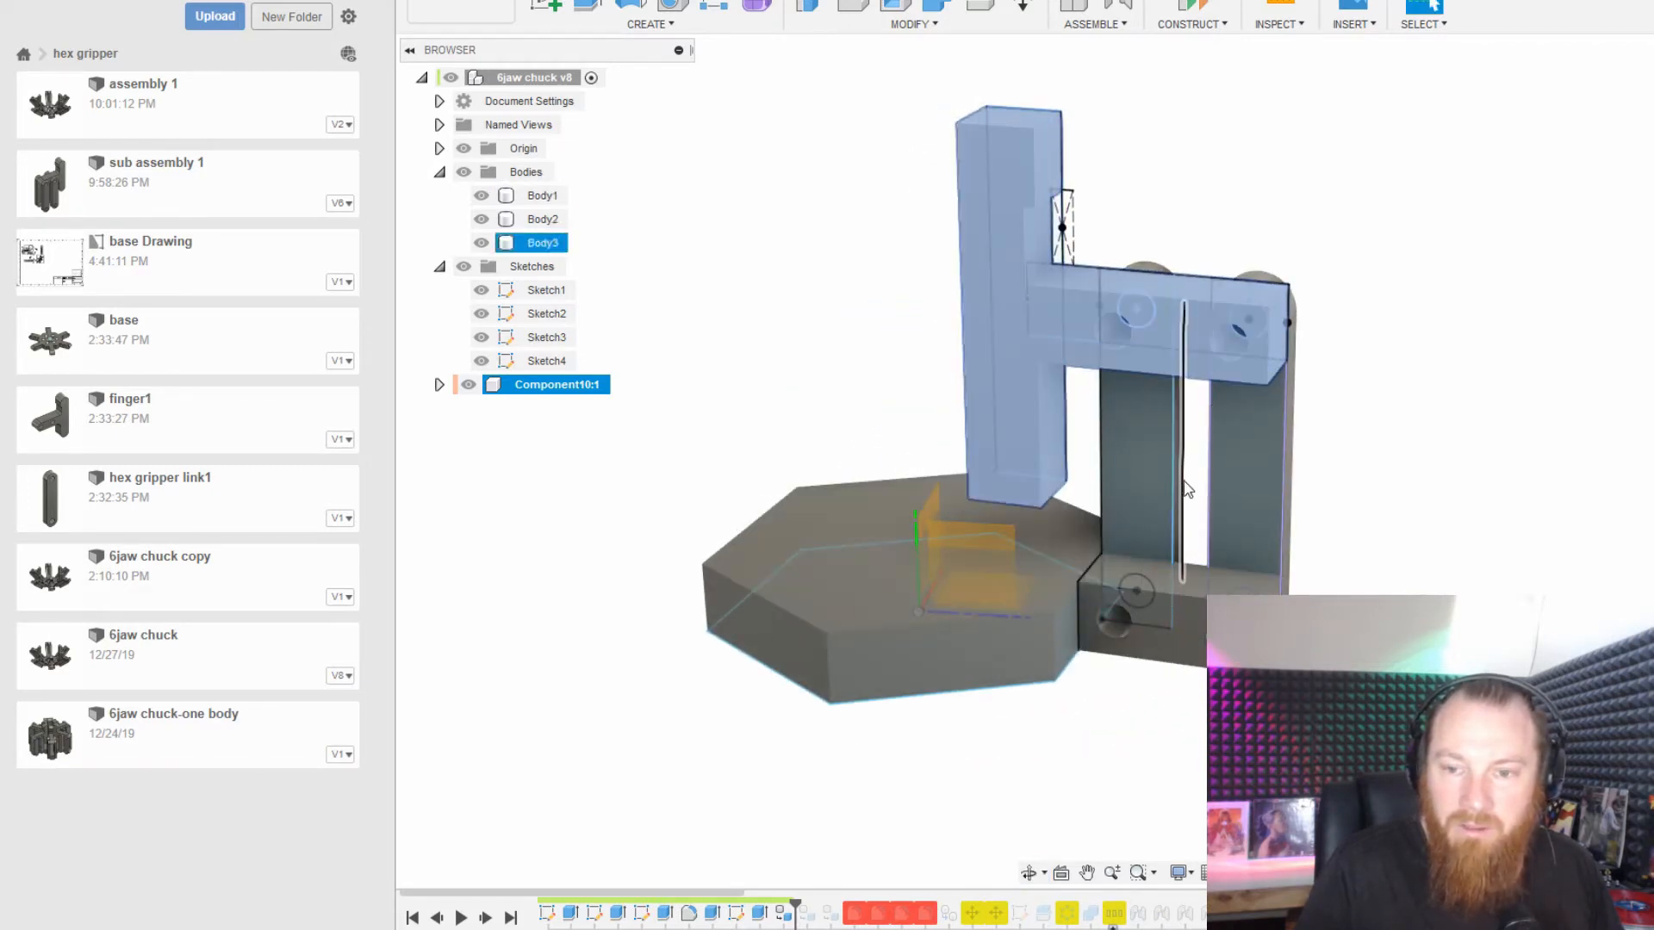
mouse_move(1185, 479)
shift+middle_down()
mouse_move(1286, 464)
mouse_move(1192, 453)
shift+middle_up()
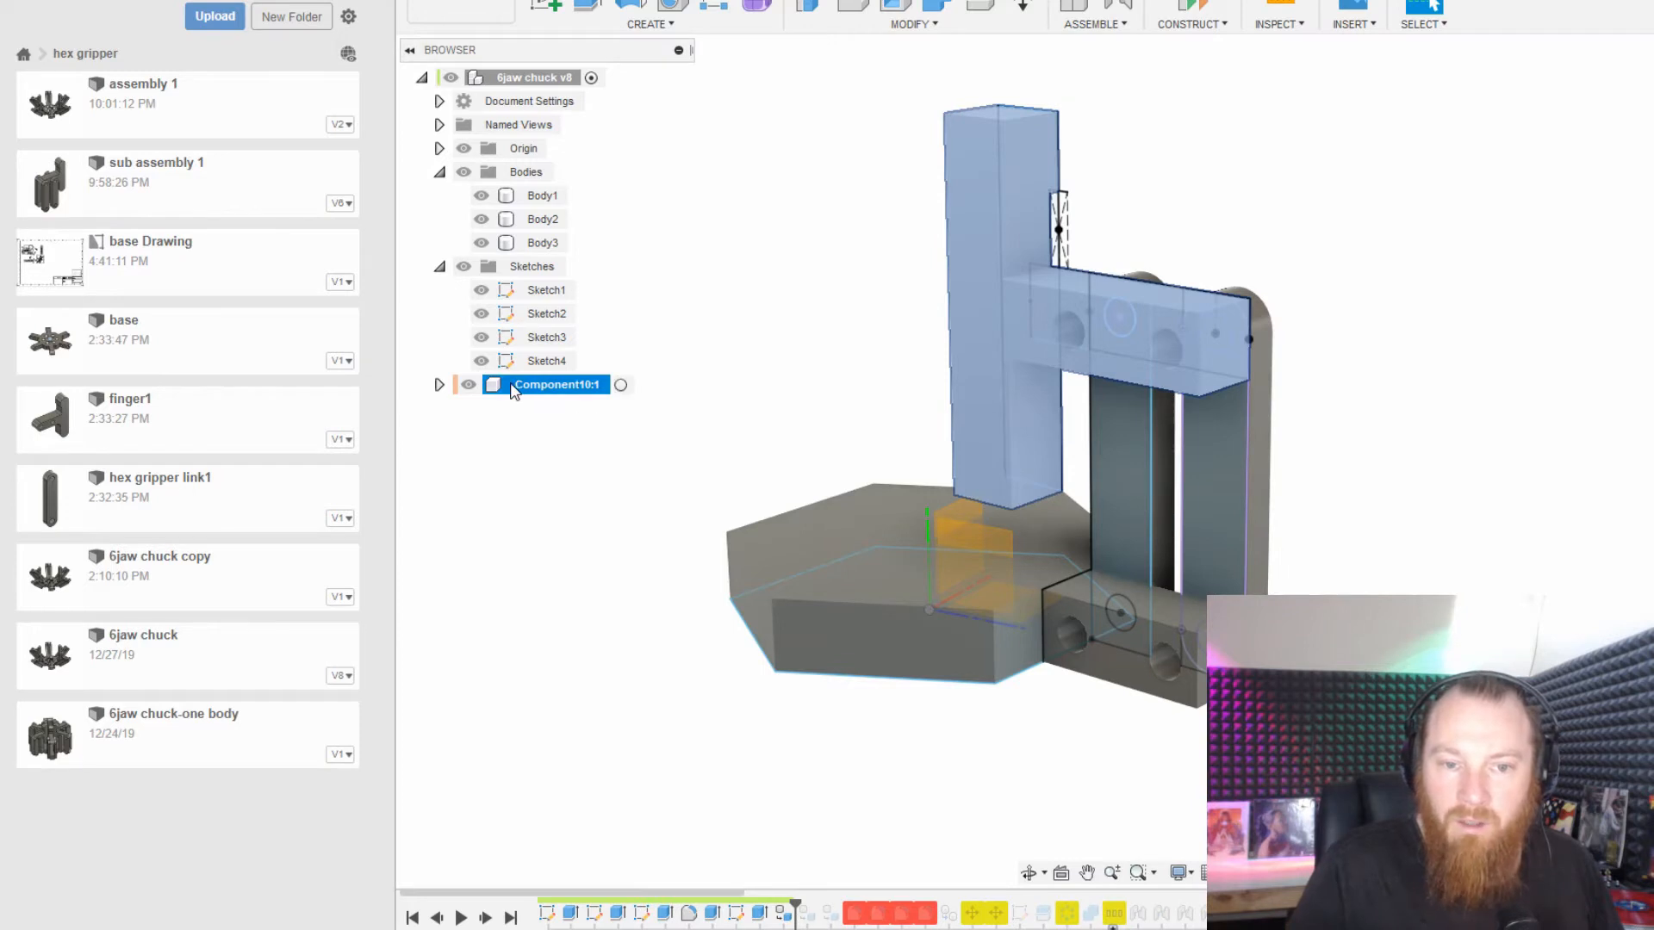
right_click(549, 420)
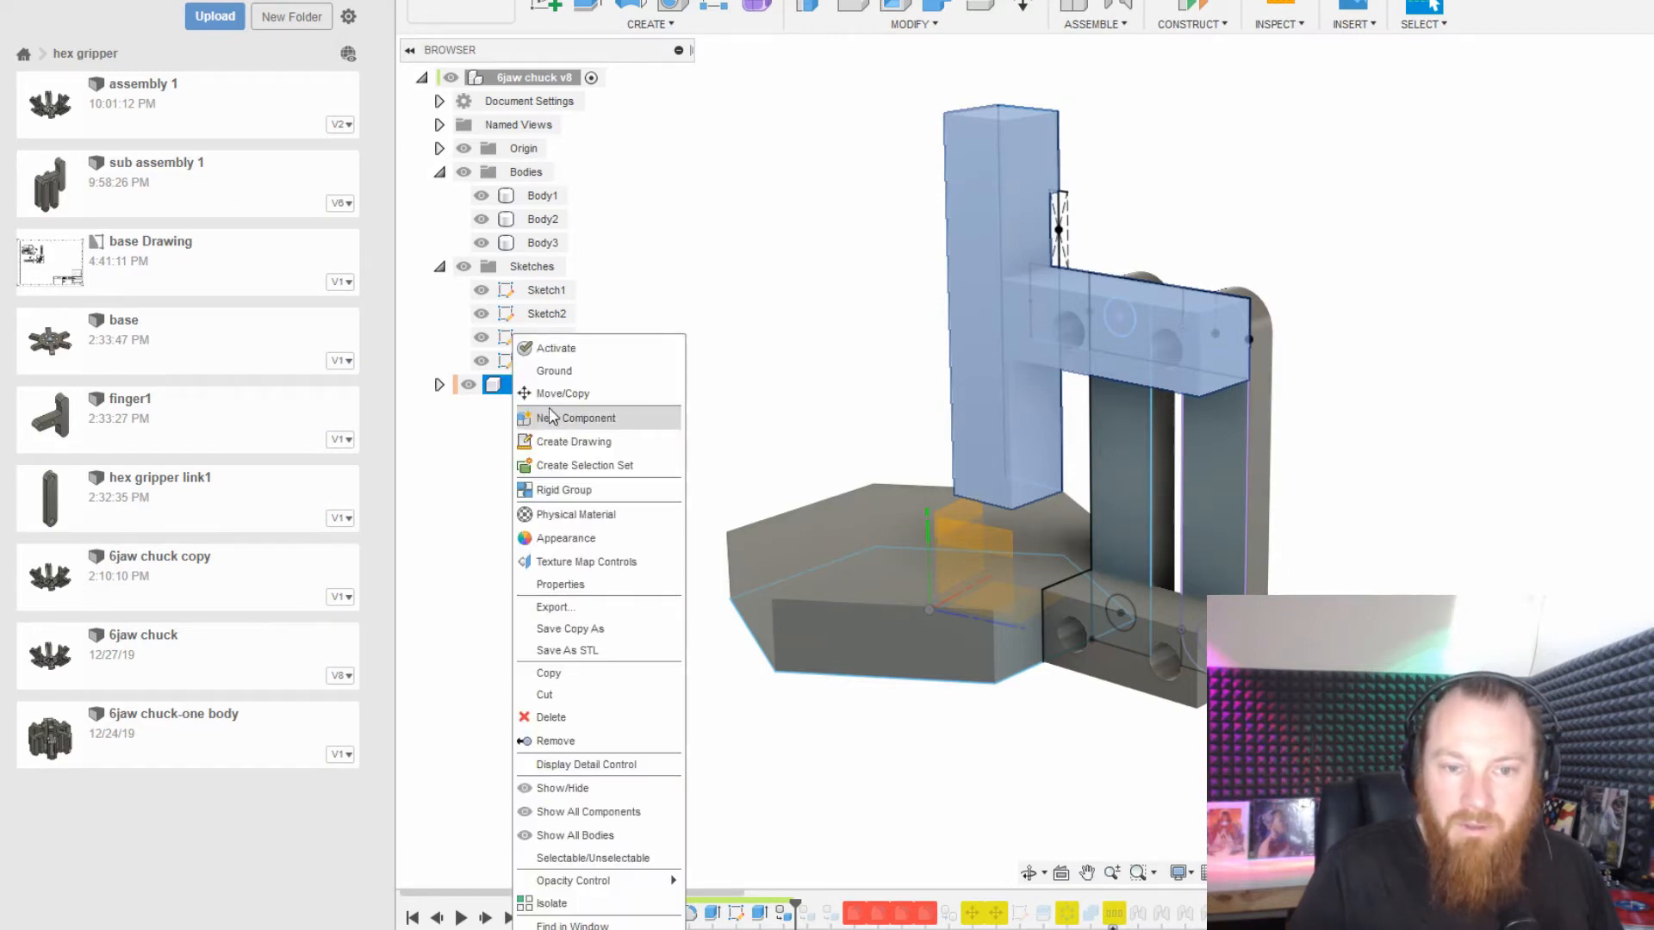
click(556, 607)
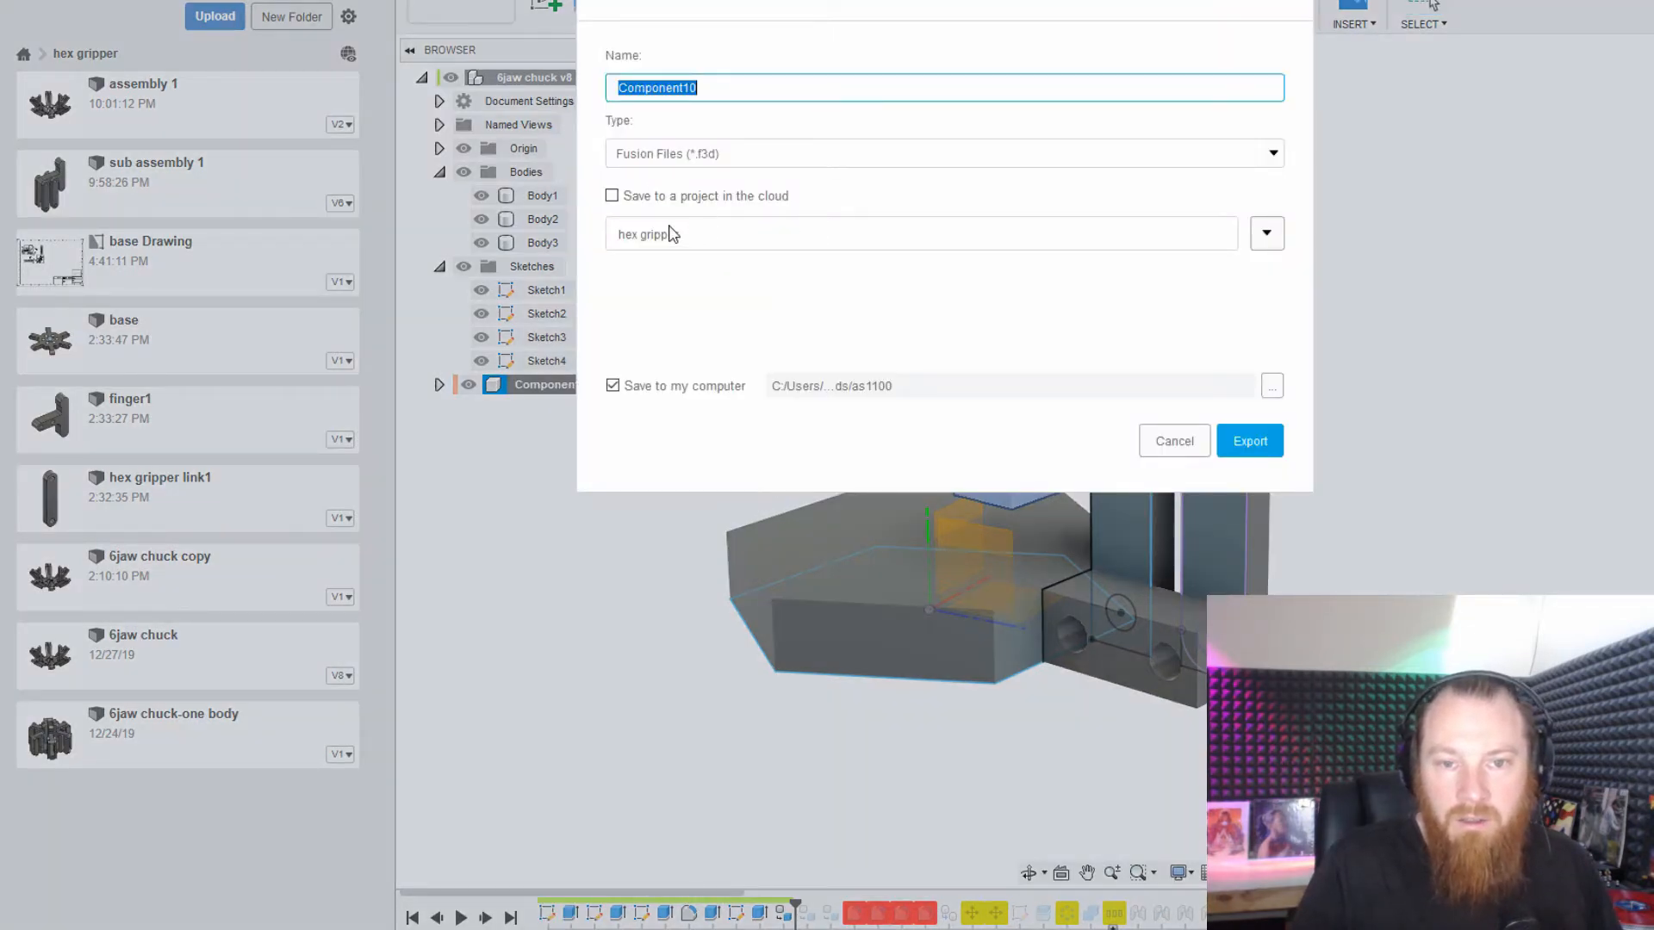
click(612, 196)
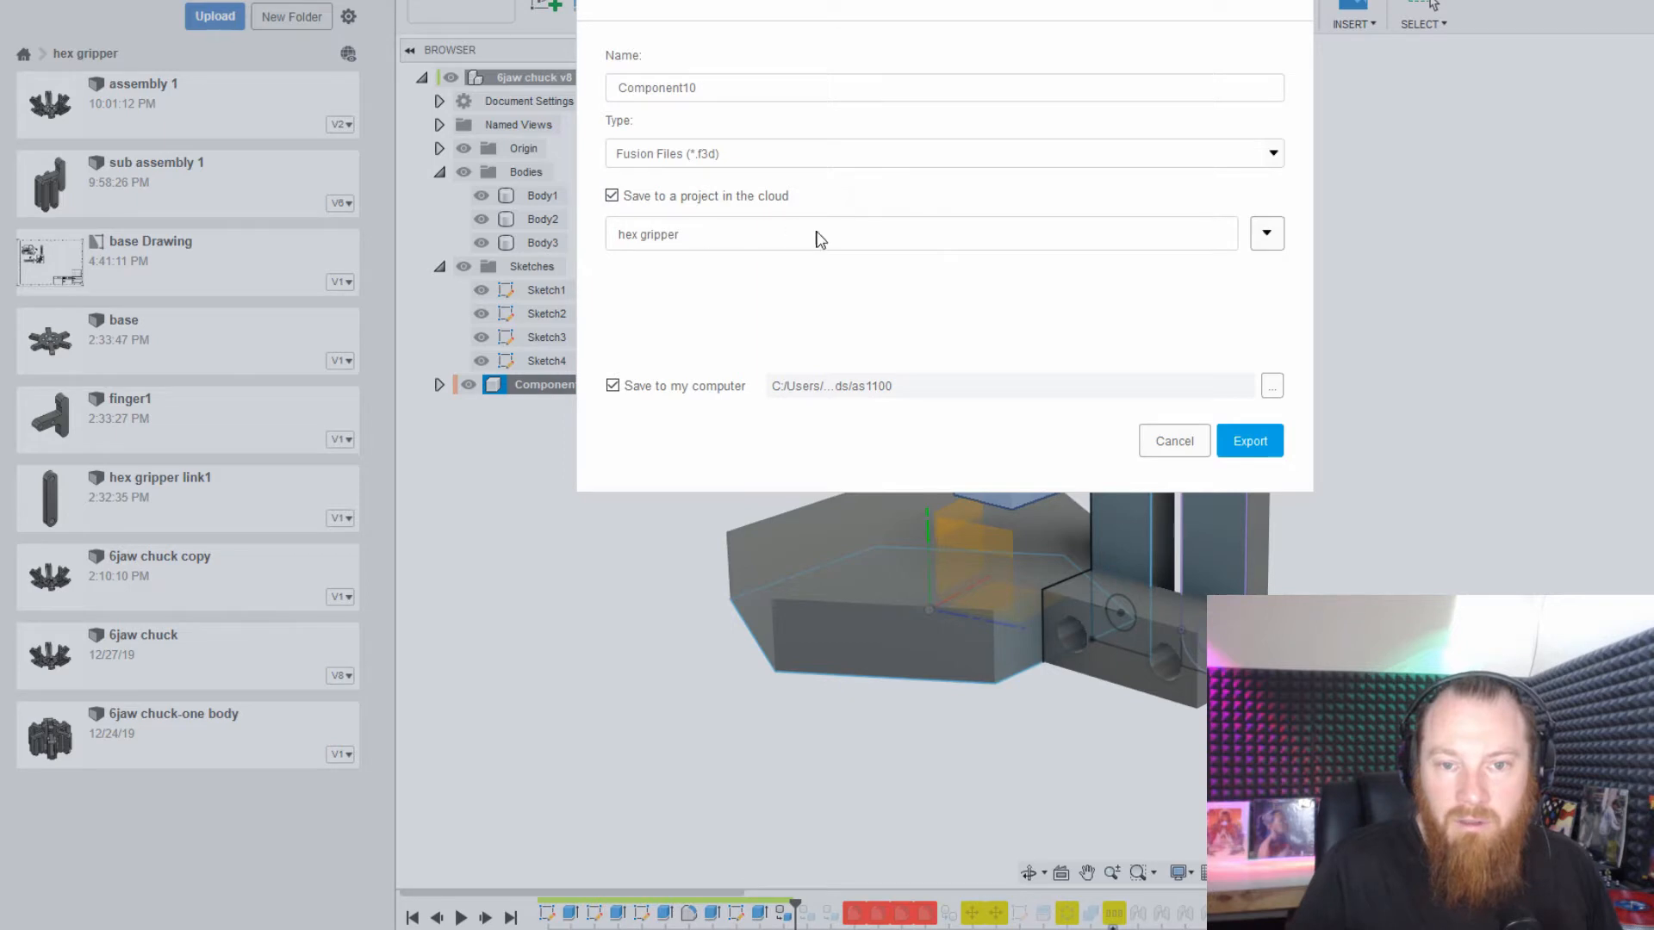
click(1253, 442)
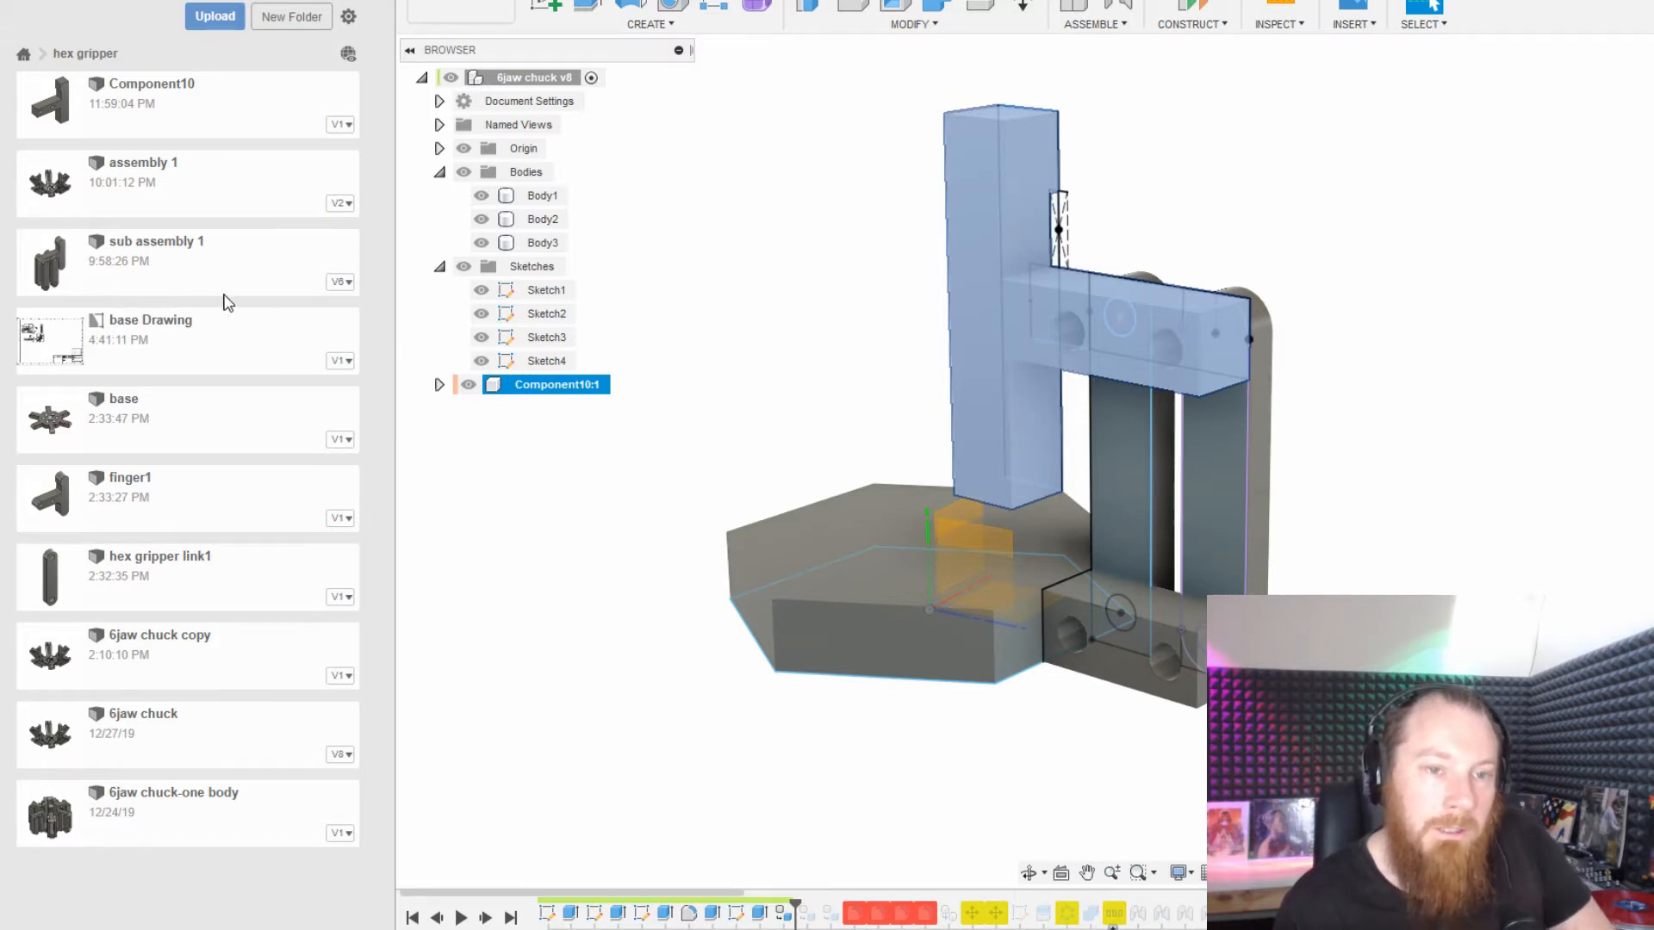
Open the exported Component10 design from the hex gripper project and inspect the finger part.
right_click(204, 112)
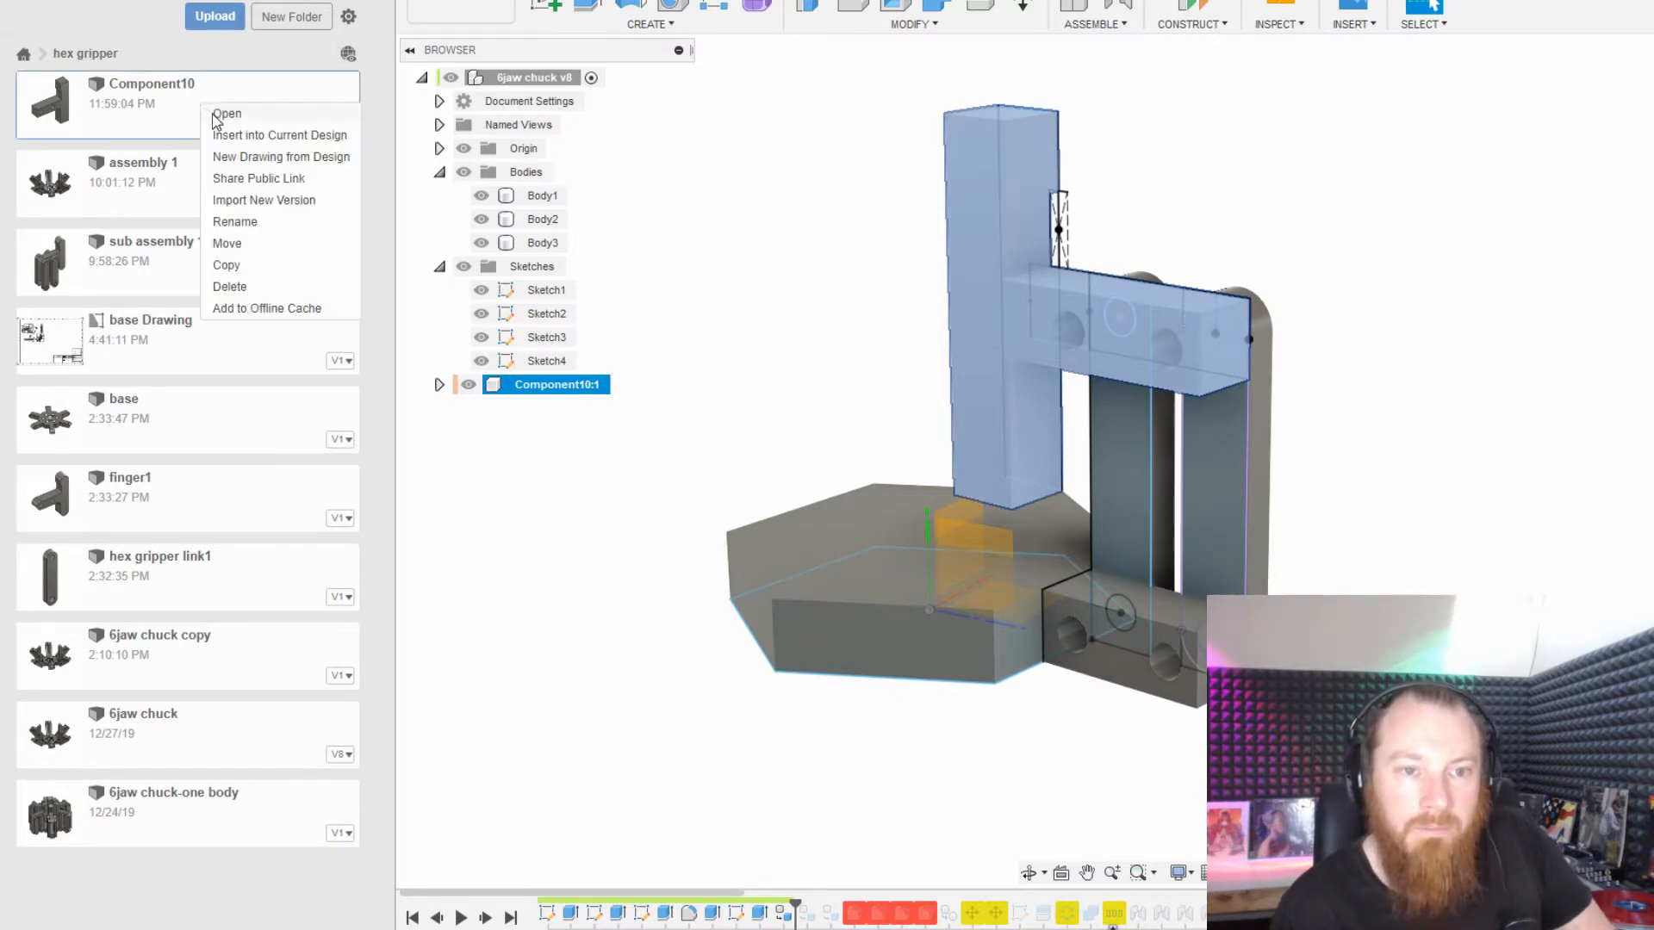
click(215, 115)
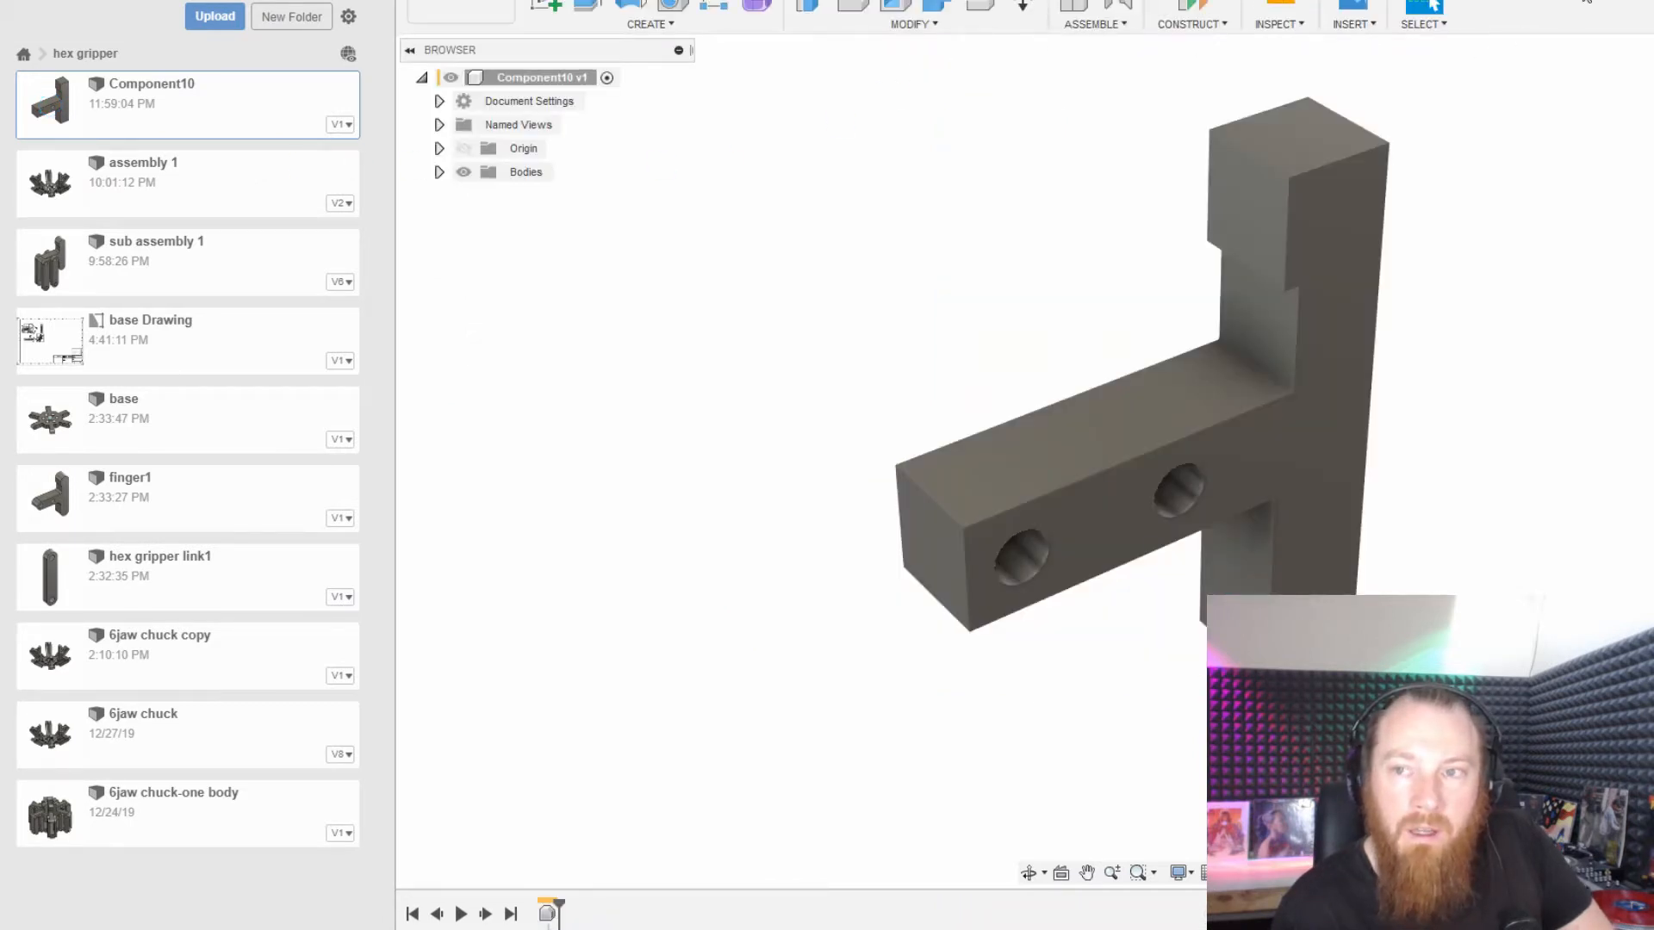
shift+middle_drag(1030, 330, 1155, 440)
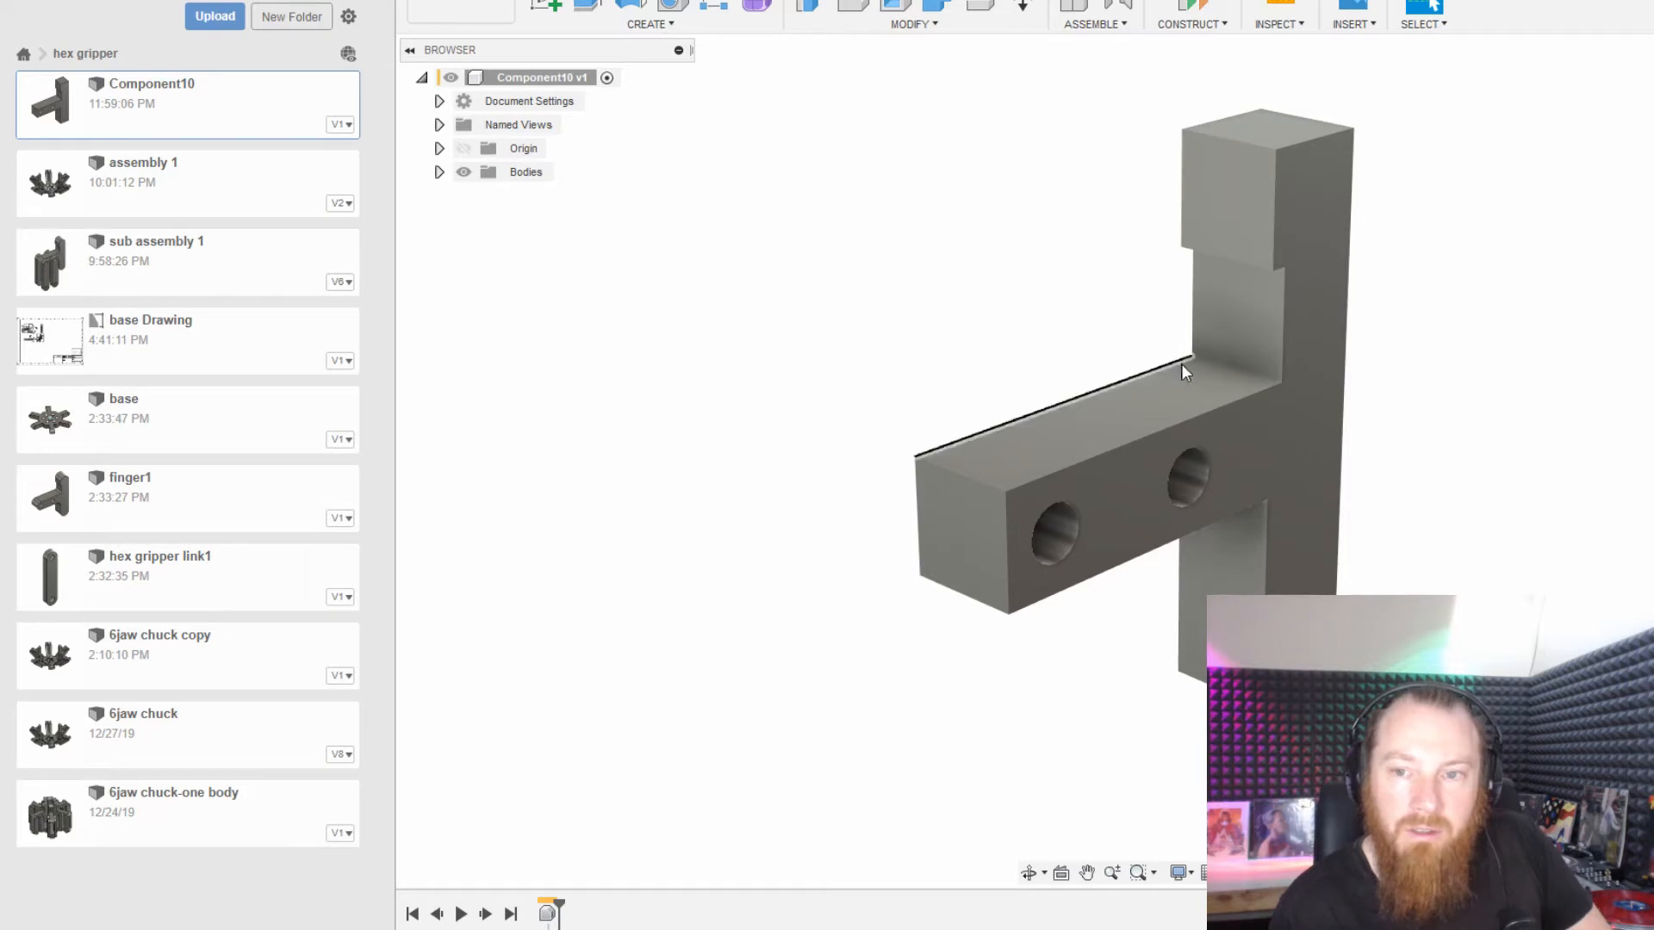
middle_drag(1203, 395, 1111, 389)
middle_drag(1185, 451, 1082, 454)
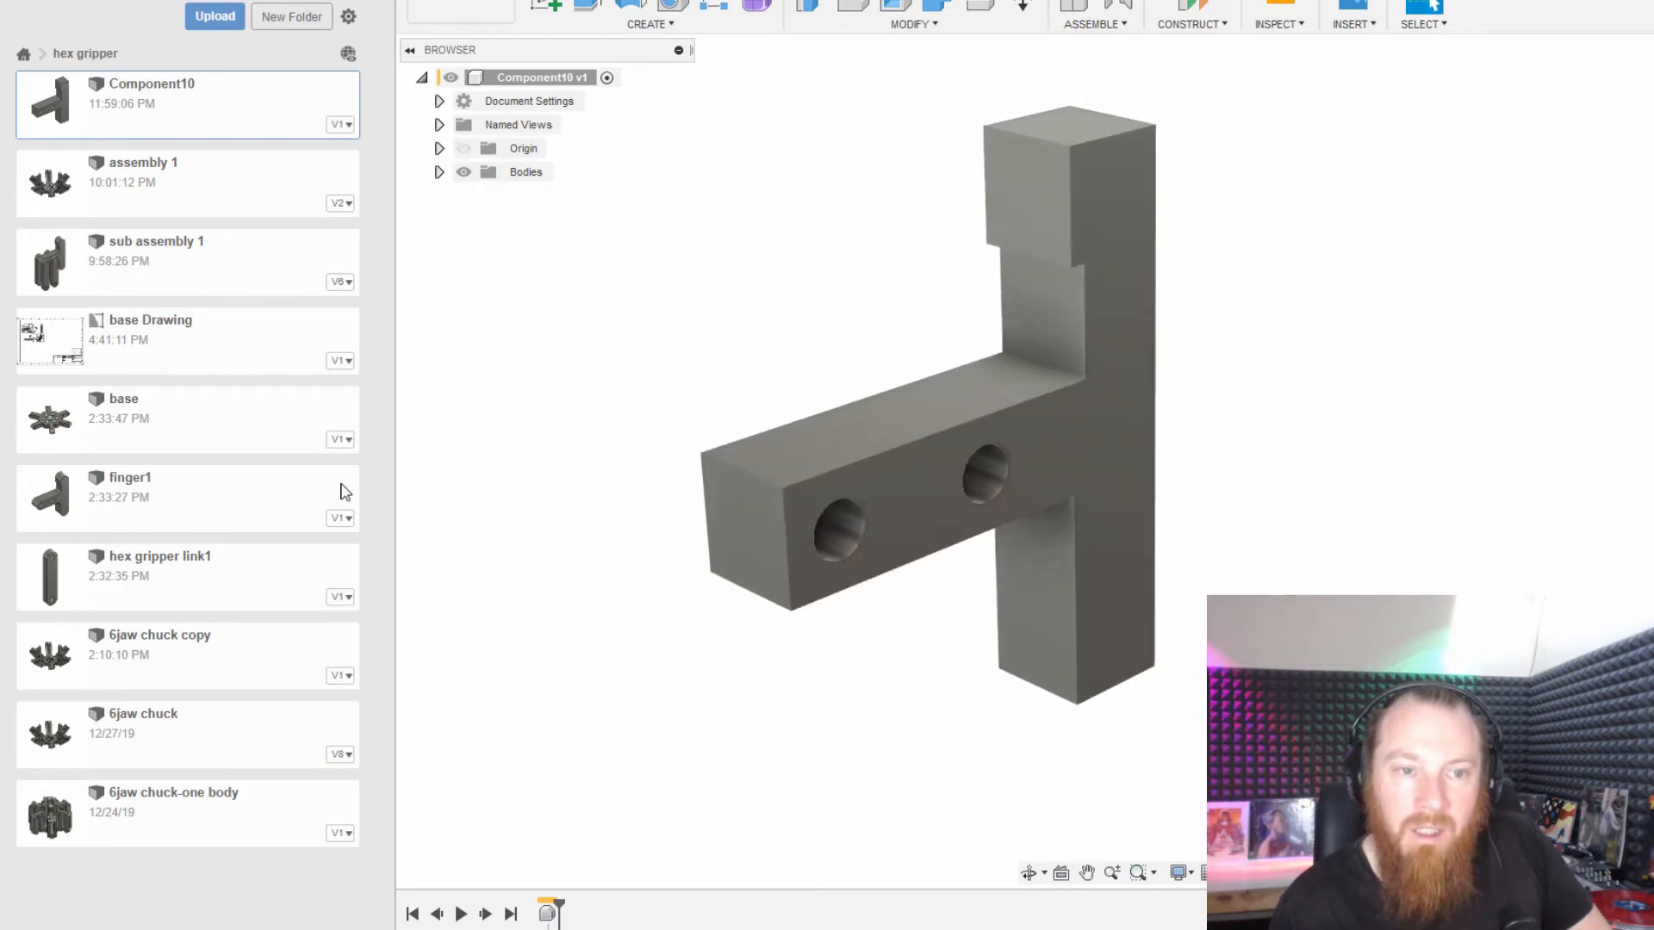
Insert hex gripper link1 into the Component10 design and accept its placement beside the finger's arm.
click(152, 583)
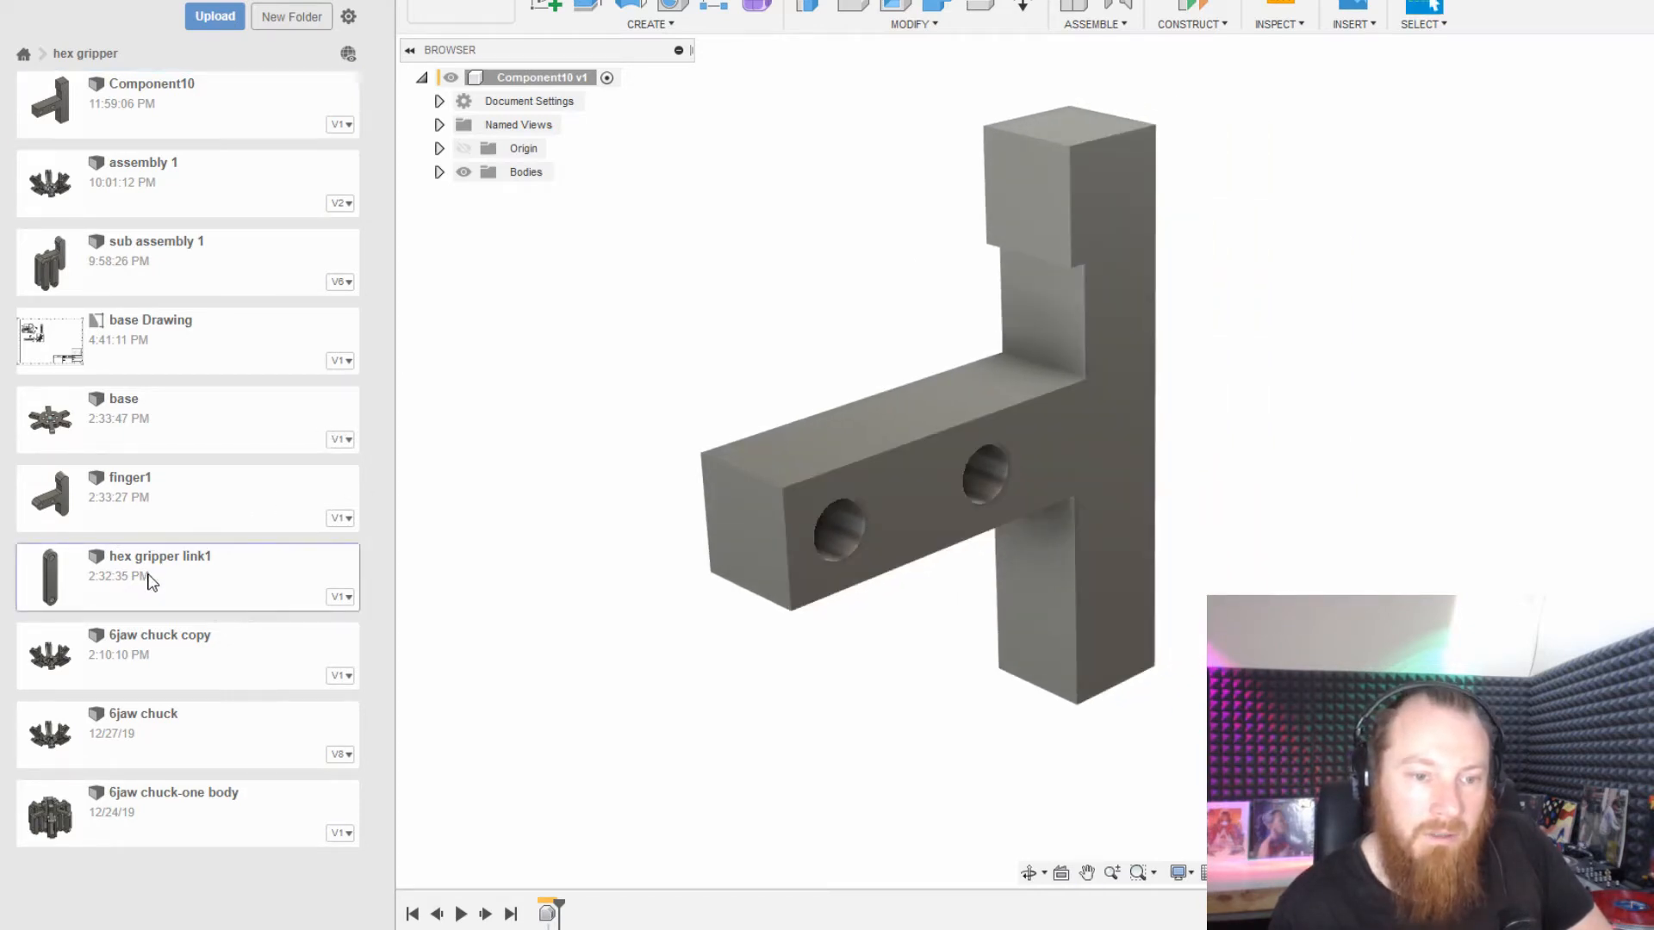
right_click(151, 583)
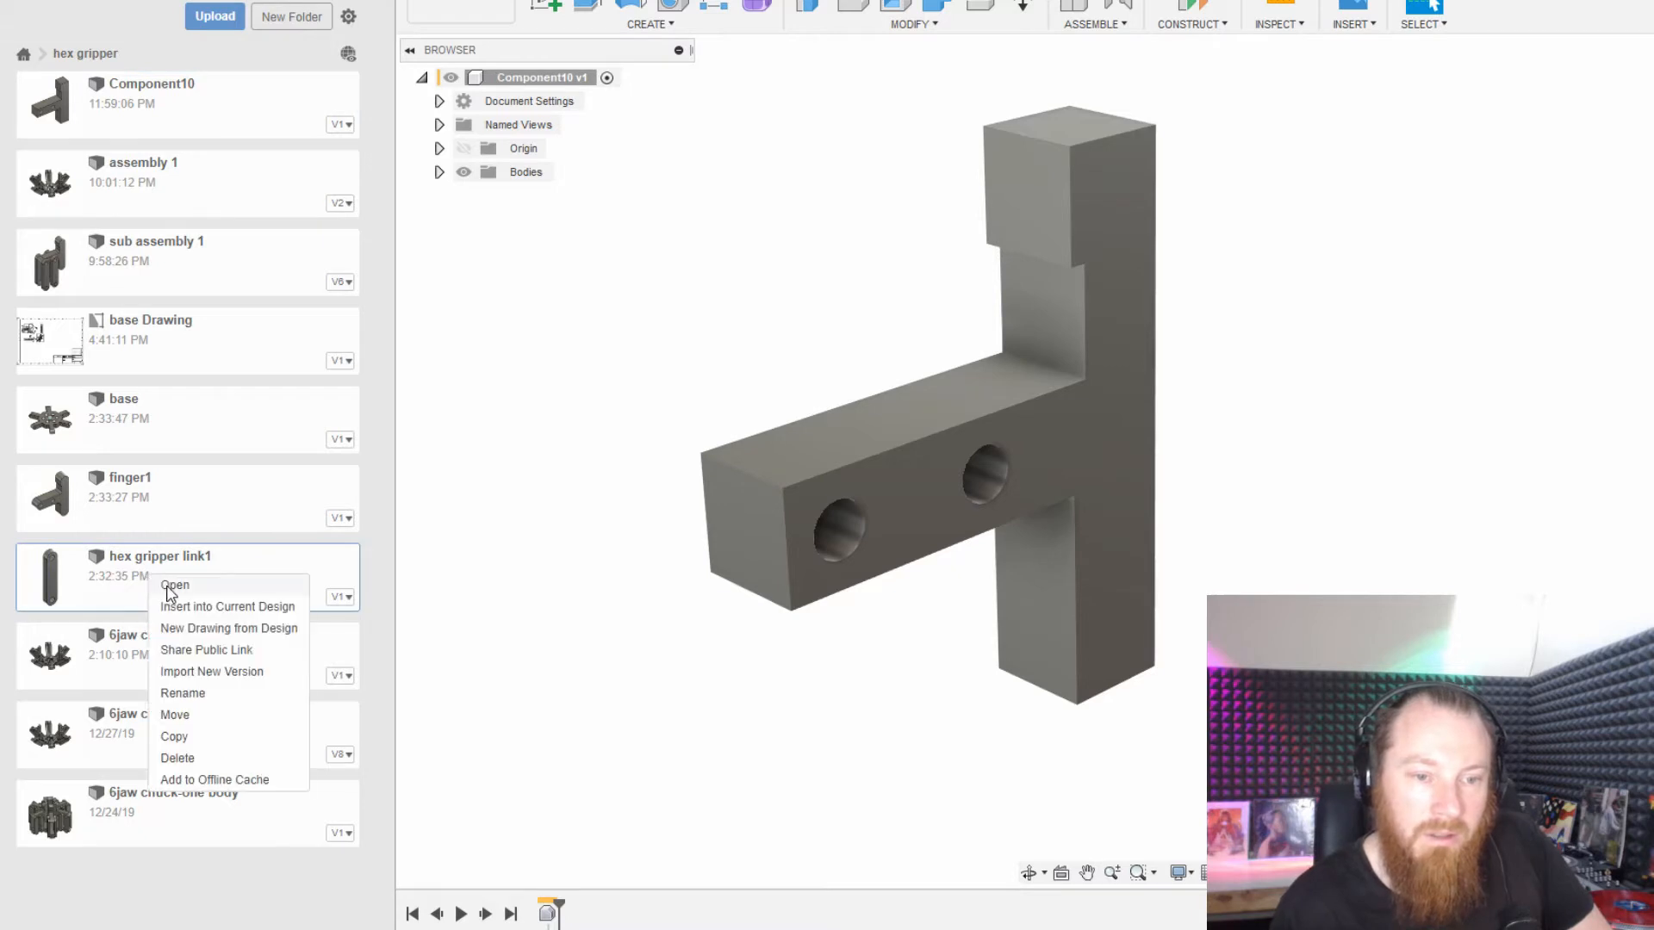
click(204, 607)
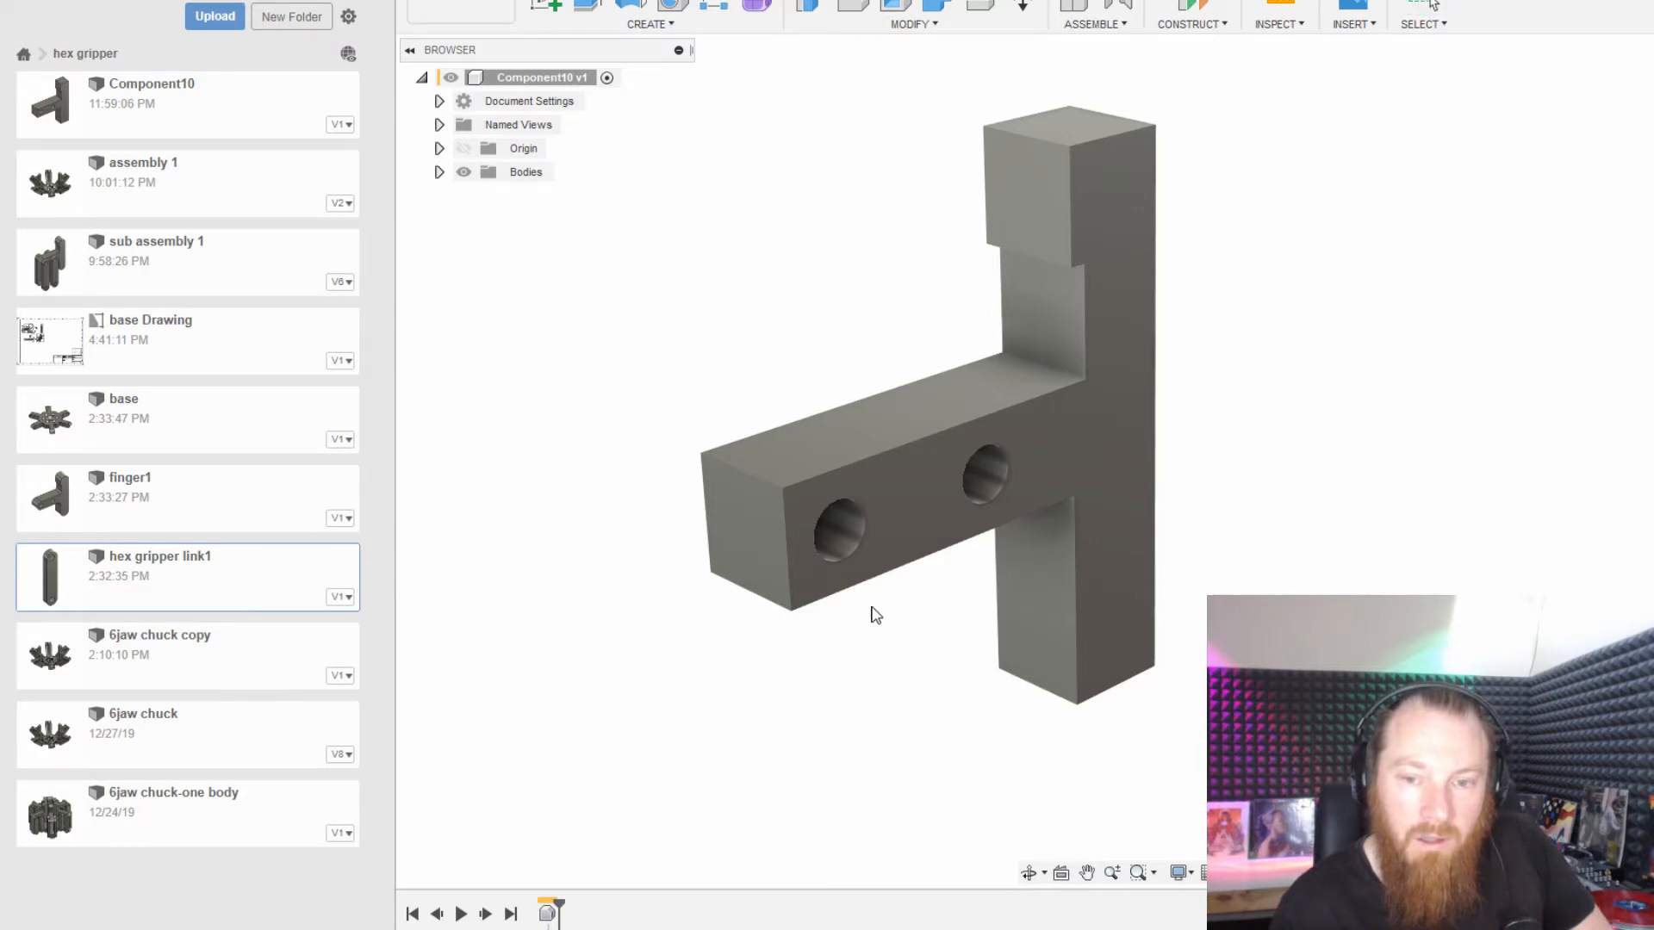
click(1073, 536)
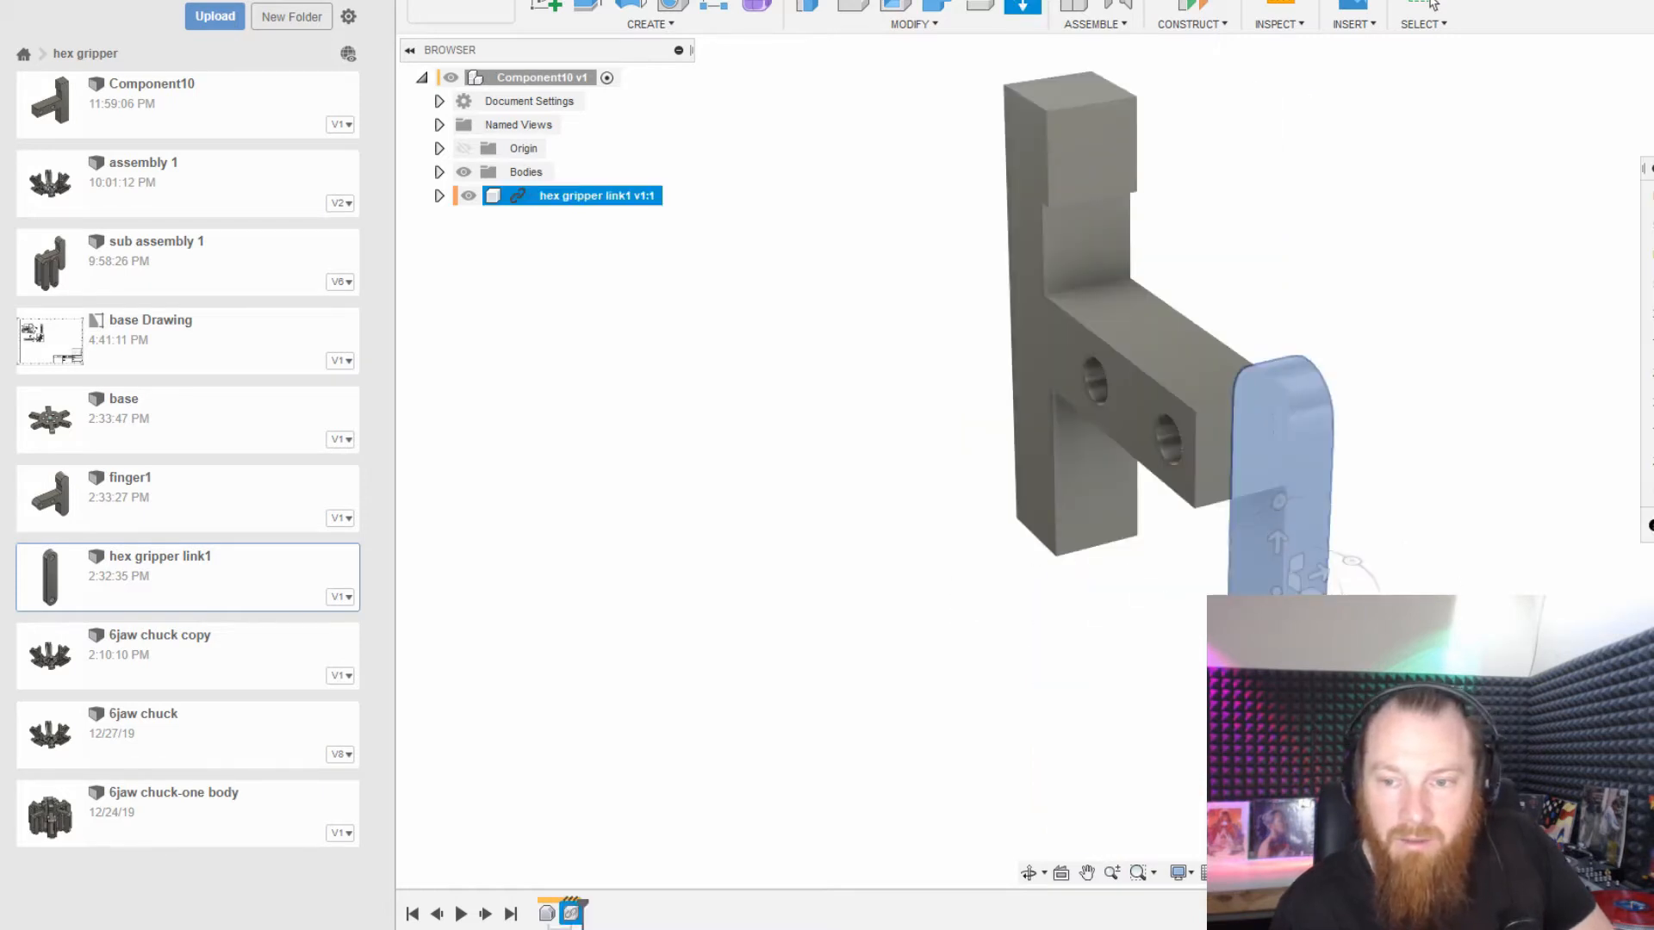
shift+middle_drag(1399, 540, 1383, 597)
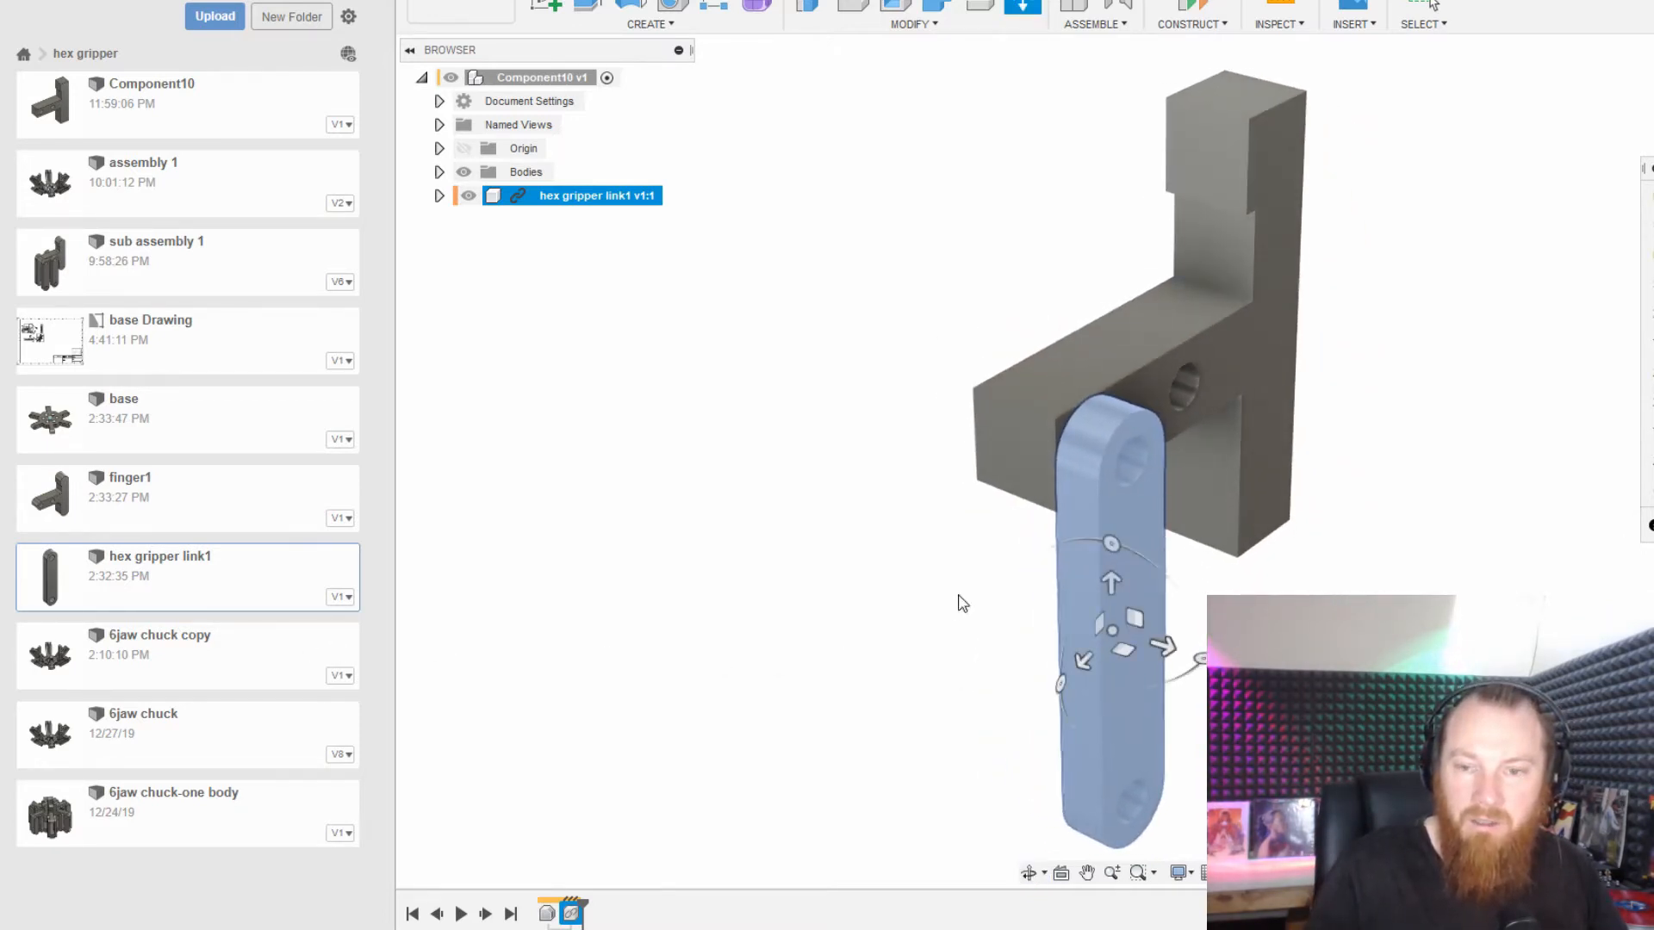
mouse_move(1170, 668)
shift+middle_down()
mouse_move(1204, 673)
mouse_move(1182, 673)
shift+middle_up()
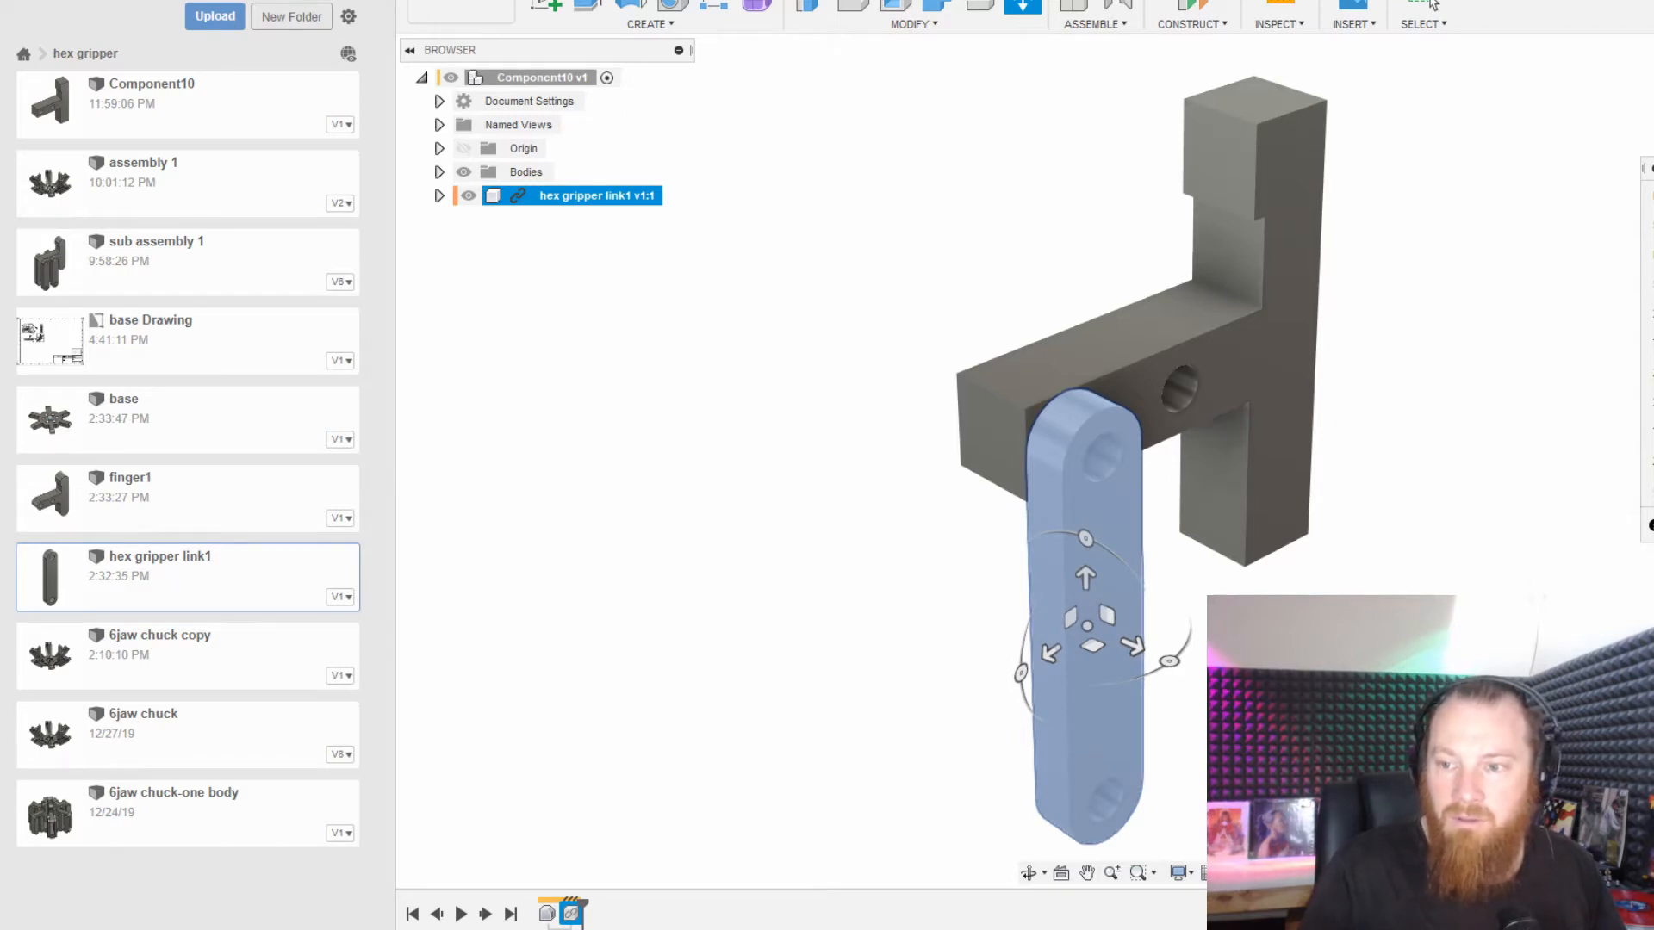
click(1652, 526)
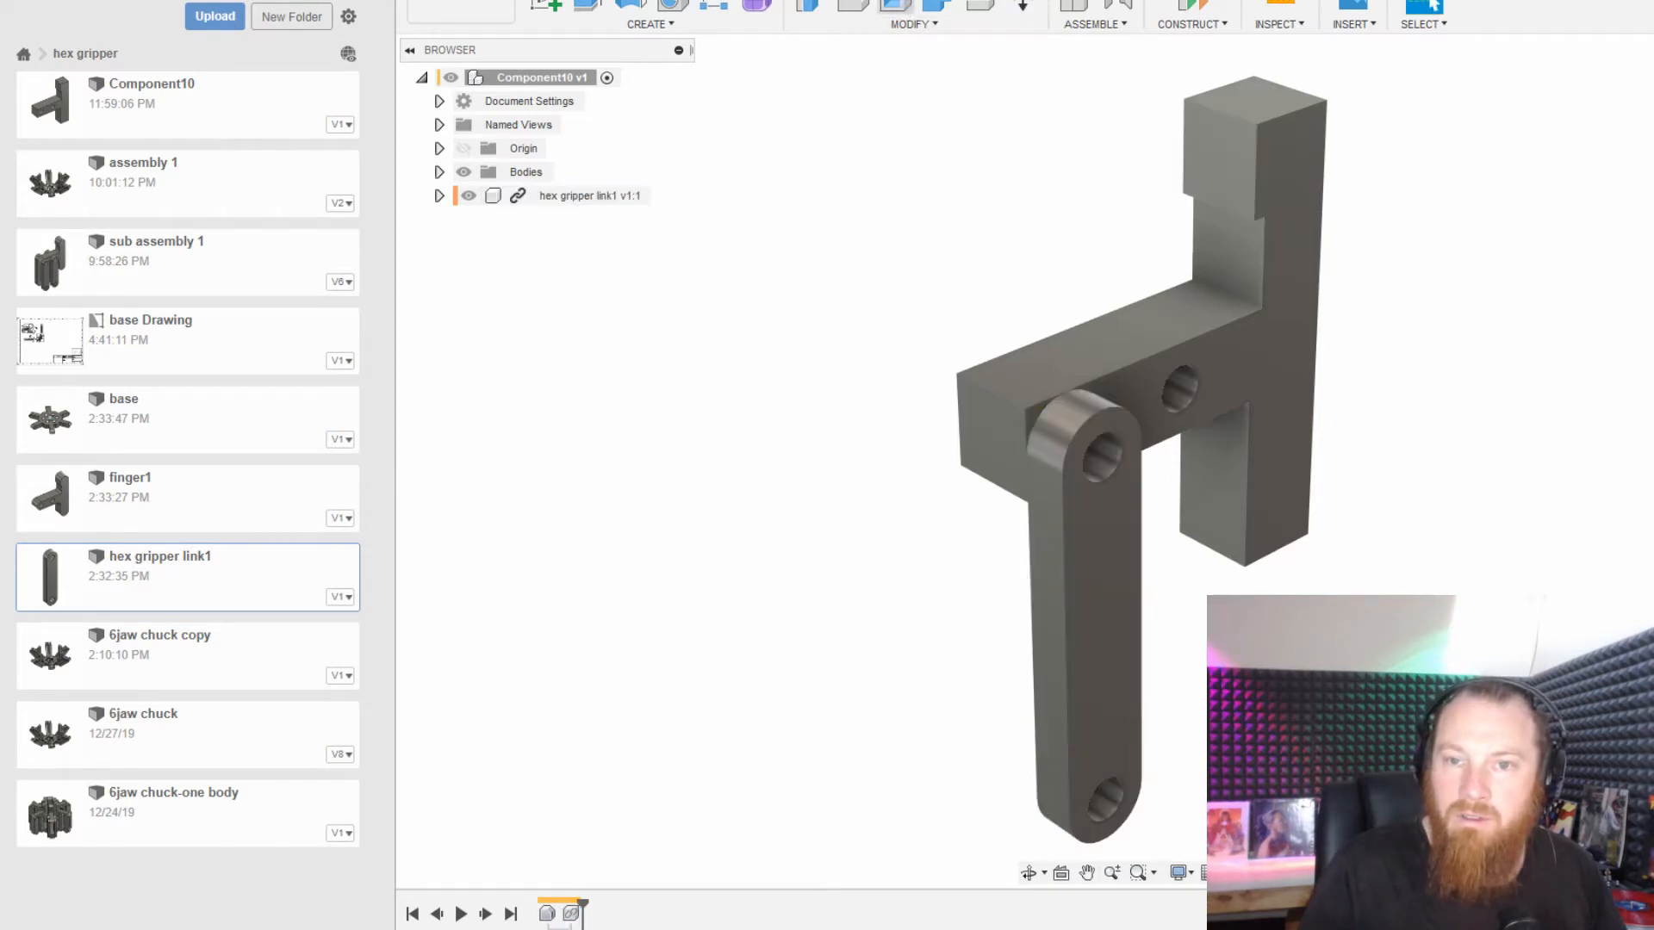
Switch to the sub assembly 1 design and examine how the links, pins and finger are joined.
click(898, 1)
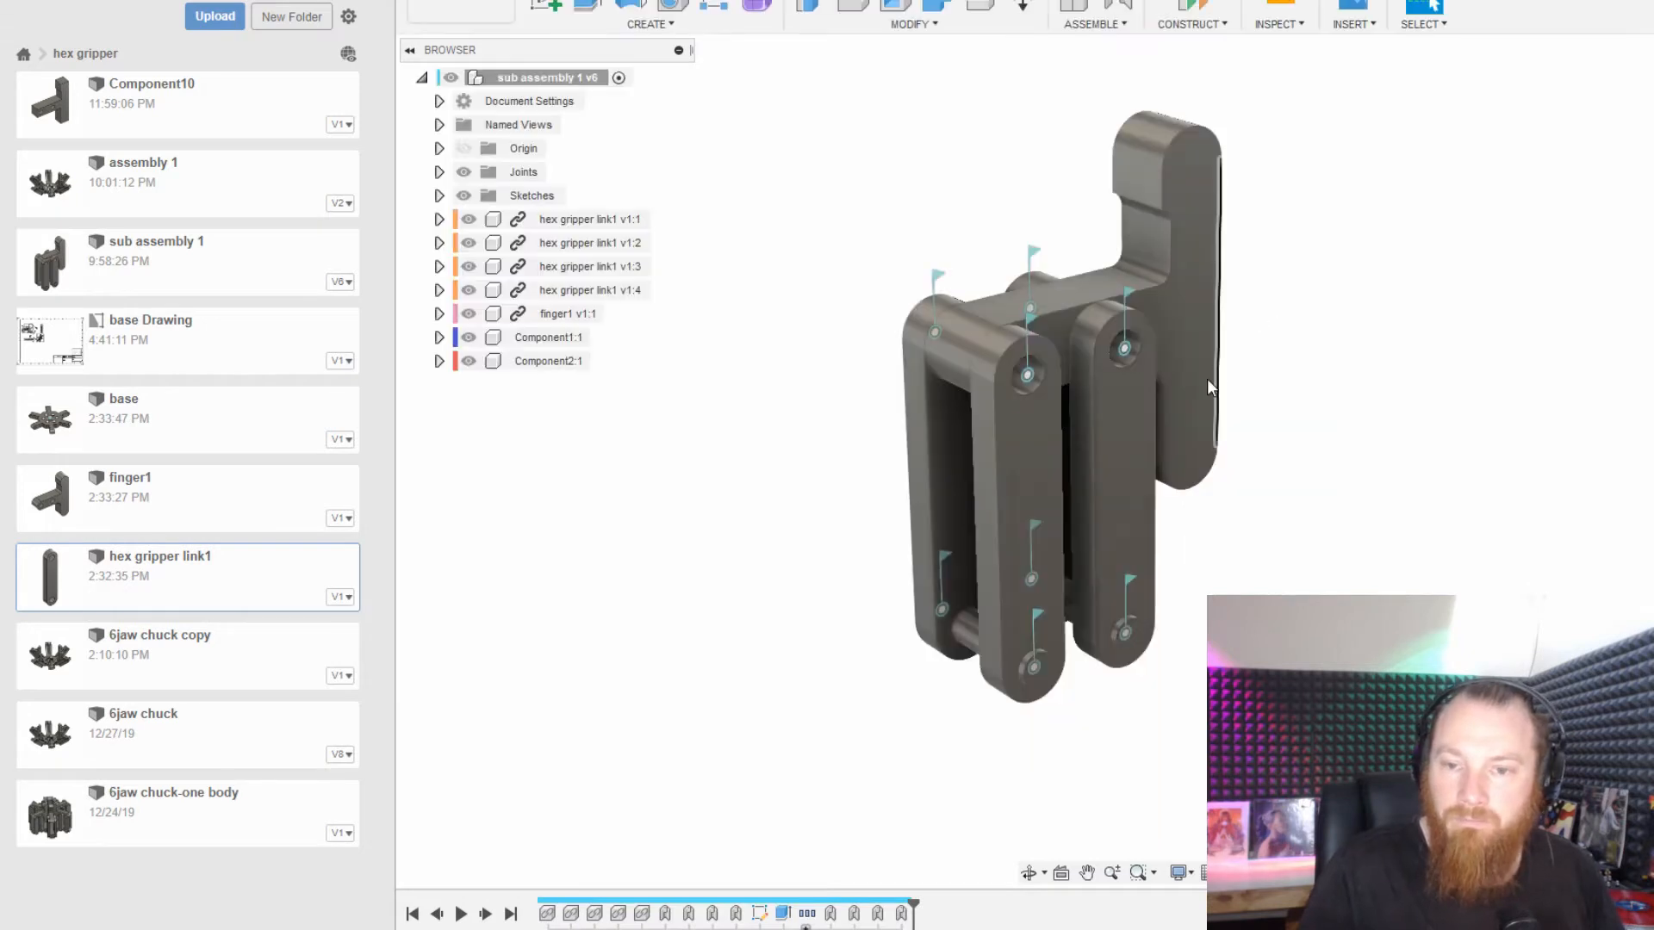
mouse_move(1010, 453)
shift+middle_down()
mouse_move(1077, 470)
mouse_move(1017, 471)
shift+middle_up()
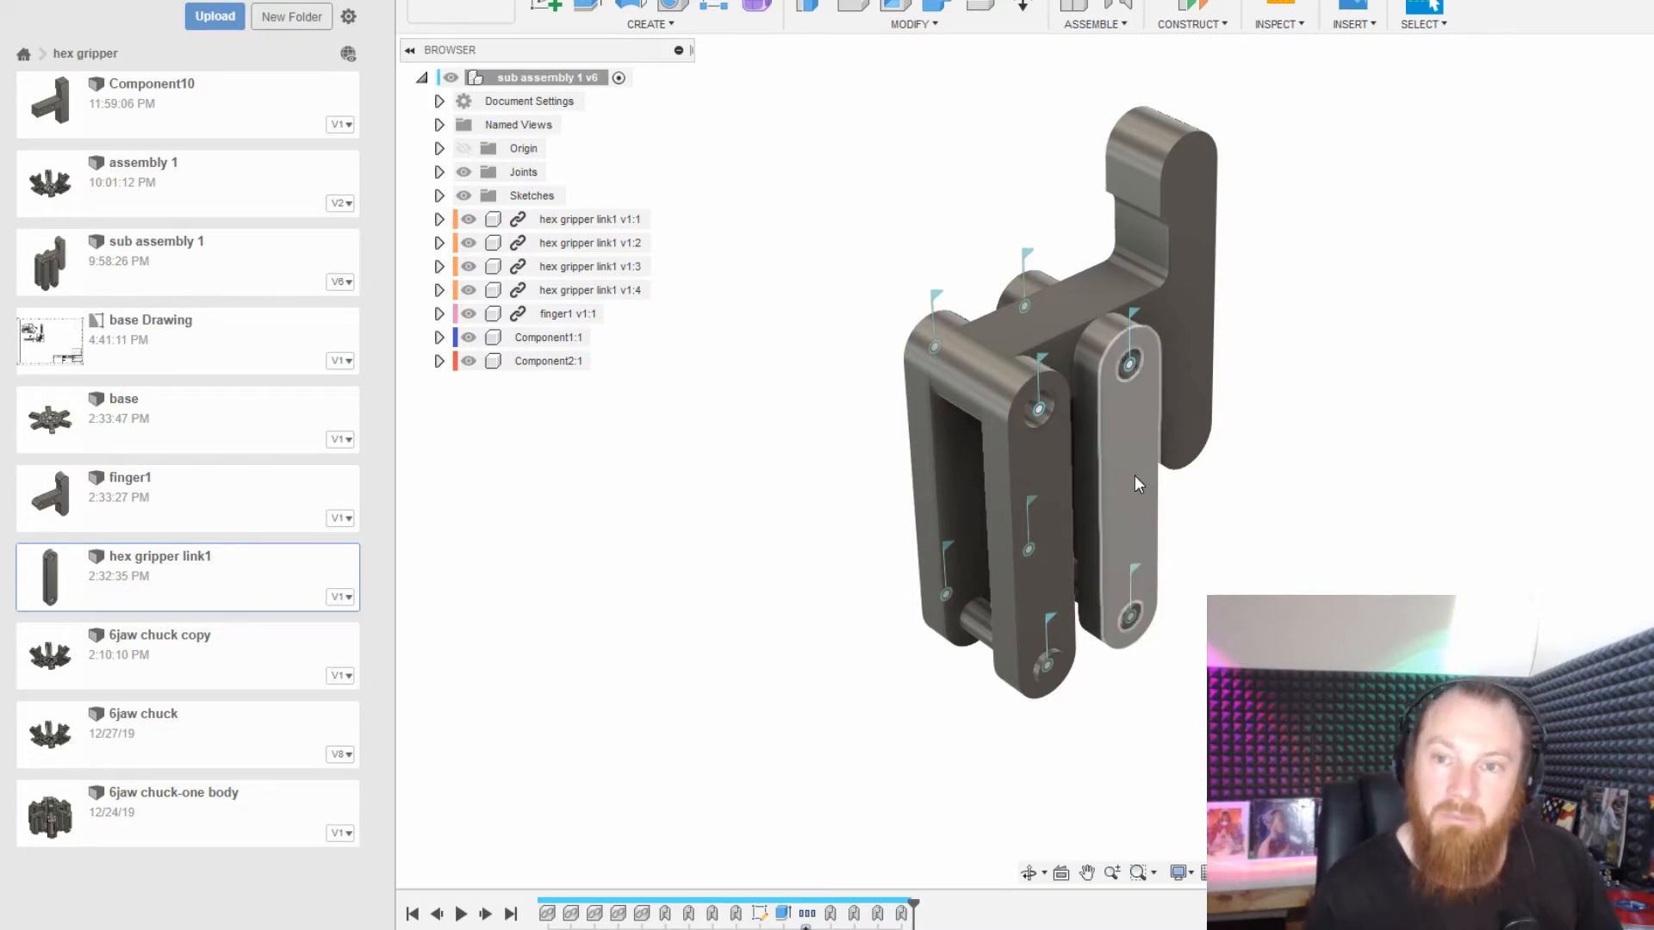
shift+middle_drag(1044, 675, 1052, 628)
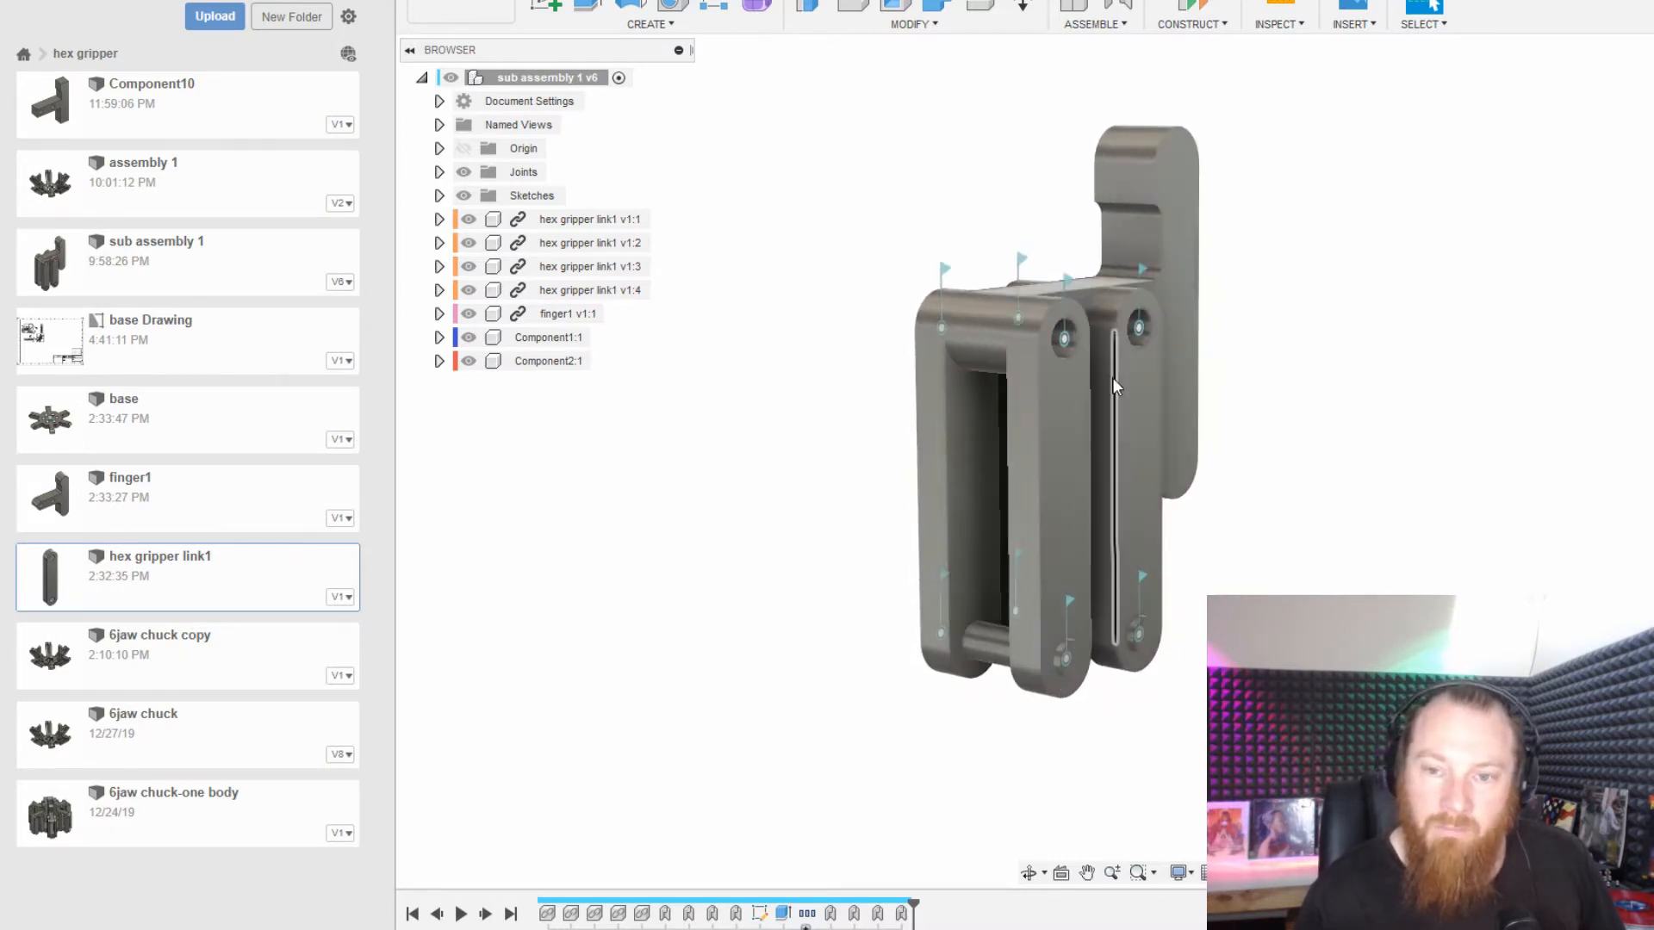
shift+middle_drag(1114, 385, 1075, 447)
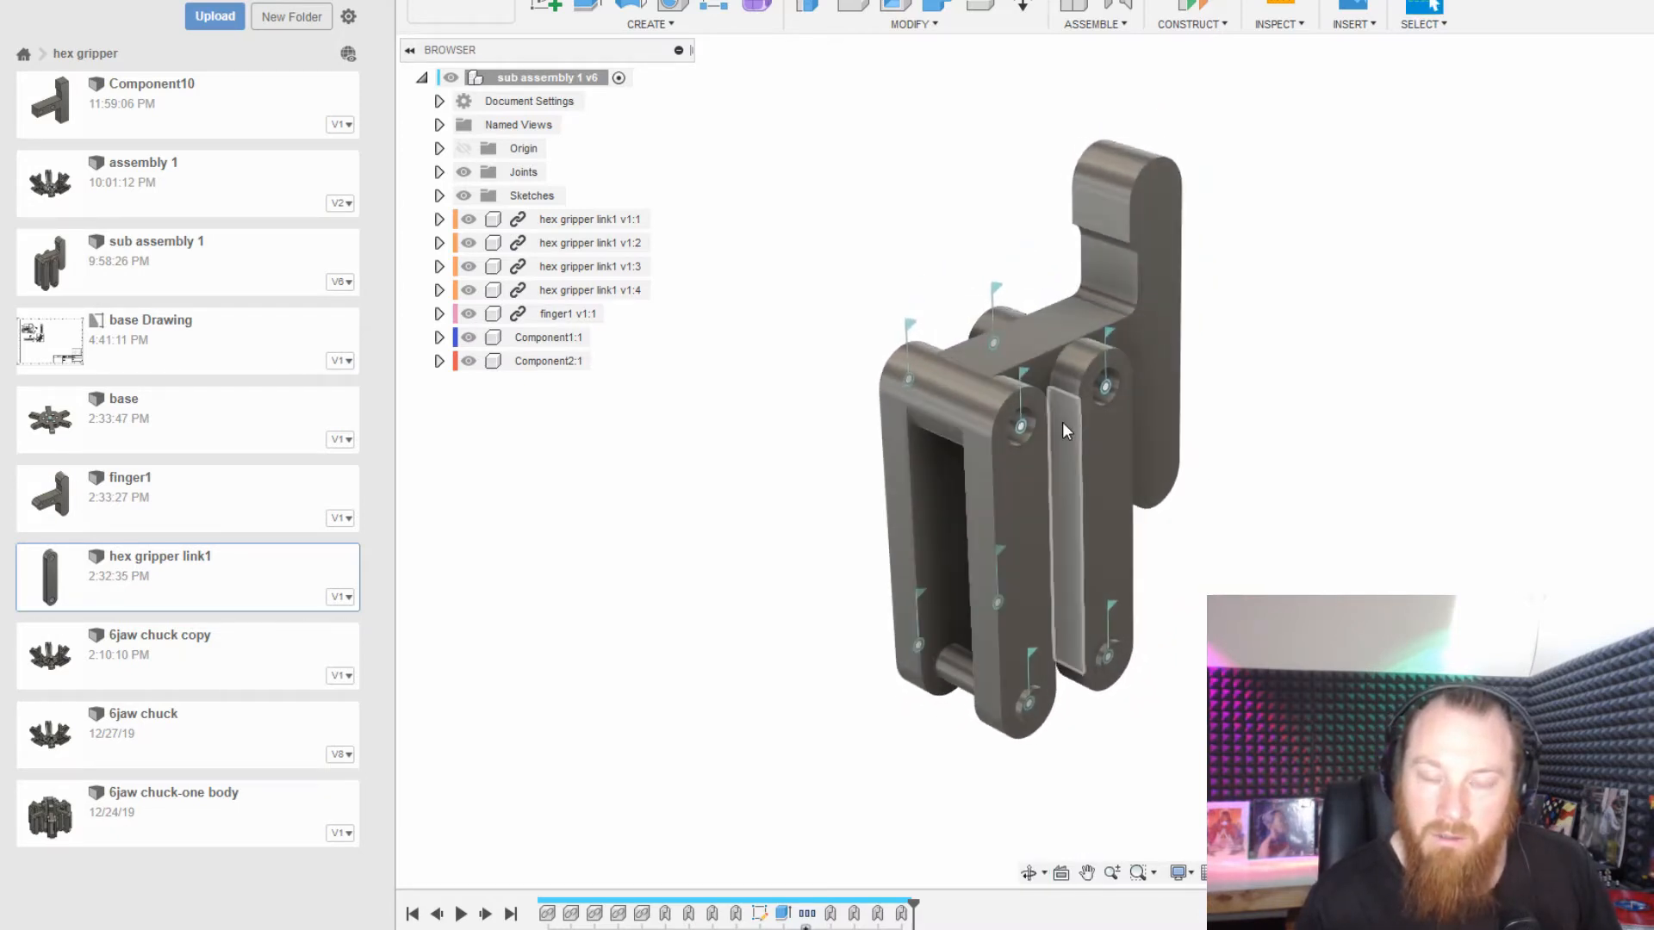
scroll(1062, 422, up, 3)
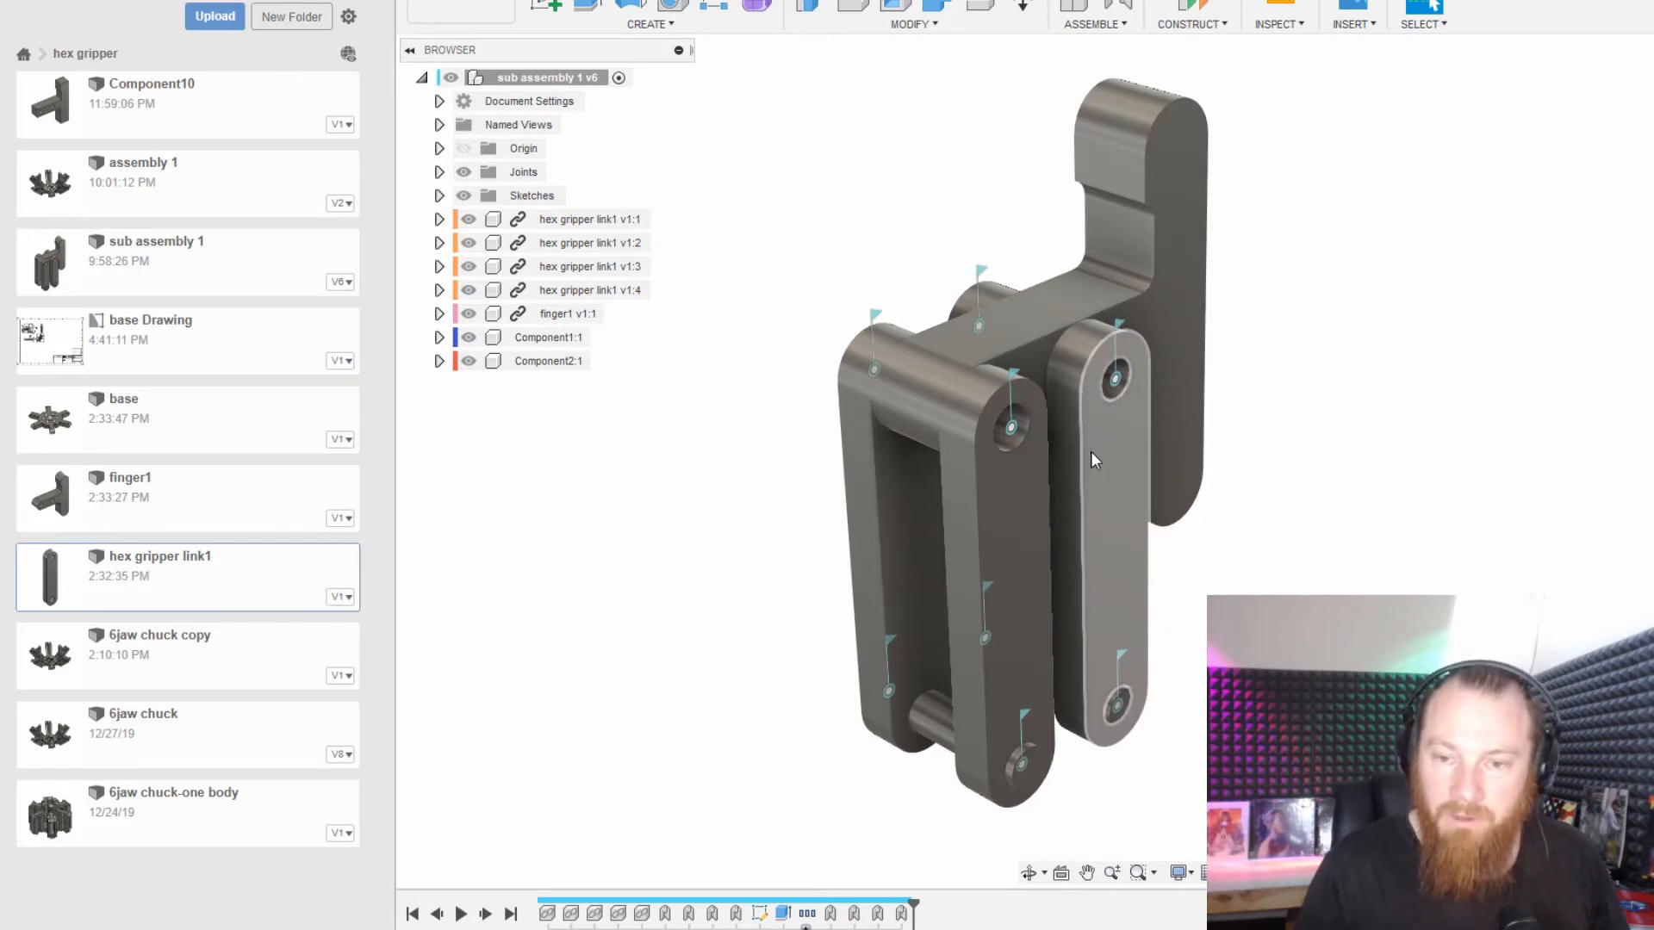
Step the sub assembly's history back one feature at a time to before the pin sketch to review the pin joints and bodies.
scroll(1090, 452, up, 1)
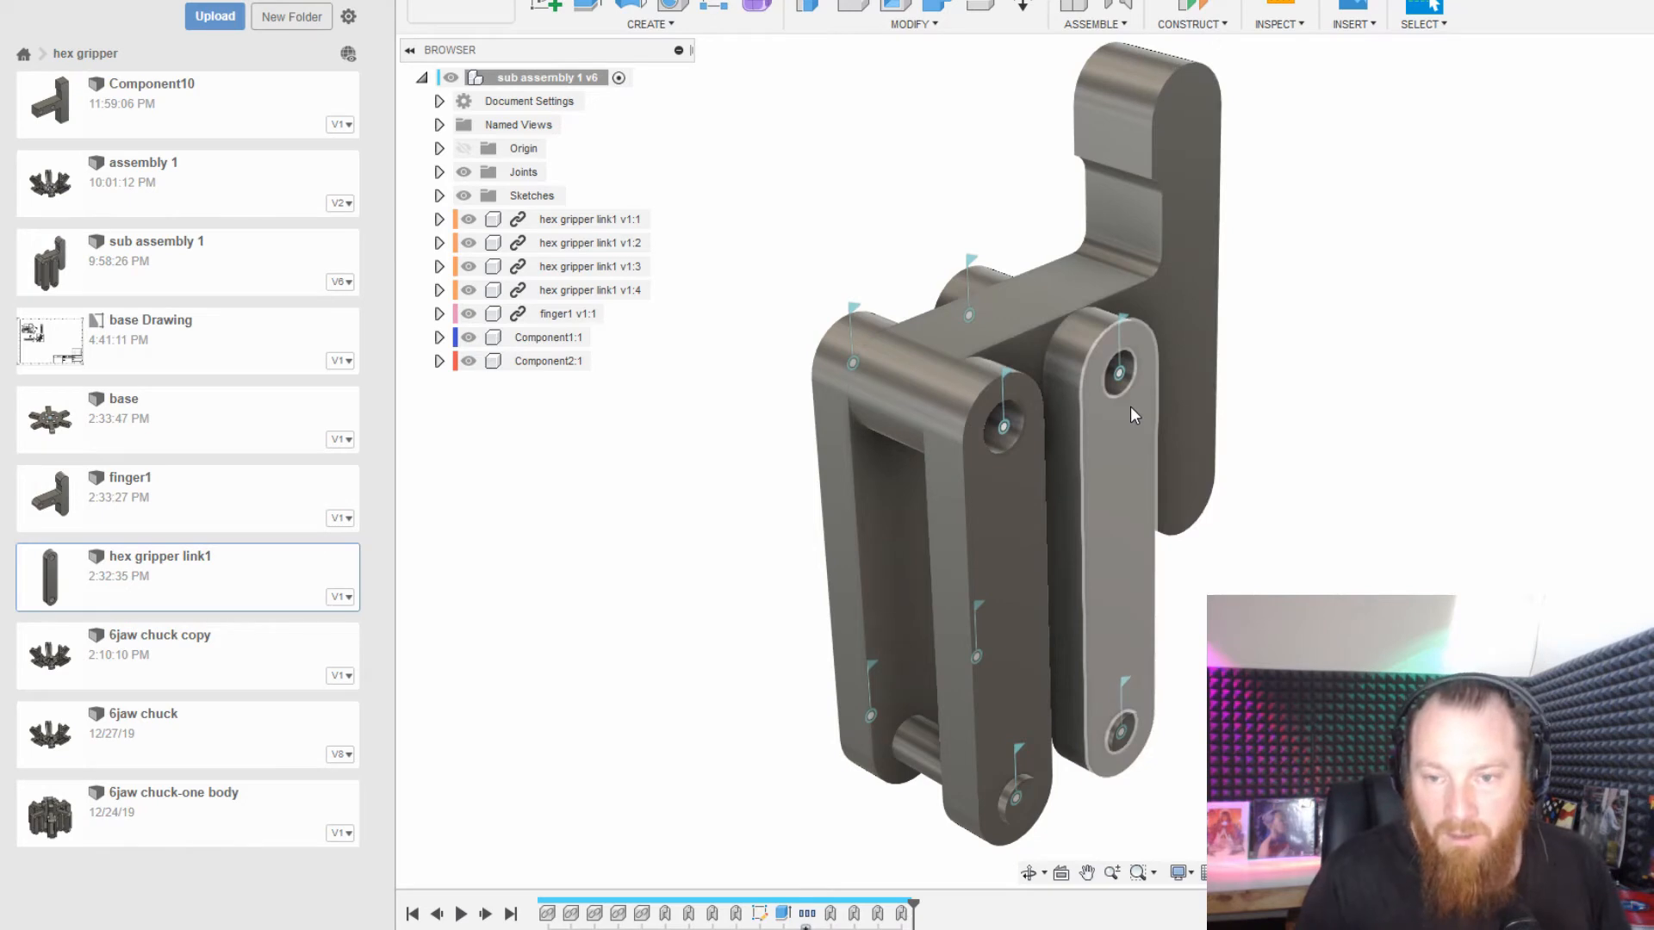
drag(1115, 368, 1043, 496)
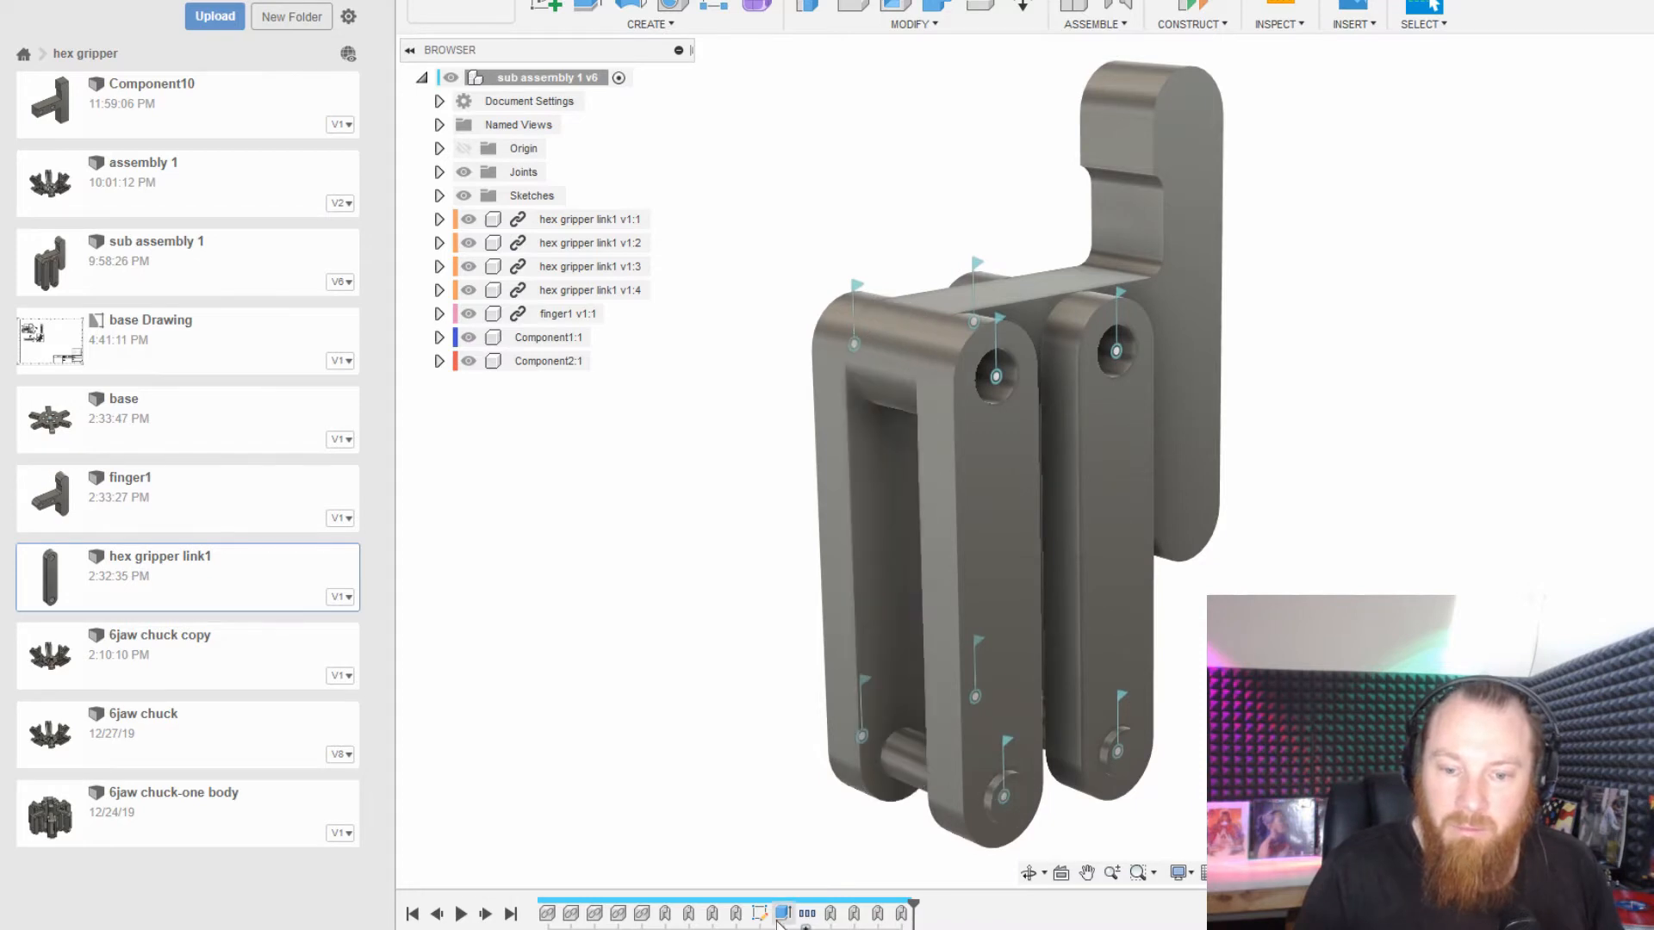
click(438, 915)
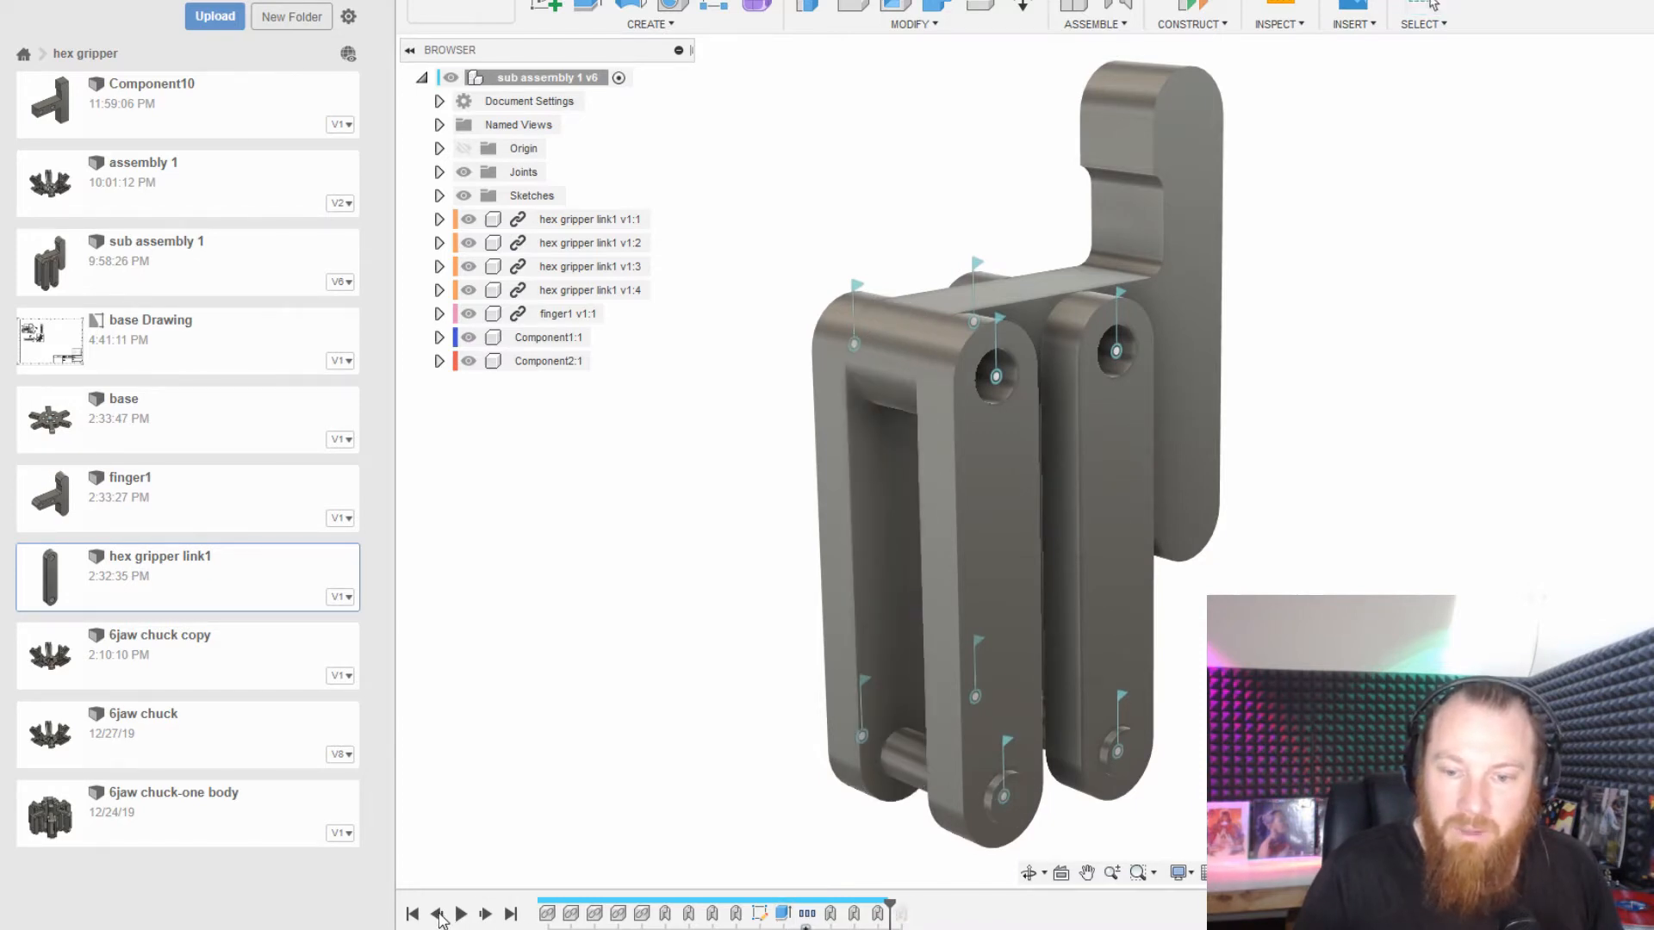
click(439, 915)
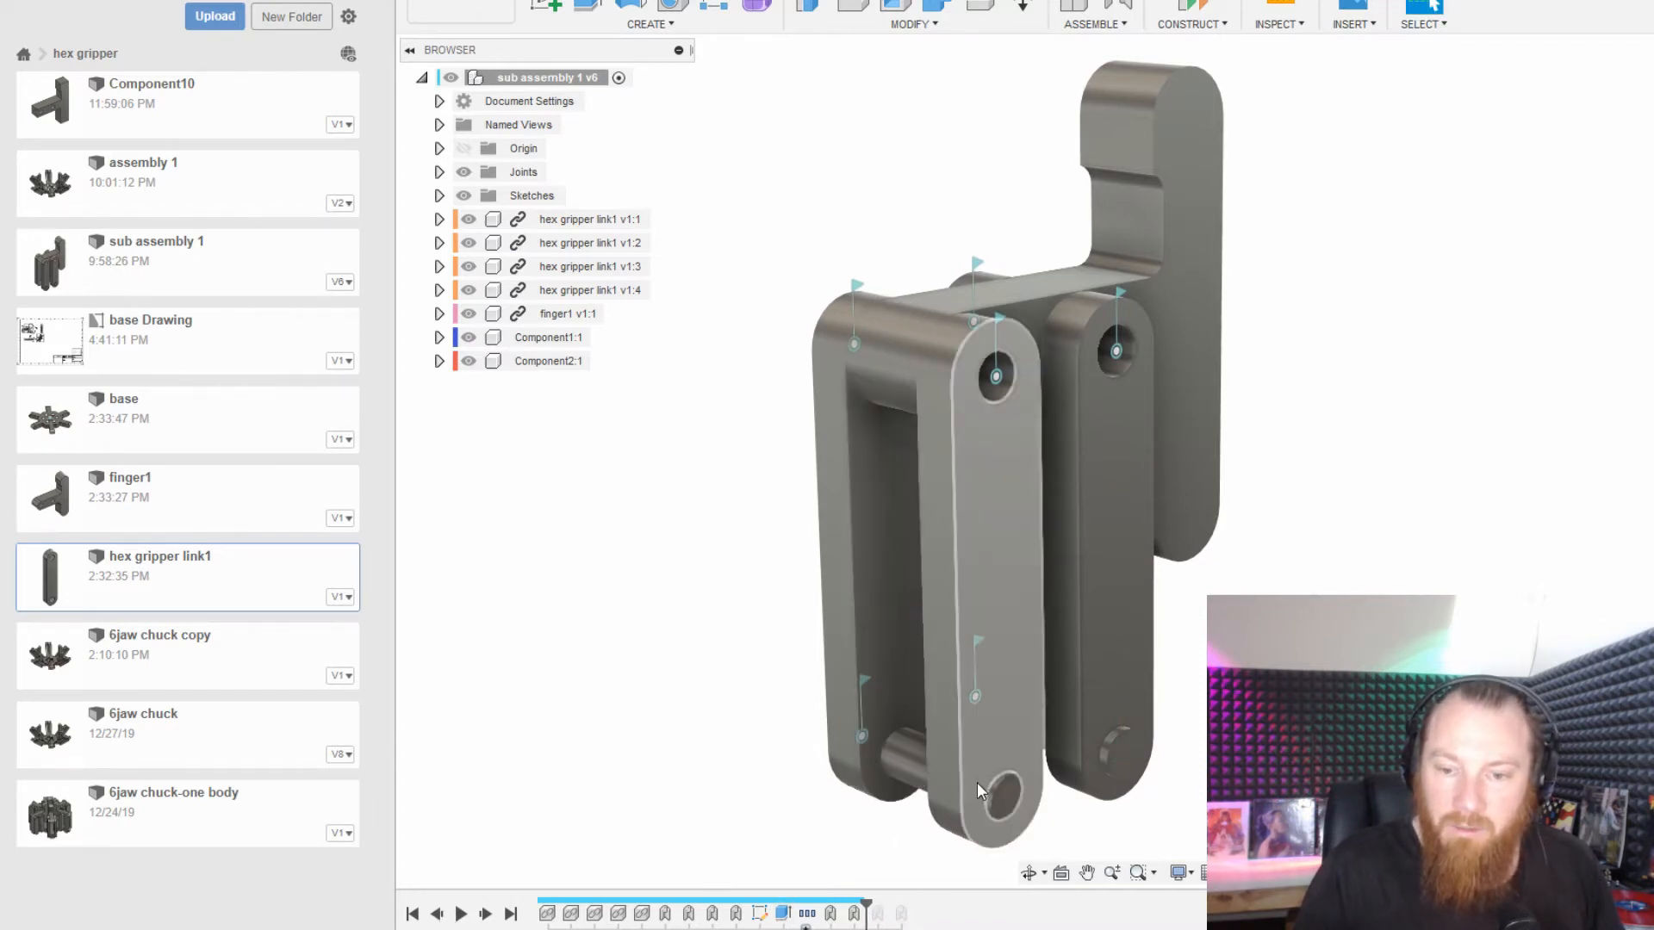
shift+middle_drag(1004, 753, 1012, 738)
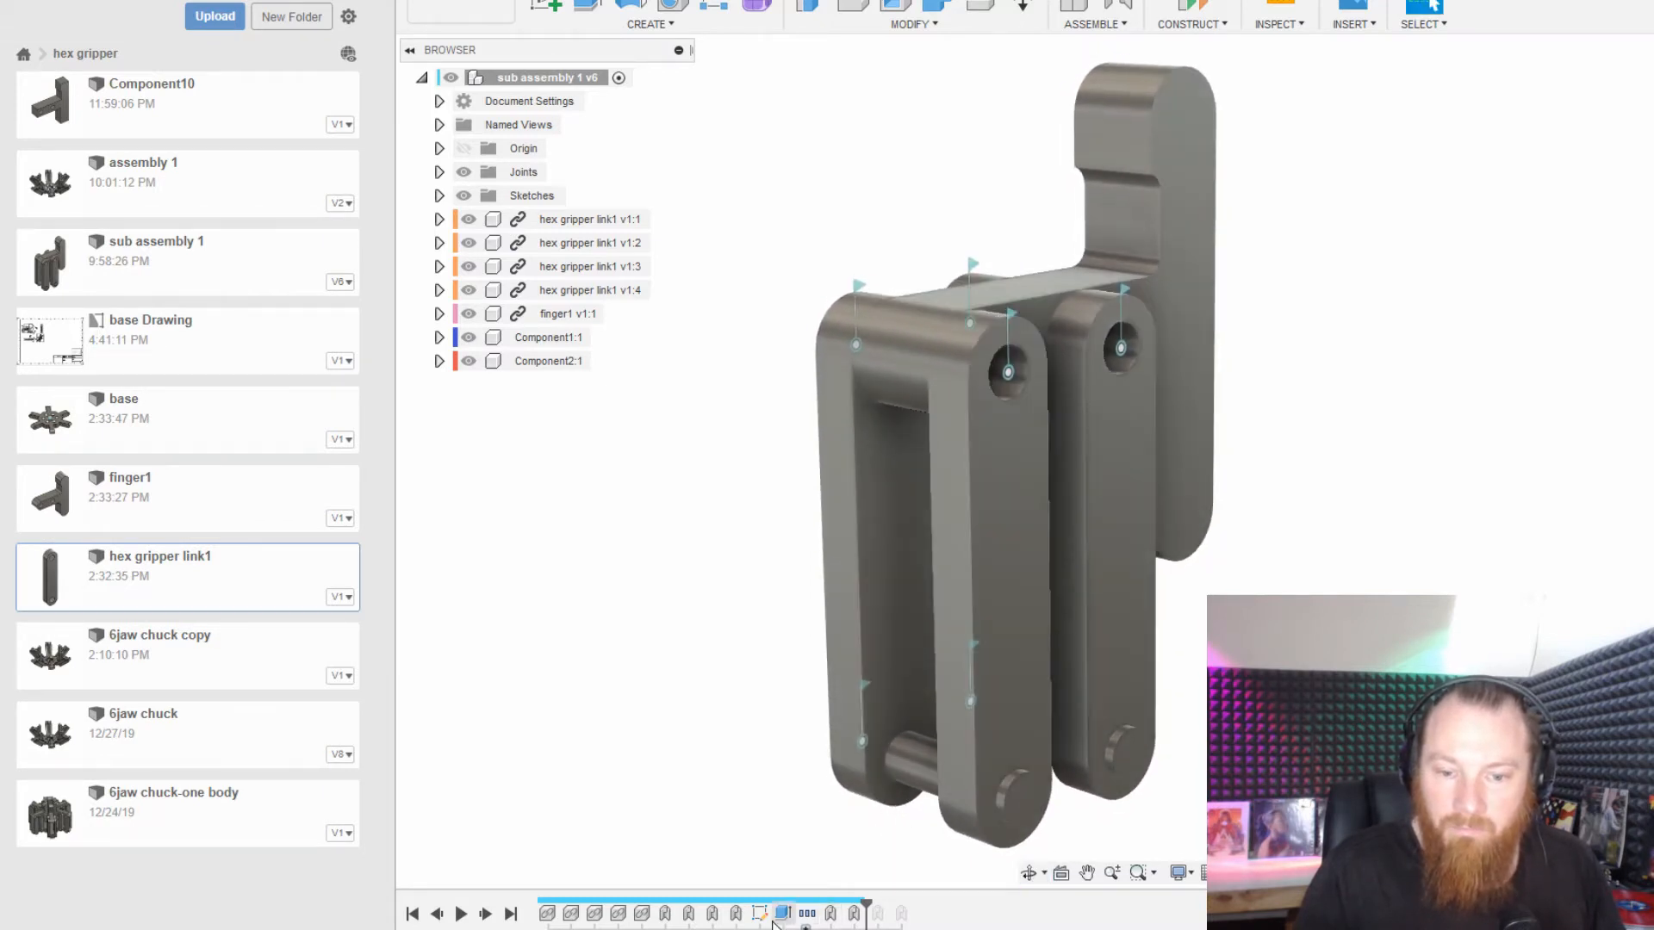
click(438, 915)
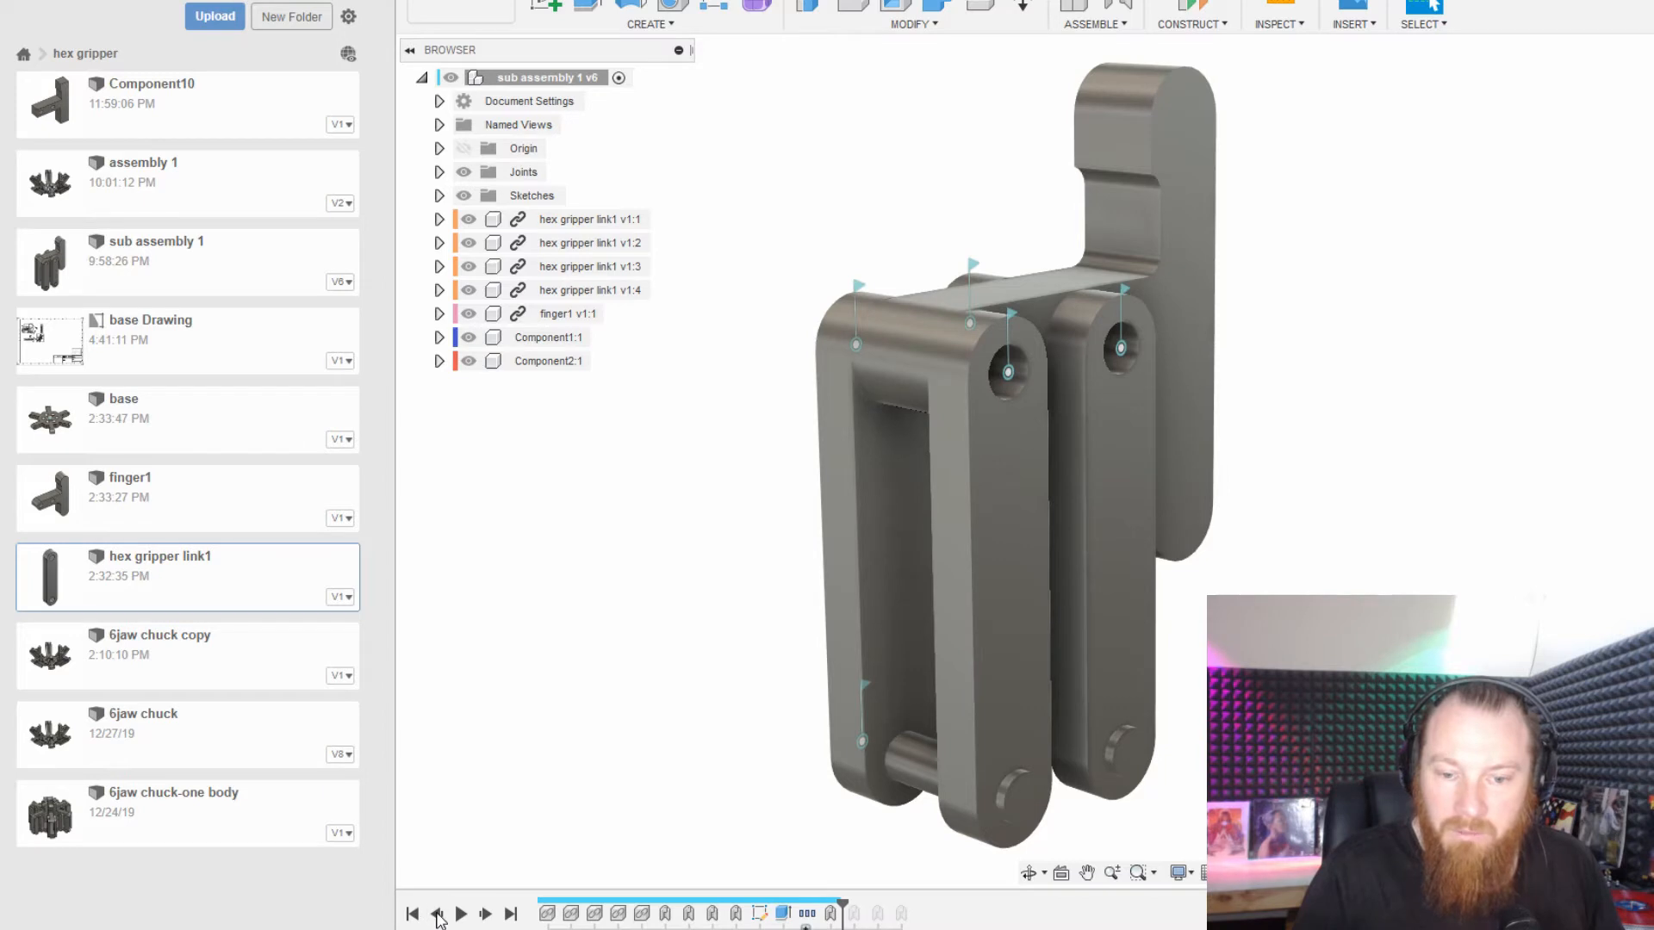
click(439, 916)
click(439, 915)
click(439, 916)
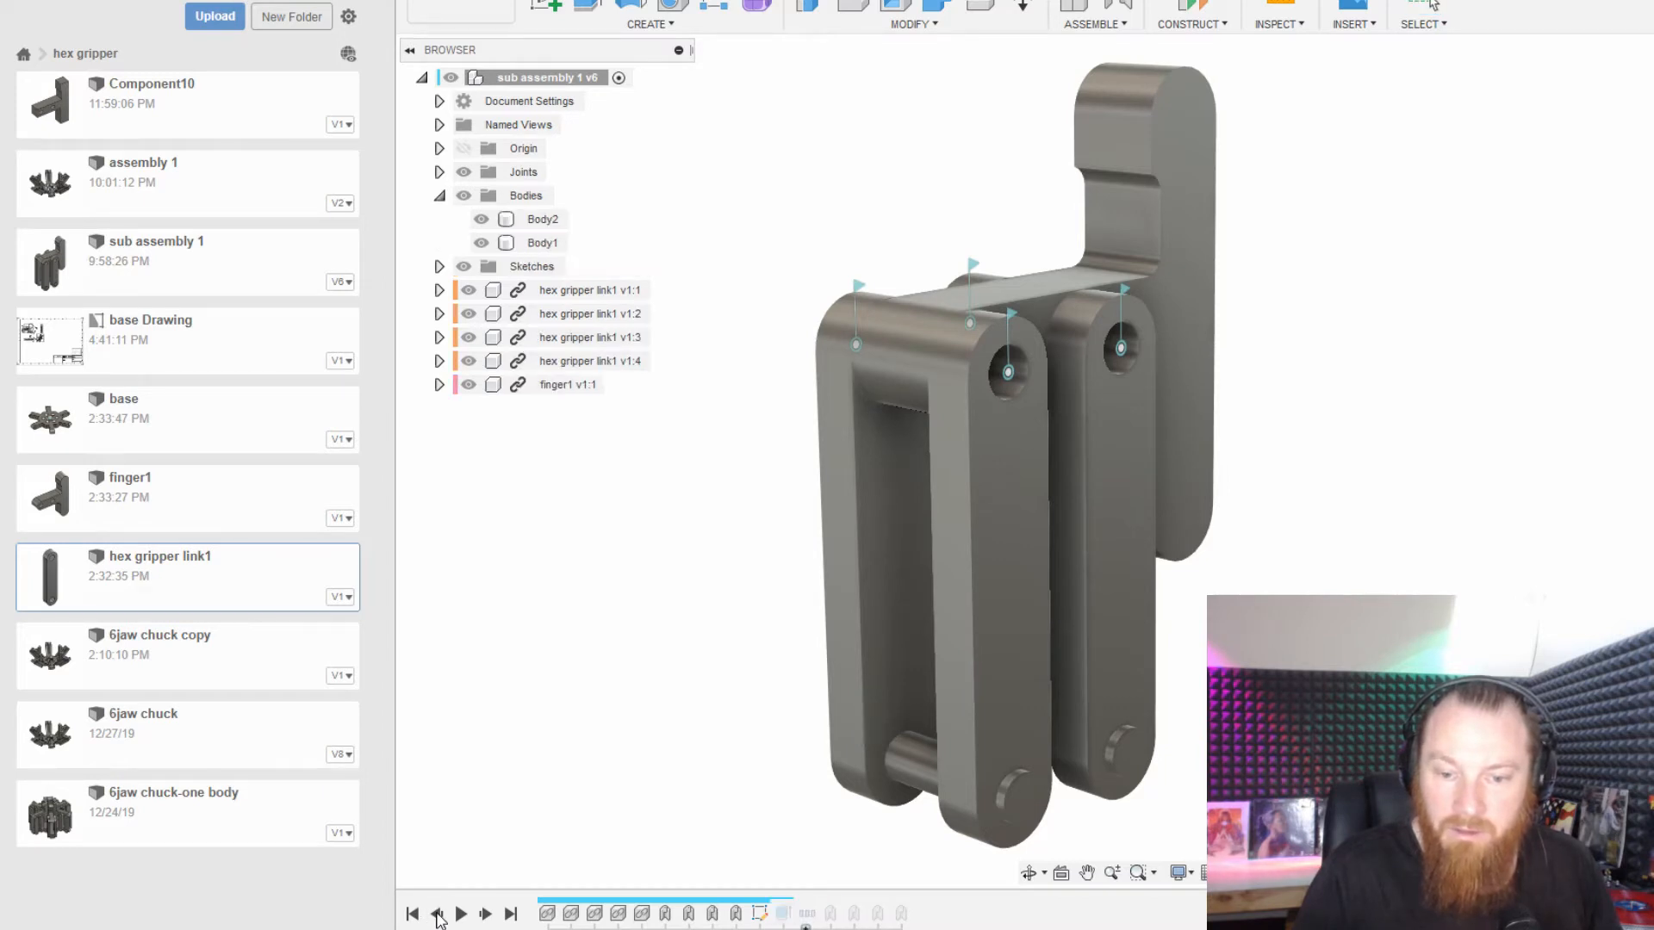
click(439, 915)
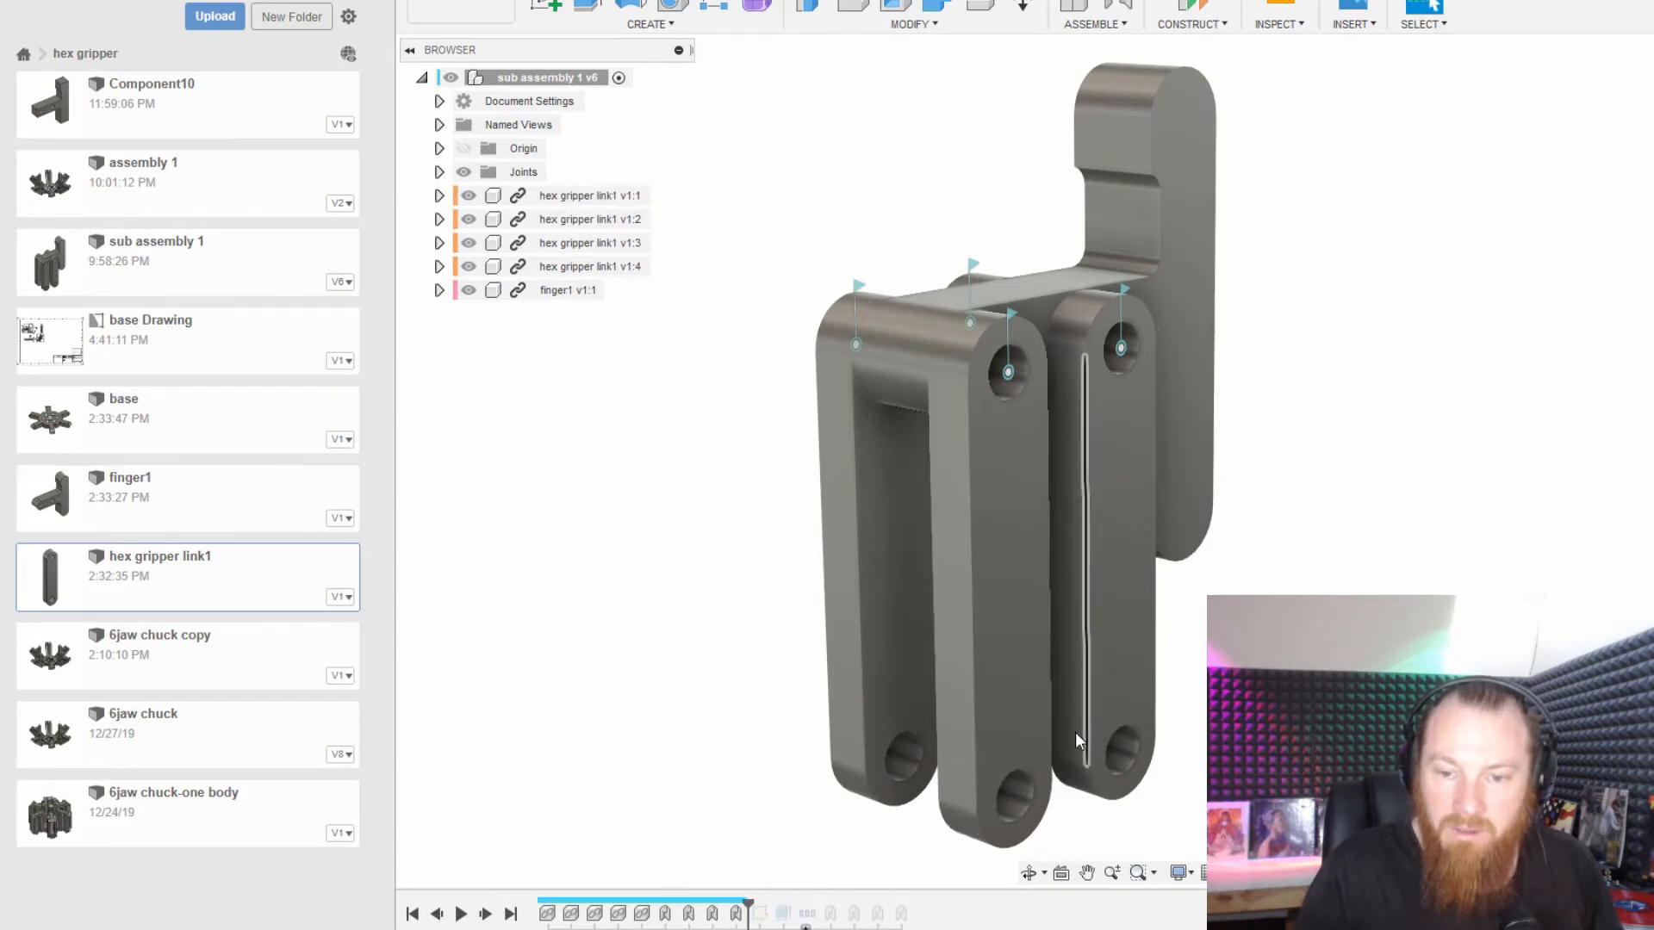
Replay the sub assembly's history forward to its end, reviewing the pin sketch, extrusion, conversion to components and joints.
click(486, 915)
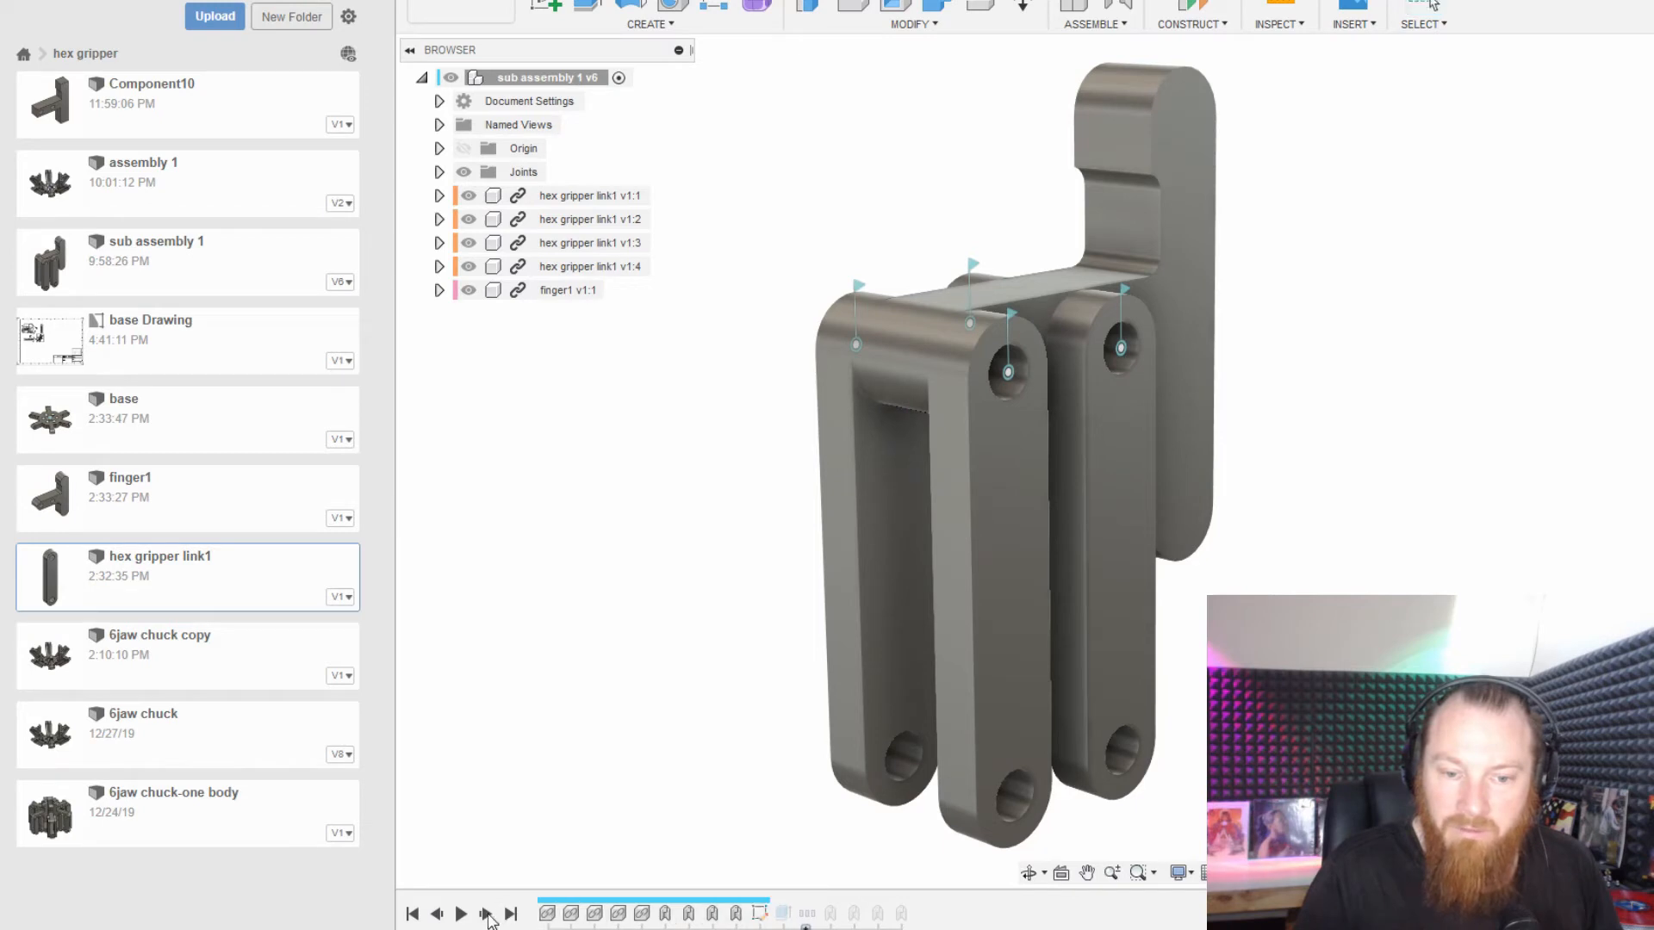
click(486, 915)
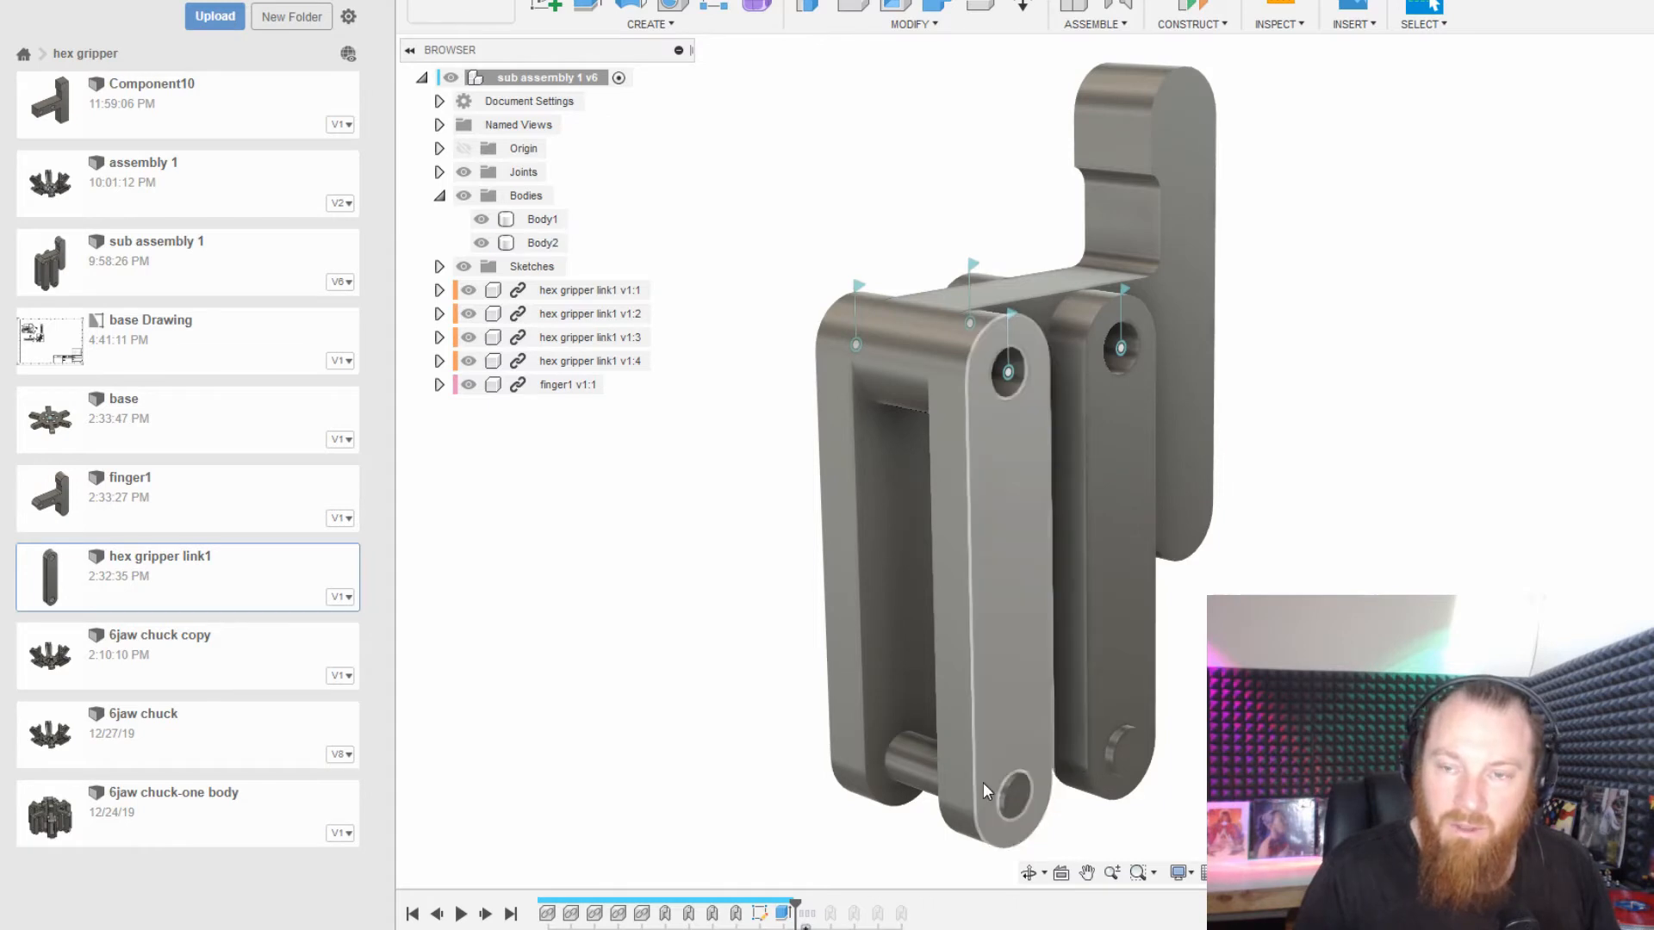
click(487, 915)
click(487, 915)
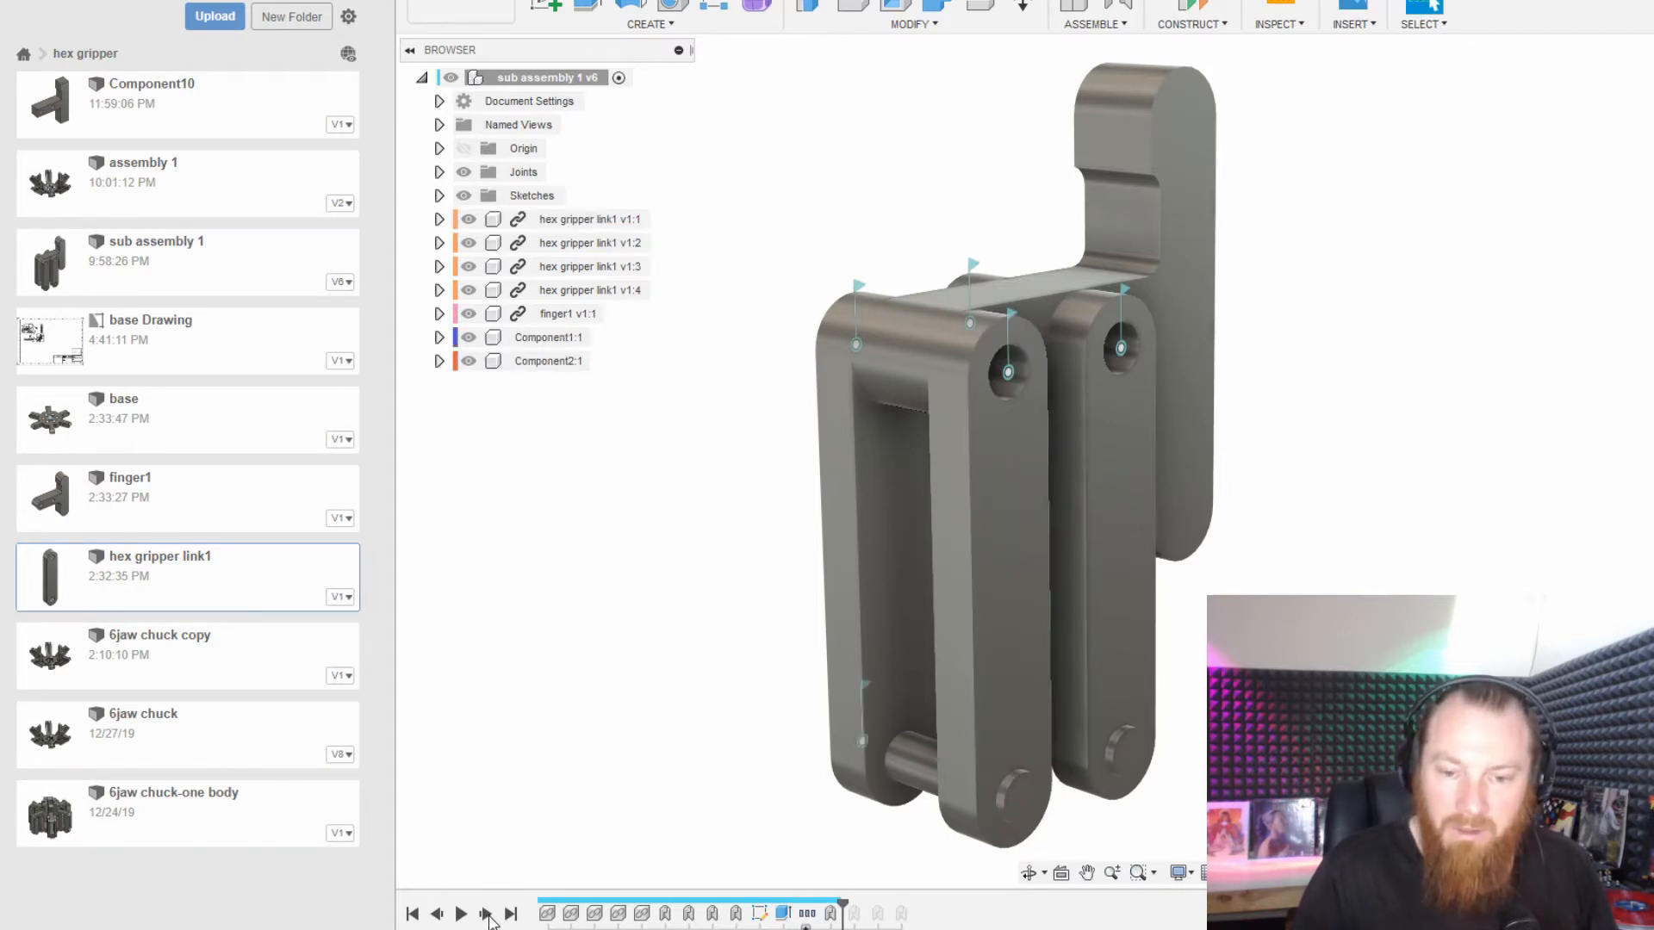
click(486, 915)
click(488, 914)
click(487, 915)
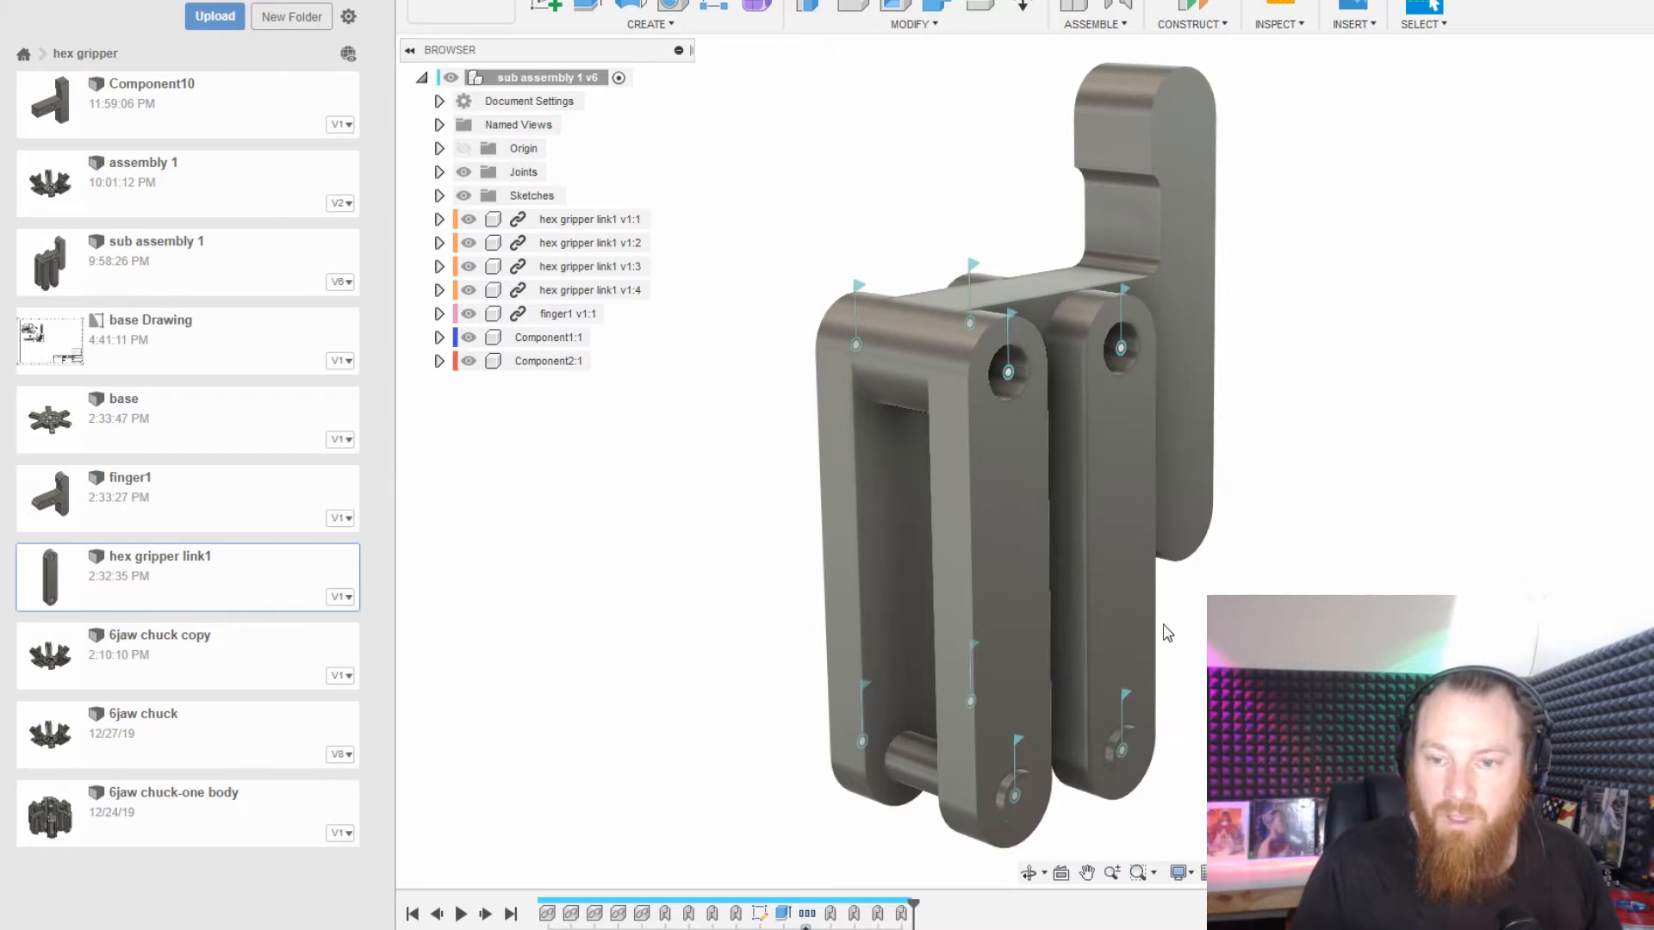
mouse_move(1167, 647)
shift+middle_down()
mouse_move(1143, 644)
mouse_move(1141, 665)
shift+middle_up()
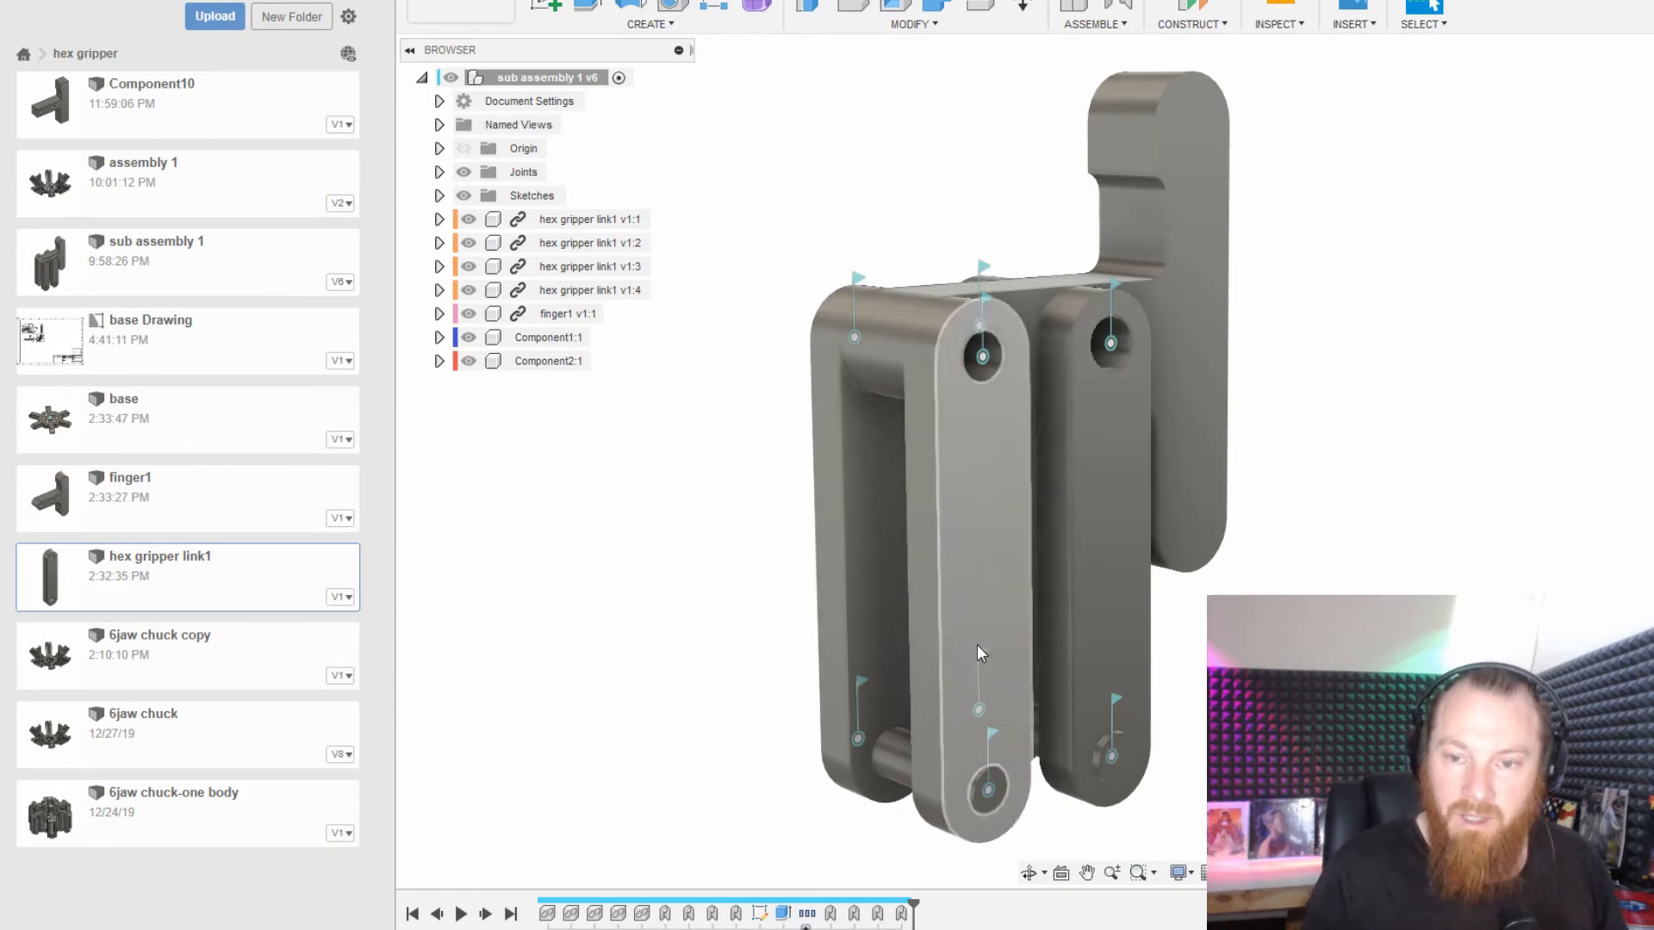
Change the rotation limit of the front link's lower pin joint to 45 degrees and save the version with the description User Saved.
click(991, 793)
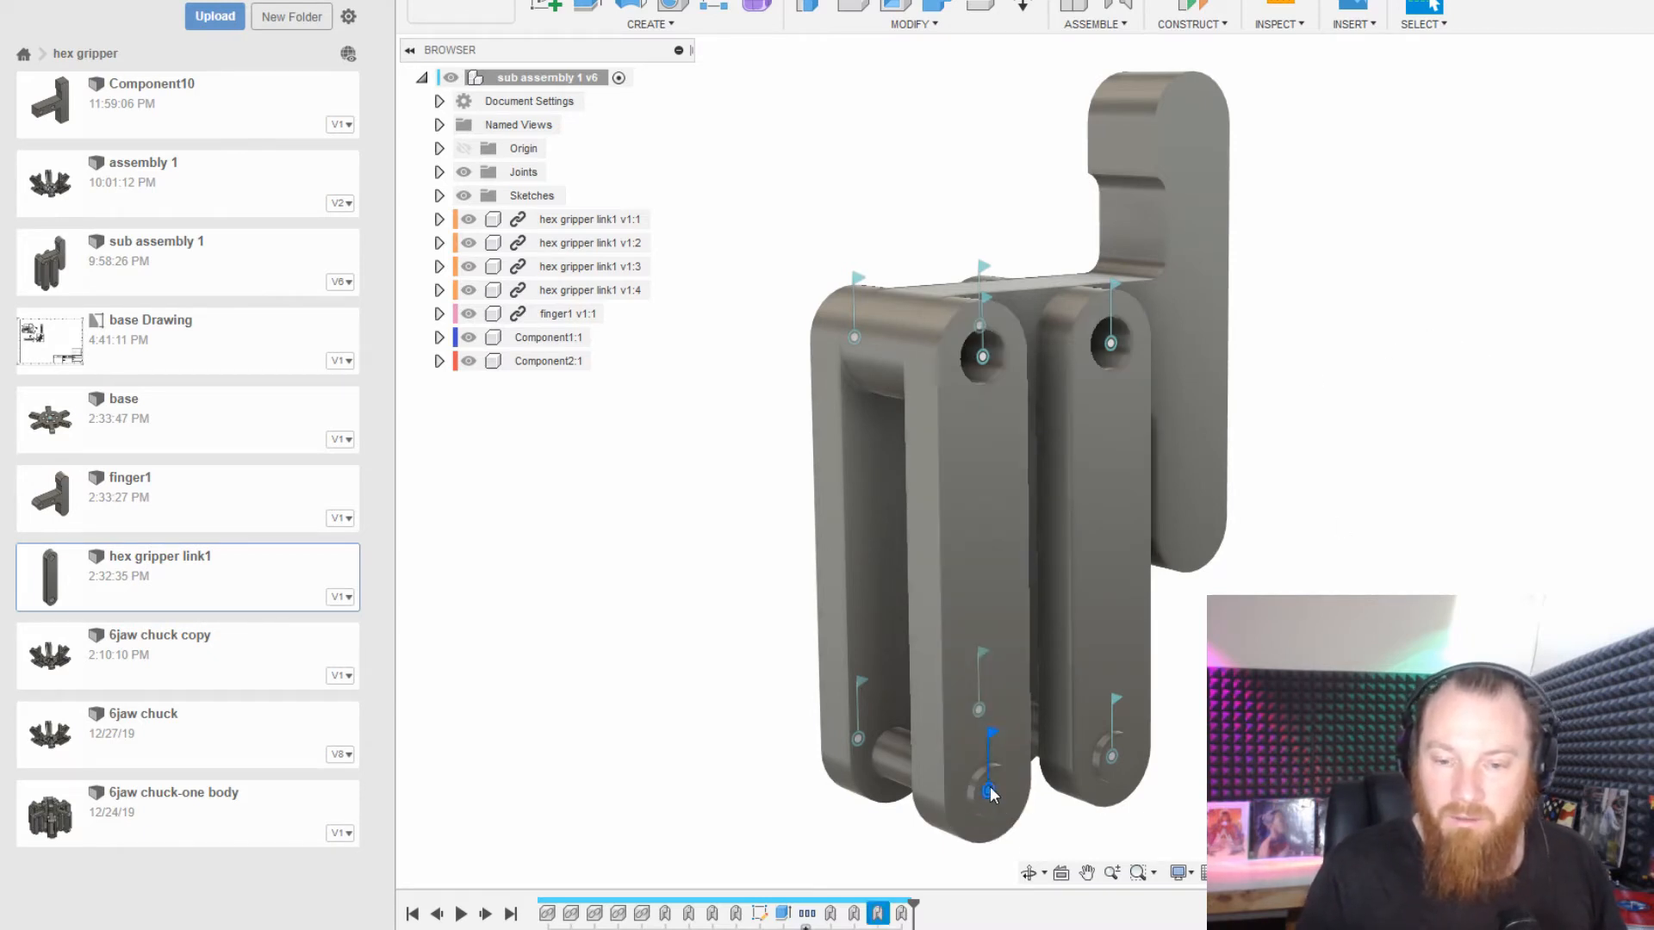
right_click(991, 792)
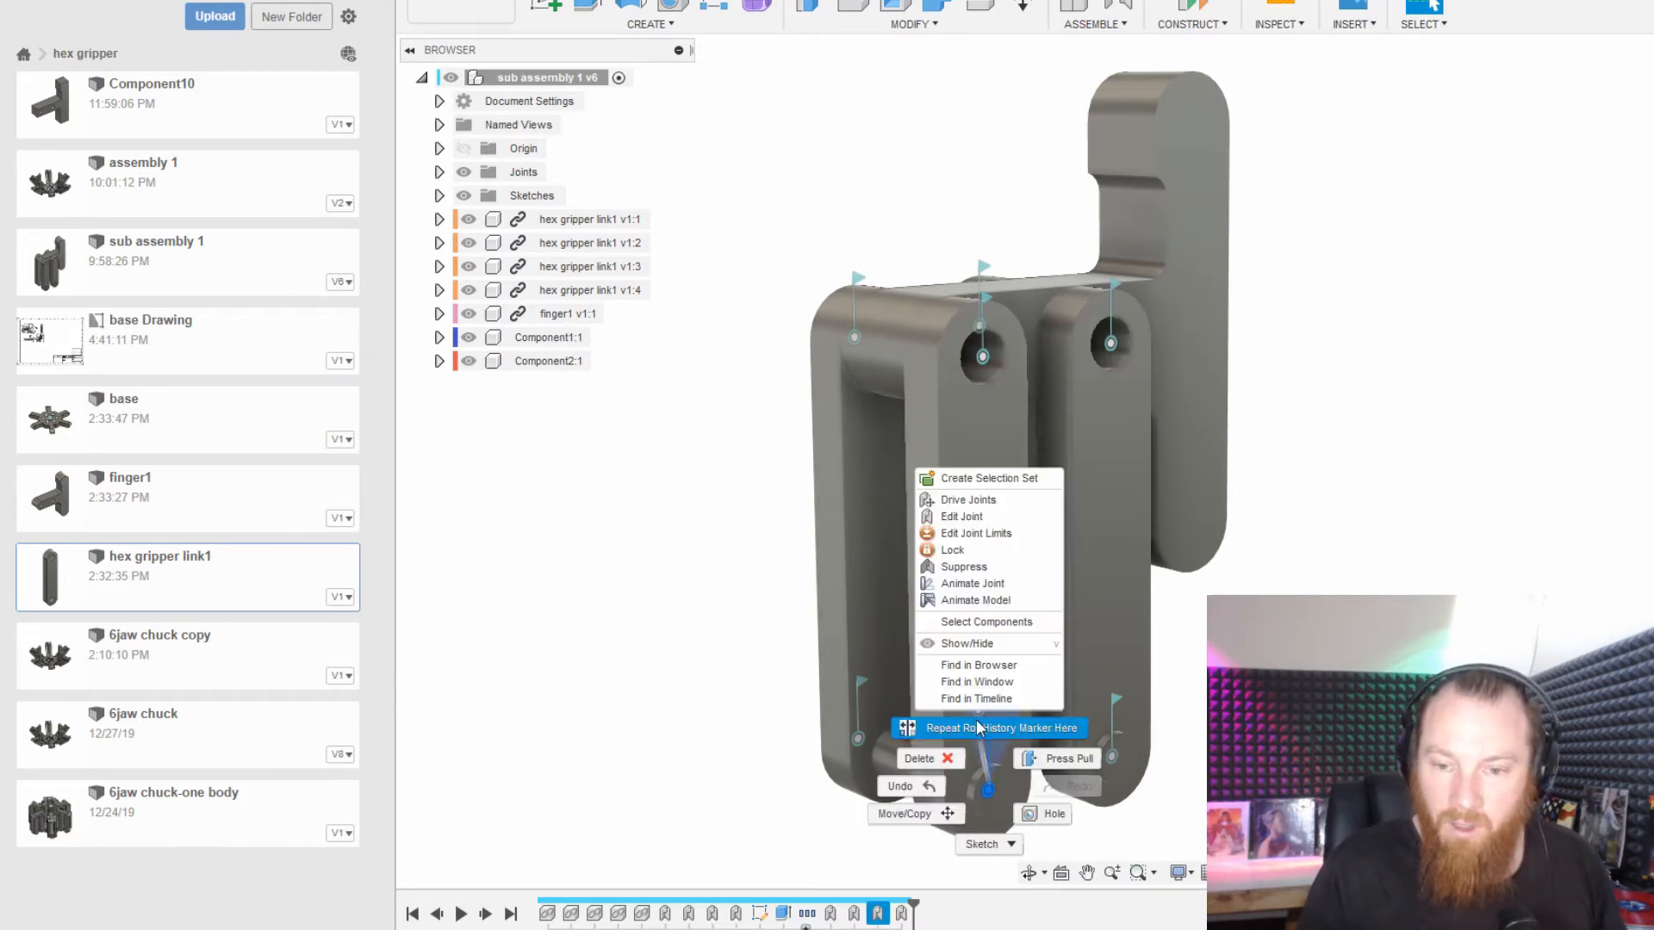
click(963, 534)
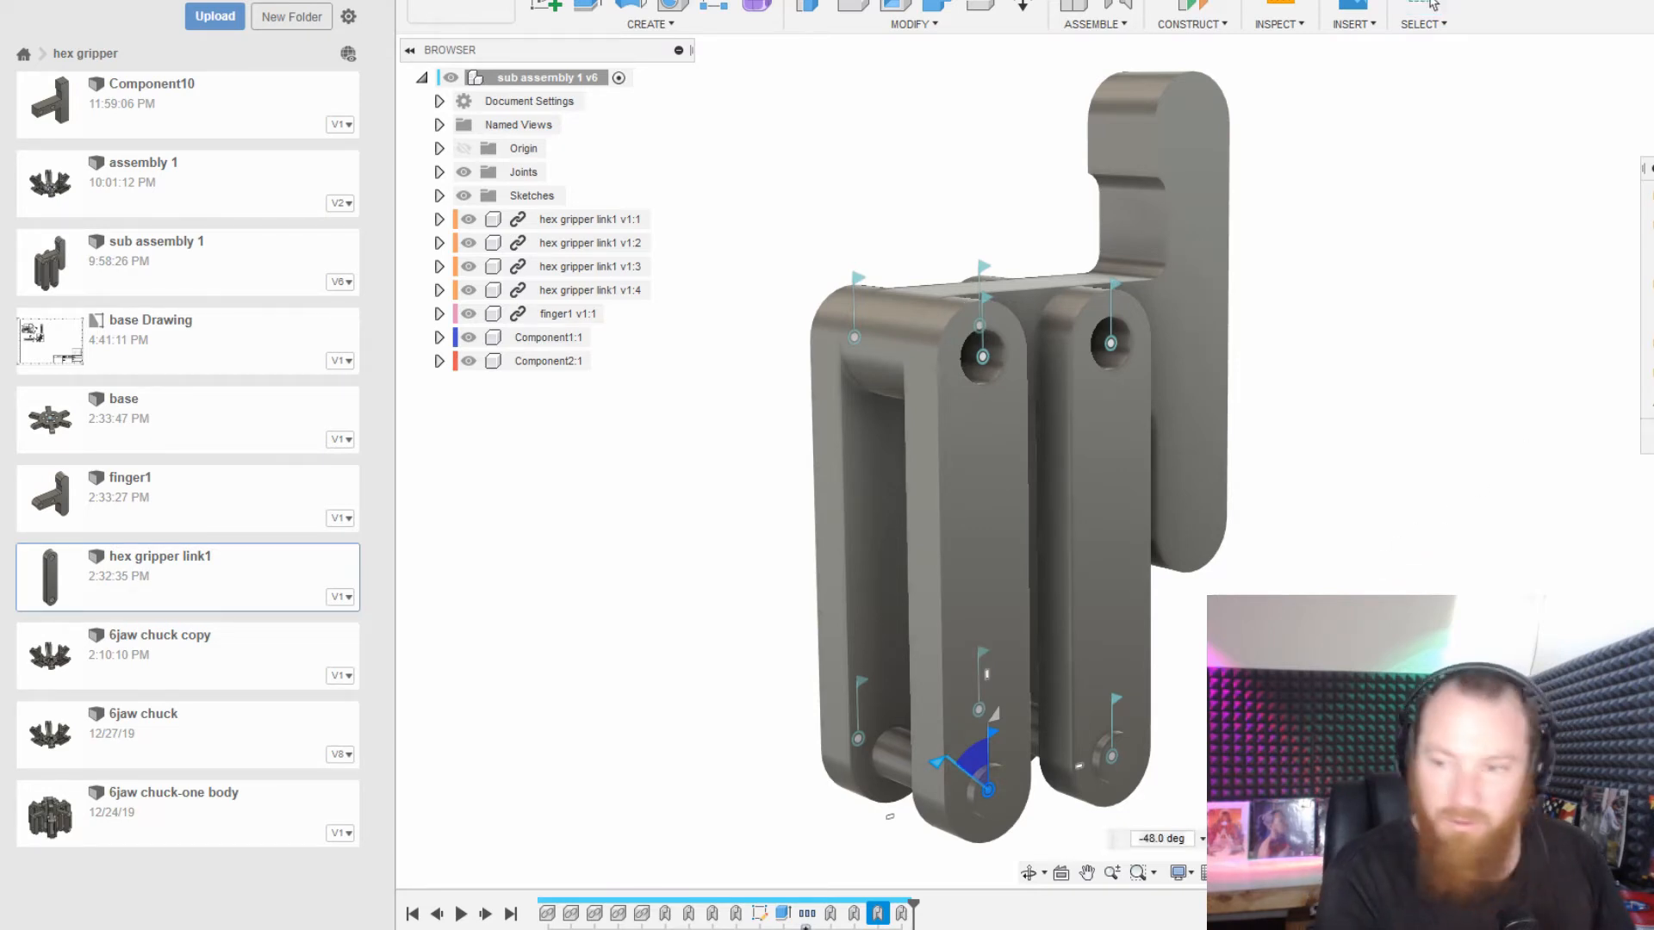
drag(937, 762, 940, 758)
key(Return)
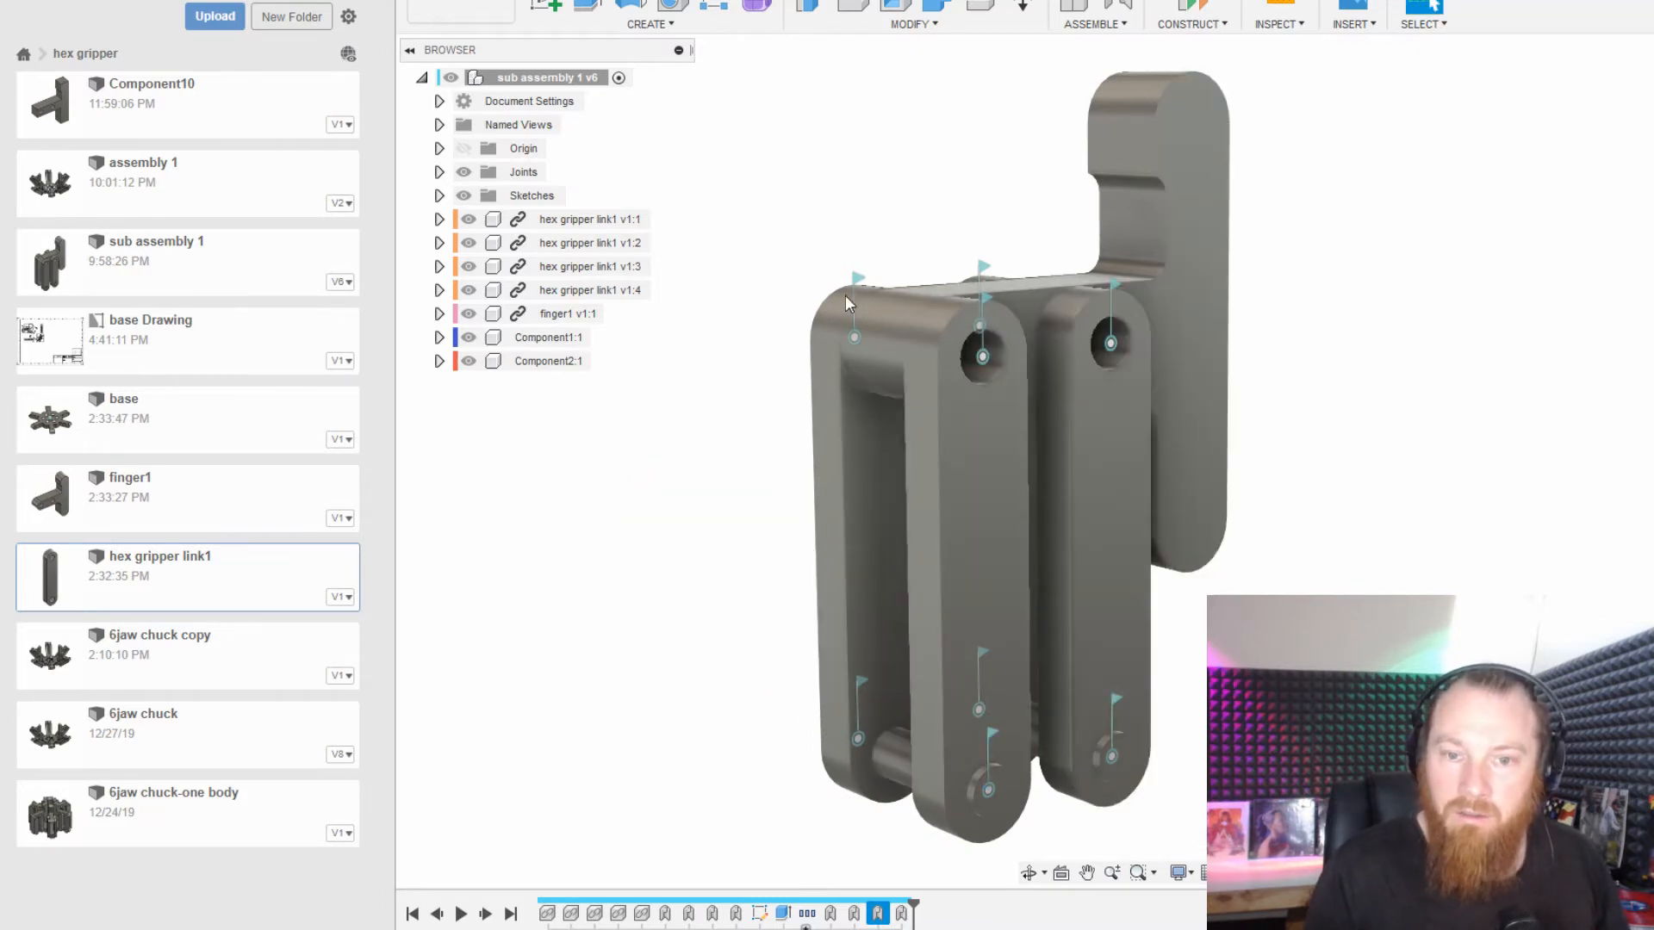
key(ctrl+s)
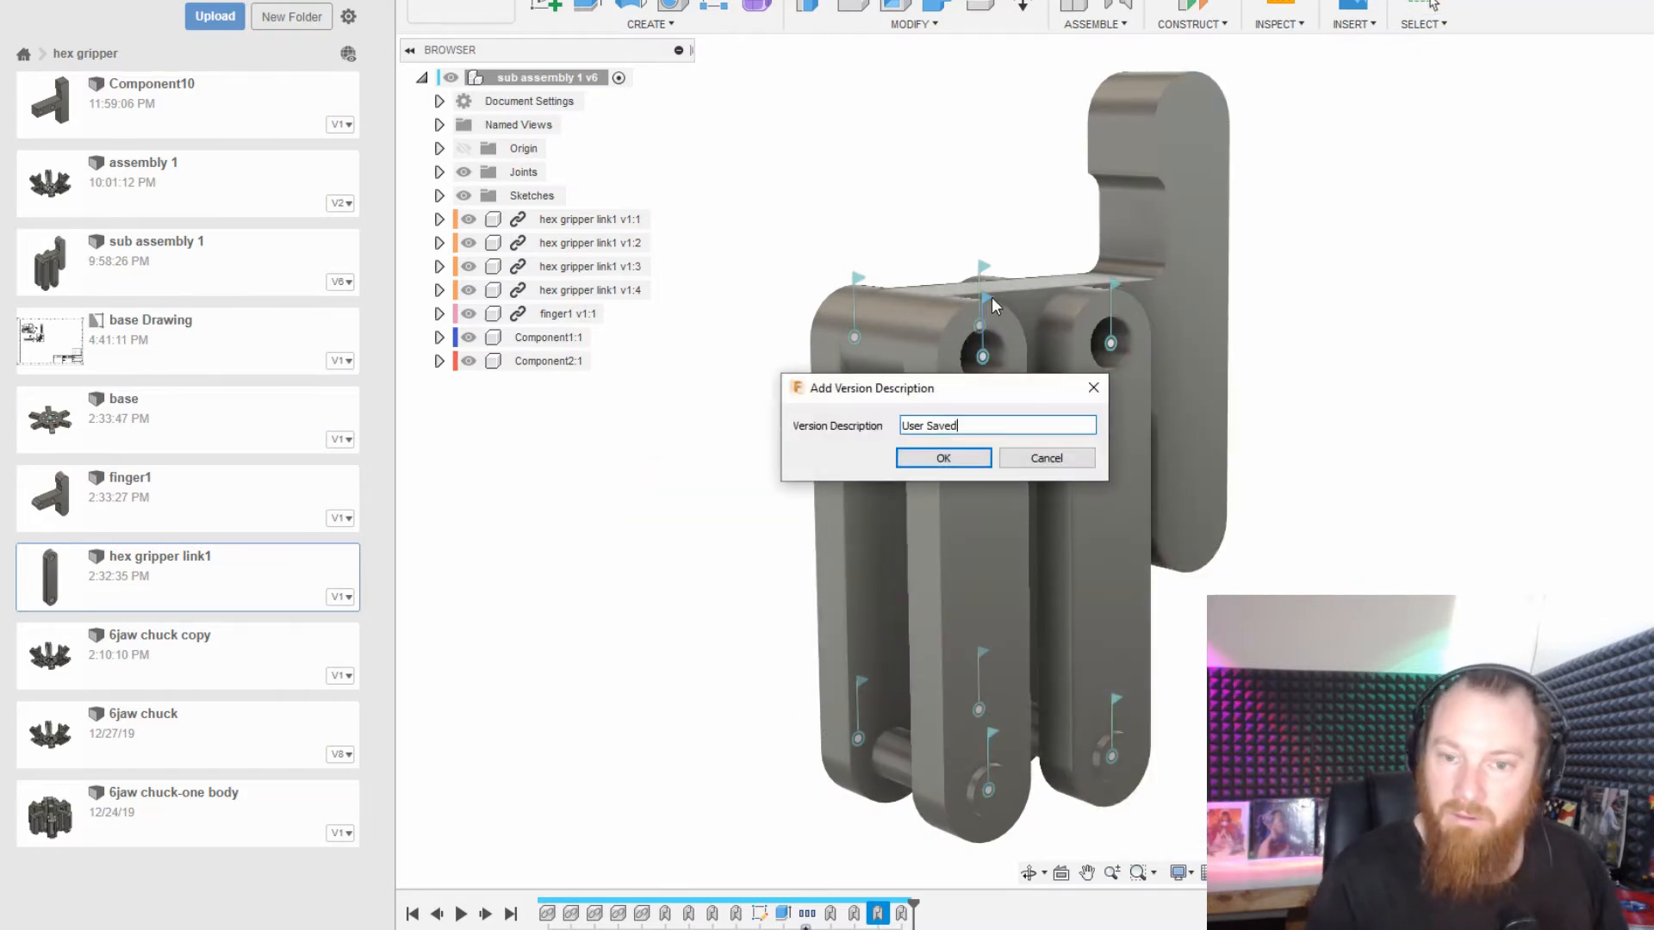
key(Return)
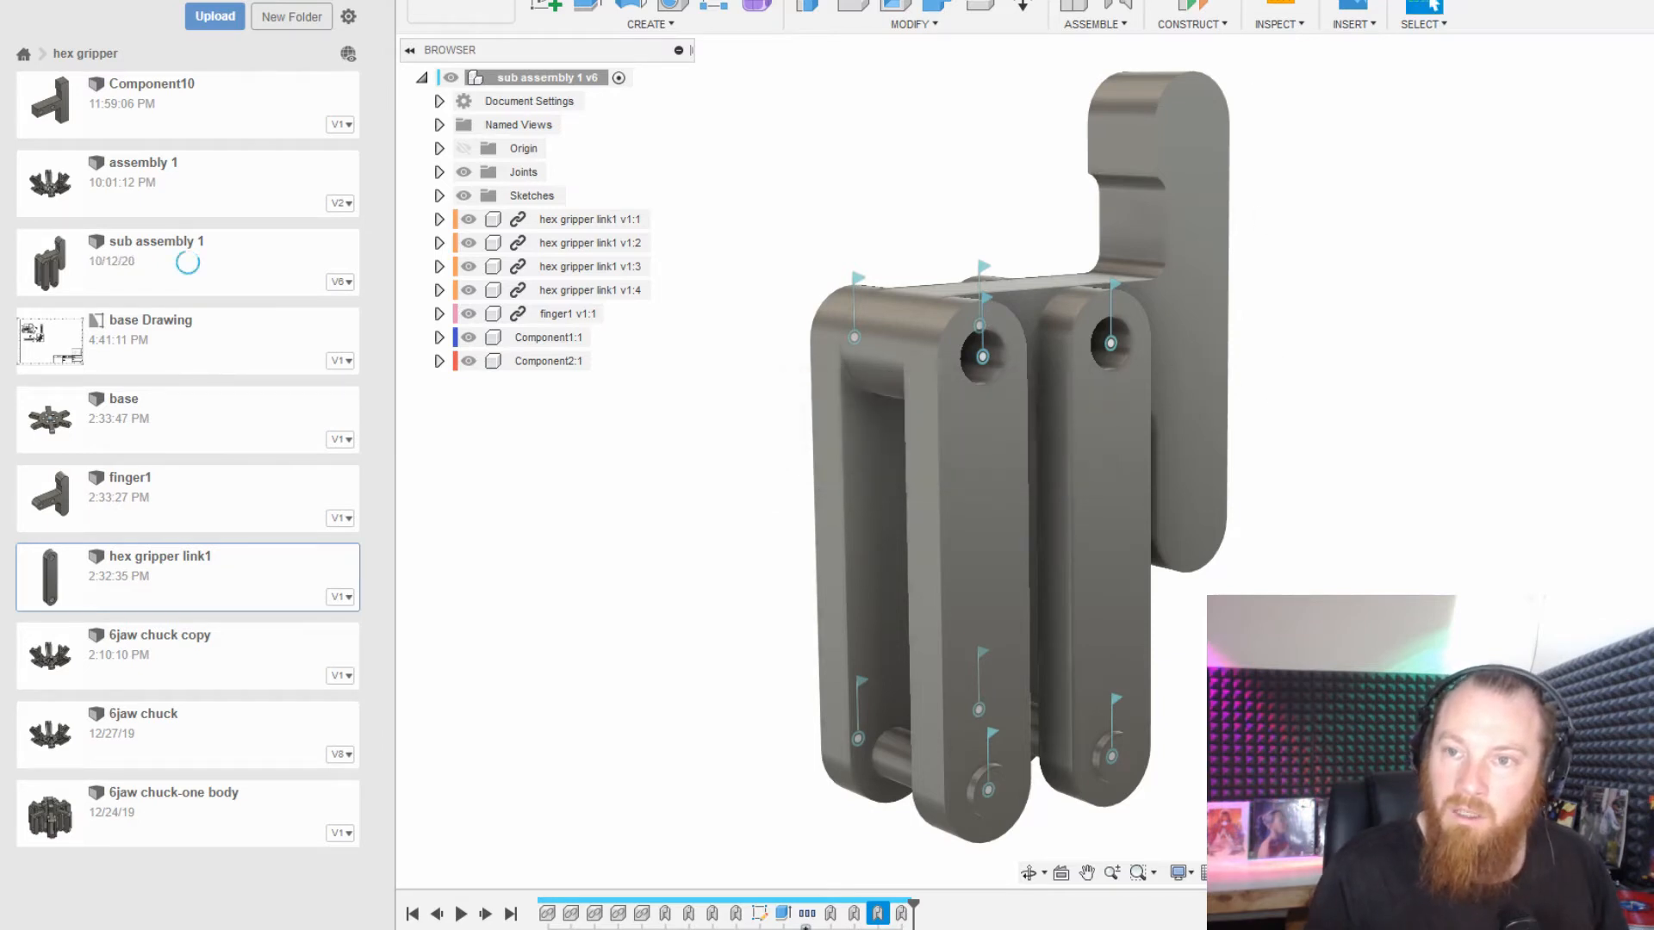
Switch to the assembly 1 design and update all its linked sub assemblies to their latest version.
click(947, 2)
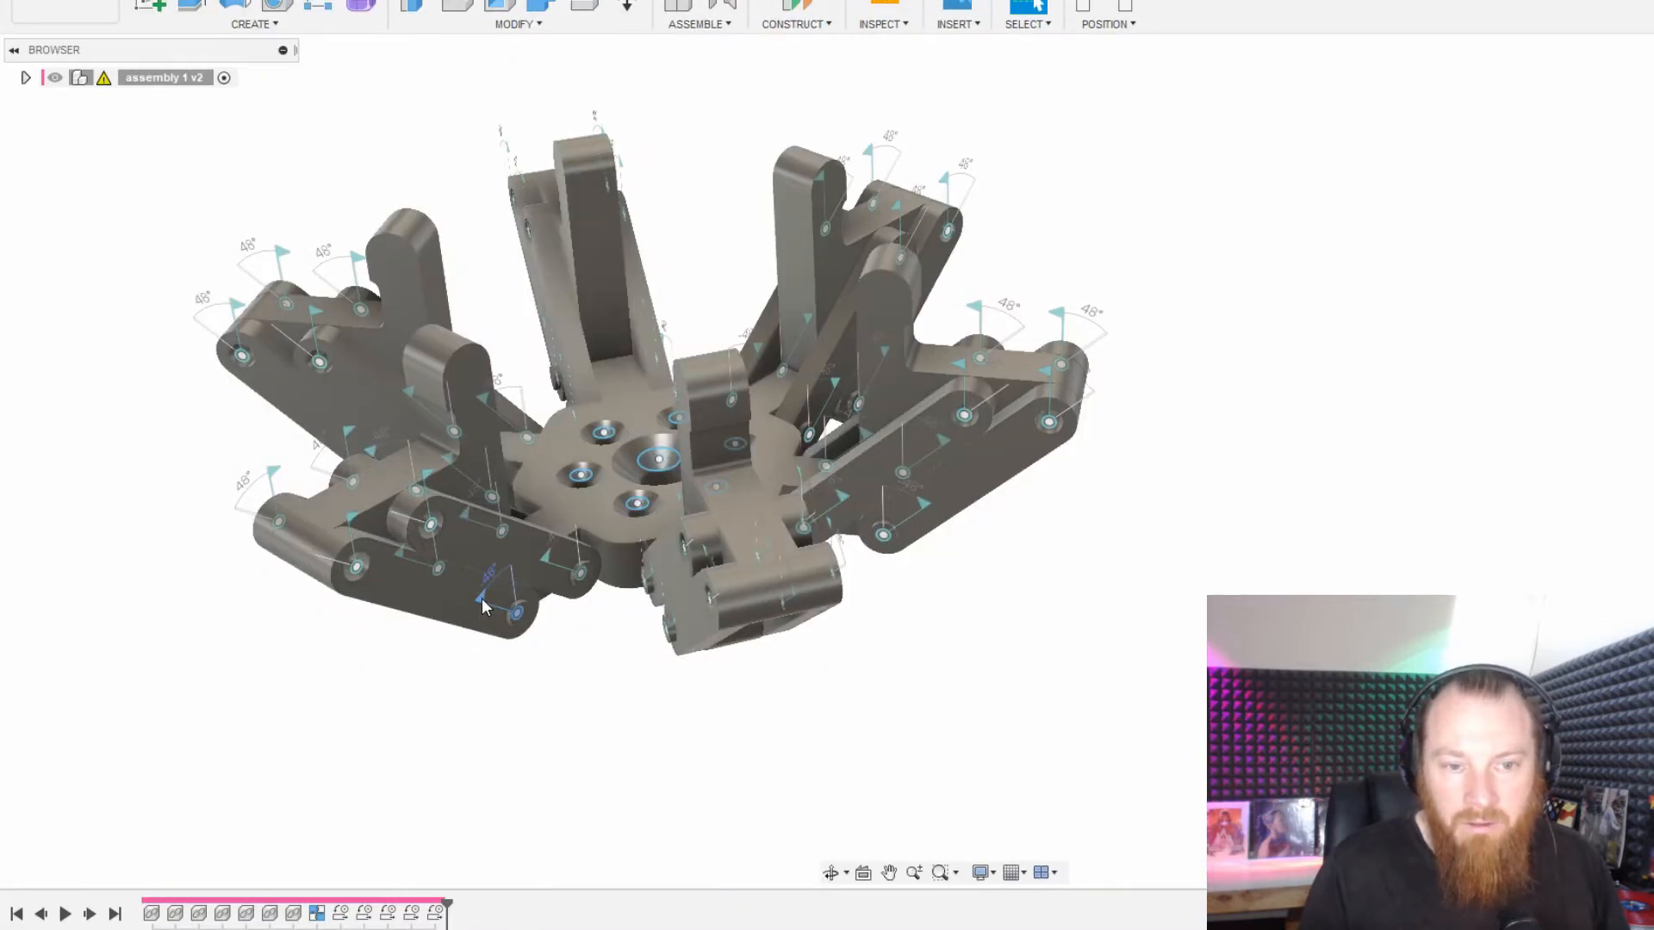
click(26, 77)
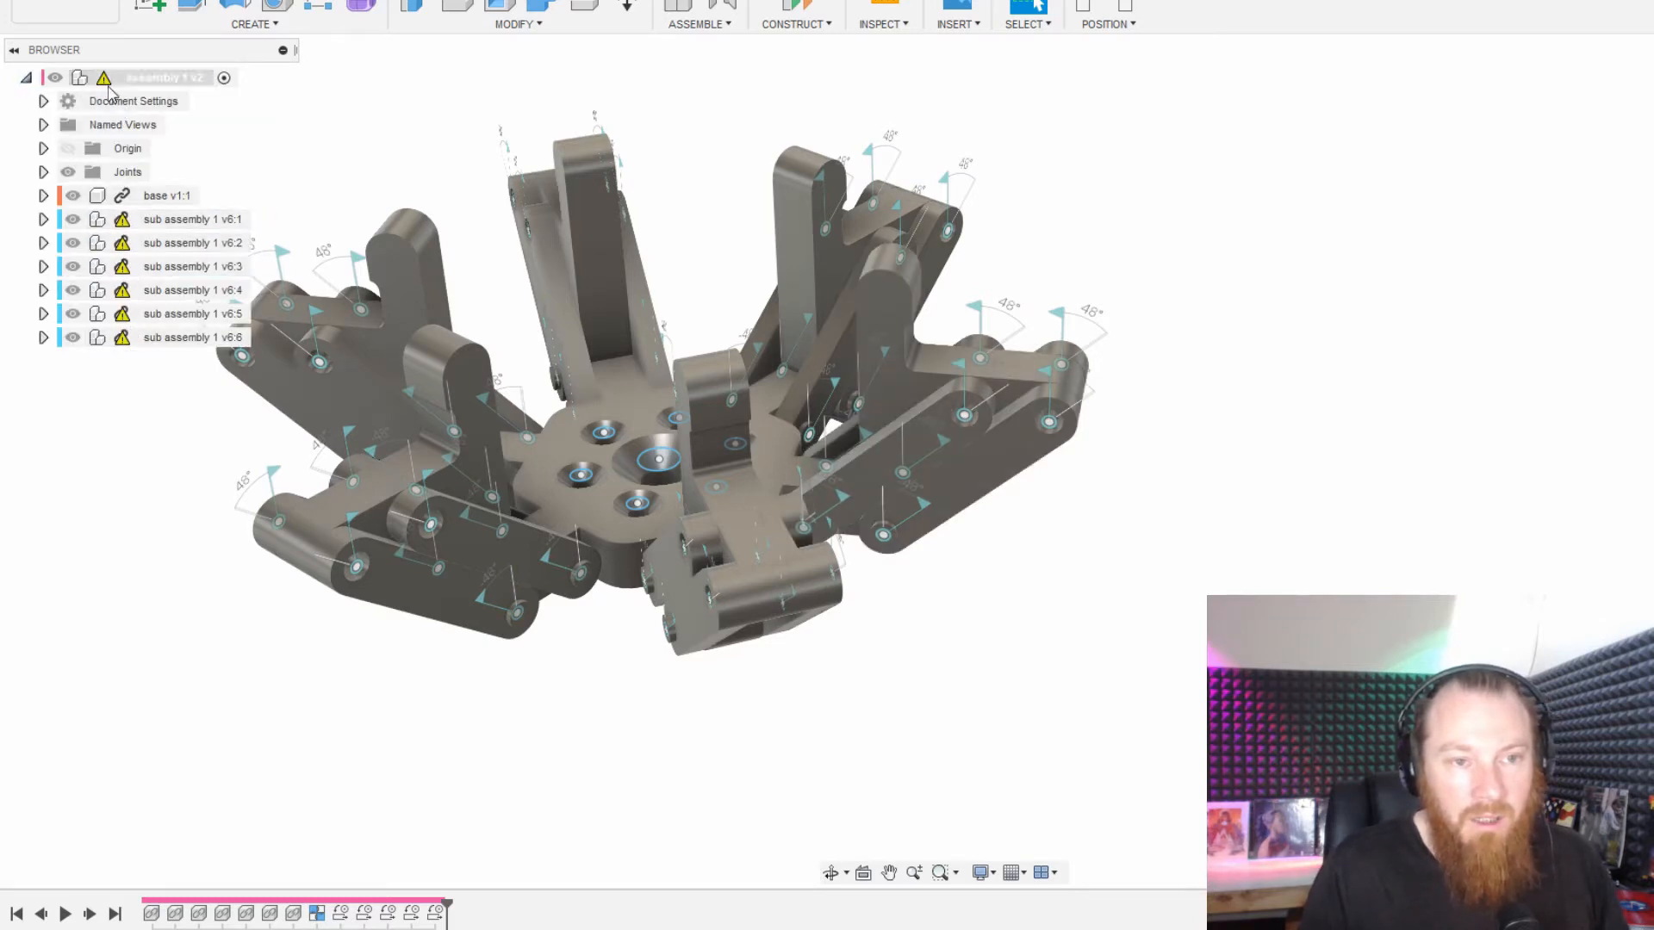
mouse_move(106, 81)
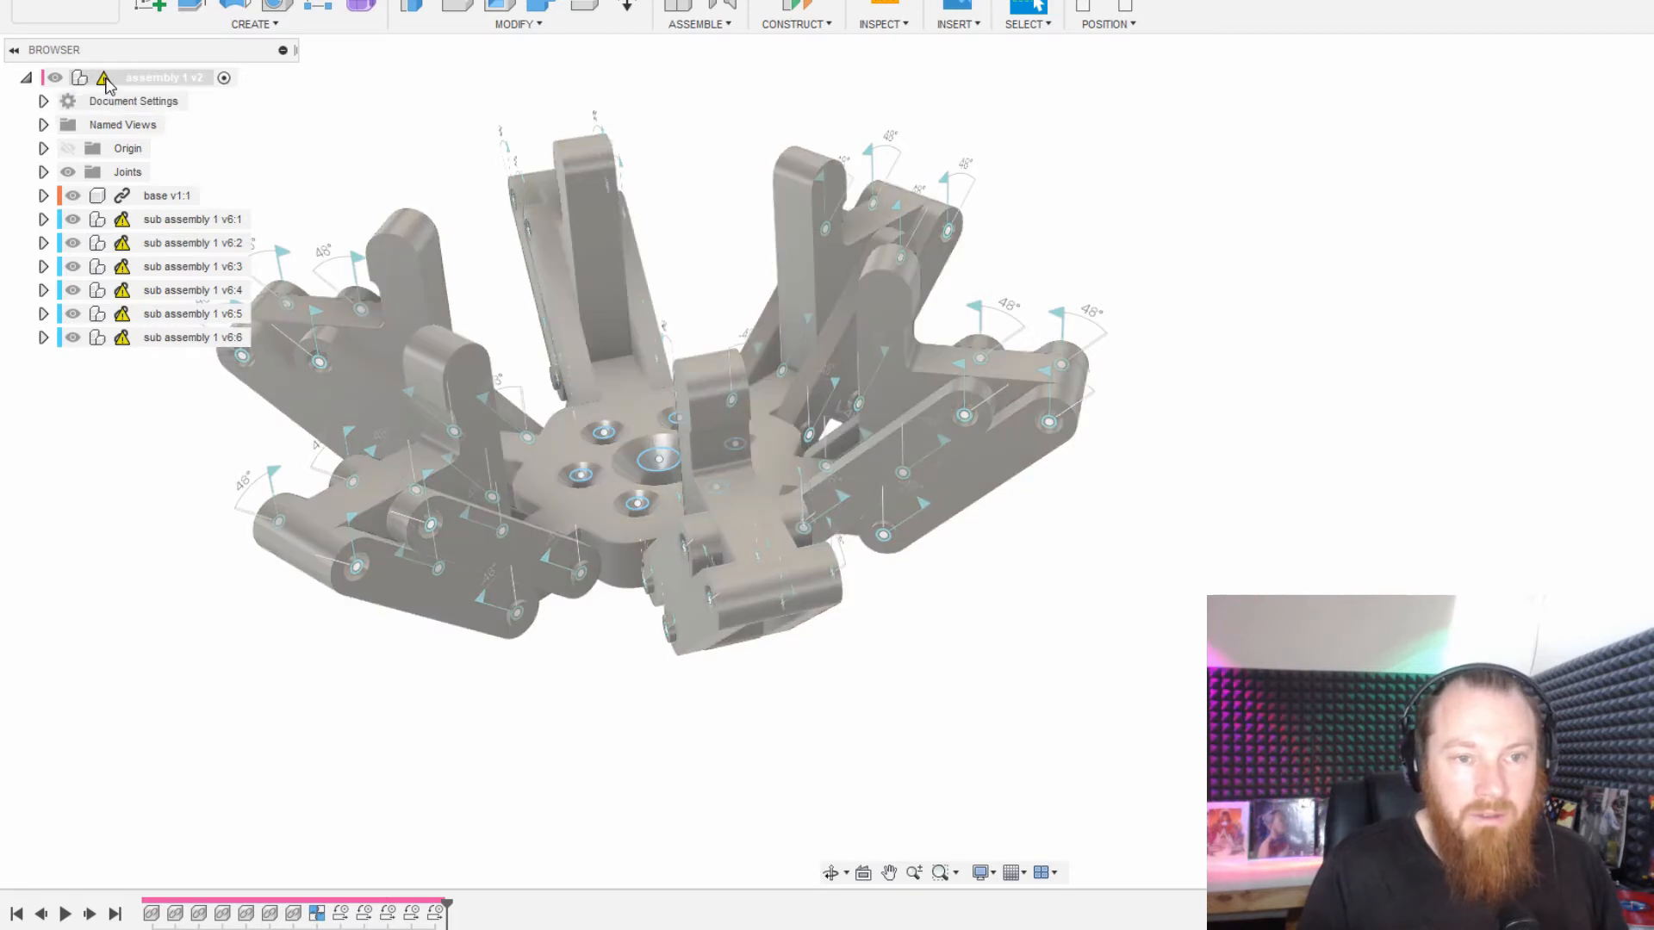
right_click(106, 81)
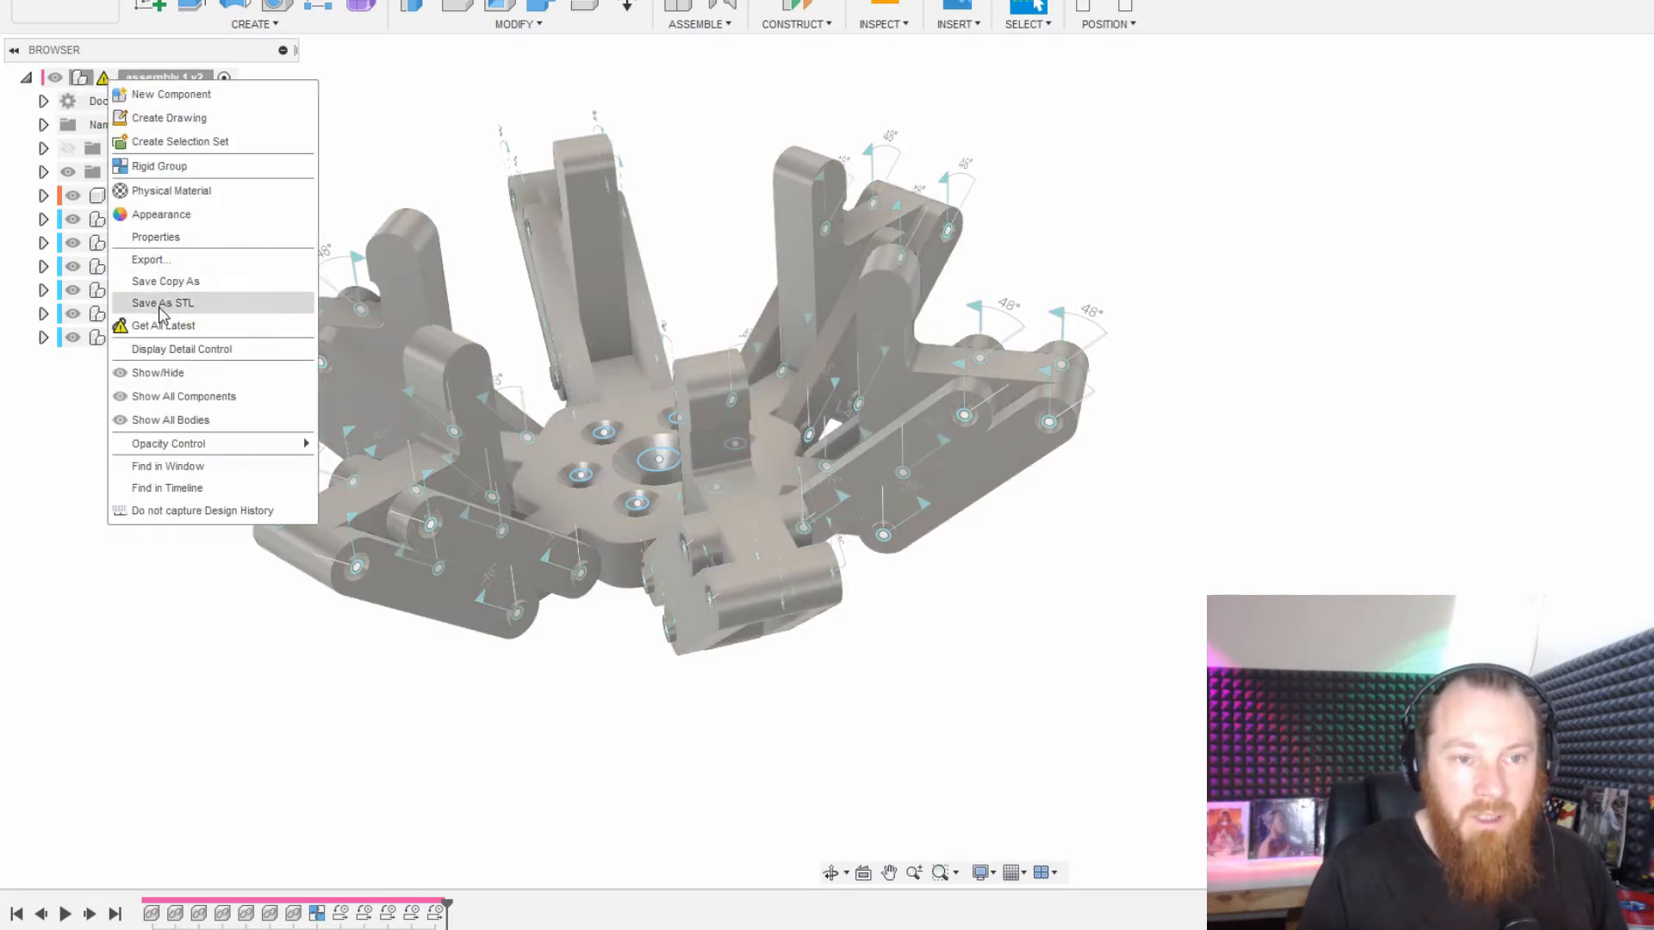
click(158, 329)
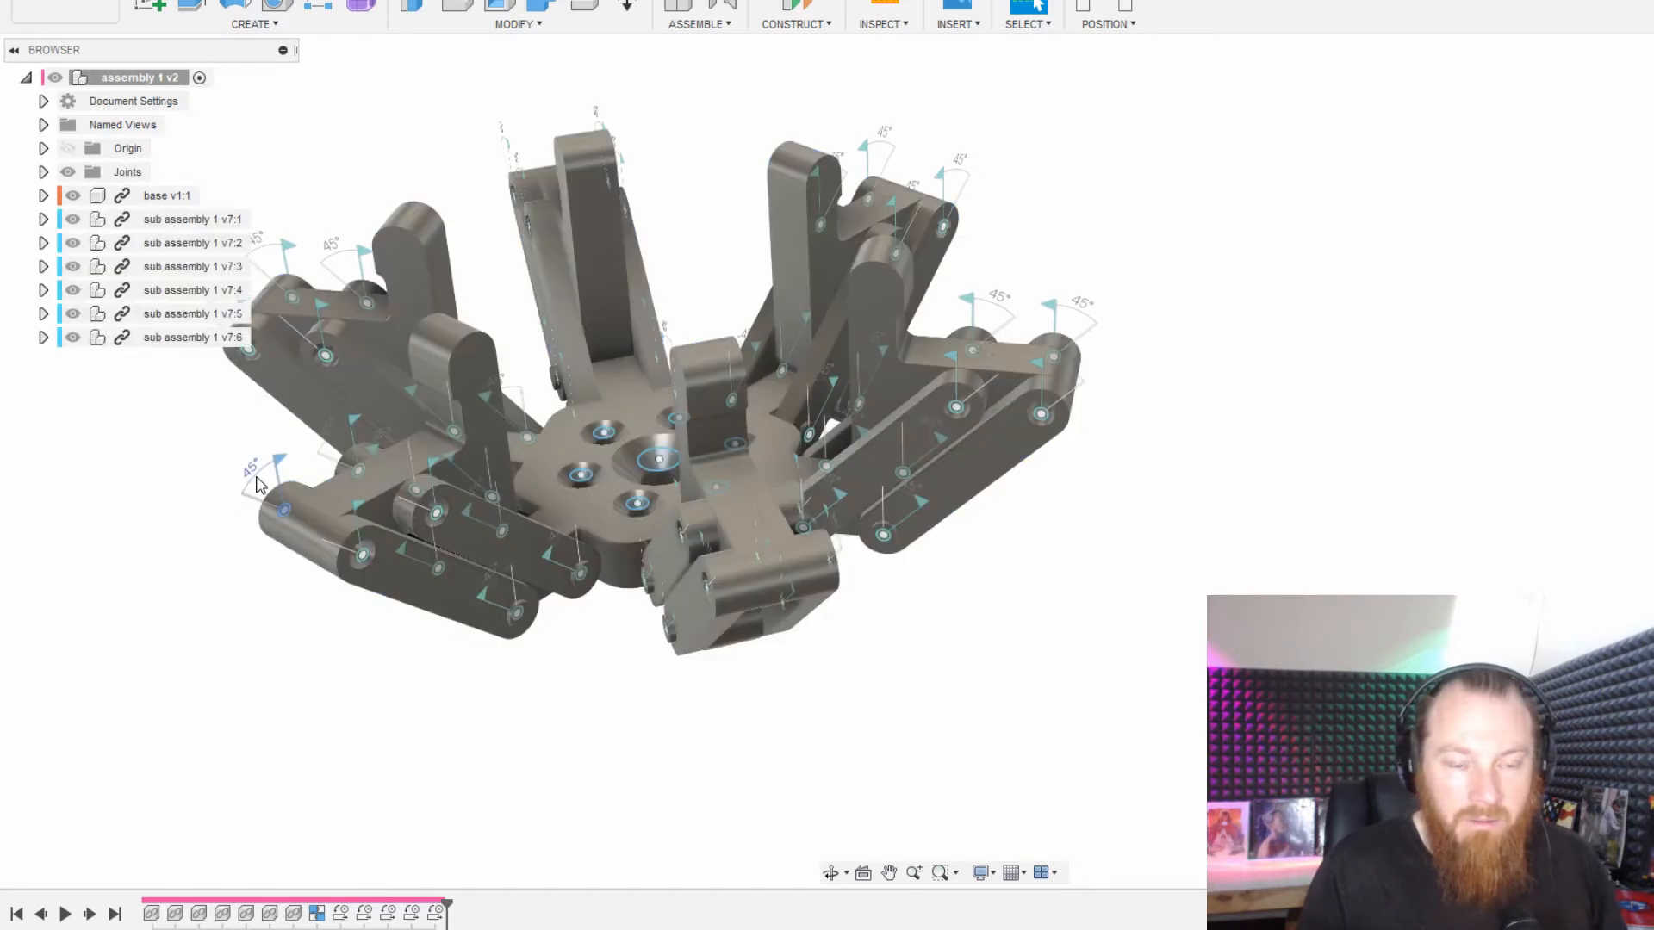
Inspect the updated gripper fingers' joint angles, roll the history back three motion links, and return it to the end.
scroll(258, 485, up, 5)
scroll(329, 571, down, 5)
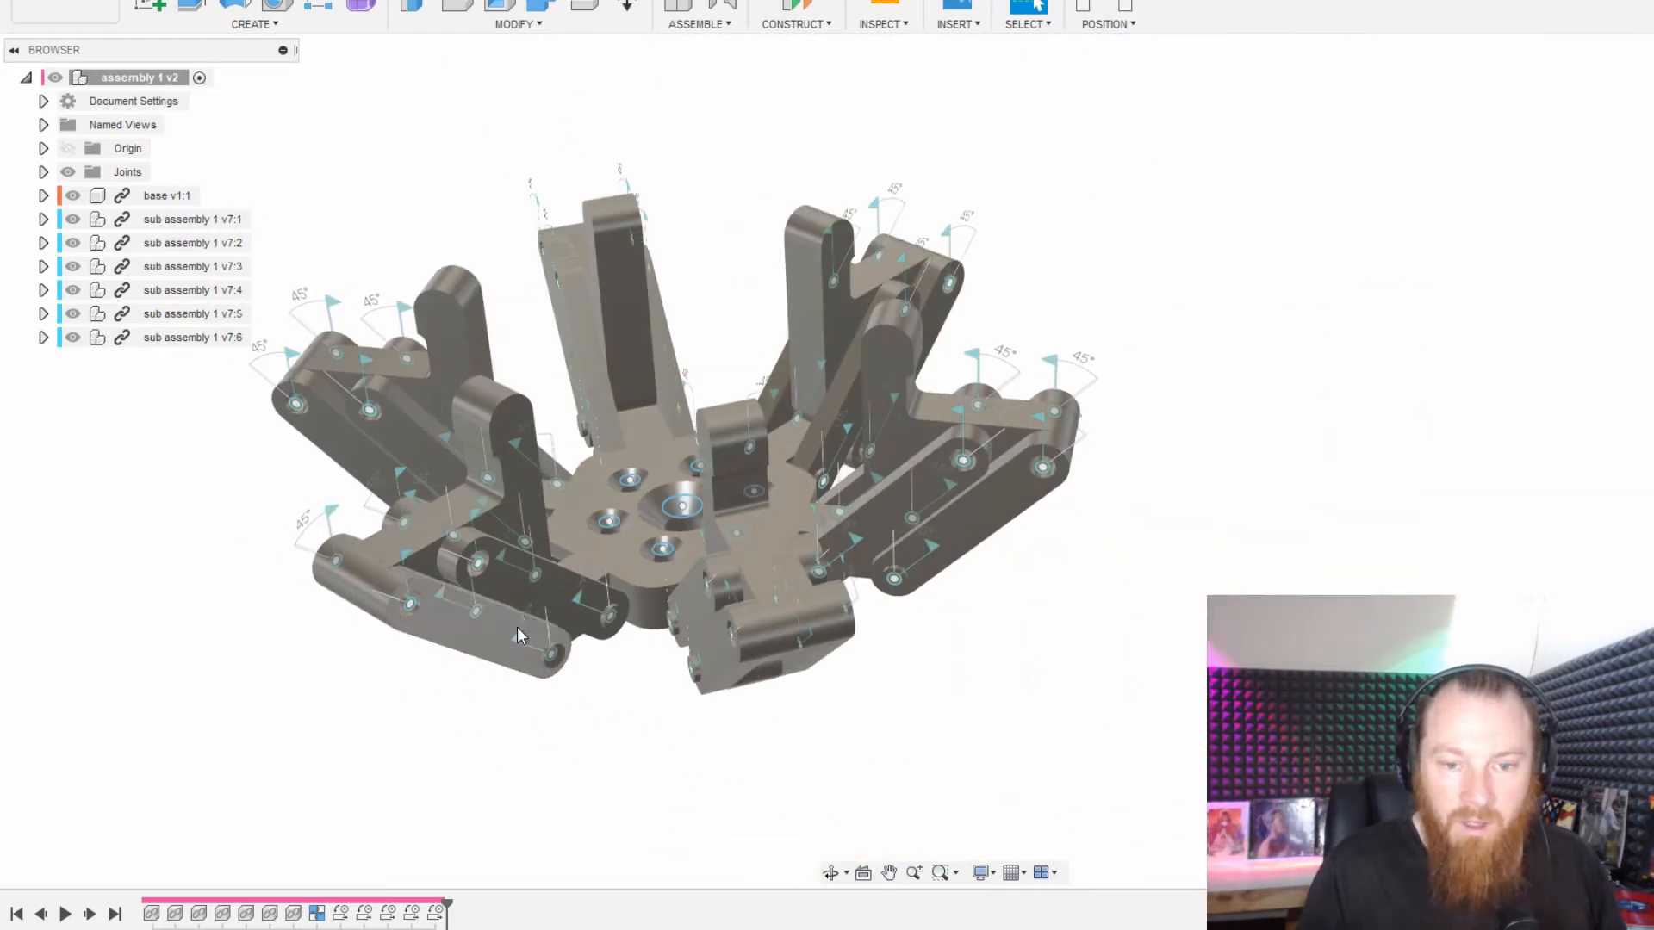
mouse_move(516, 627)
shift+middle_down()
mouse_move(517, 525)
mouse_move(521, 637)
shift+middle_up()
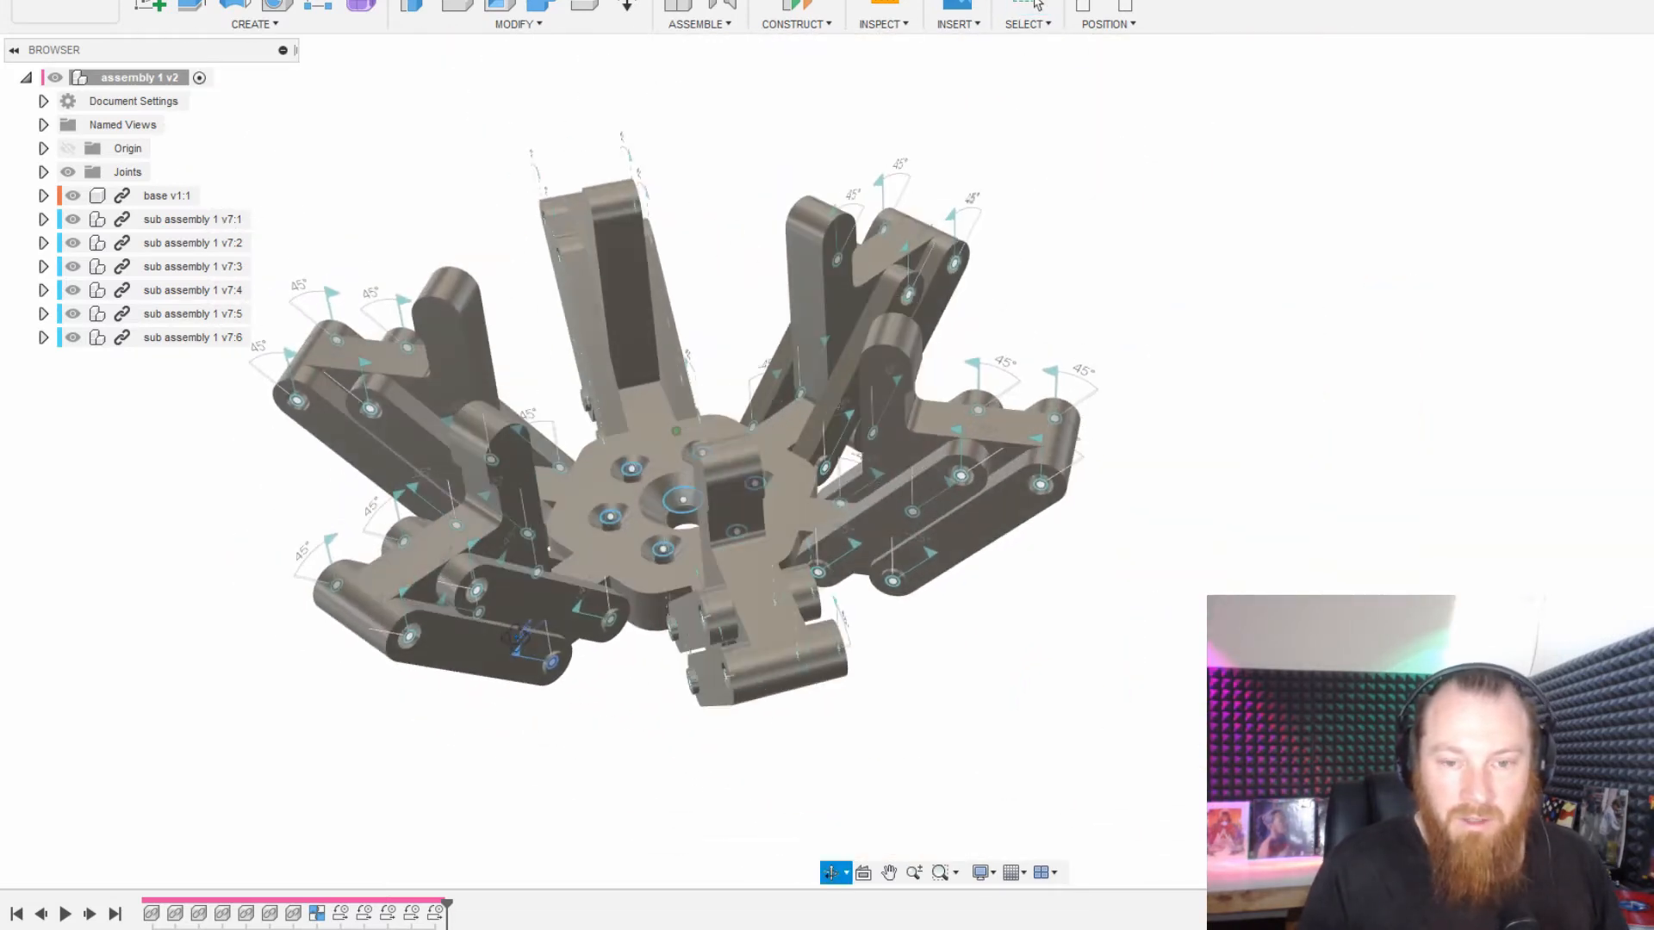
shift+middle_drag(721, 634, 672, 638)
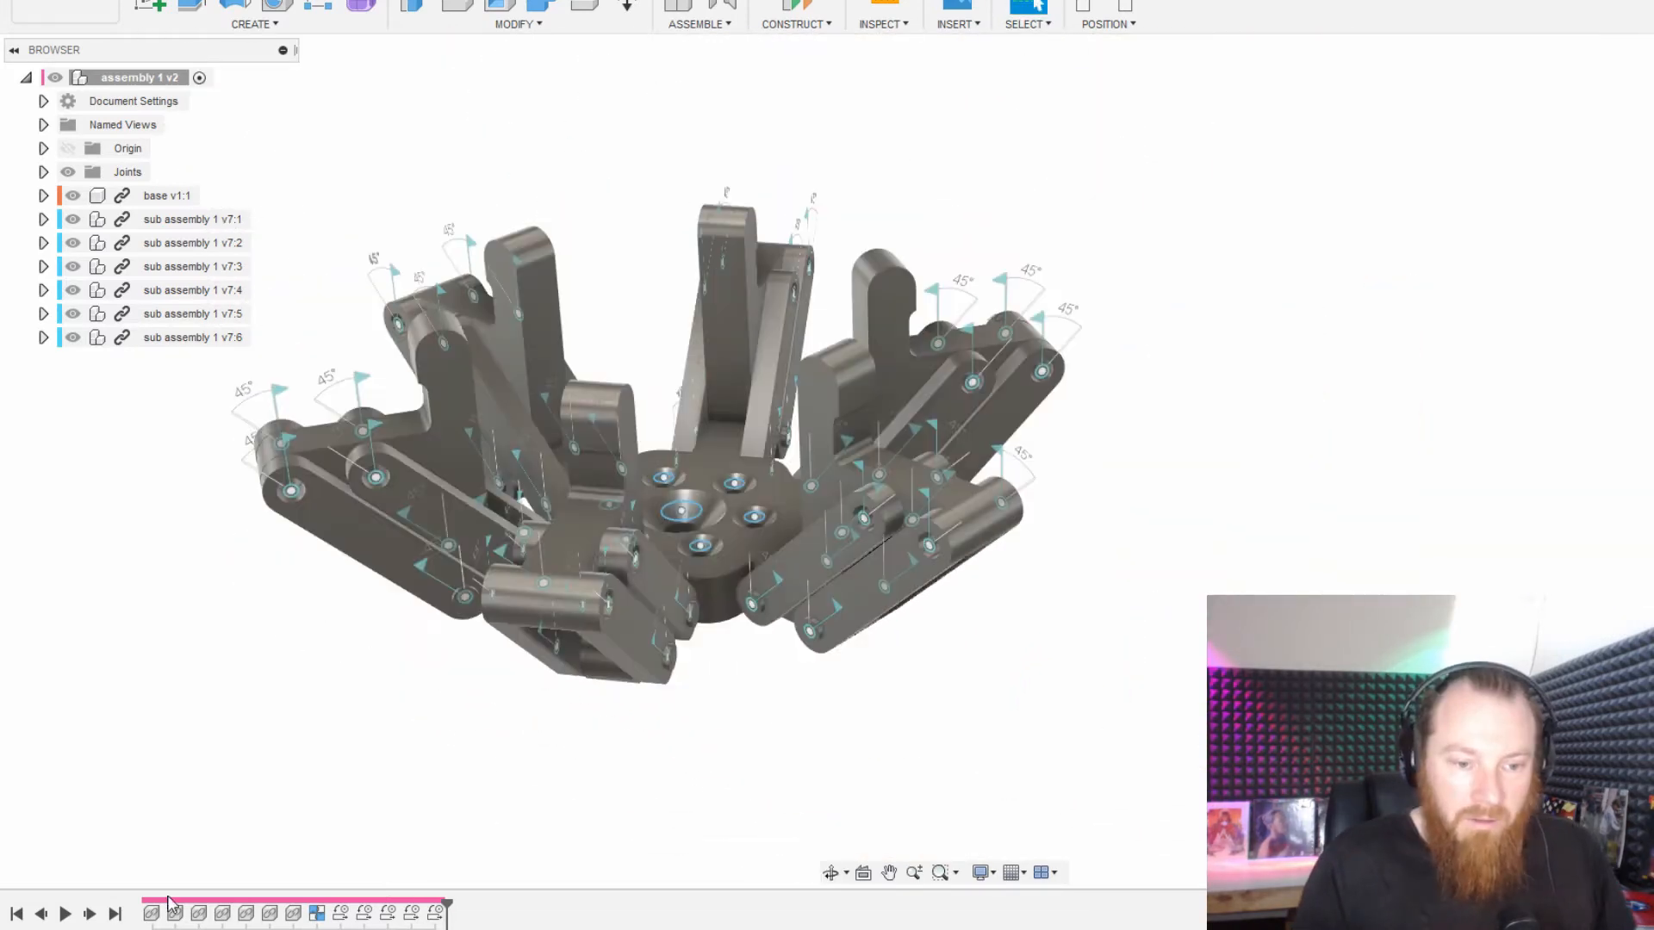
click(41, 913)
click(41, 914)
click(42, 914)
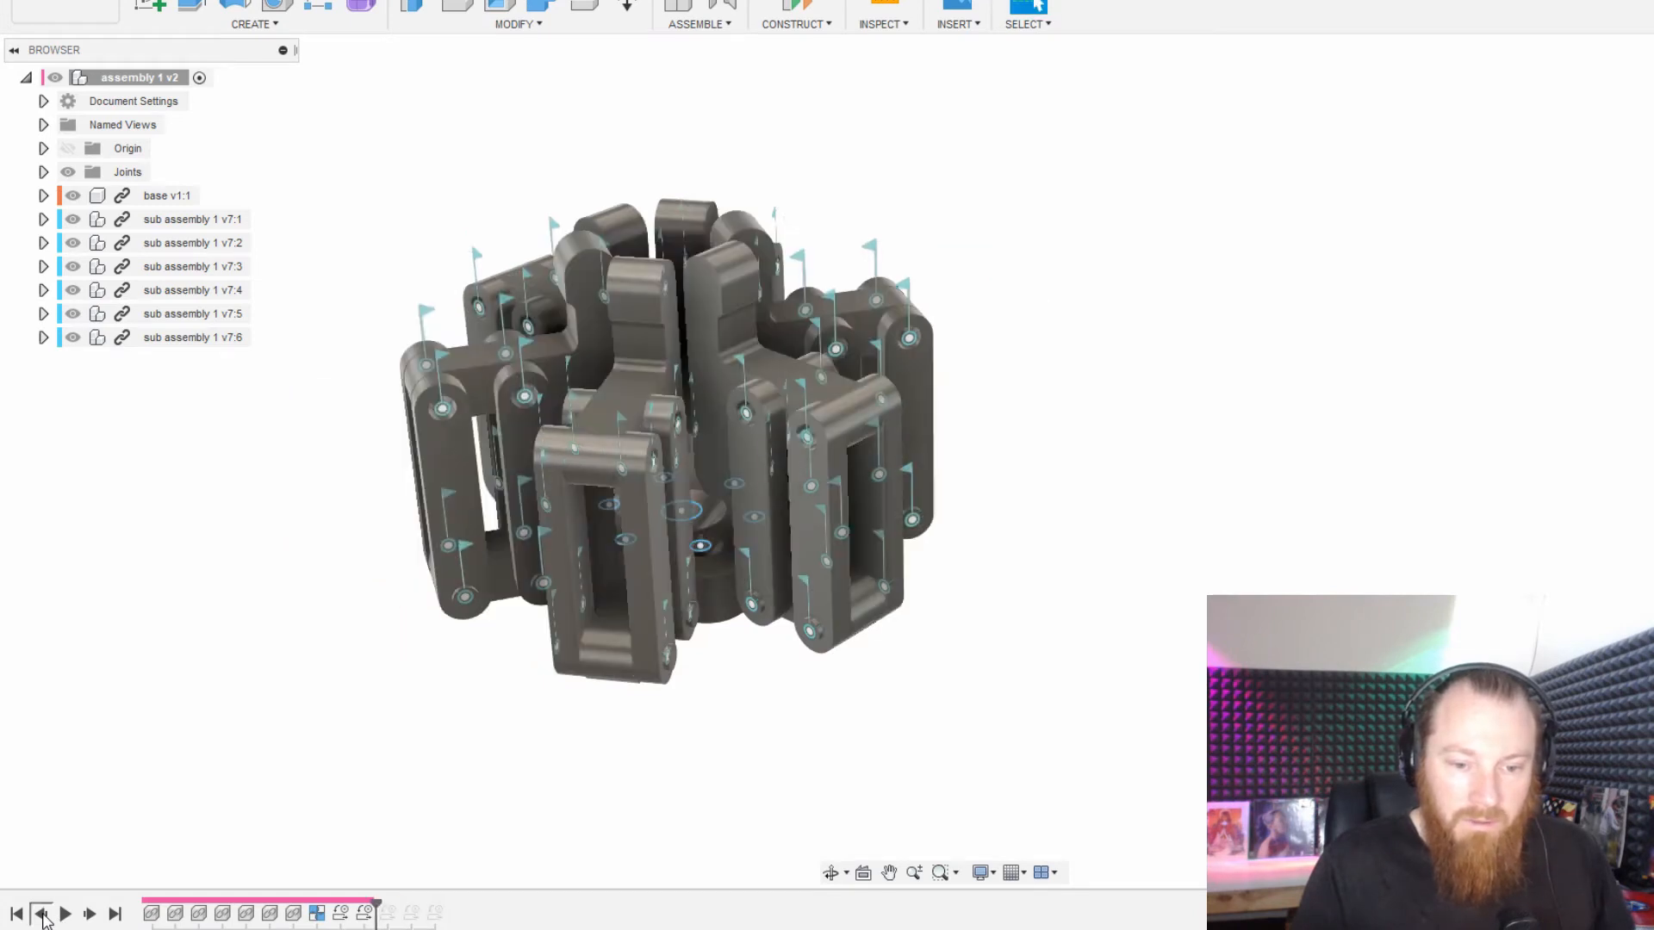
click(114, 914)
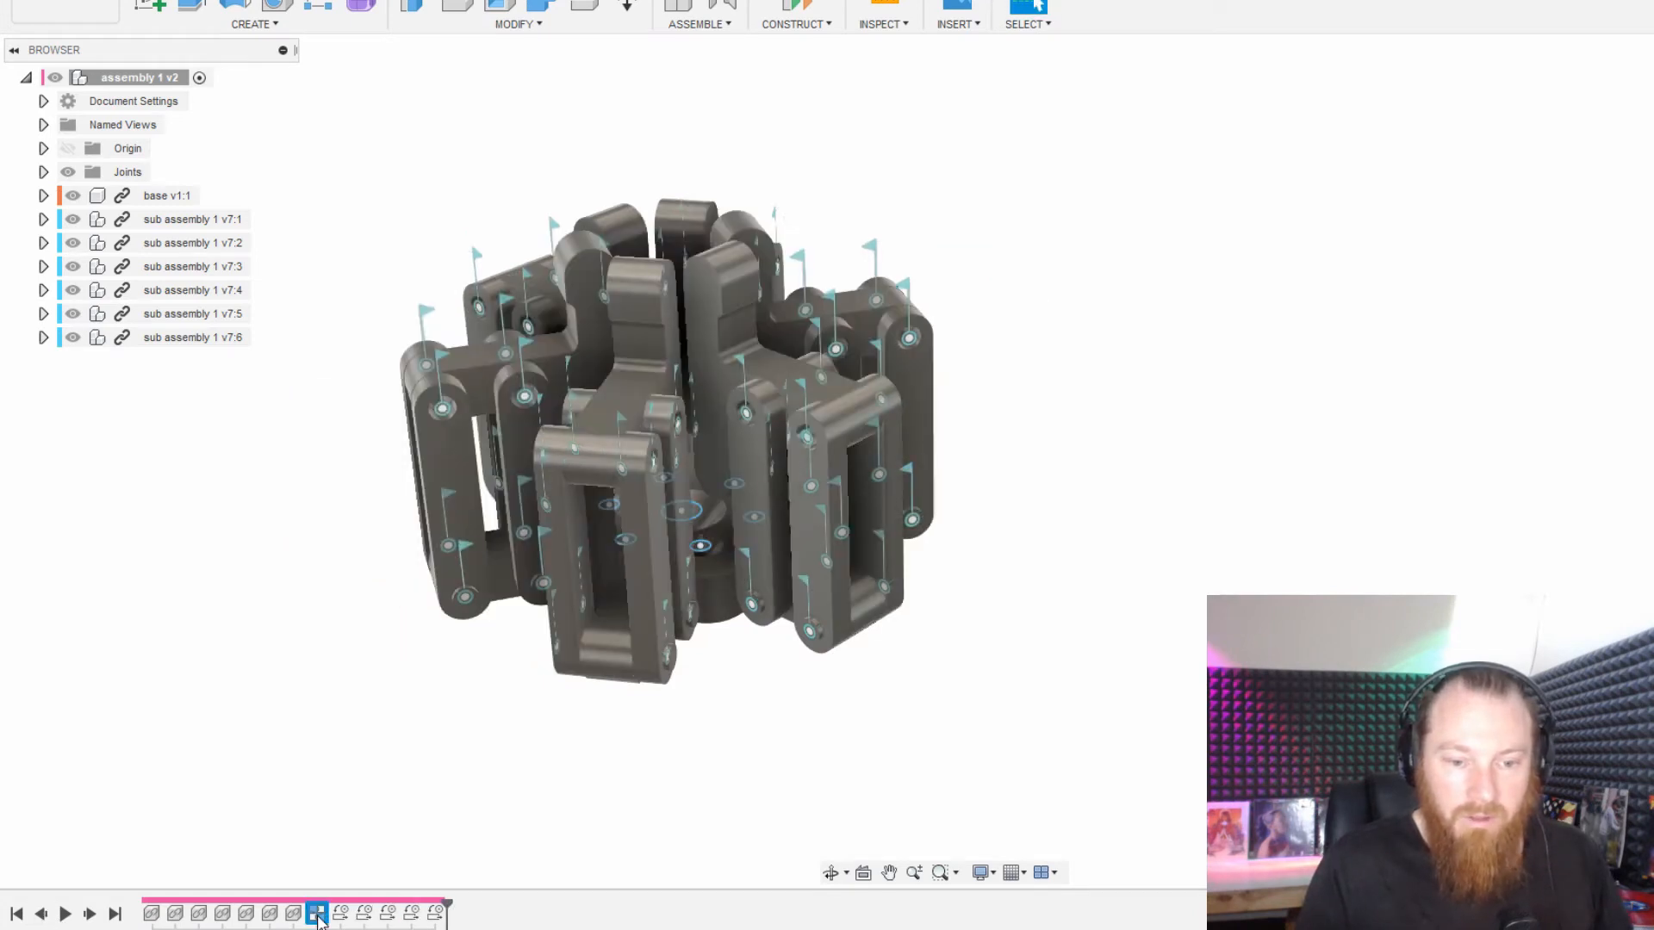
Open the assembly's rigid group for editing and examine how the base and the finger pins are grouped.
right_click(318, 916)
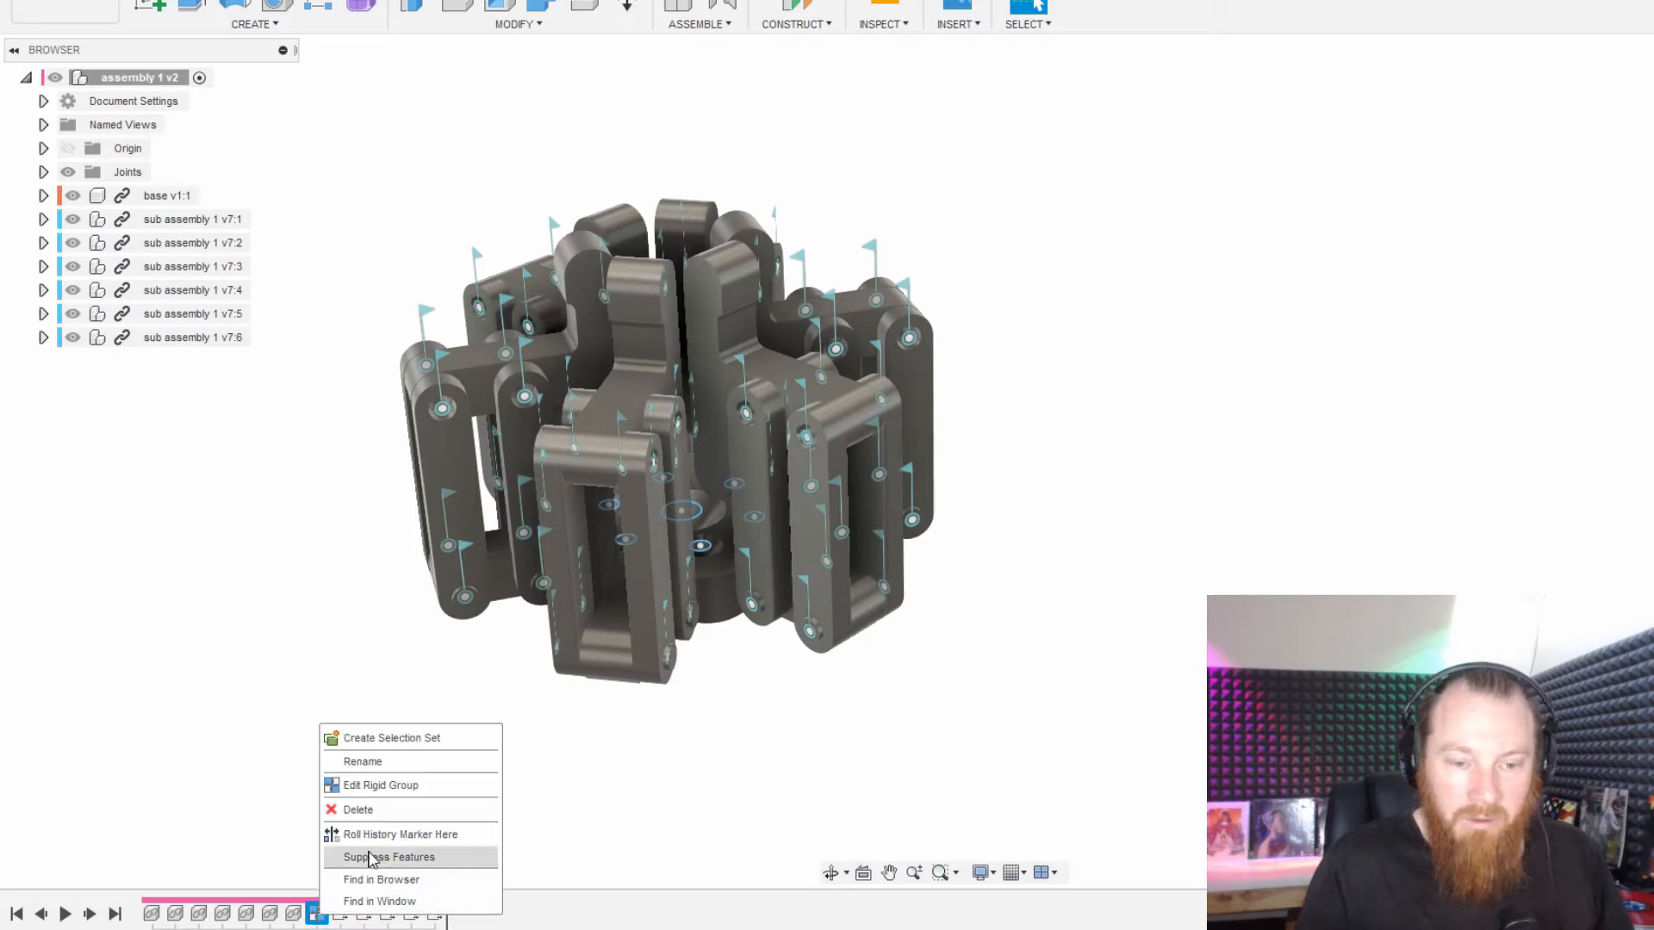
click(376, 786)
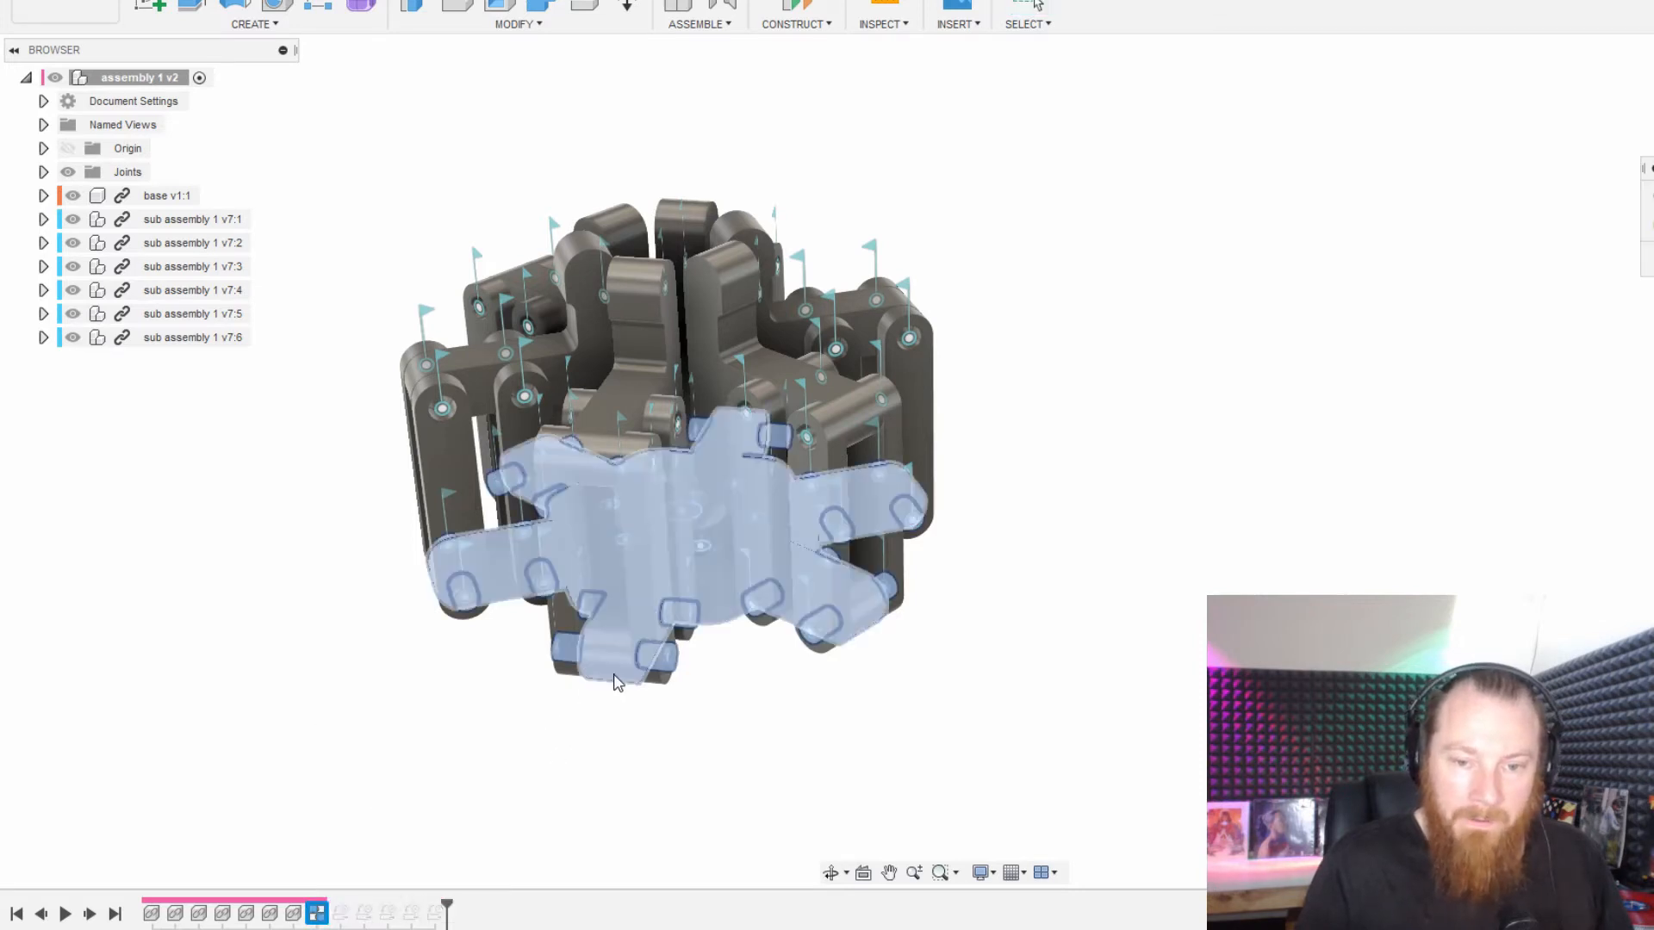
scroll(674, 520, up, 5)
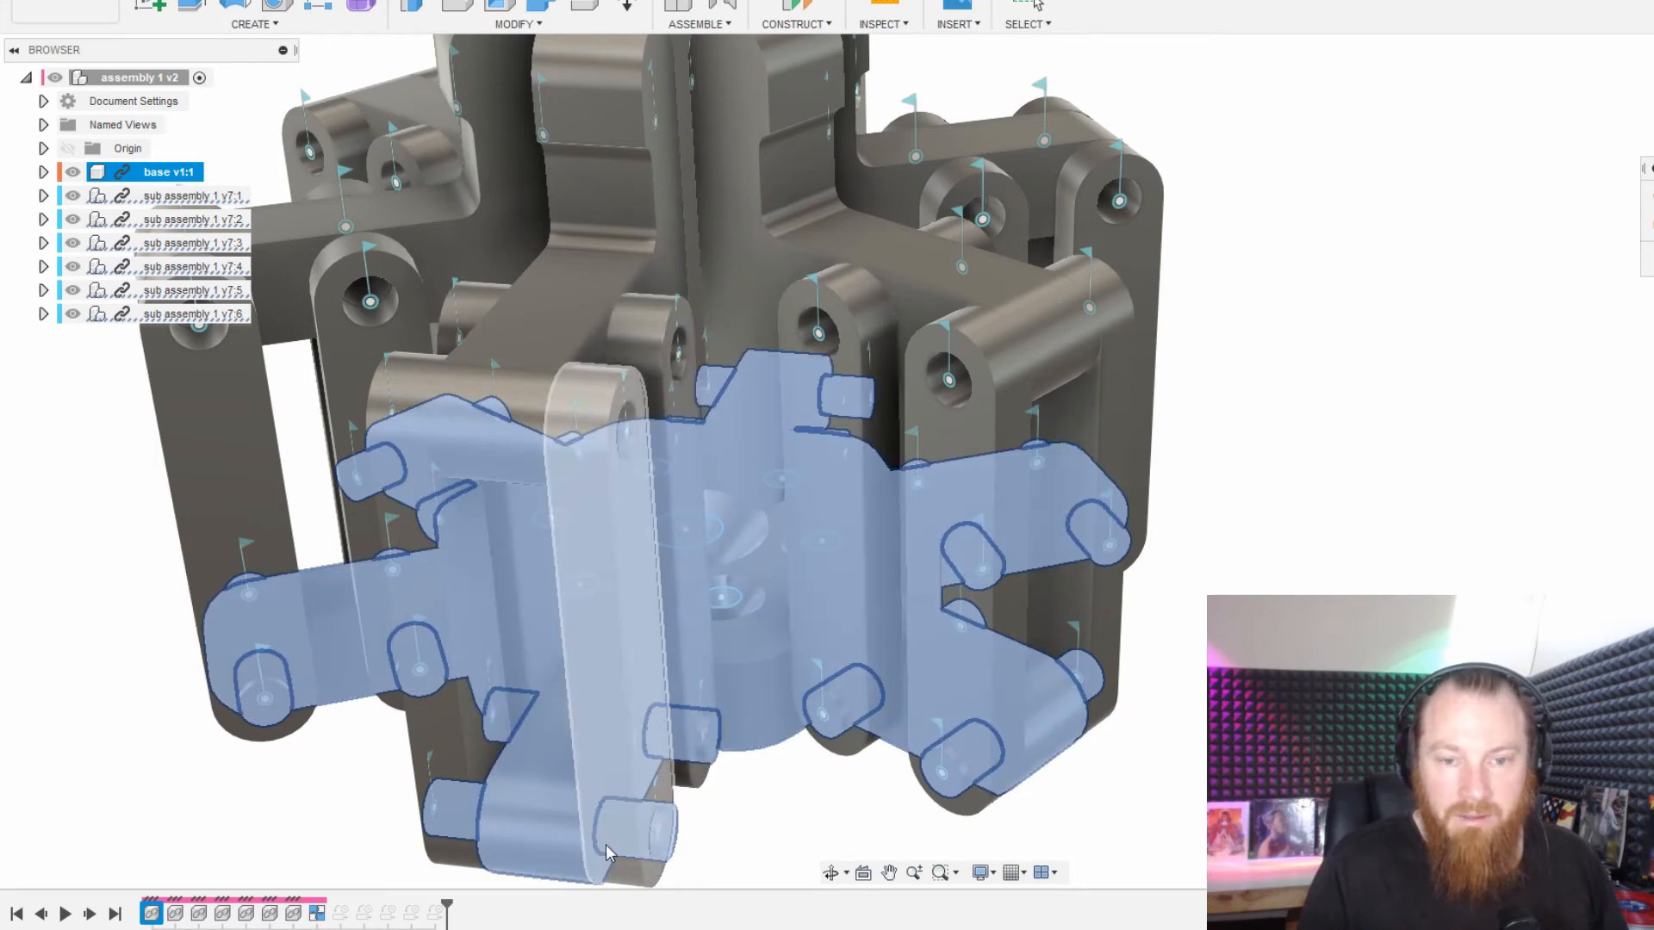
drag(607, 844, 530, 543)
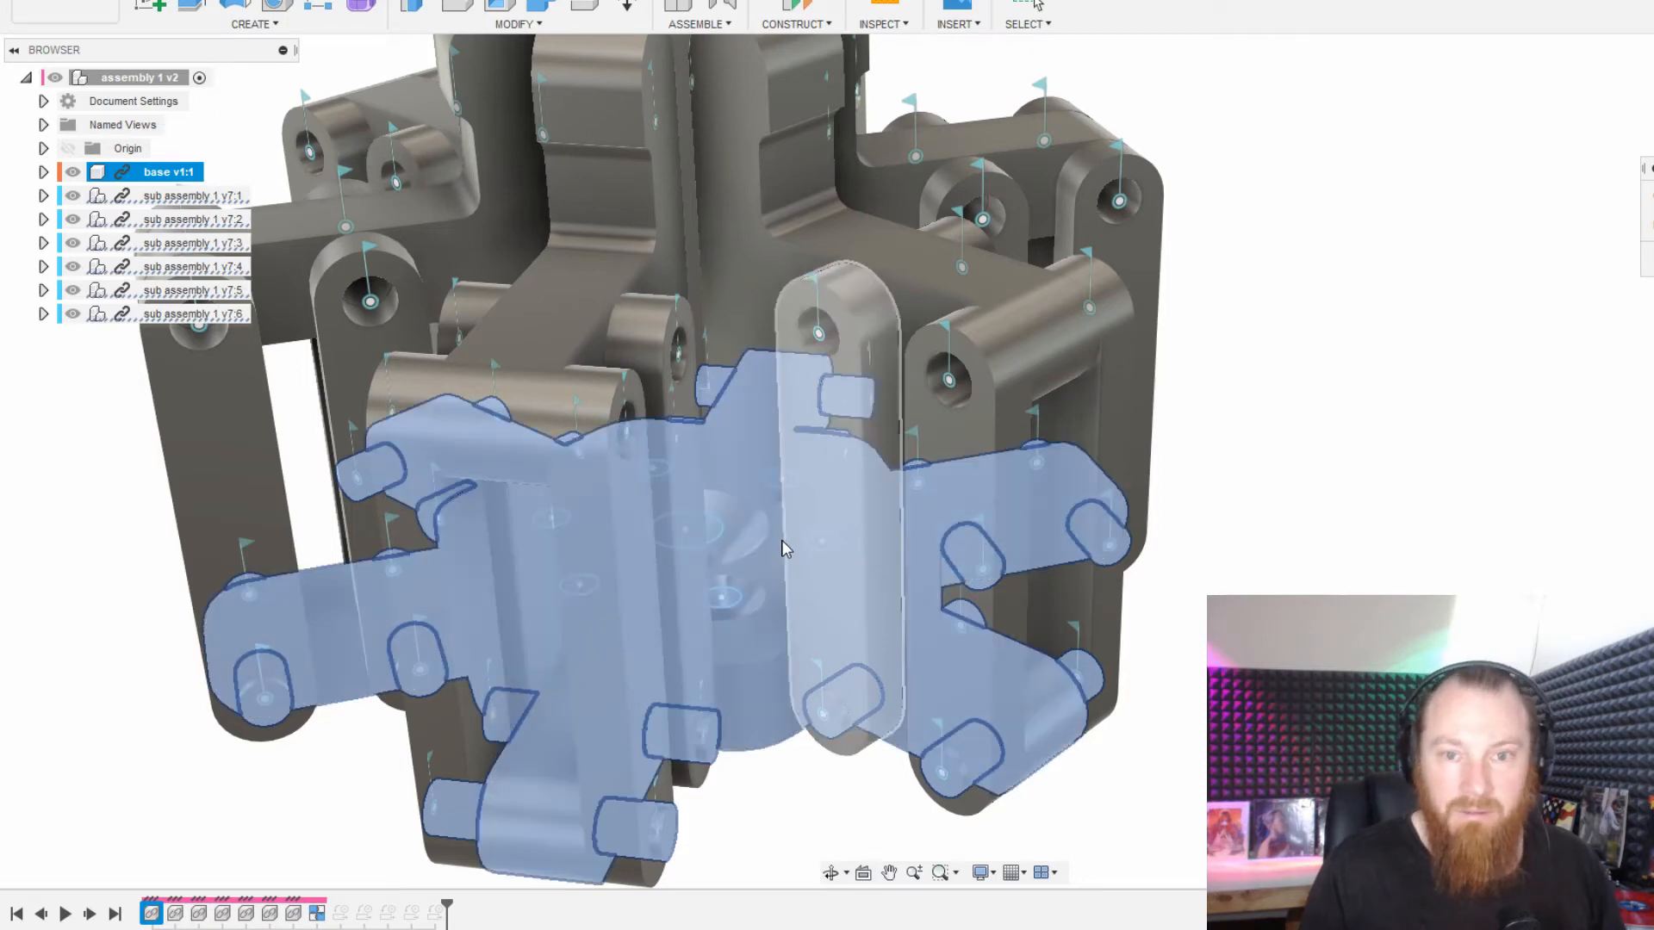
shift+middle_drag(782, 540, 775, 656)
scroll(742, 658, down, 3)
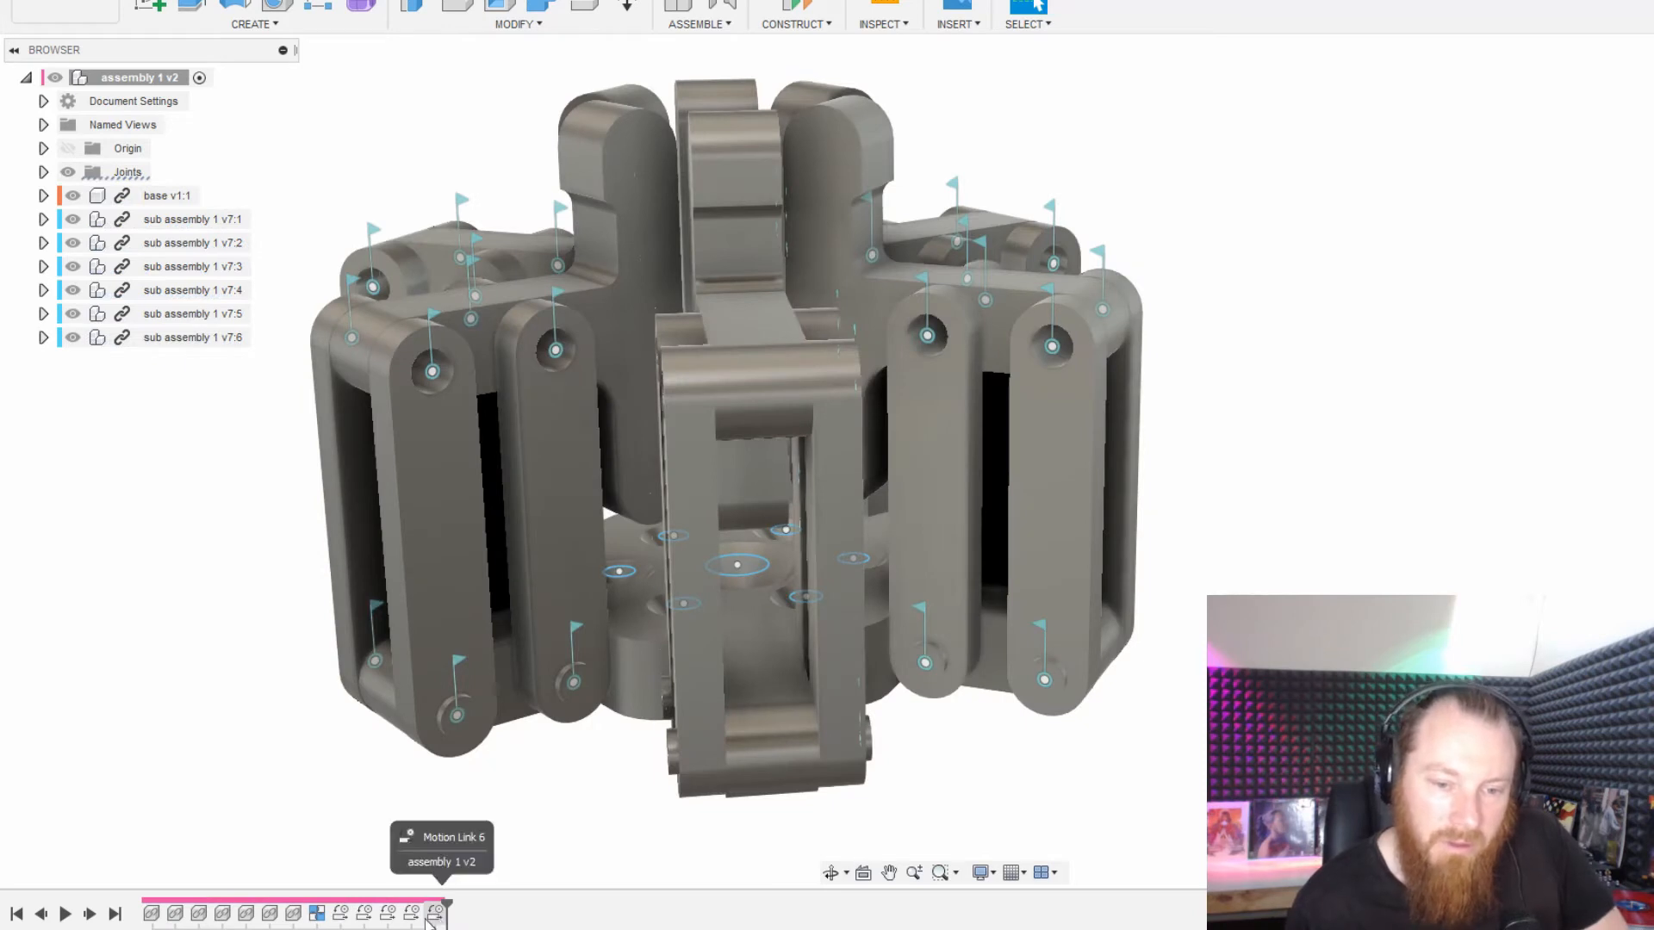
Open the last motion link in the history for editing, examine which two joints it links, and close it without changes.
click(343, 918)
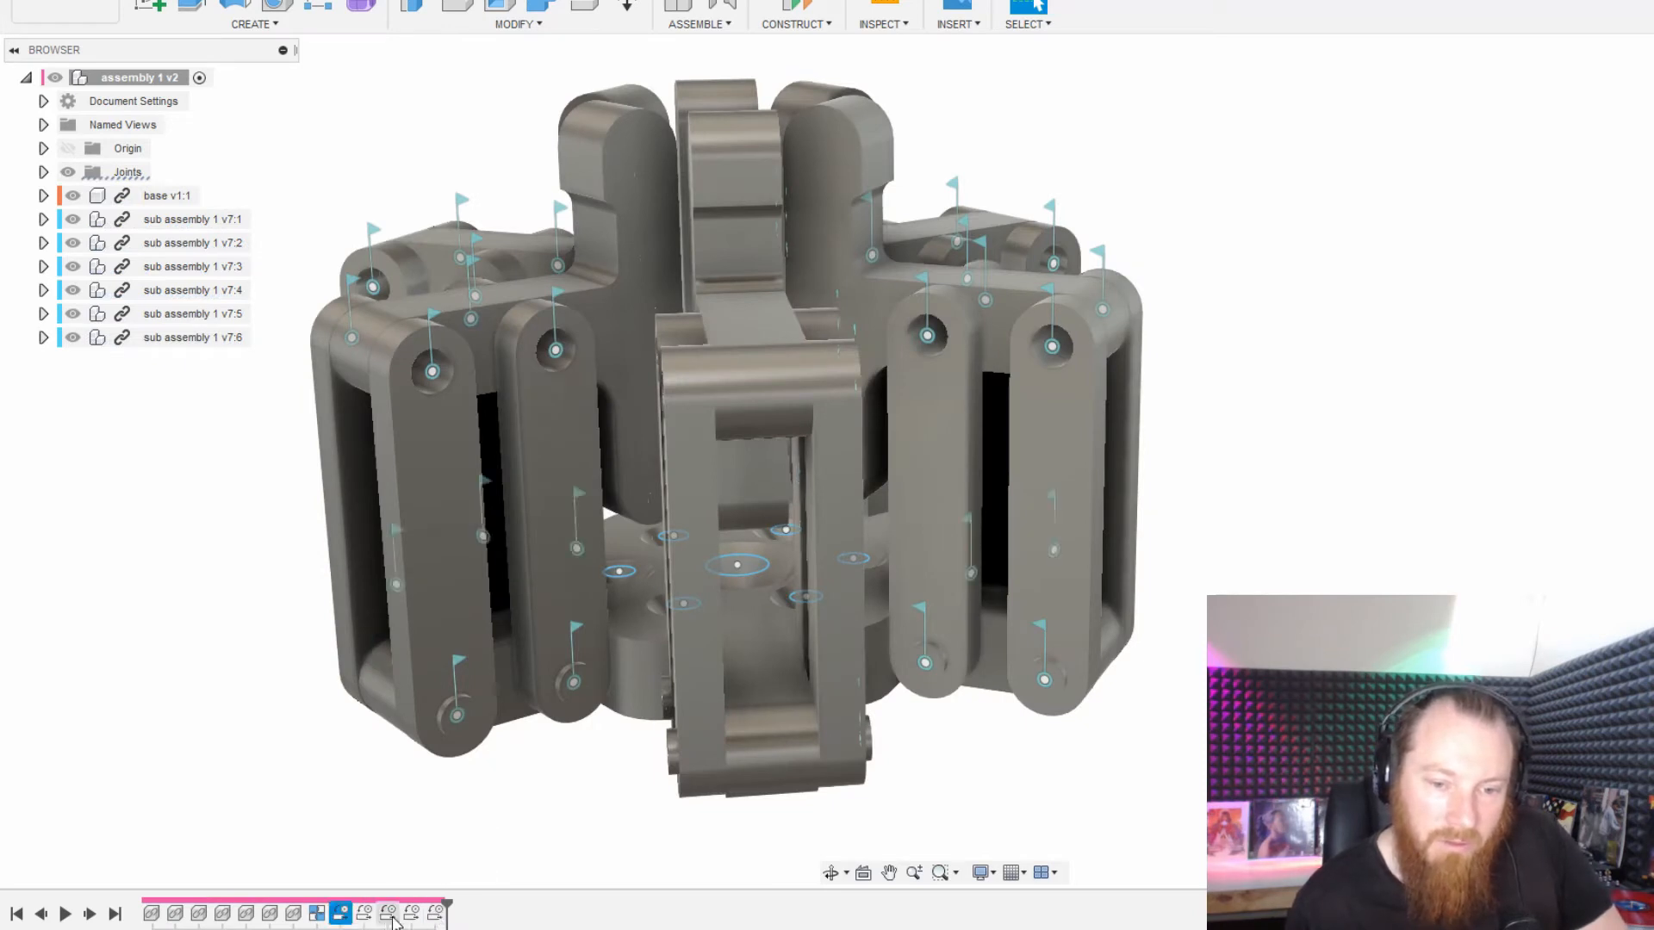
click(437, 913)
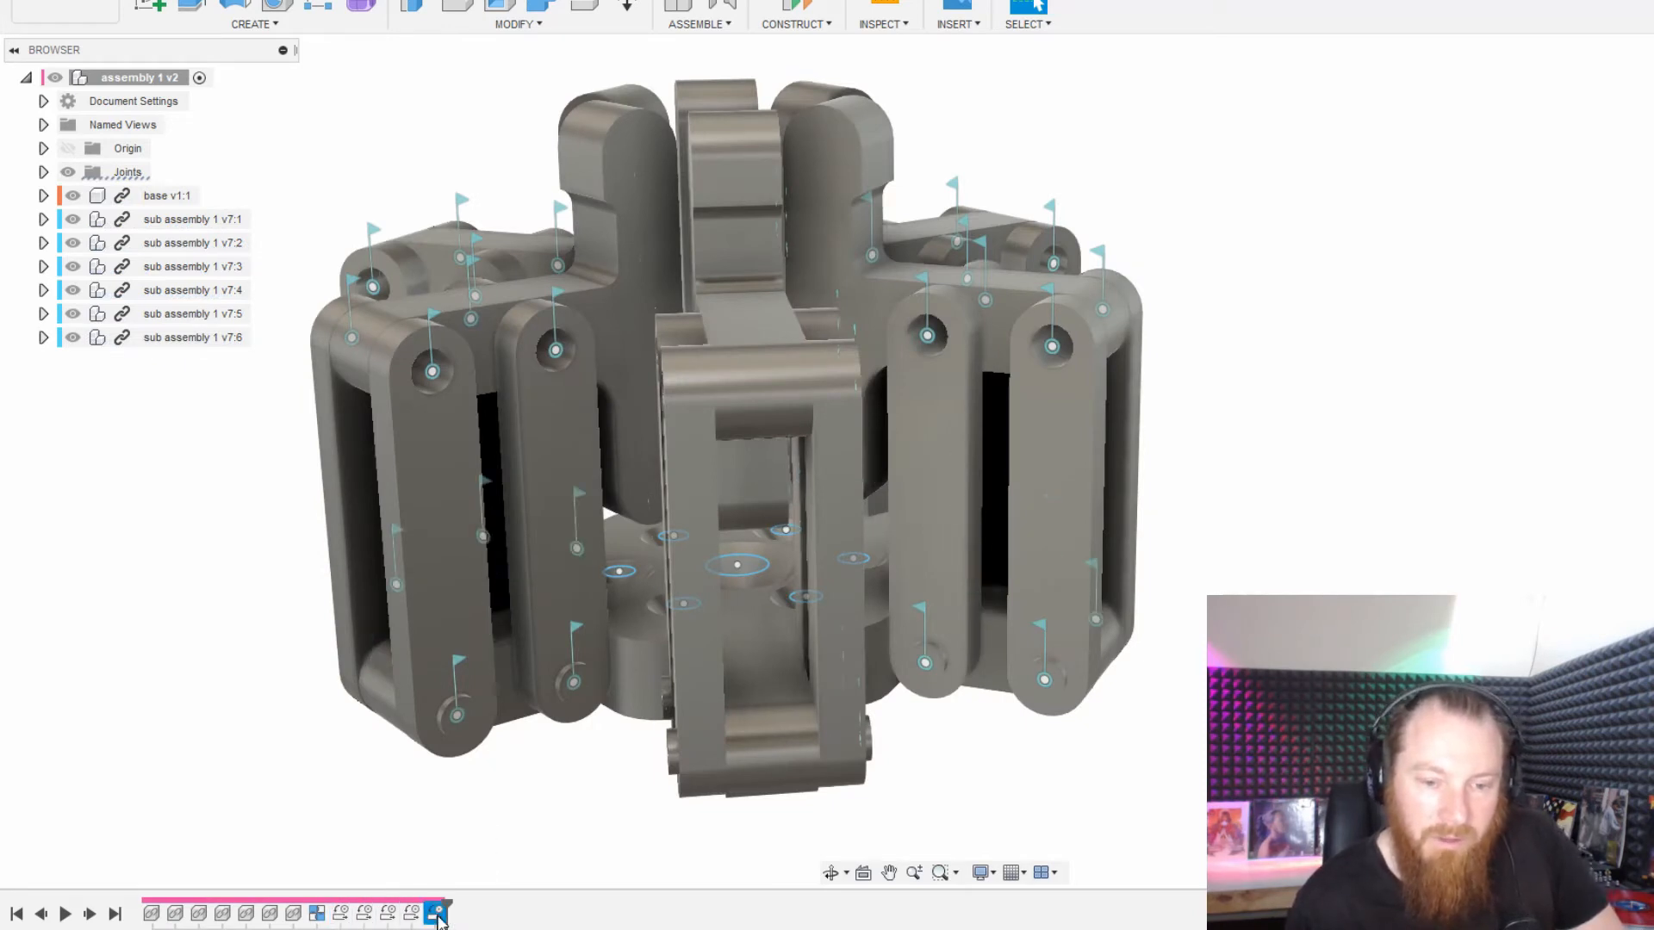
right_click(437, 914)
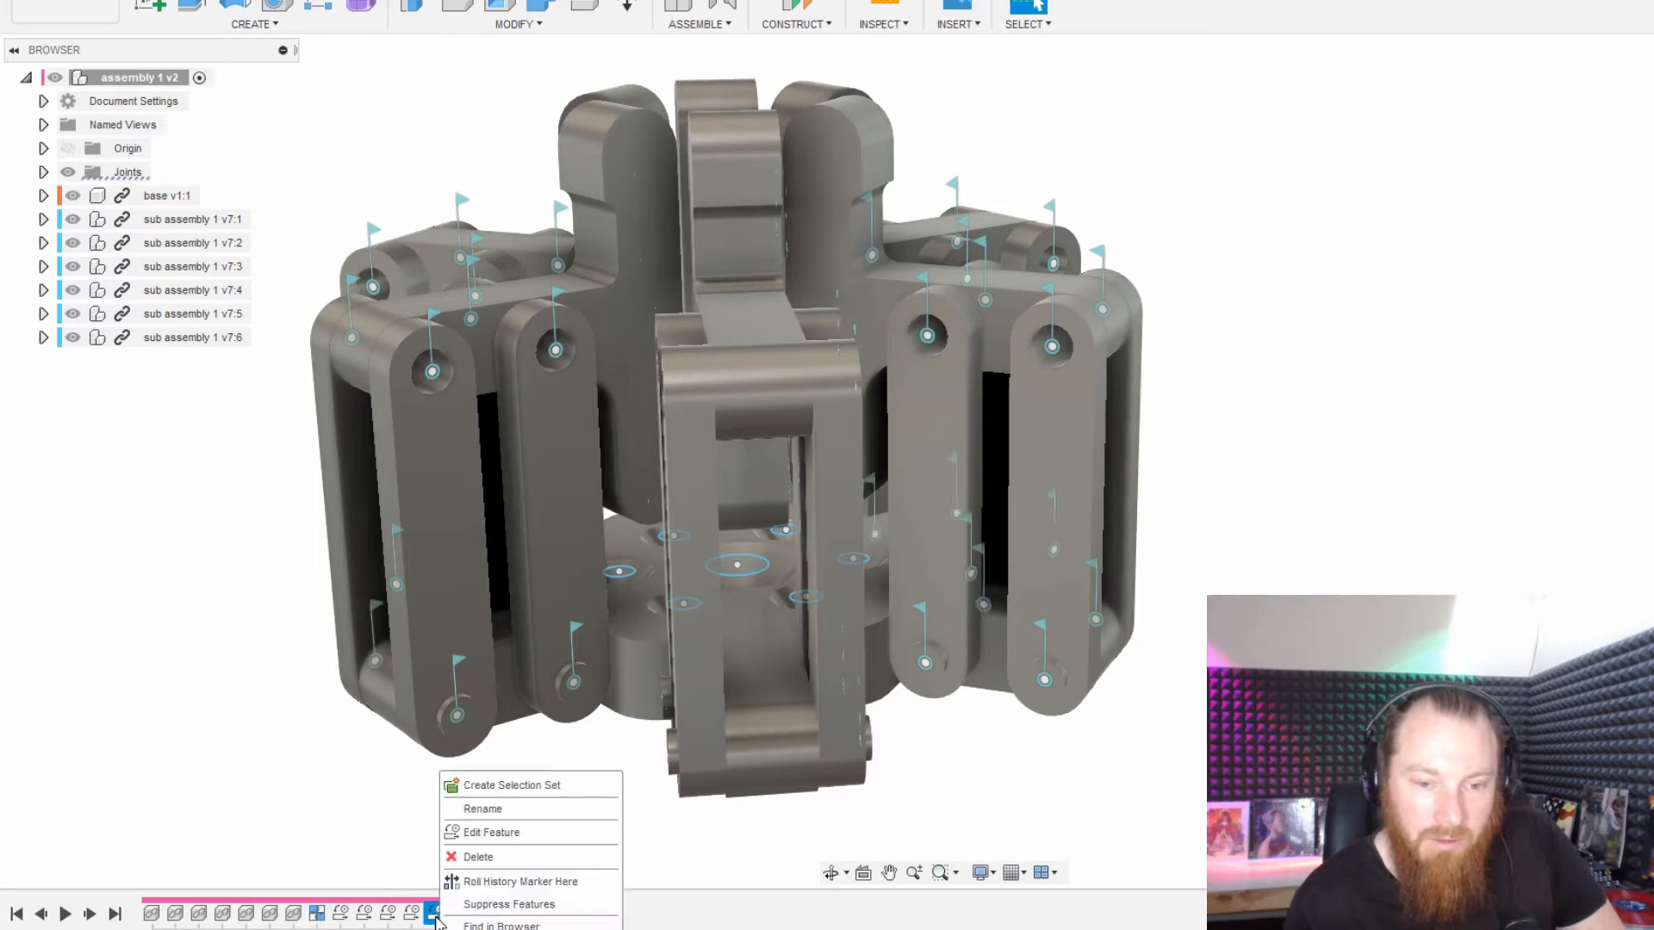
click(480, 842)
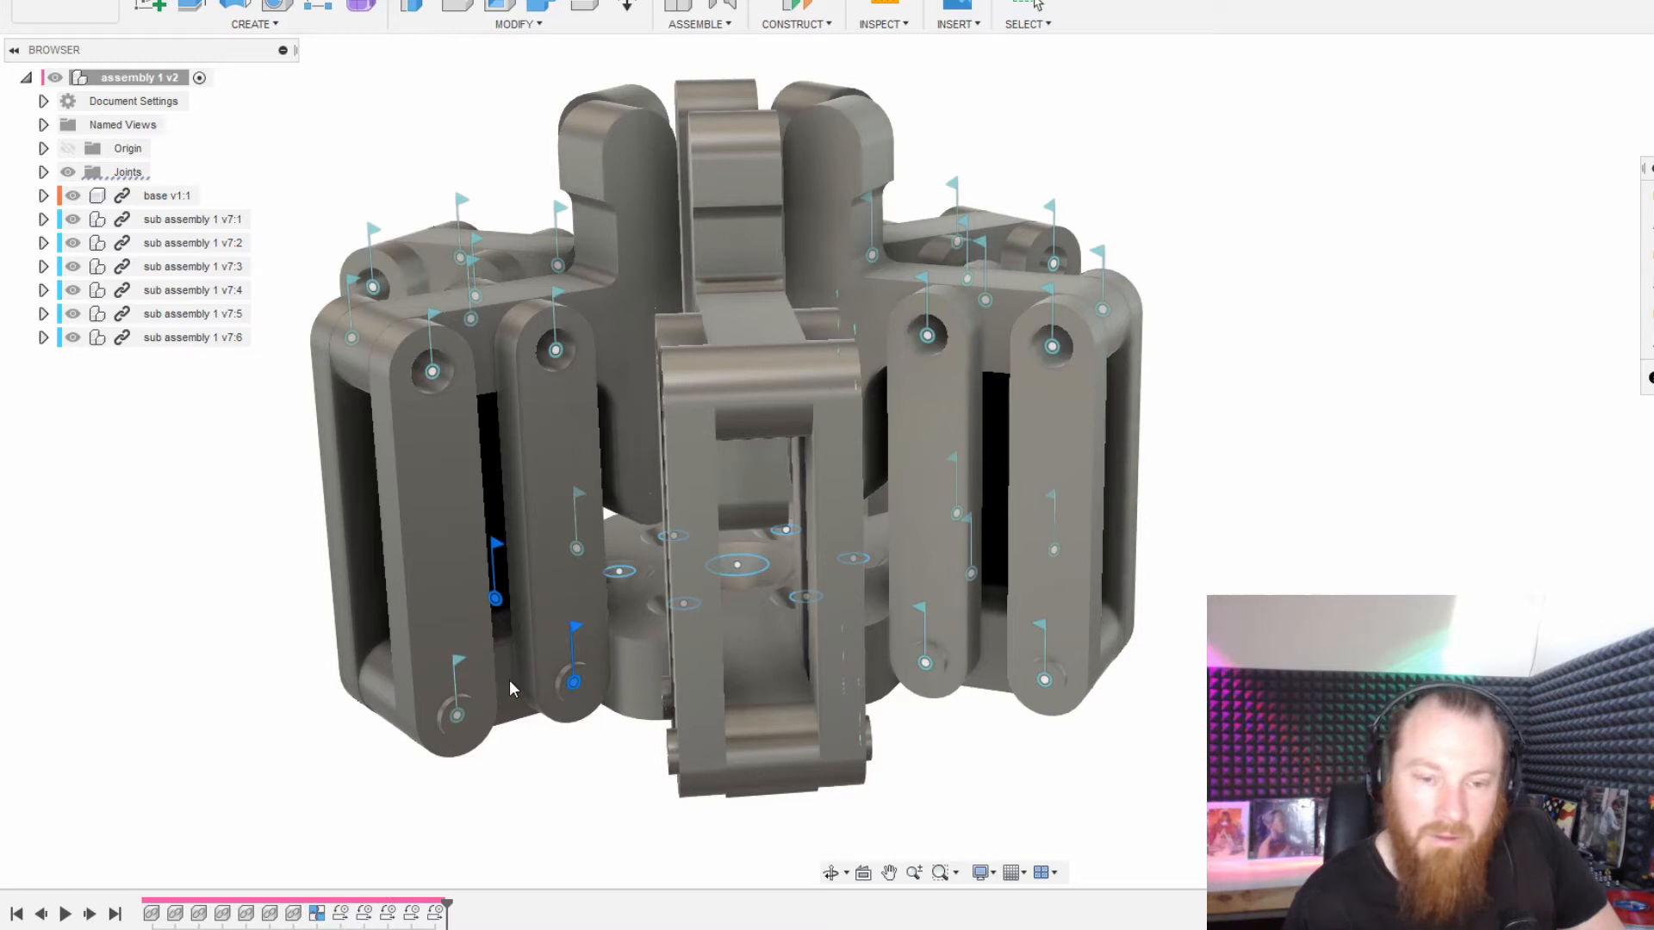
shift+middle_drag(488, 699, 534, 659)
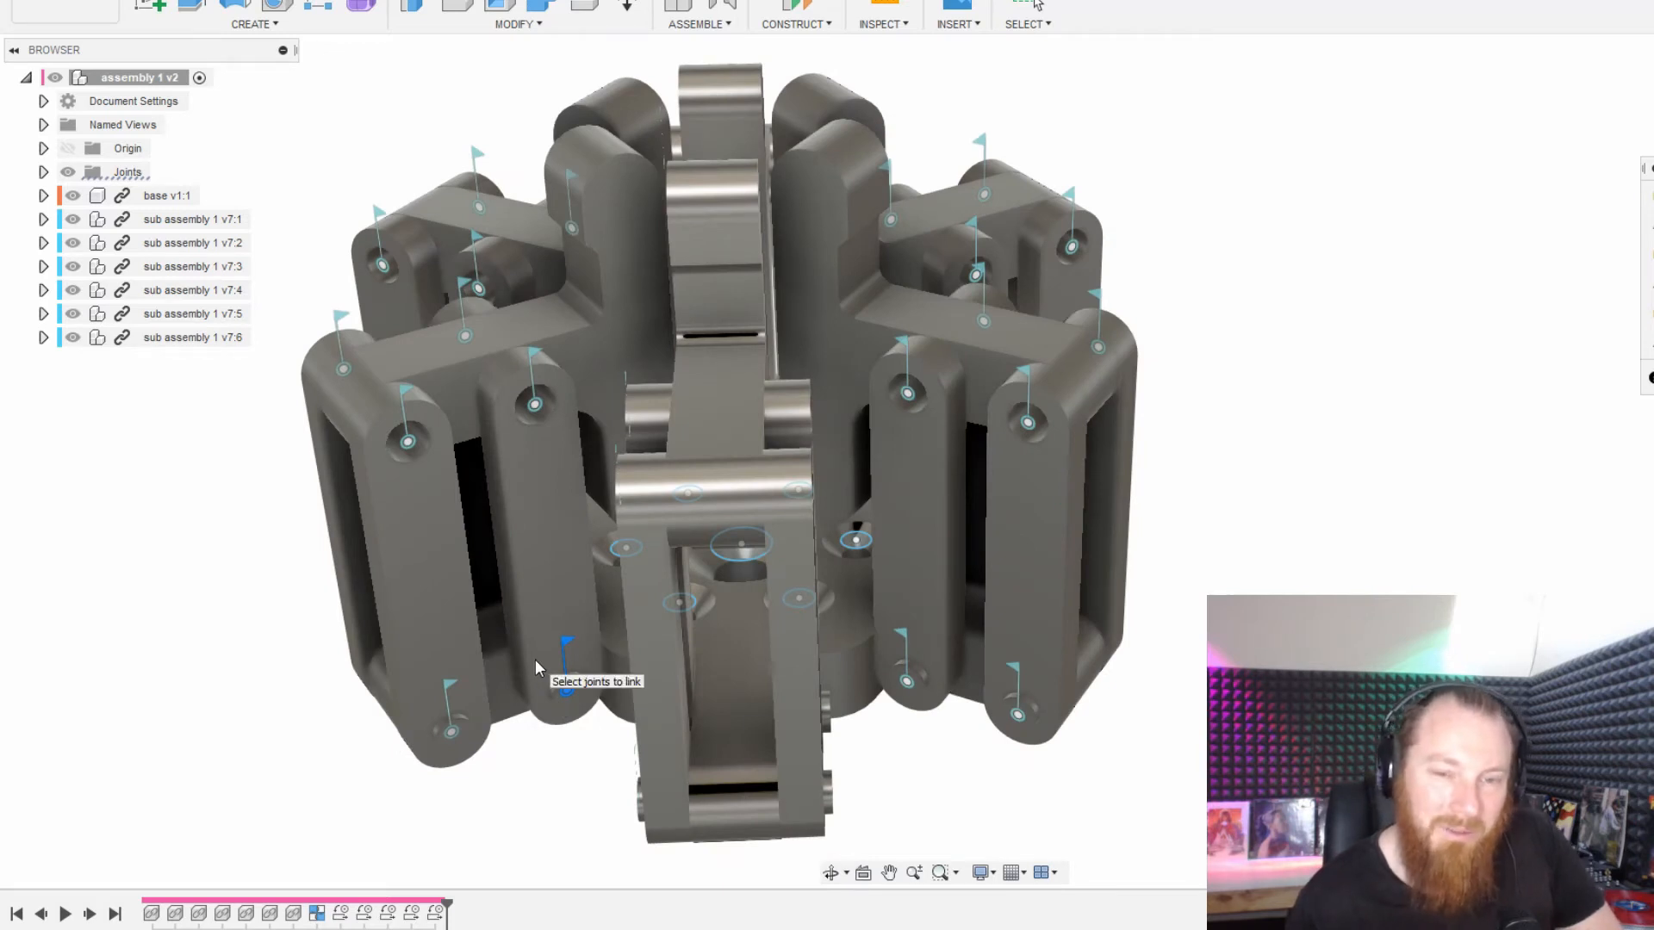
shift+middle_drag(535, 659, 606, 655)
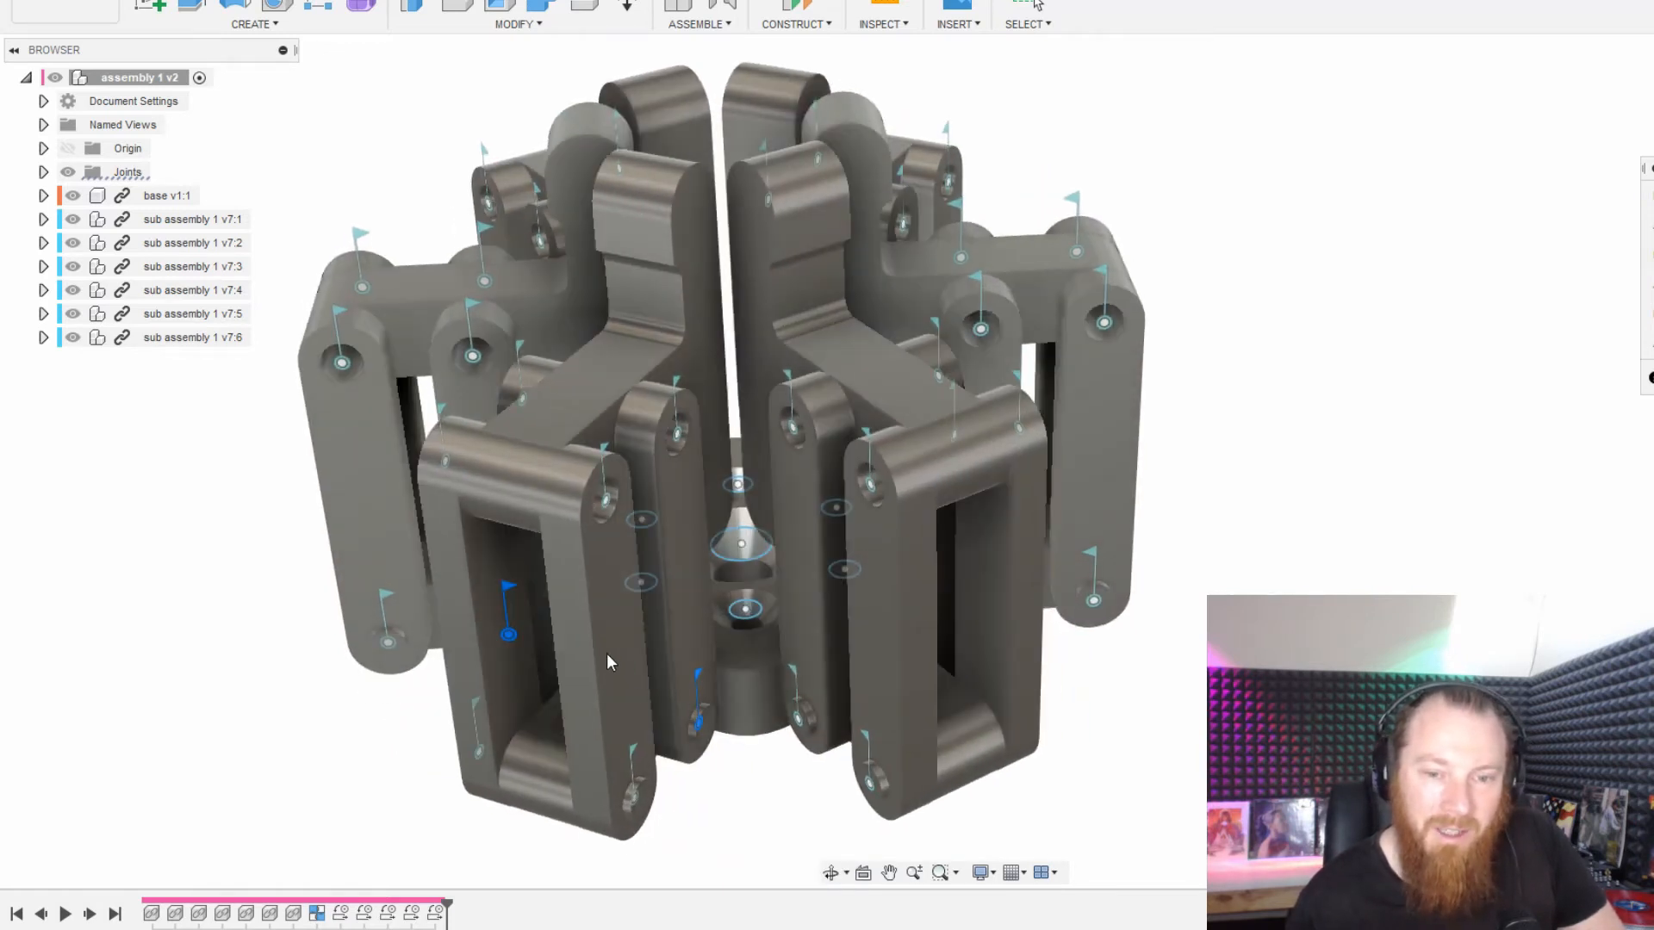
click(1652, 377)
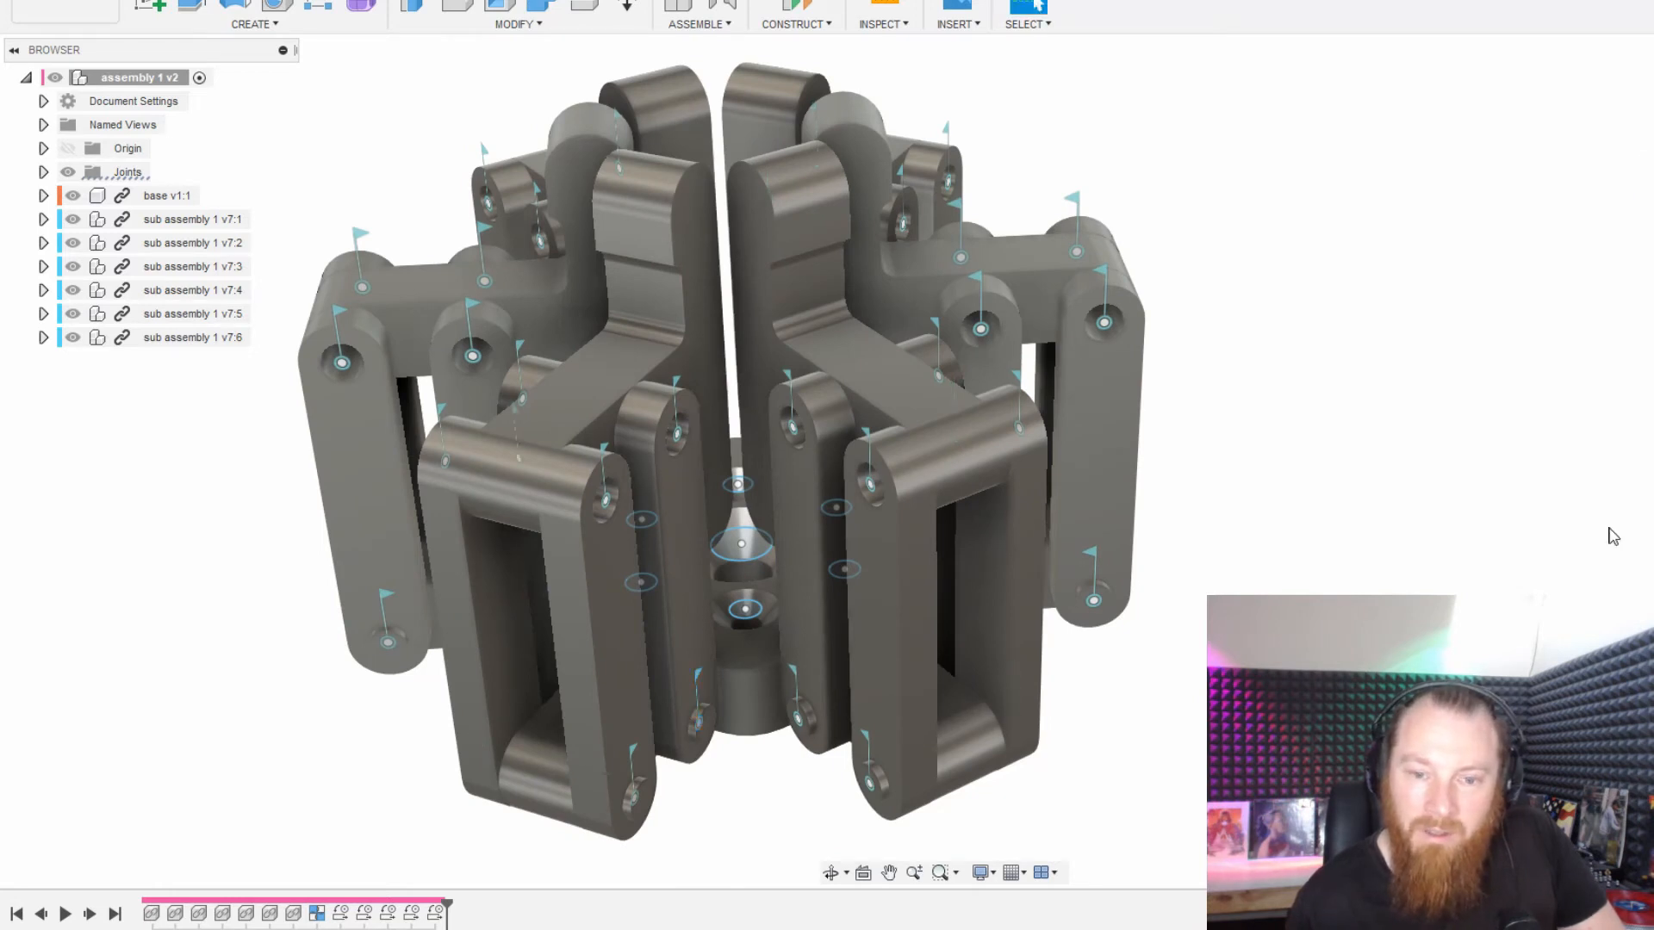
Drive a front finger's lower inner link joint to -10 degrees to test the linked motion of all fingers, and cancel the move.
shift+middle_drag(836, 730, 638, 685)
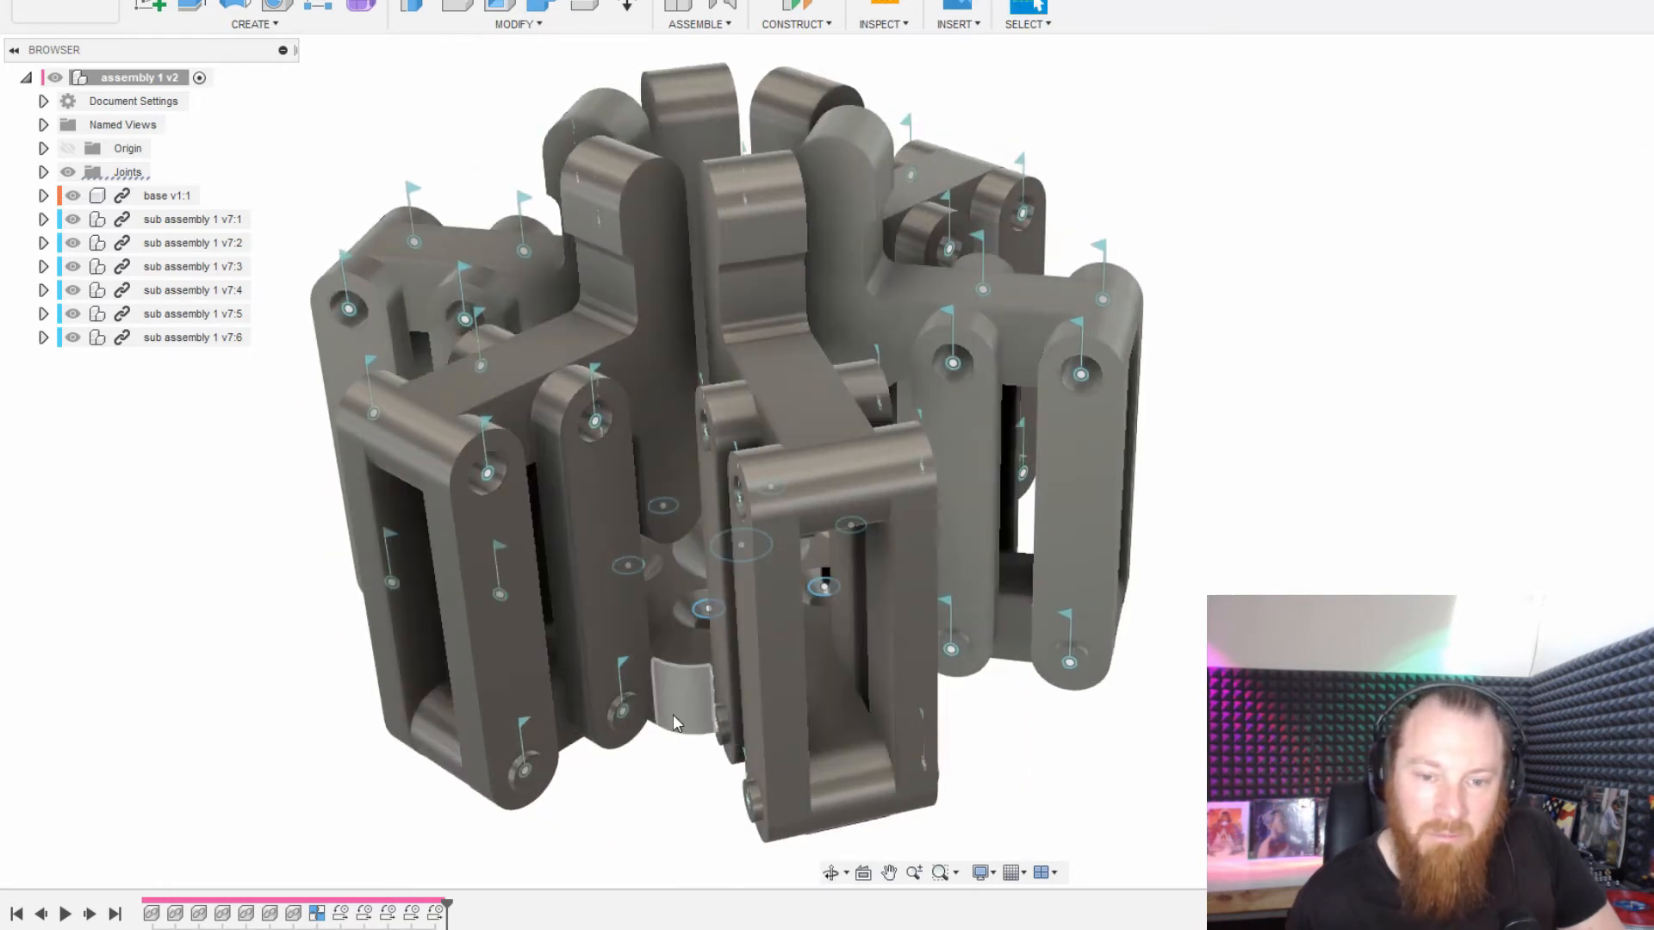
click(617, 664)
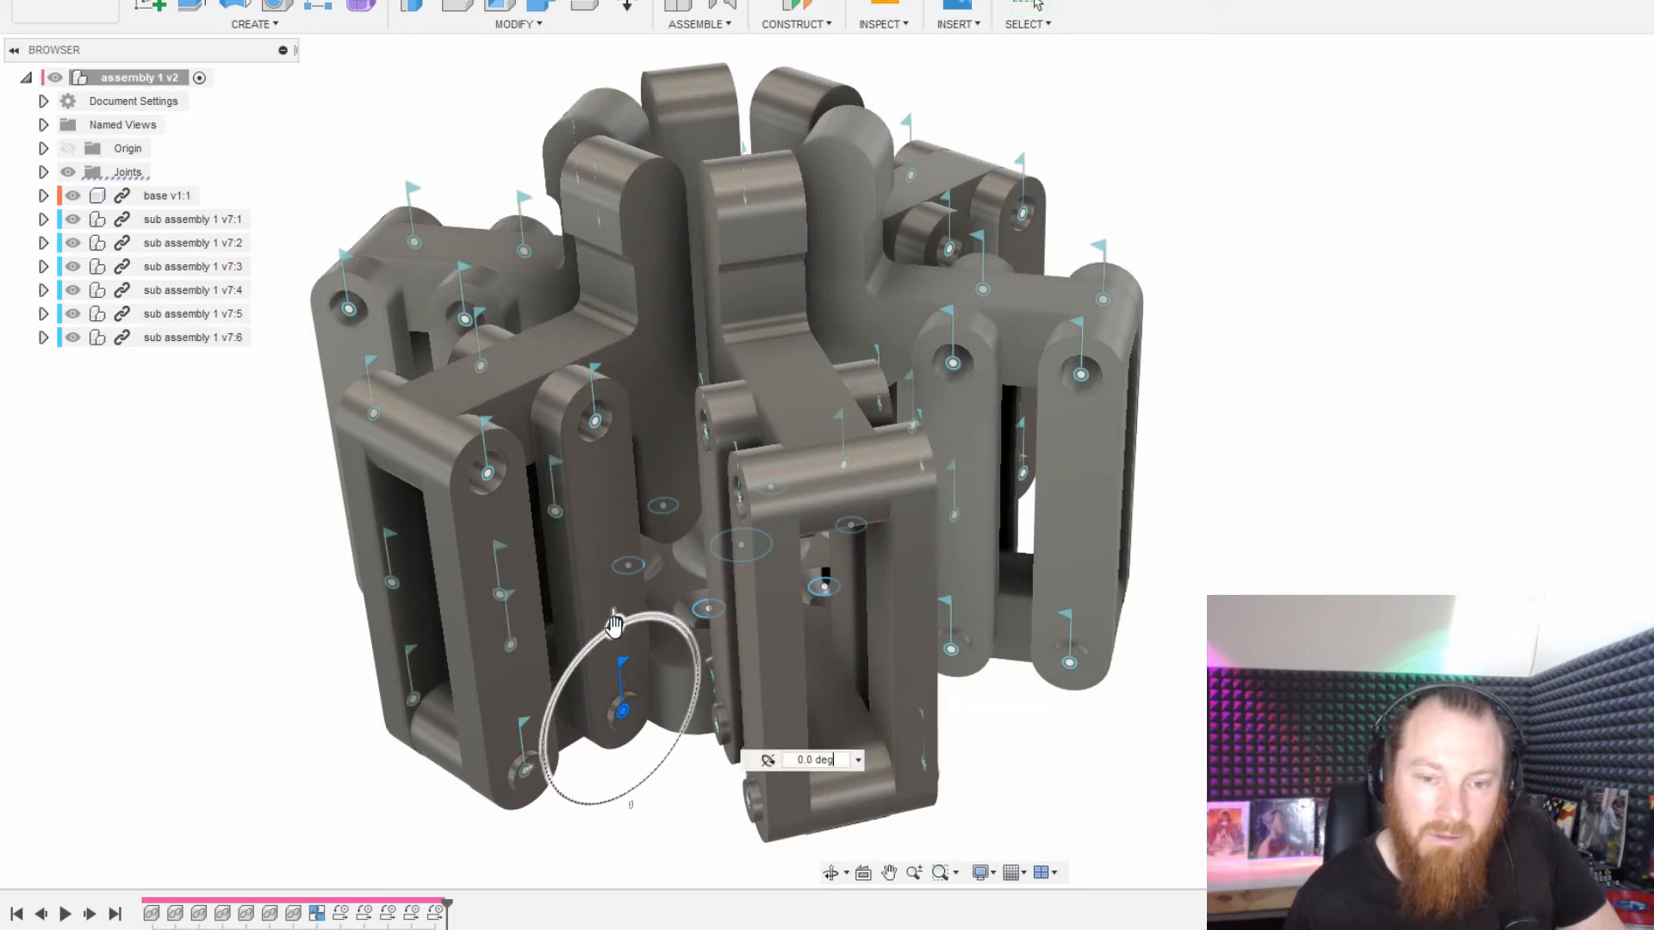
mouse_move(613, 625)
mouse_down()
mouse_move(551, 680)
mouse_move(600, 637)
mouse_up()
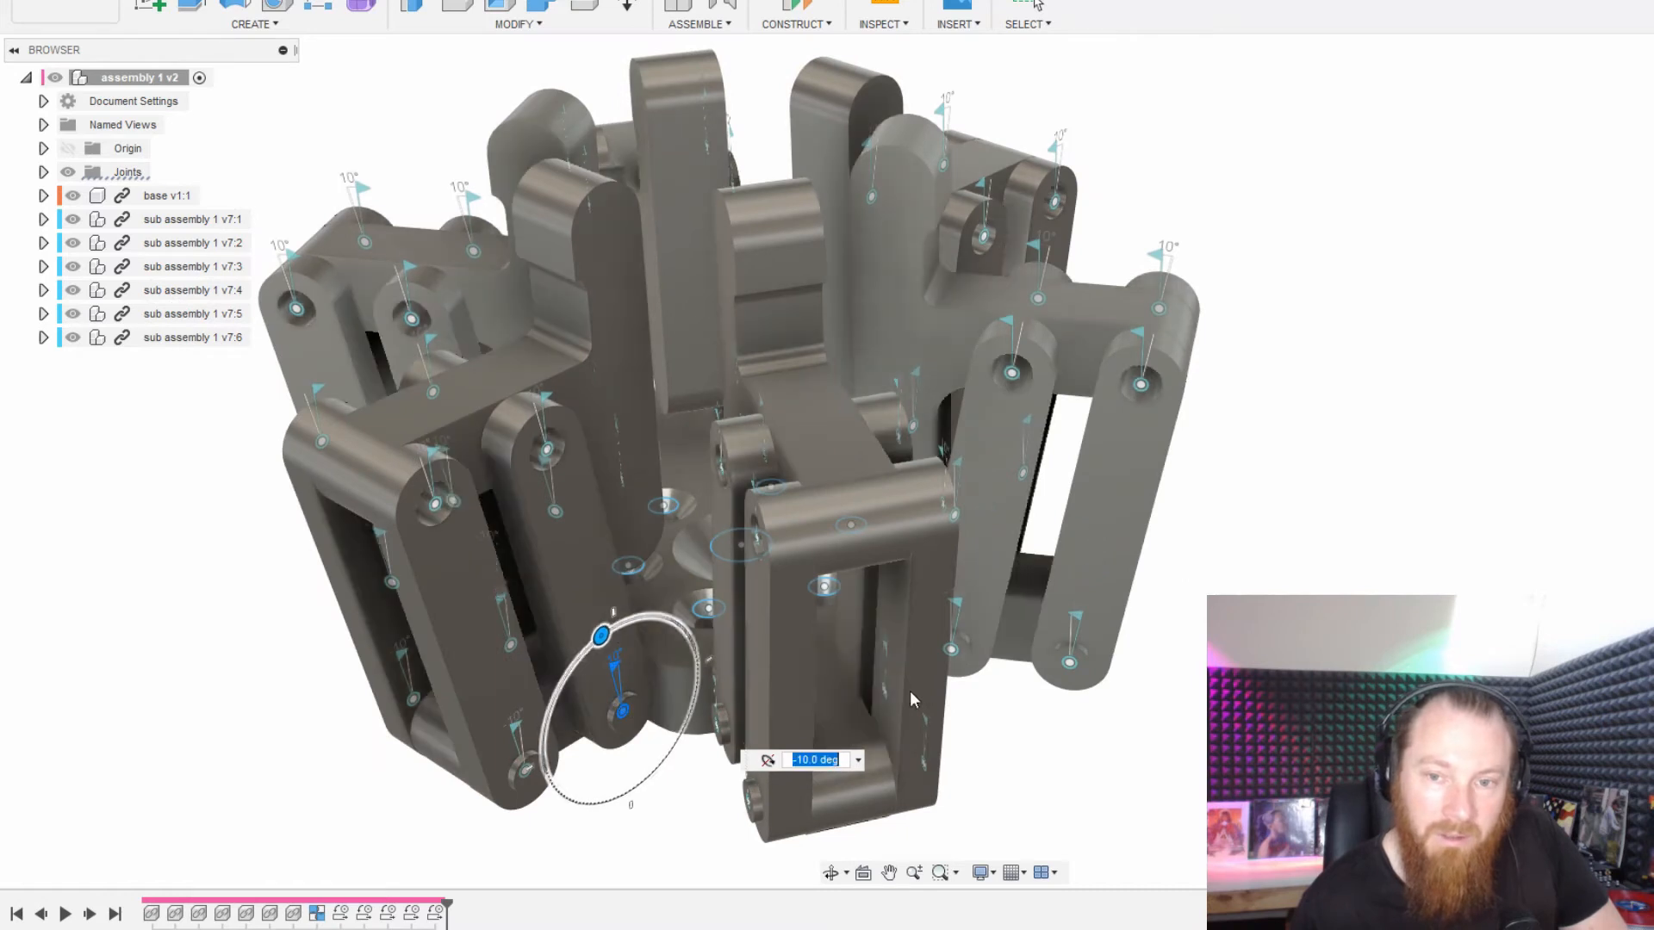
key(Escape)
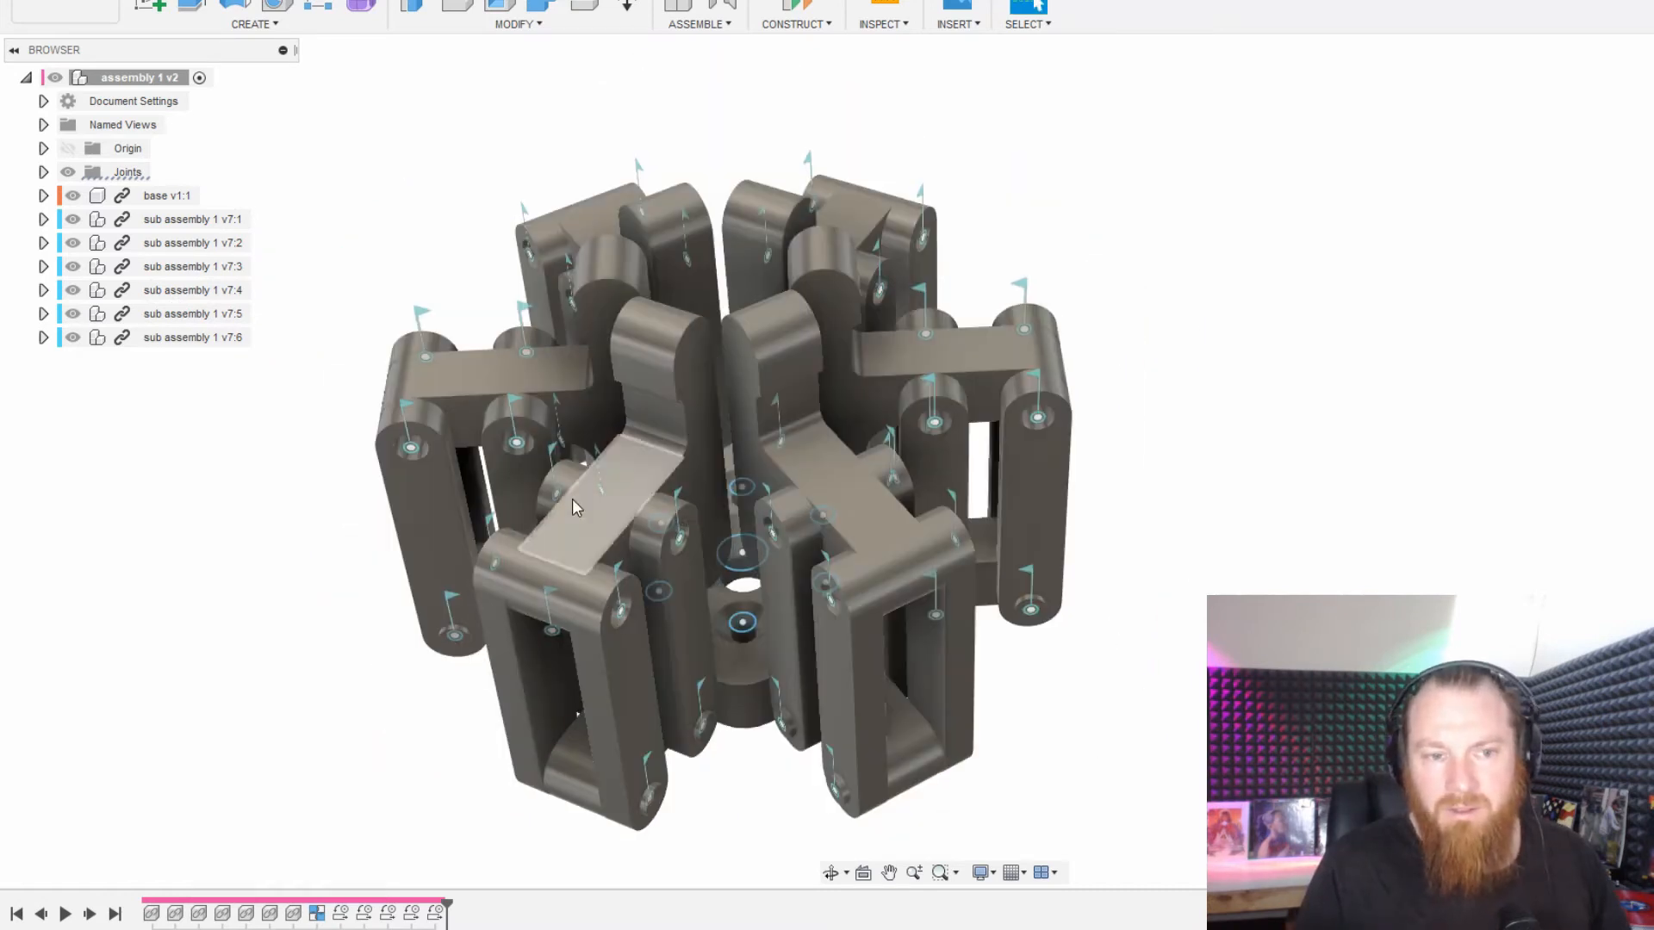
shift+middle_drag(784, 341, 783, 401)
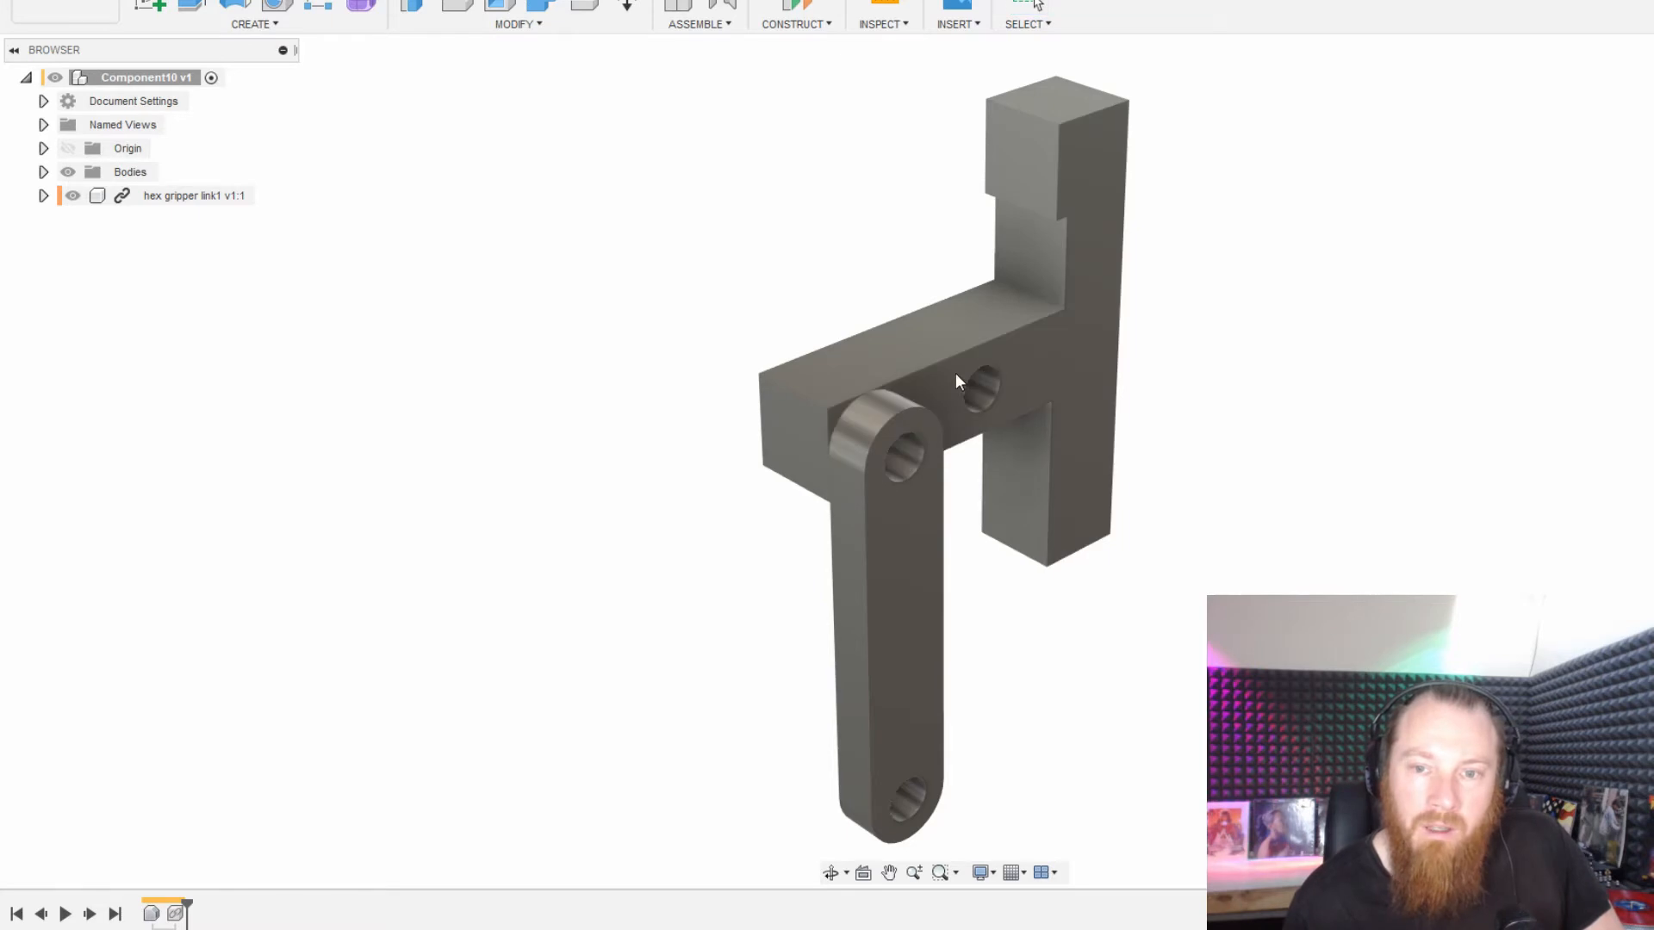
Create a new drawing from the Component10 design and place its base view on the sheet.
shift+middle_drag(955, 373, 913, 379)
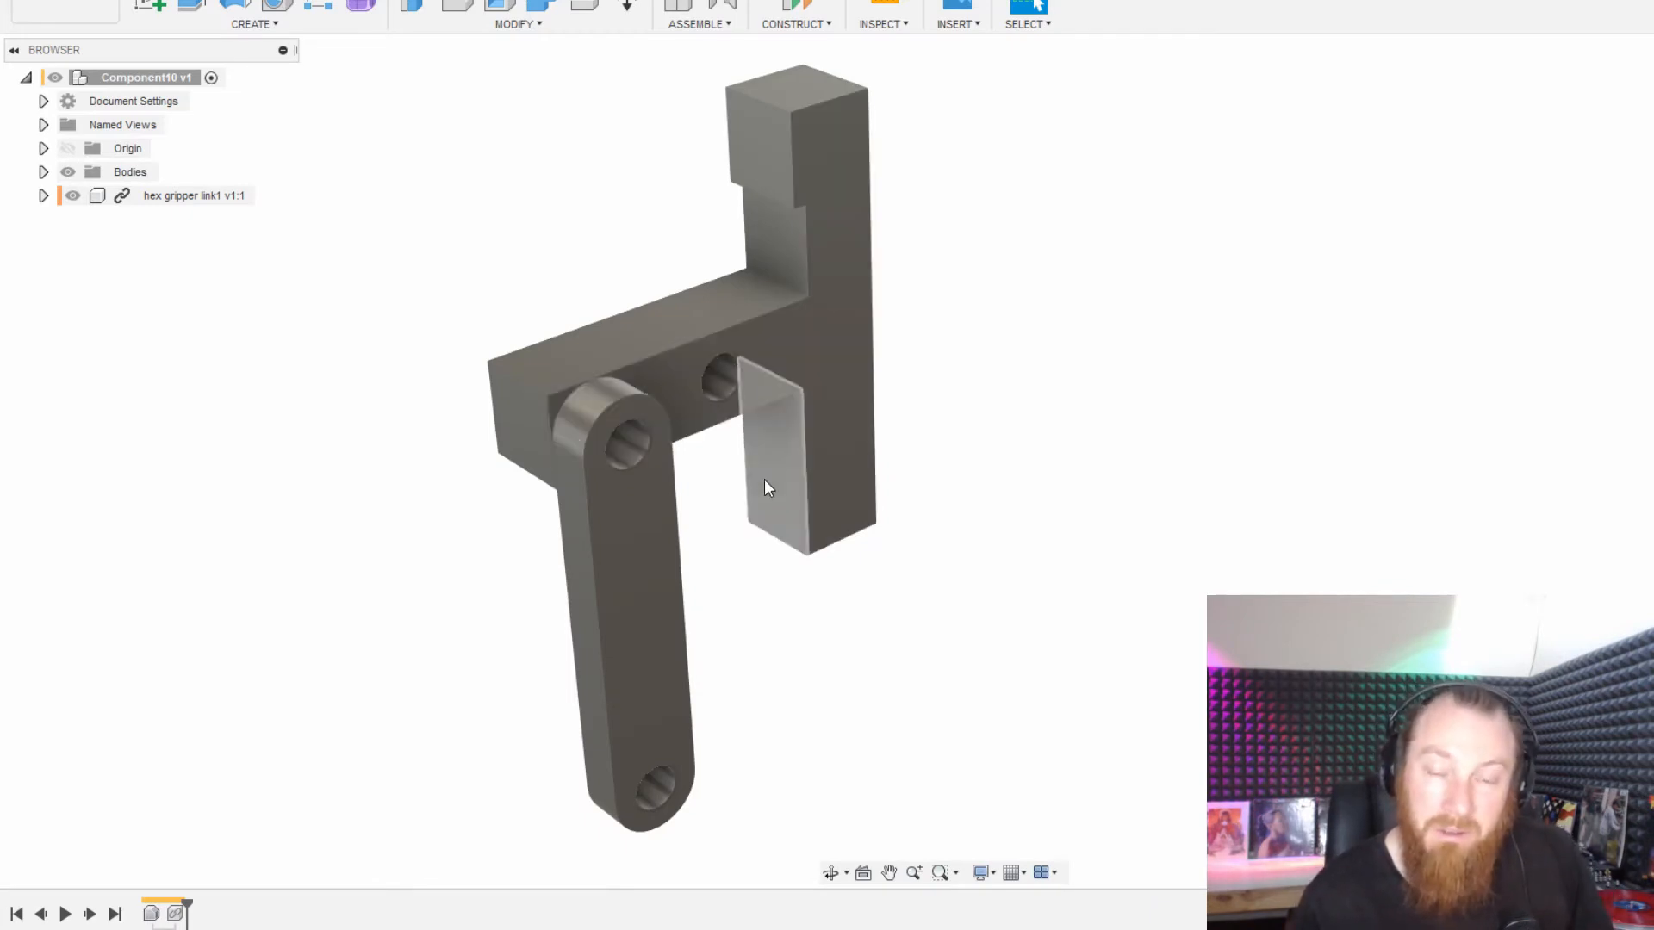
shift+middle_drag(753, 517, 769, 545)
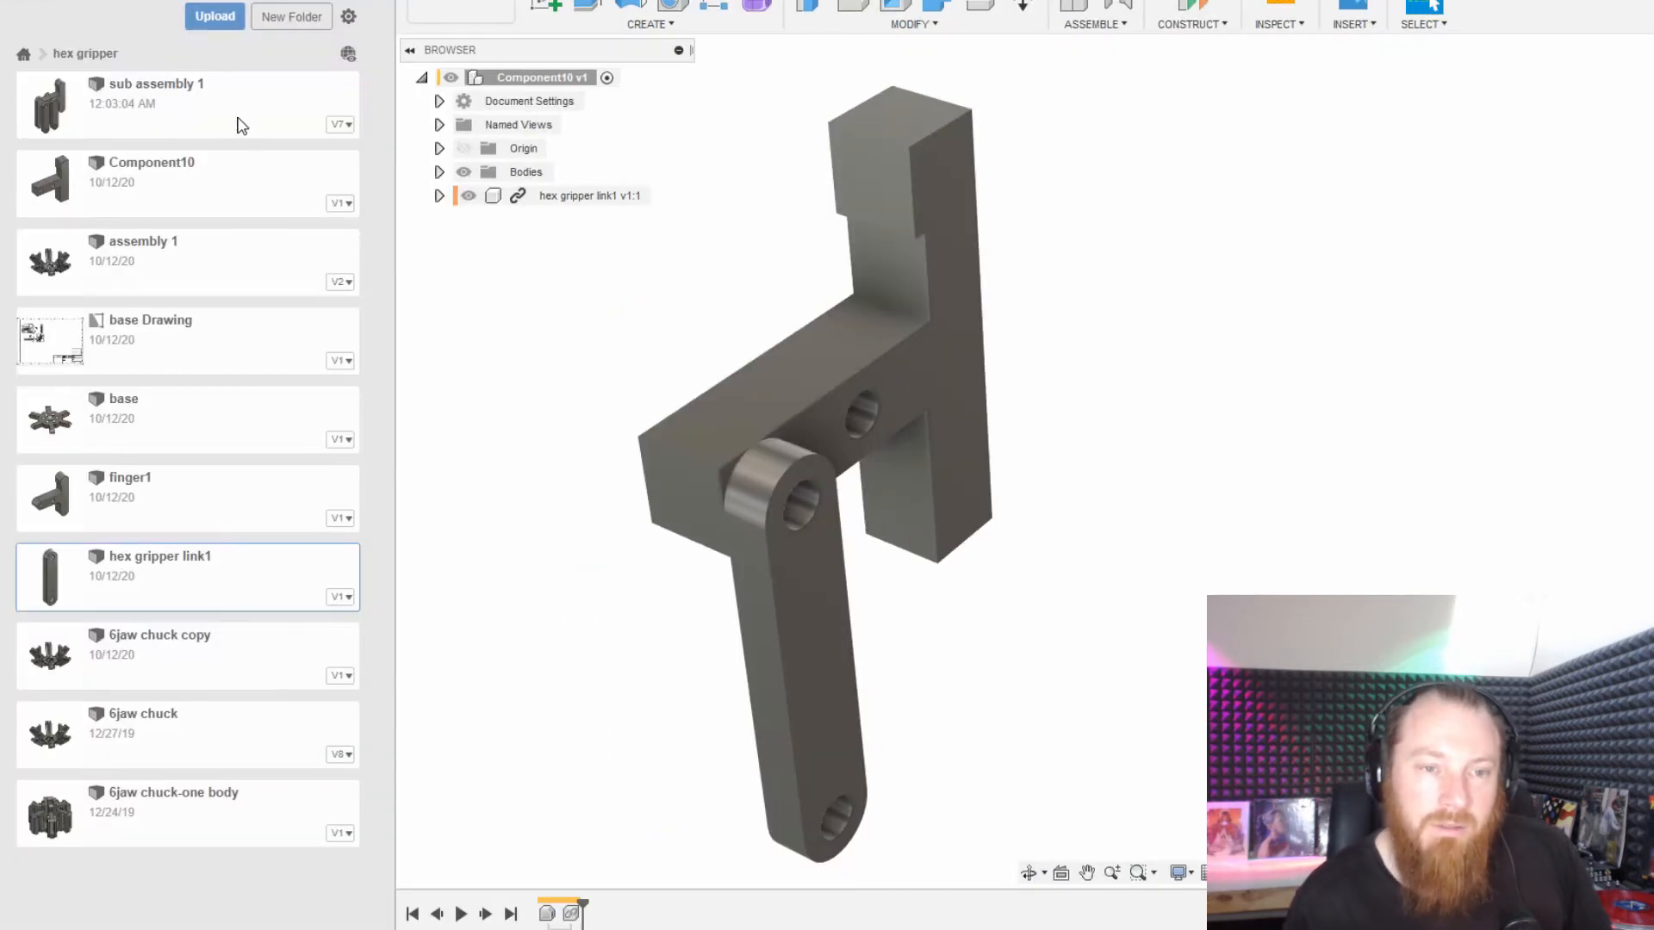
right_click(183, 190)
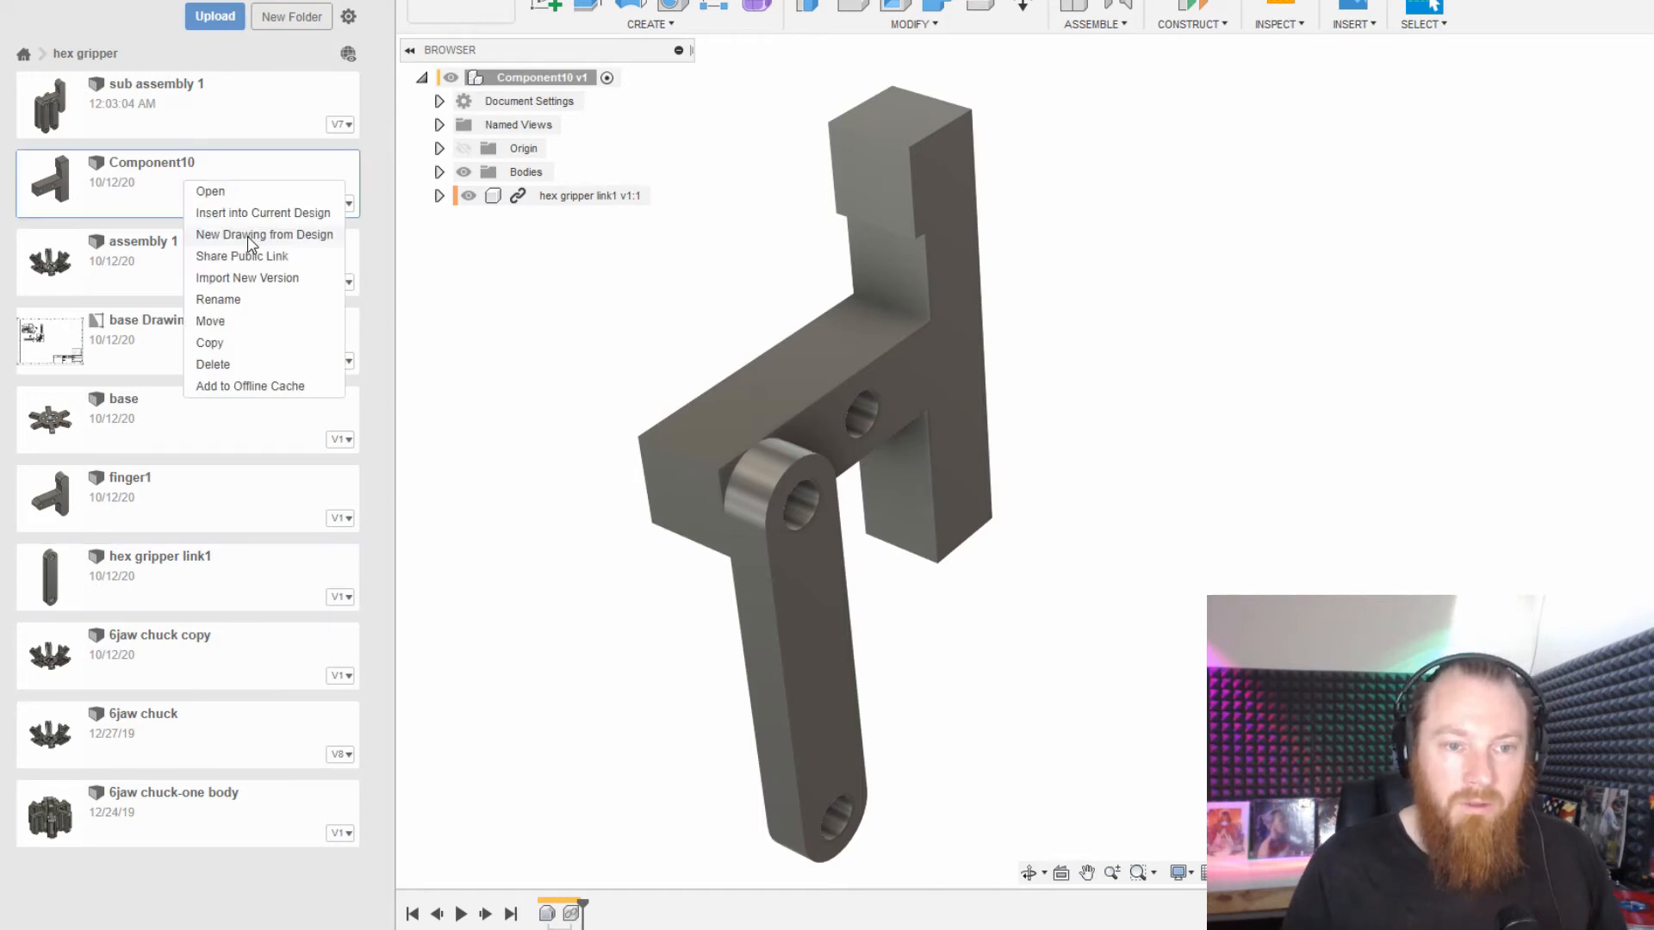
click(248, 236)
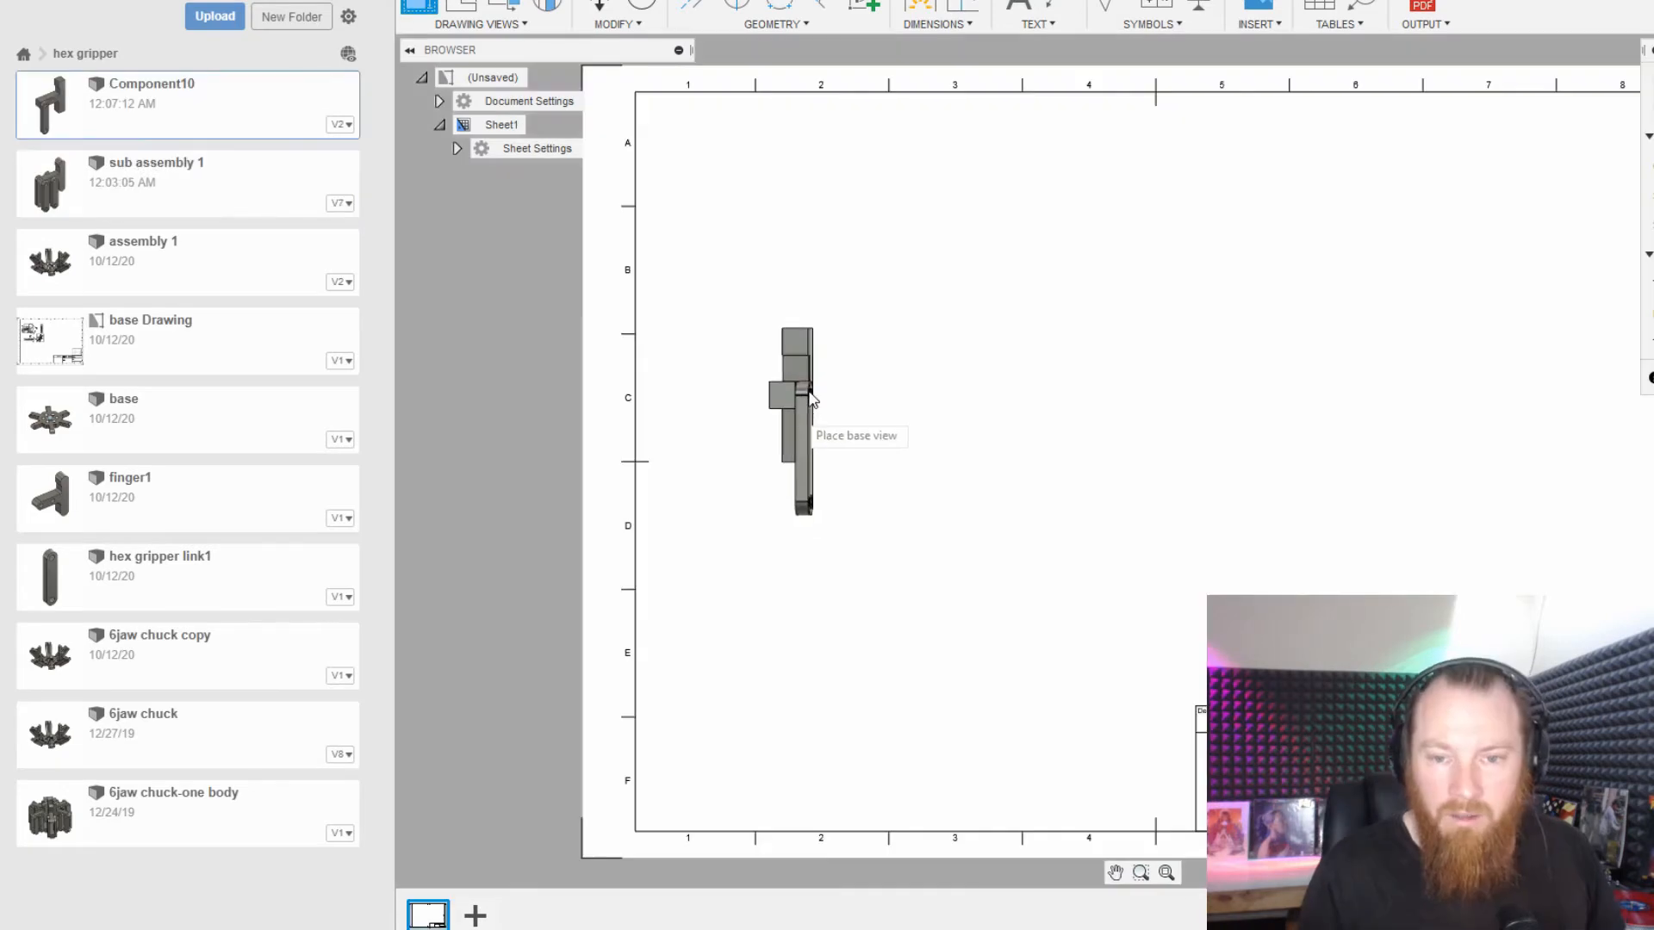
click(850, 346)
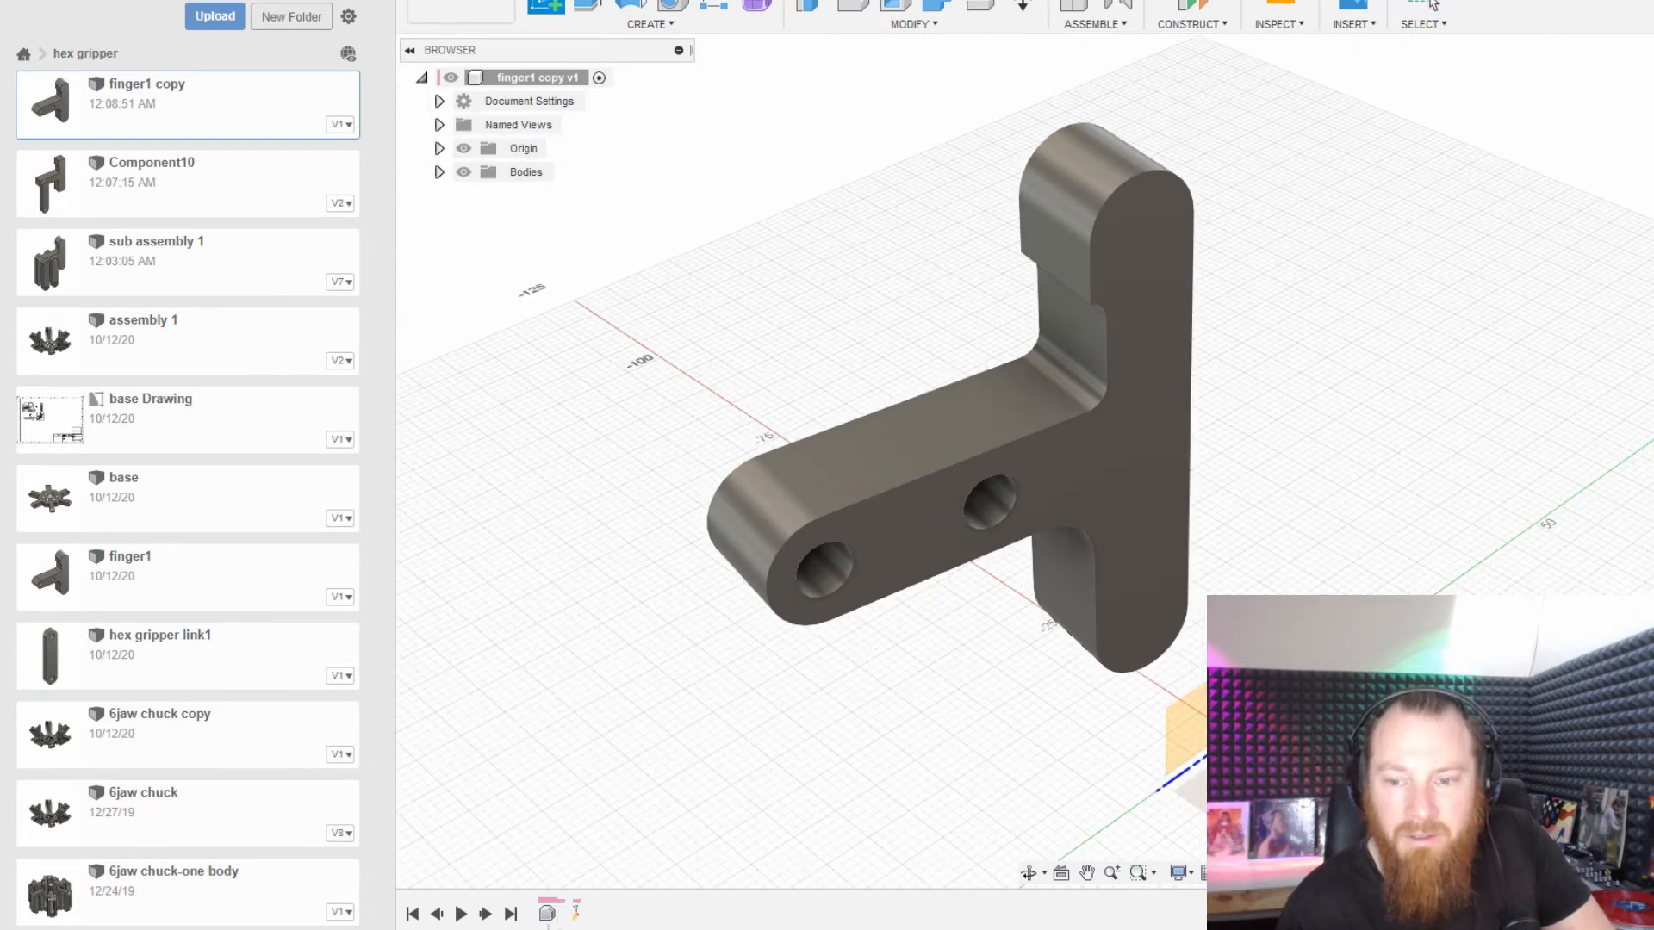
Sketch a center rectangle around the origin on the horizontal origin plane of the finger1 copy design and finish the sketch.
click(1239, 778)
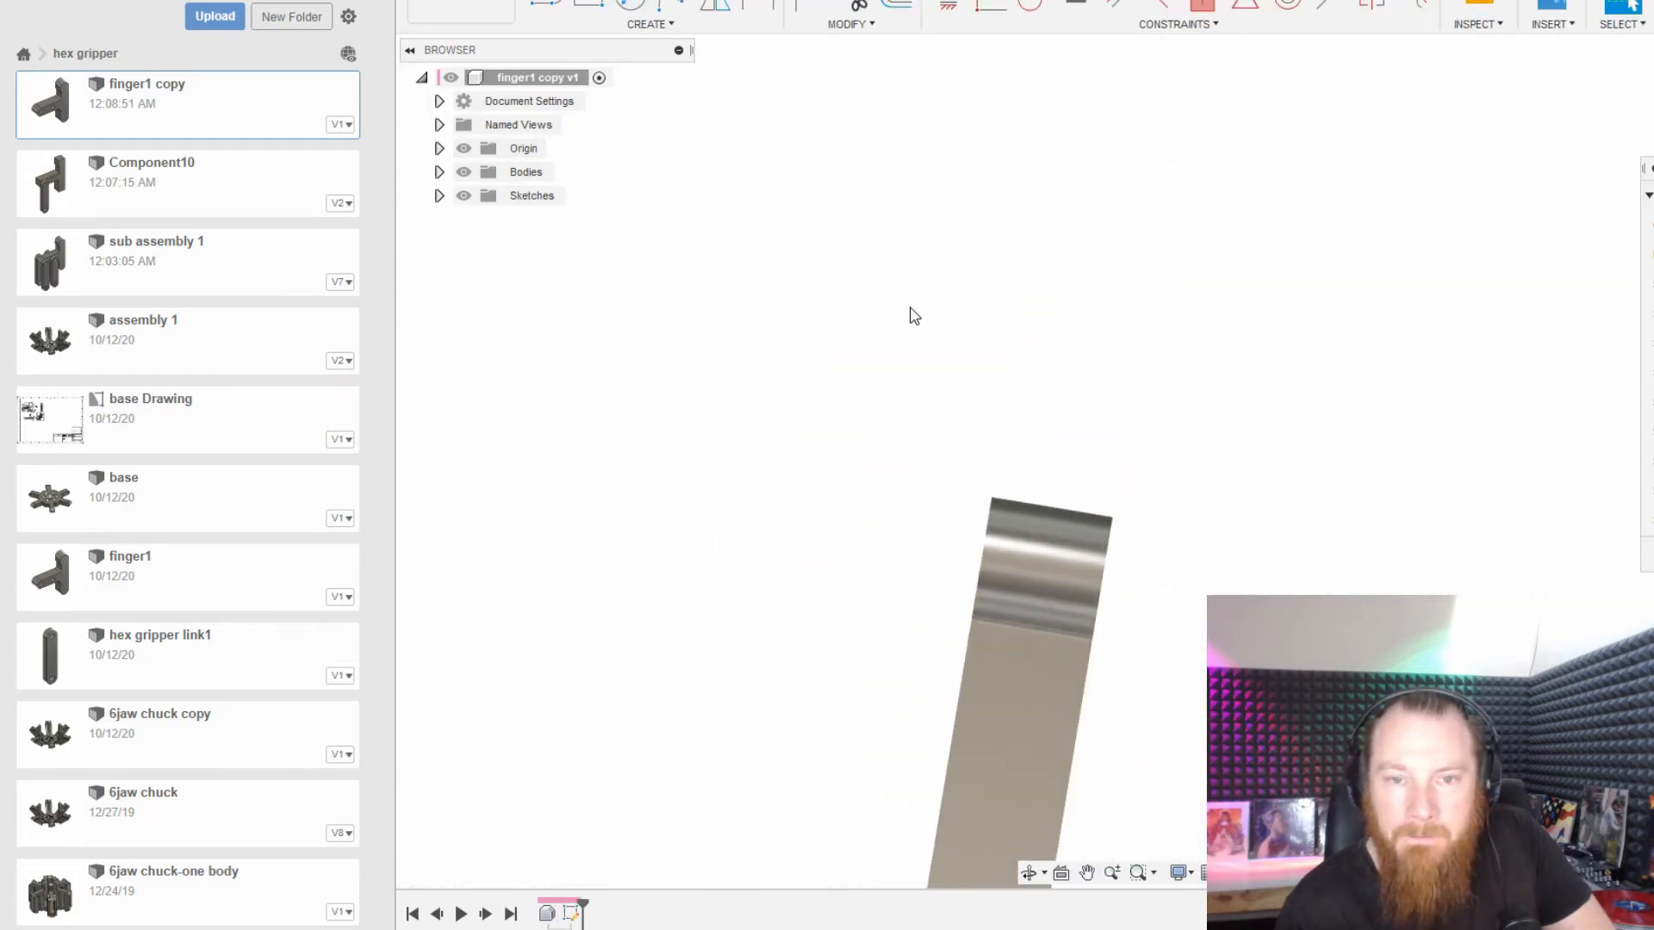
click(588, 7)
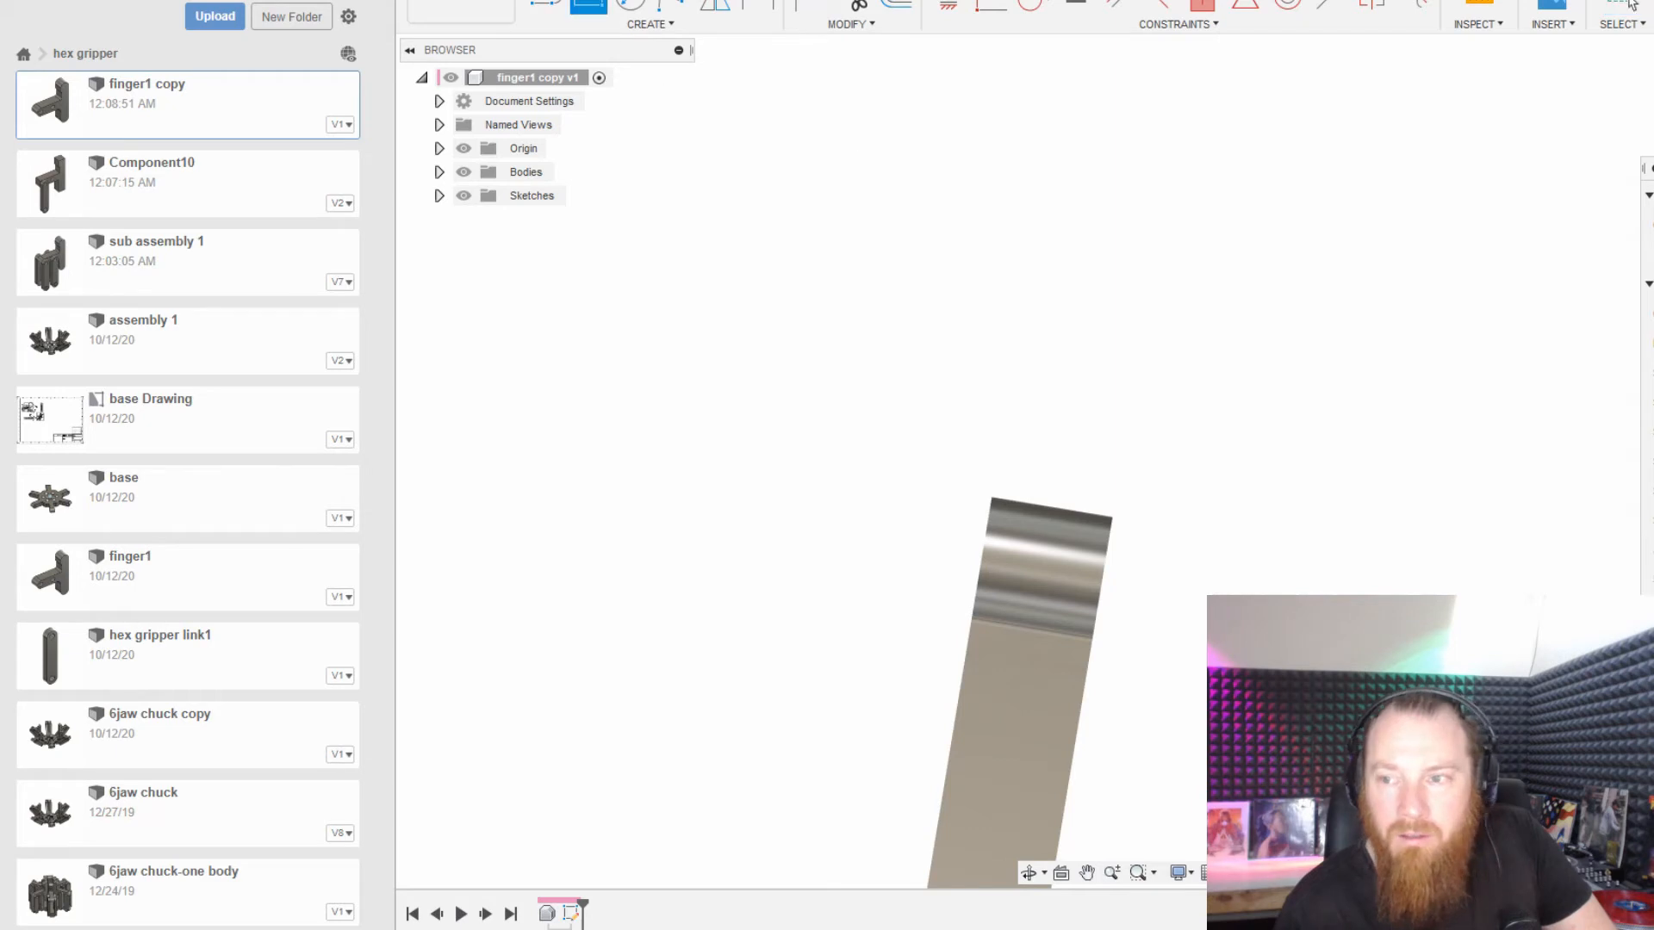
shift+middle_drag(1445, 506, 1182, 601)
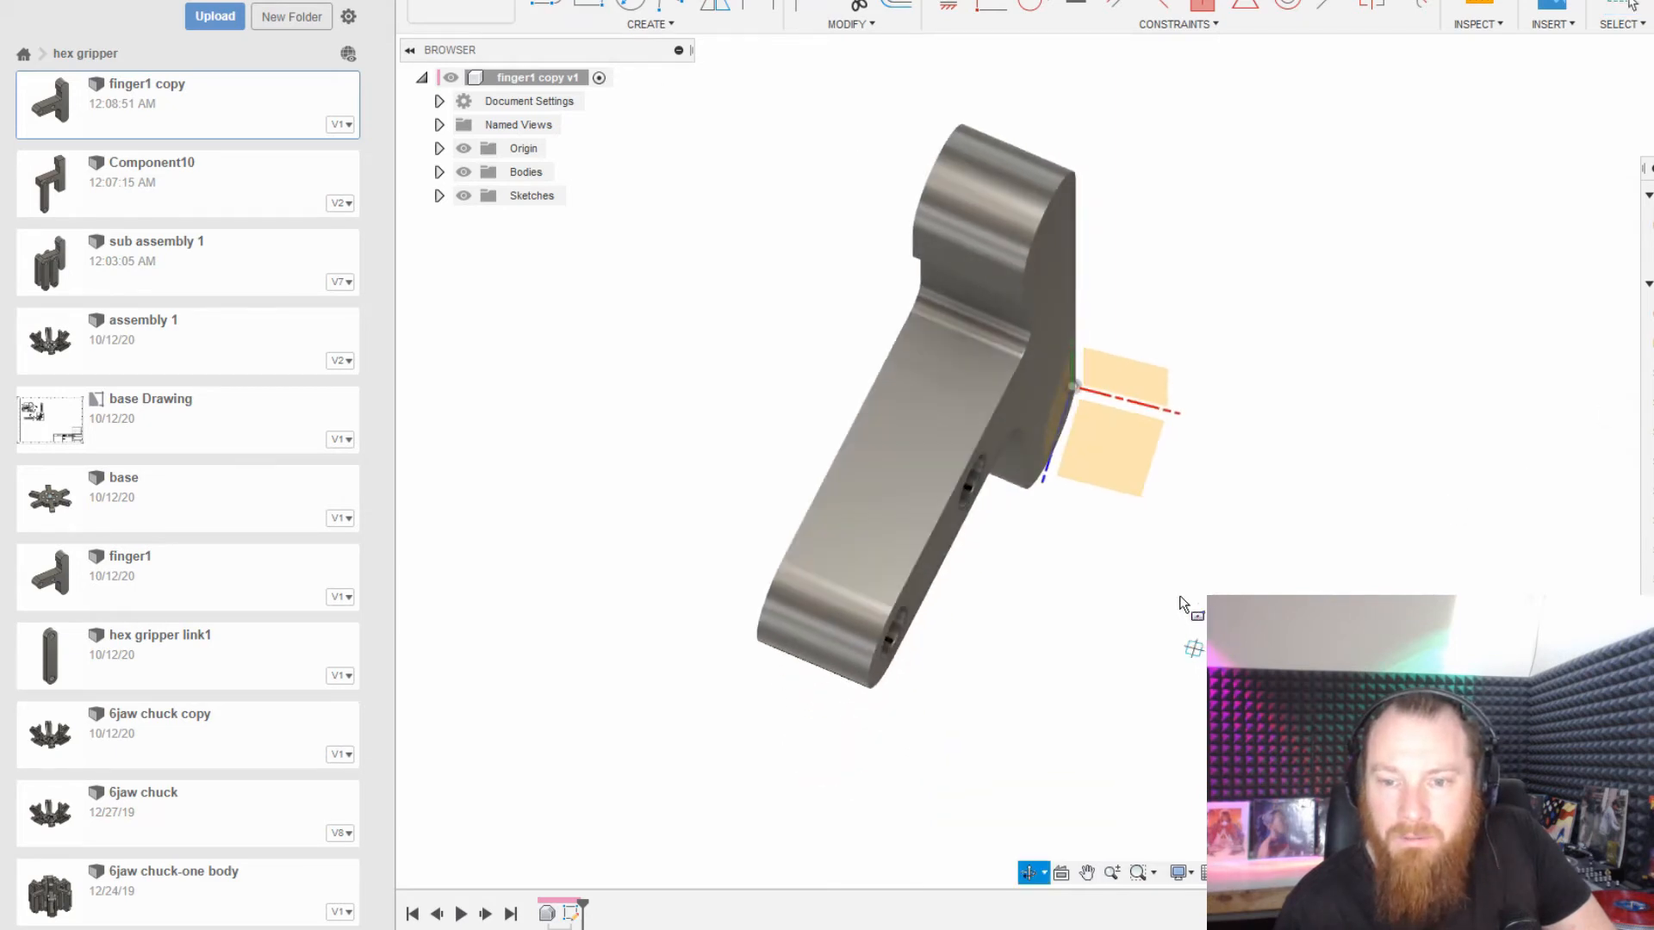
mouse_move(1131, 503)
shift+middle_down()
mouse_move(1141, 432)
mouse_move(1122, 480)
shift+middle_up()
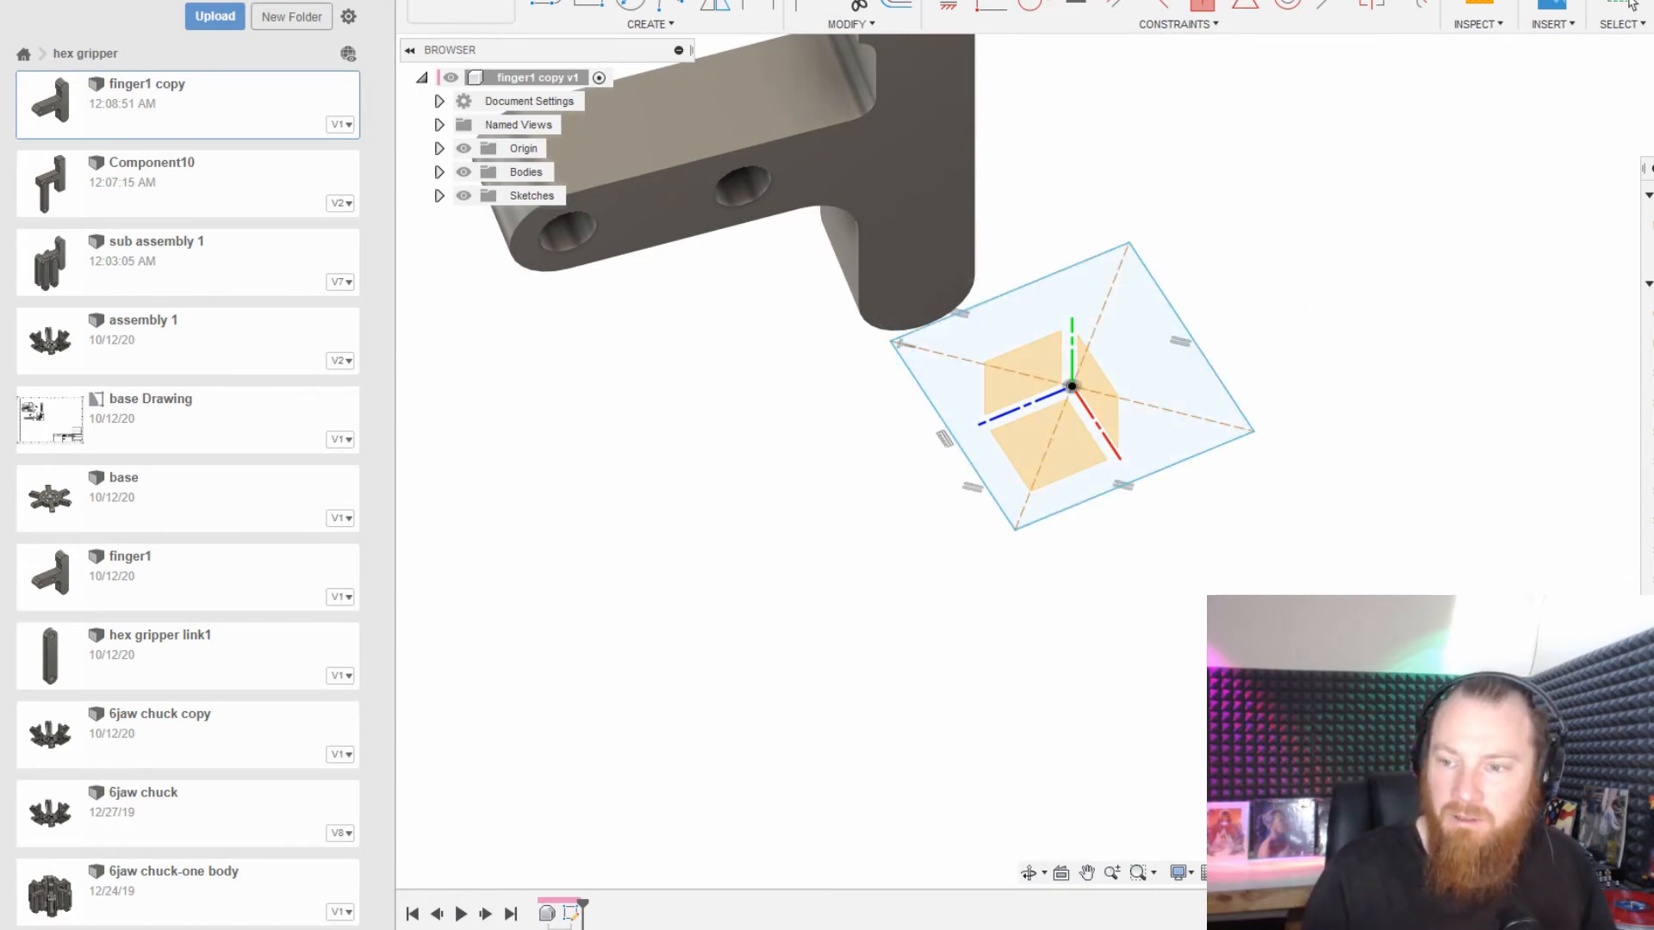
click(1630, 4)
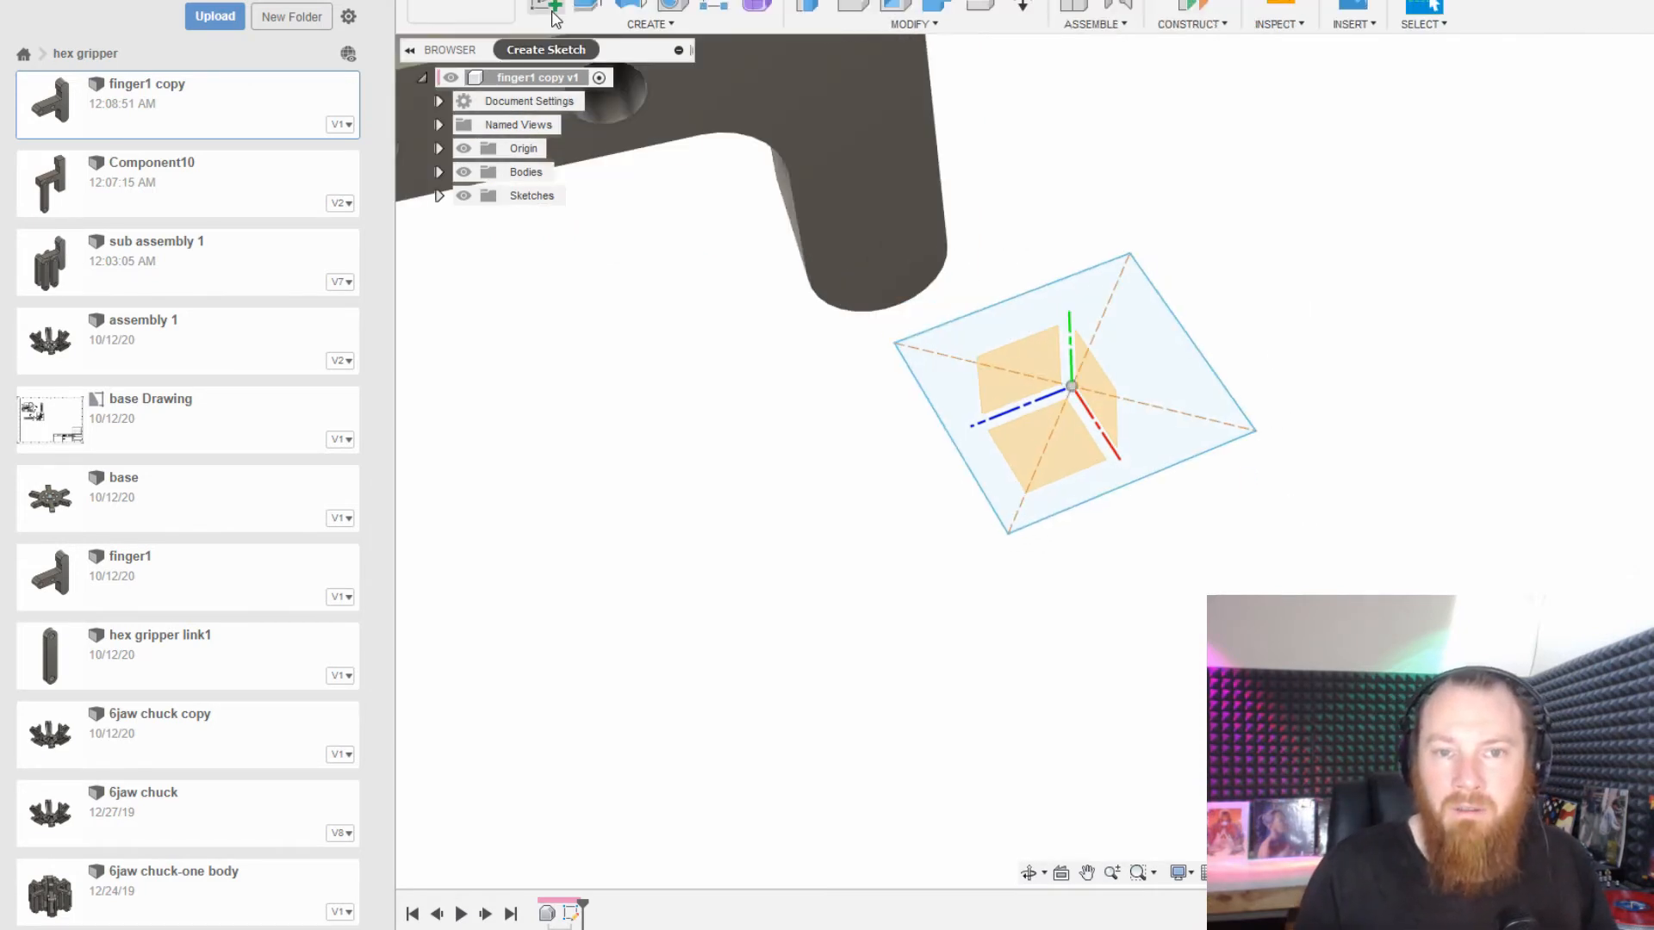
Extrude the rectangle profile by -50 to form a block below the origin plane.
click(1082, 452)
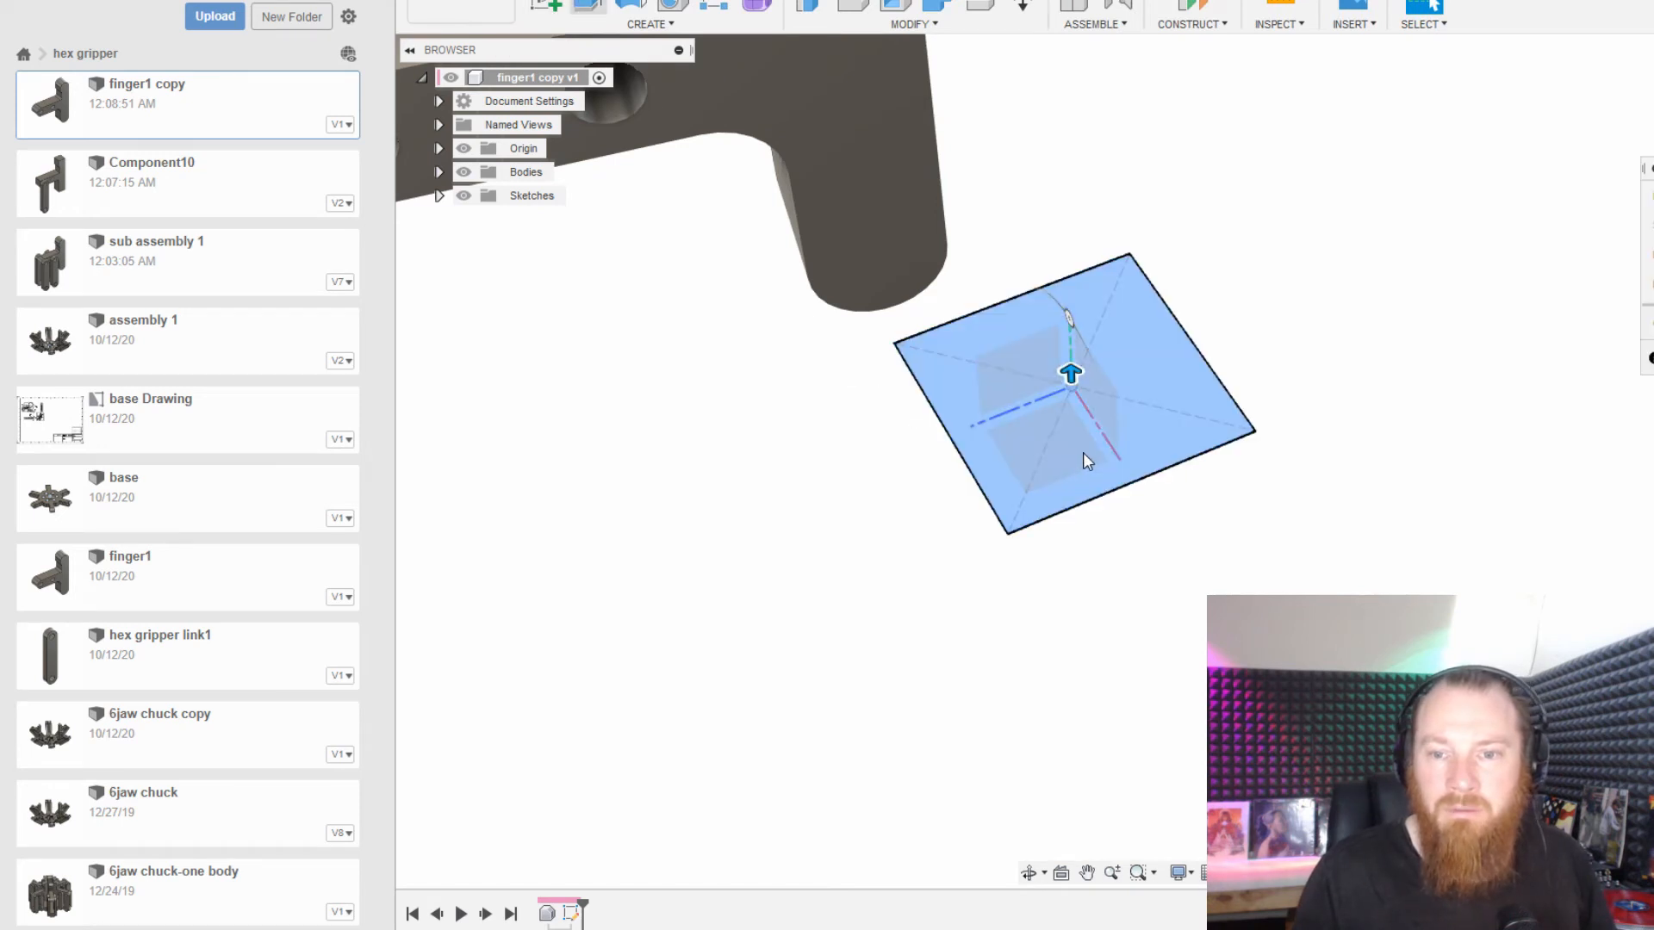
click(1080, 425)
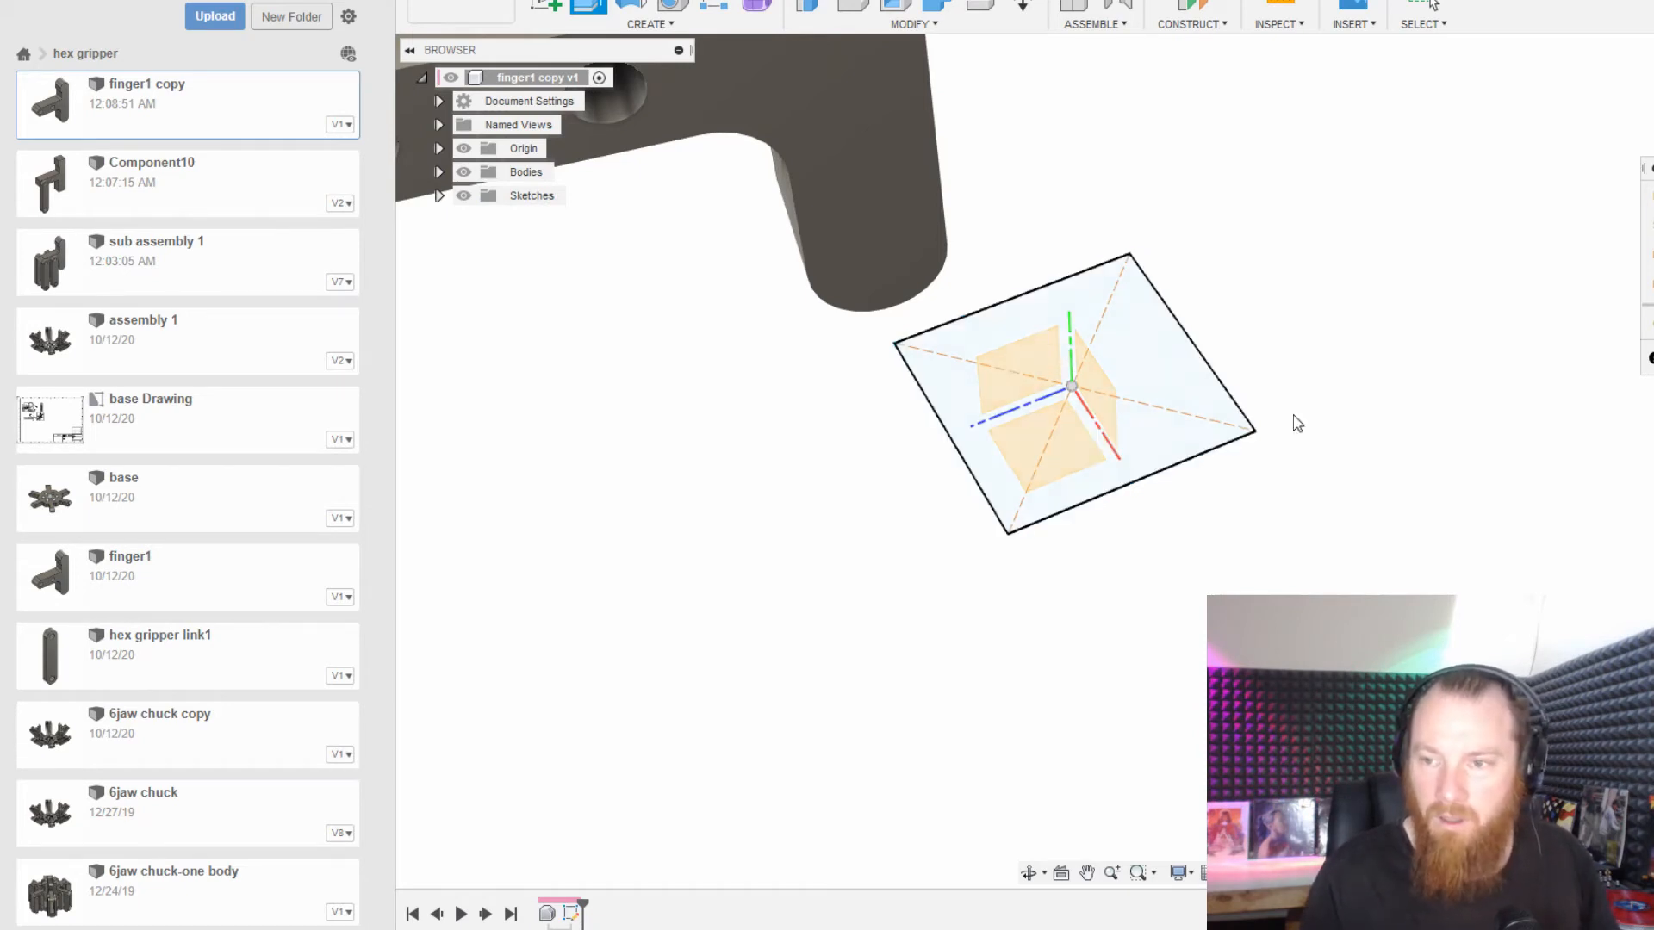
click(1082, 436)
text(-50)
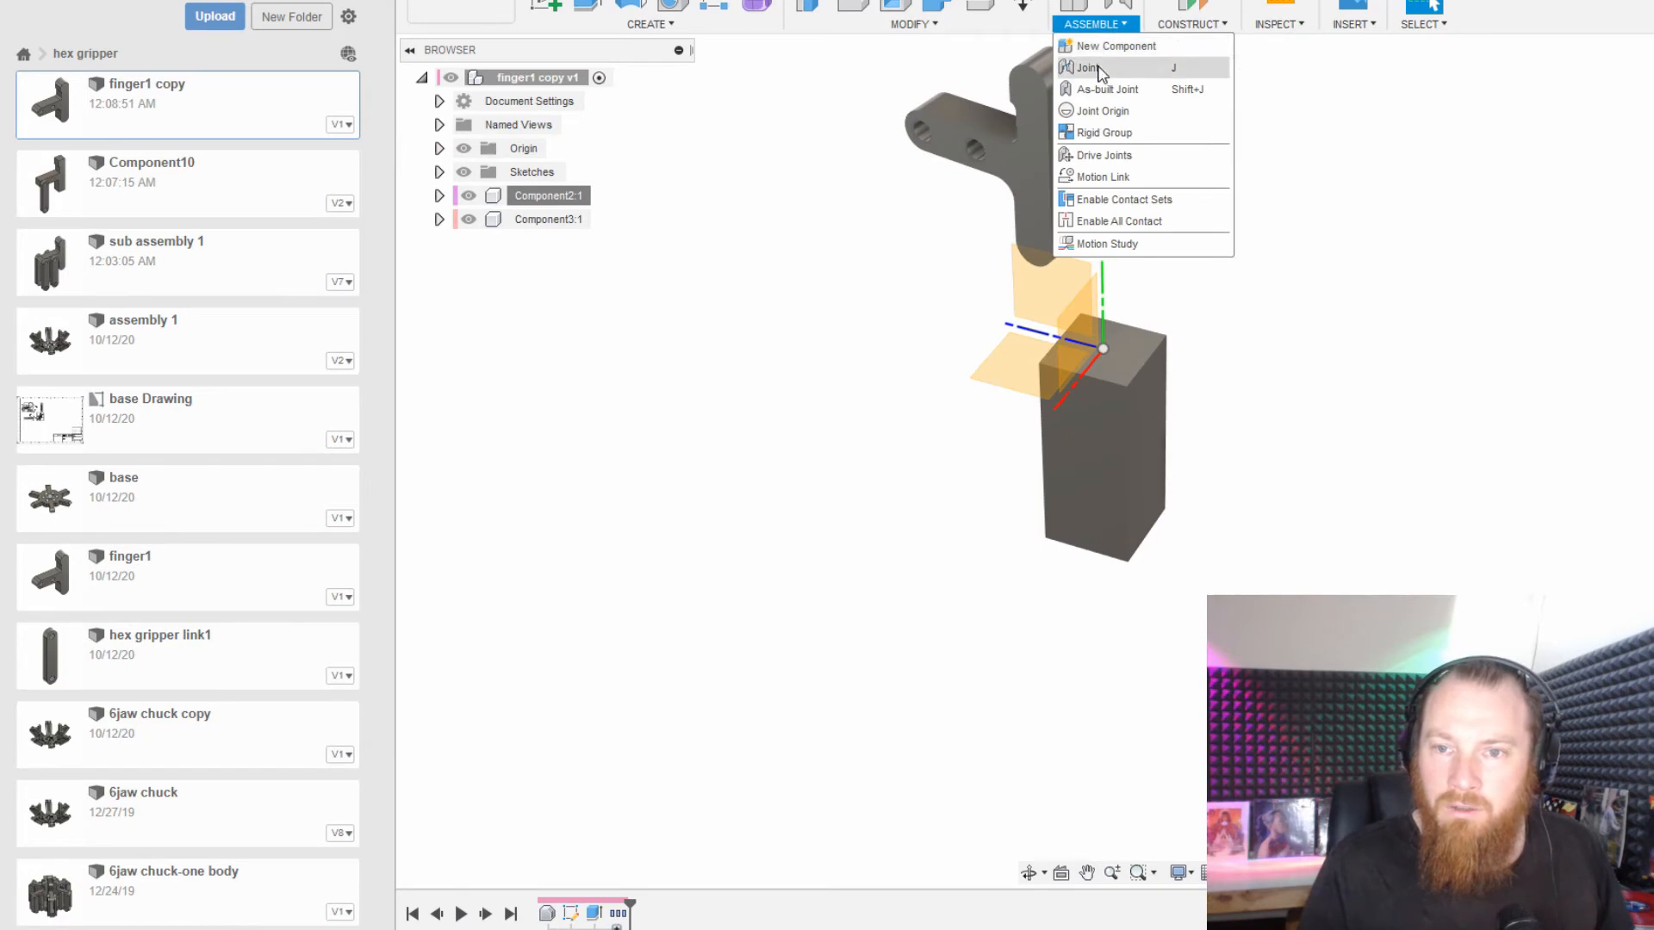
Joint the finger's flat side face to the center of the block's top face, reselecting the block's snap point.
click(1096, 69)
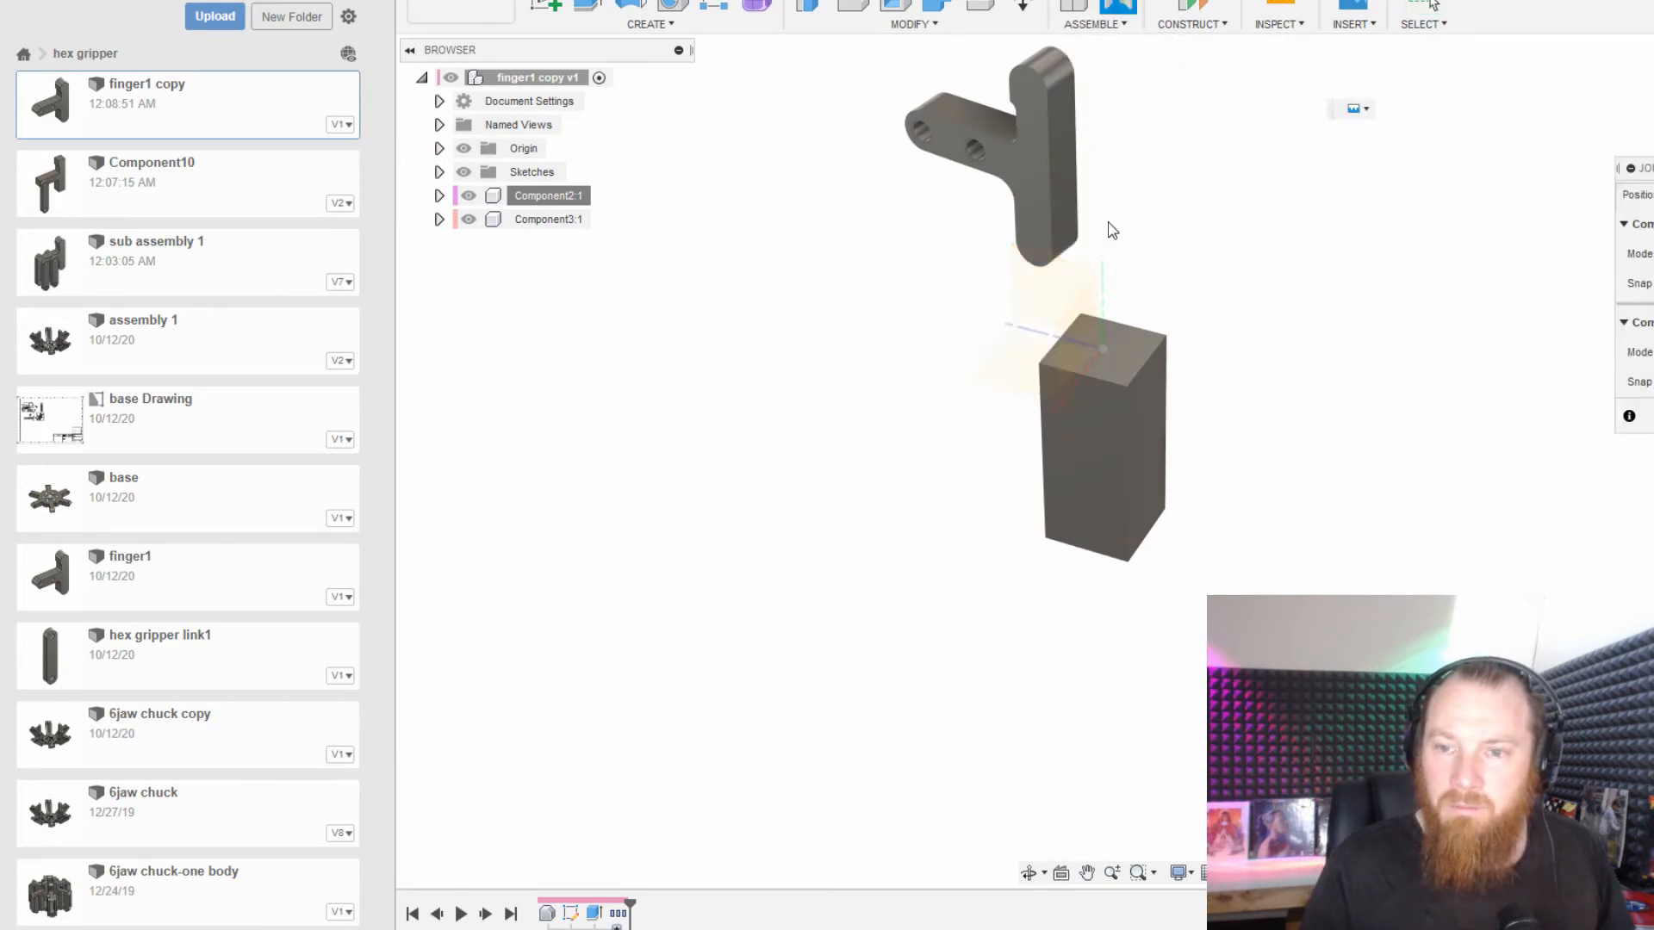
click(1036, 168)
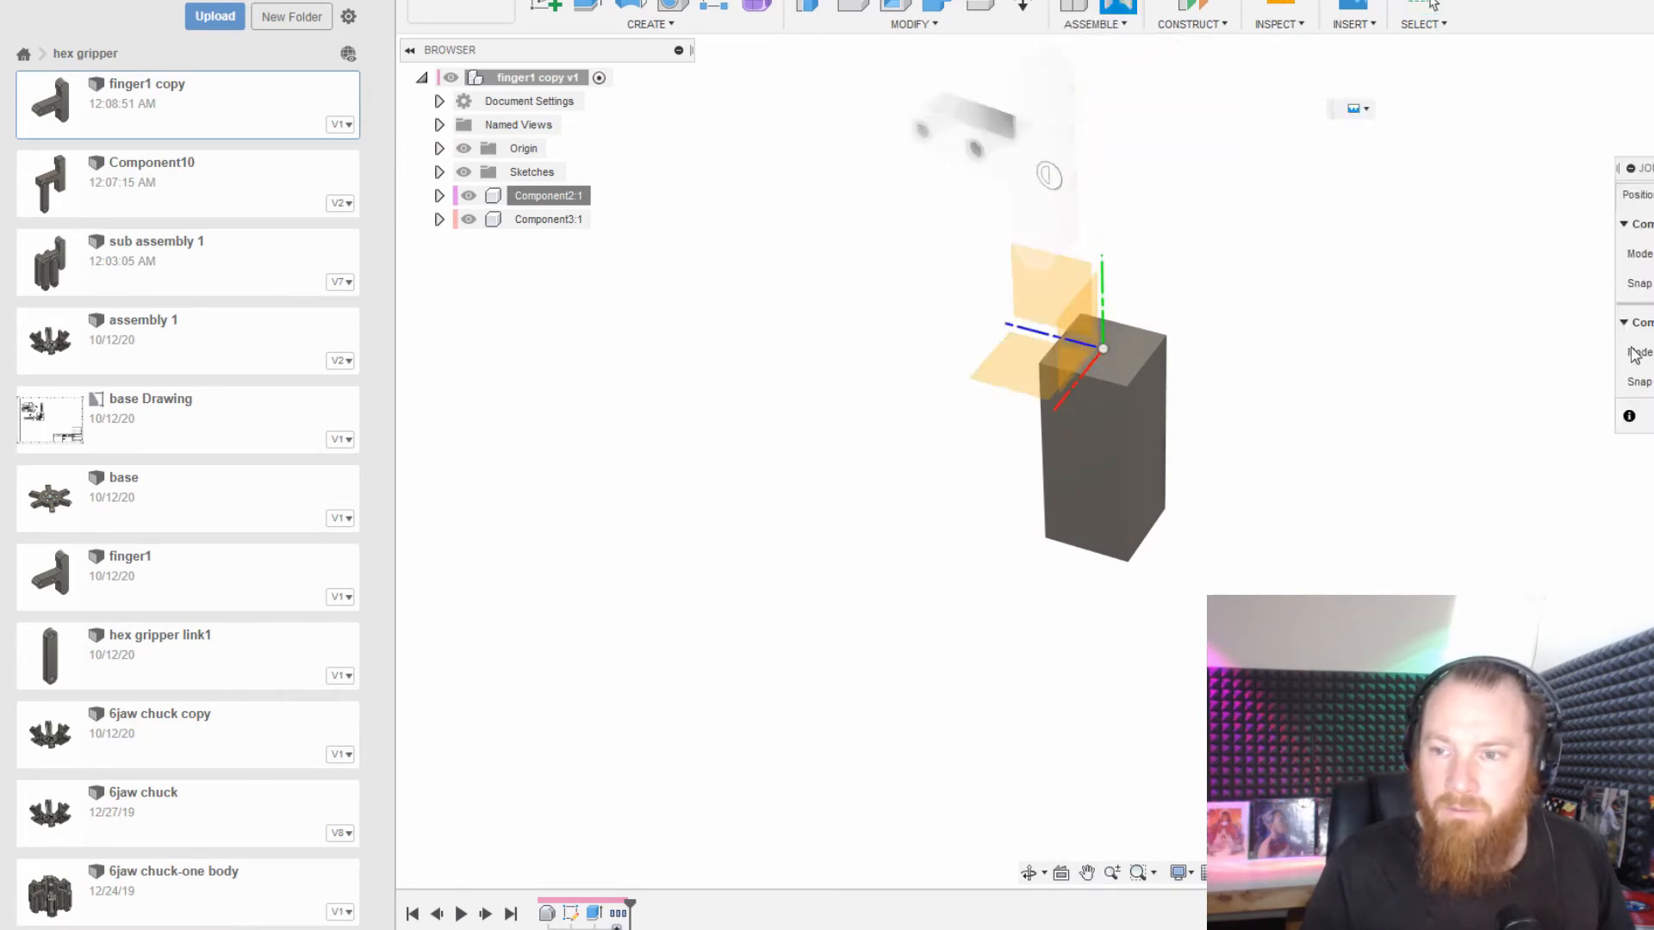
click(1115, 350)
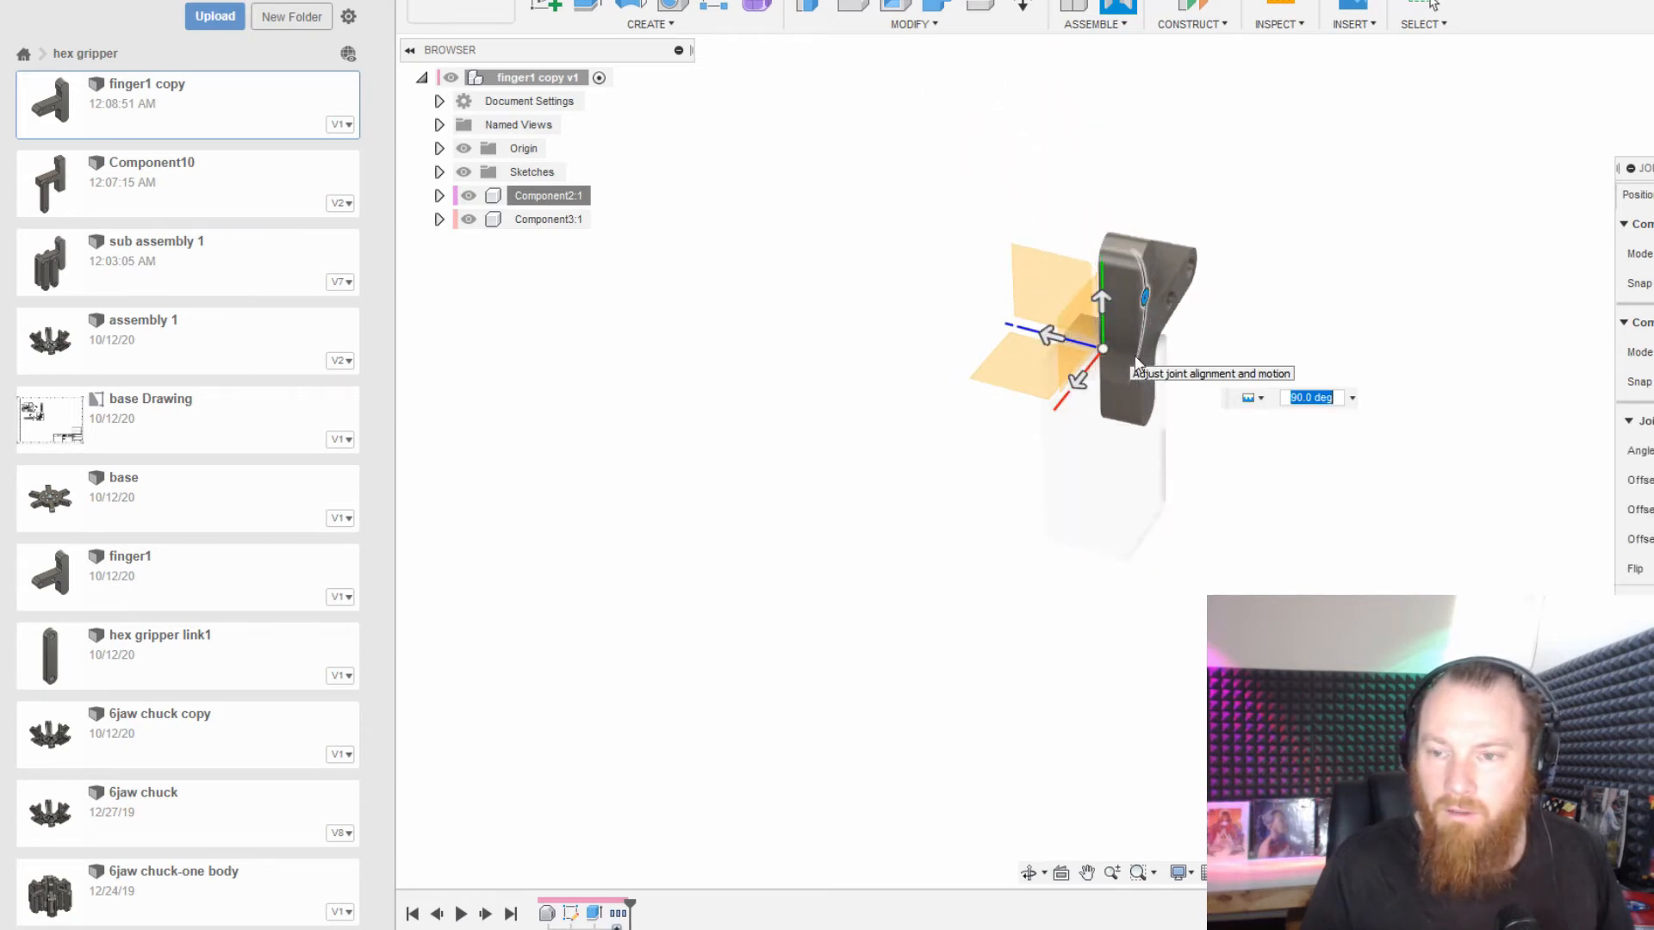
click(1651, 382)
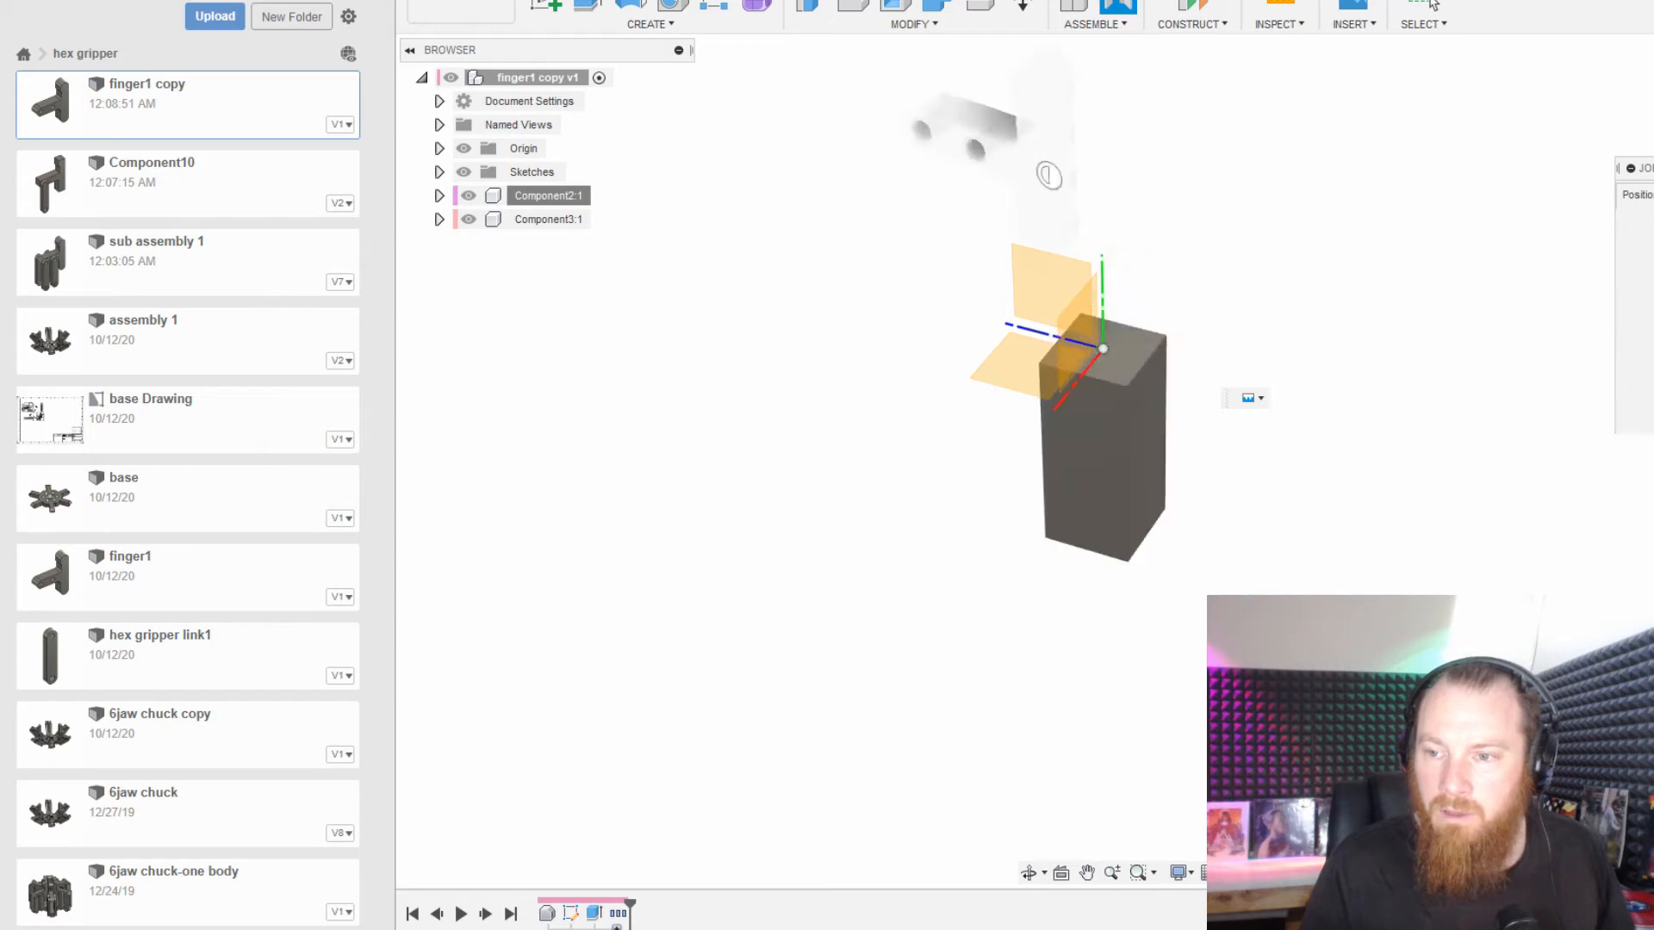
click(1114, 352)
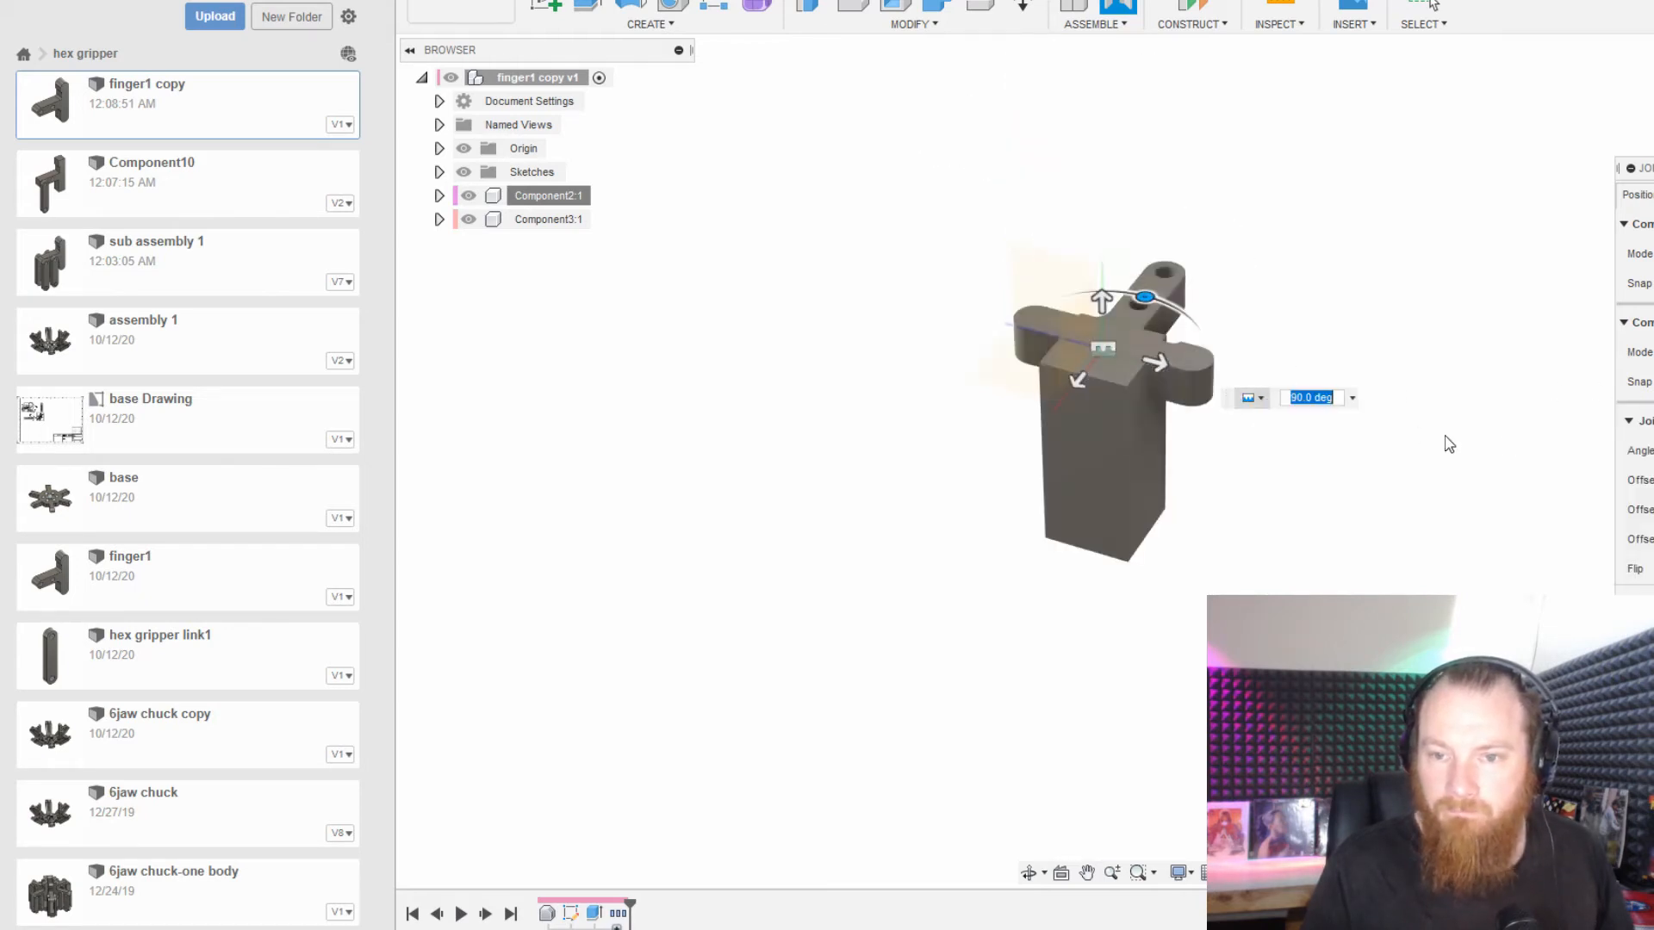
key(Return)
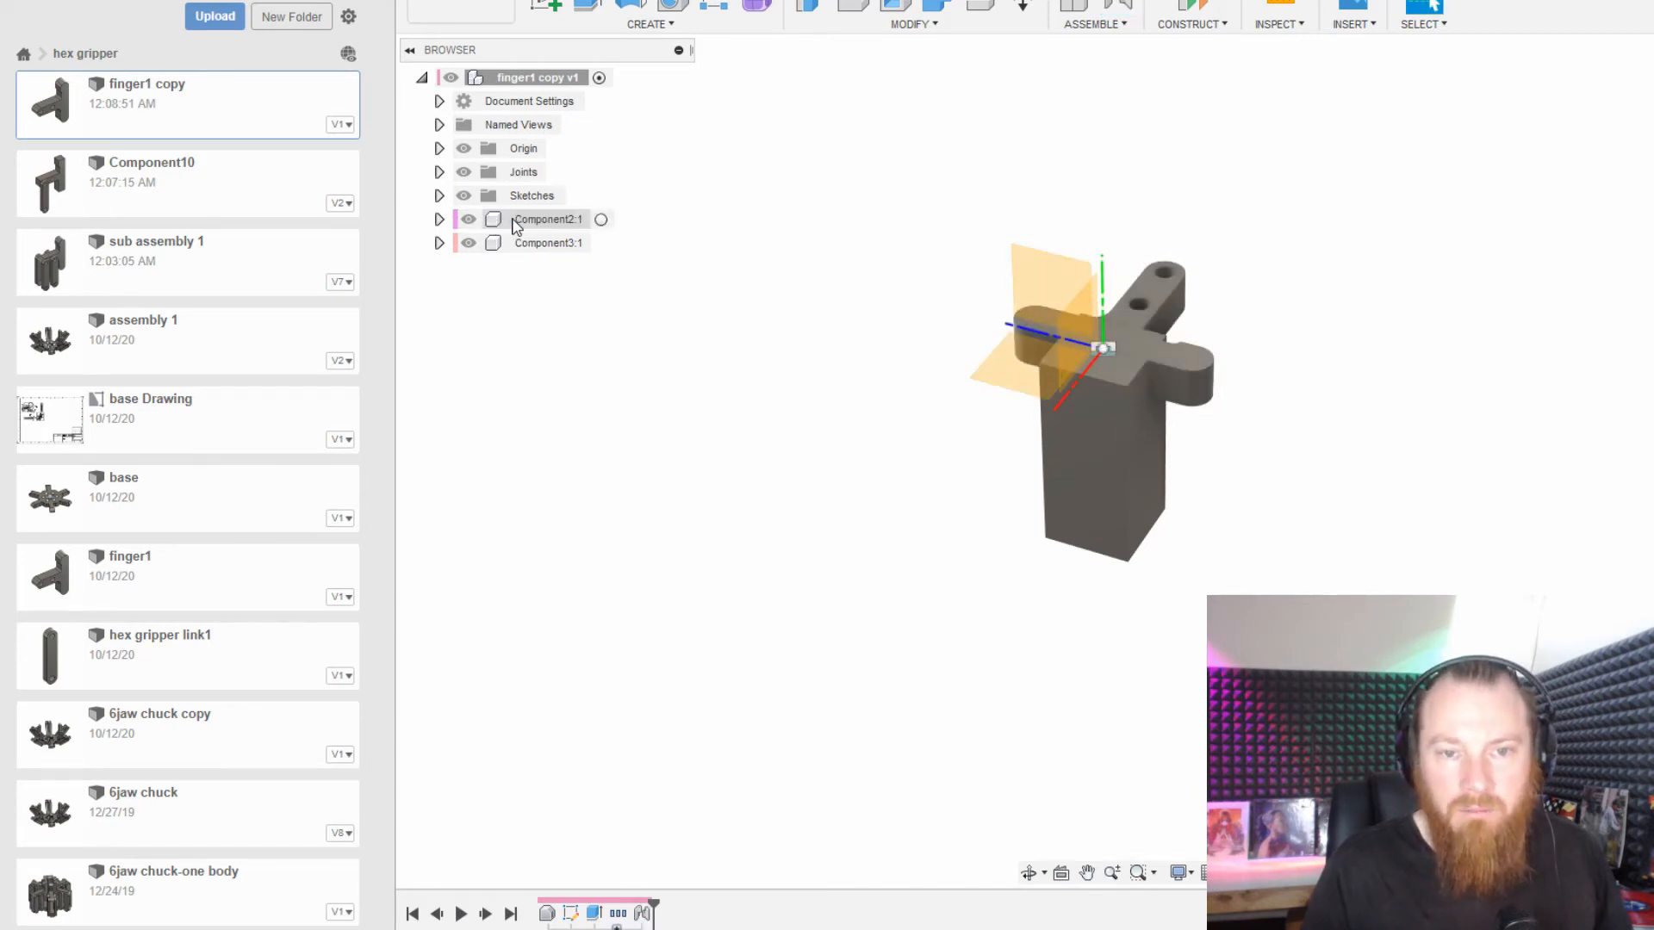
Remove the block component Component3:1 from the finger1 copy design.
click(515, 221)
click(521, 246)
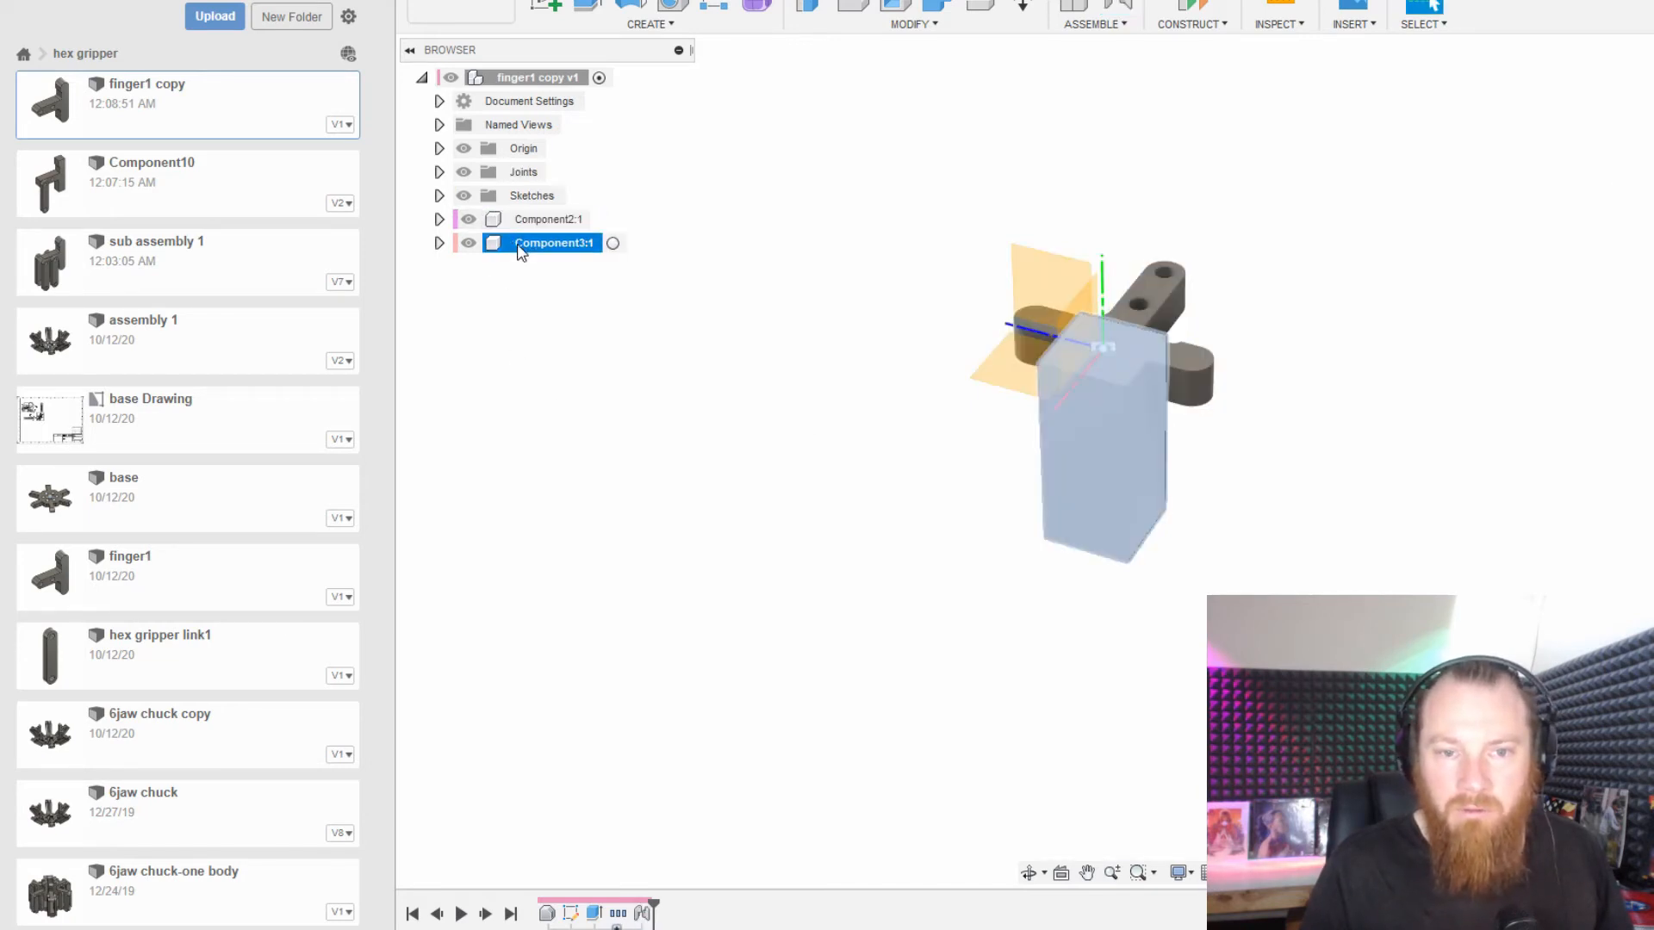
right_click(520, 250)
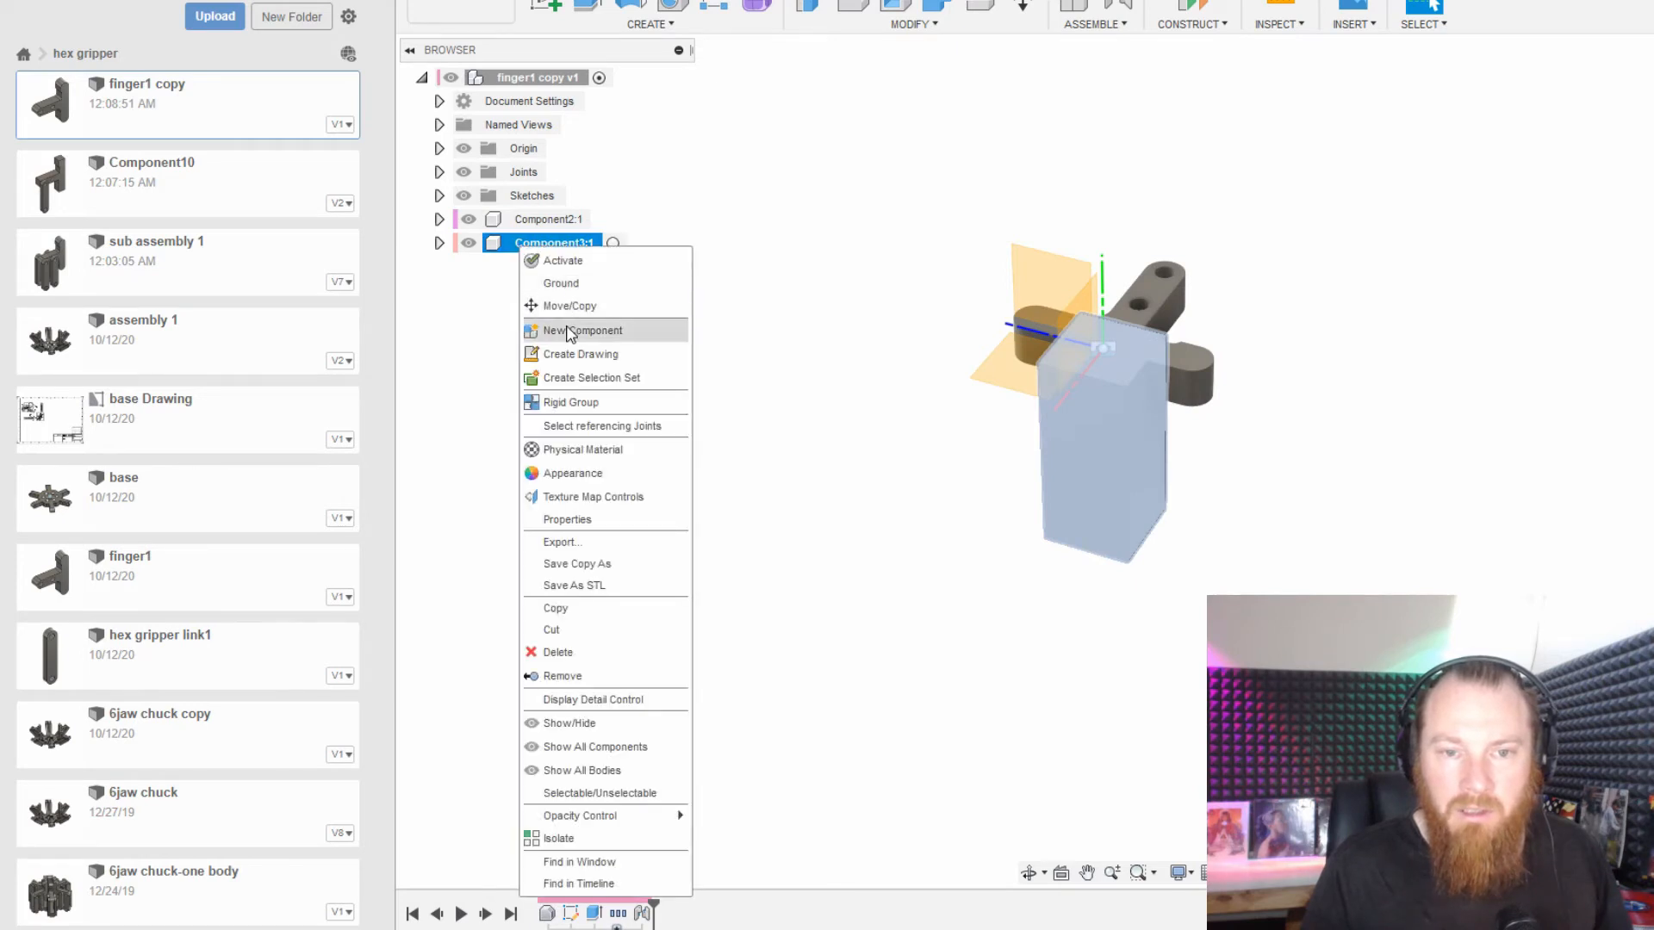
click(565, 676)
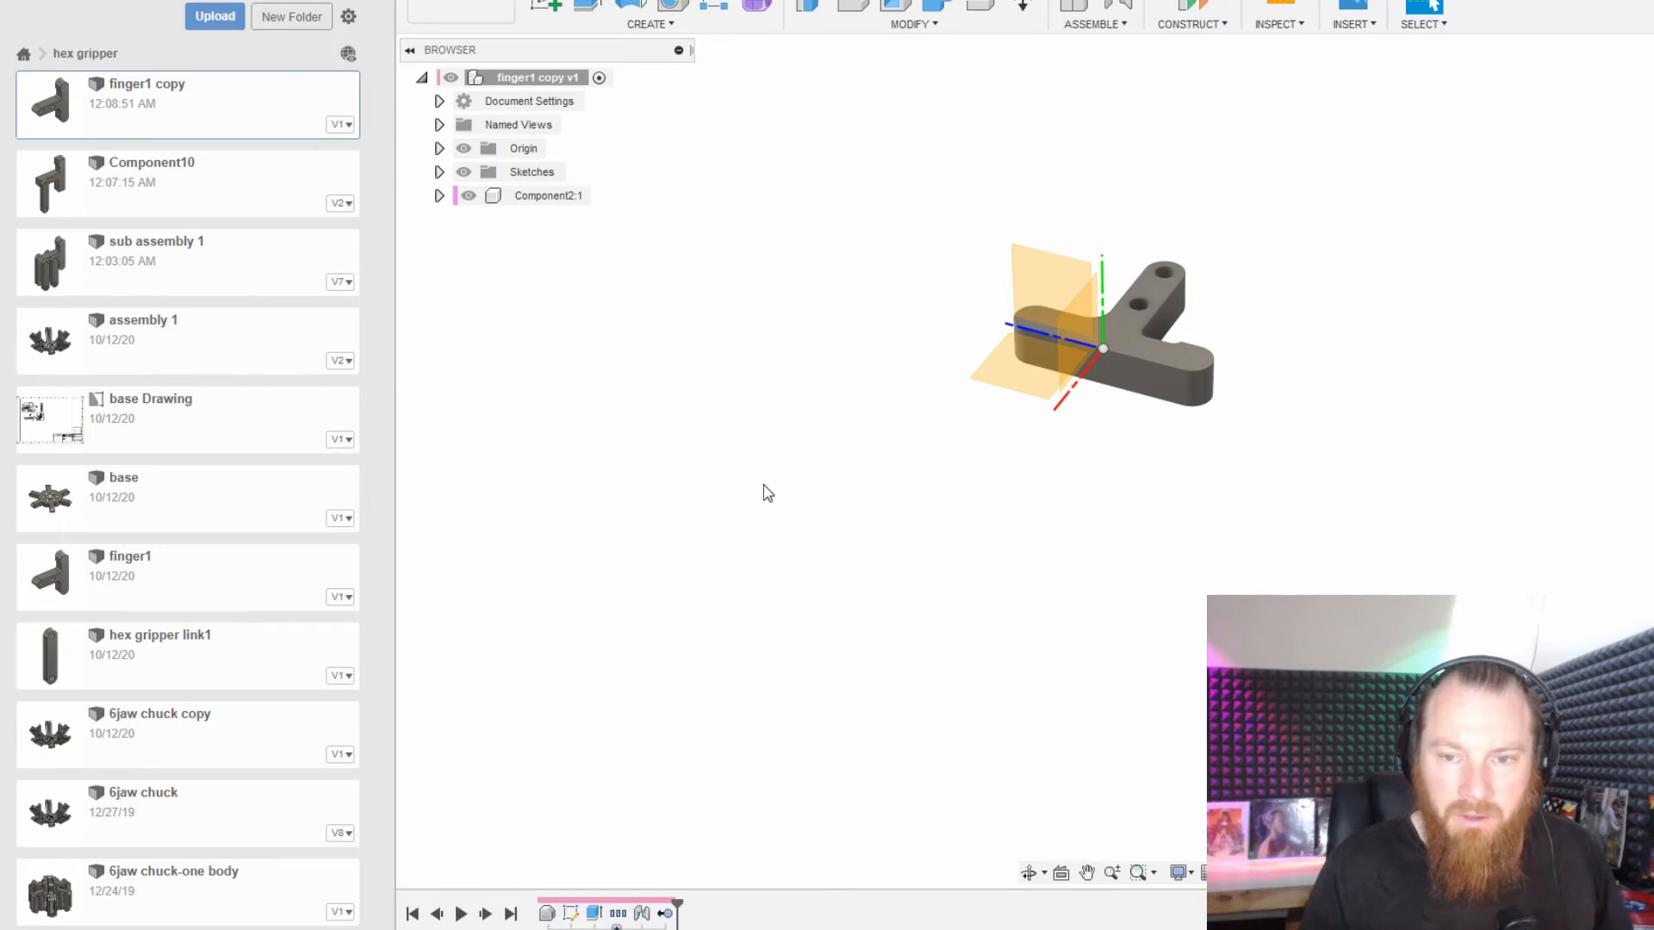
shift+middle_drag(1225, 539, 1125, 515)
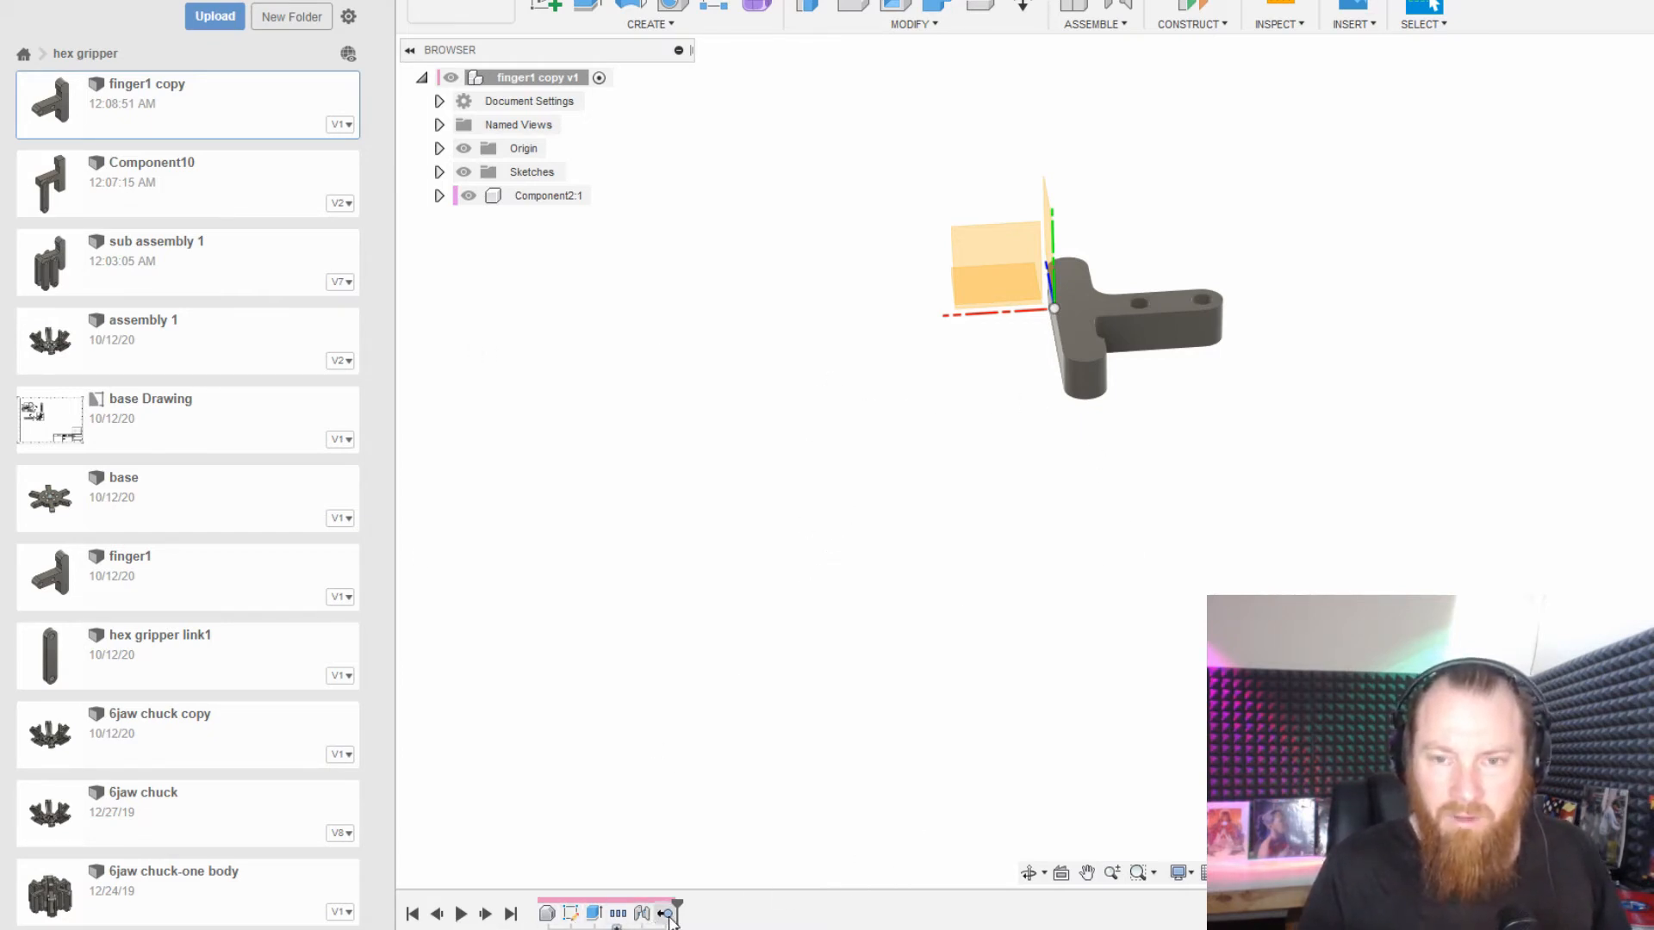
Hide the origin planes in the finger1 copy design and examine the repositioned finger up close.
click(464, 148)
scroll(1061, 362, up, 2)
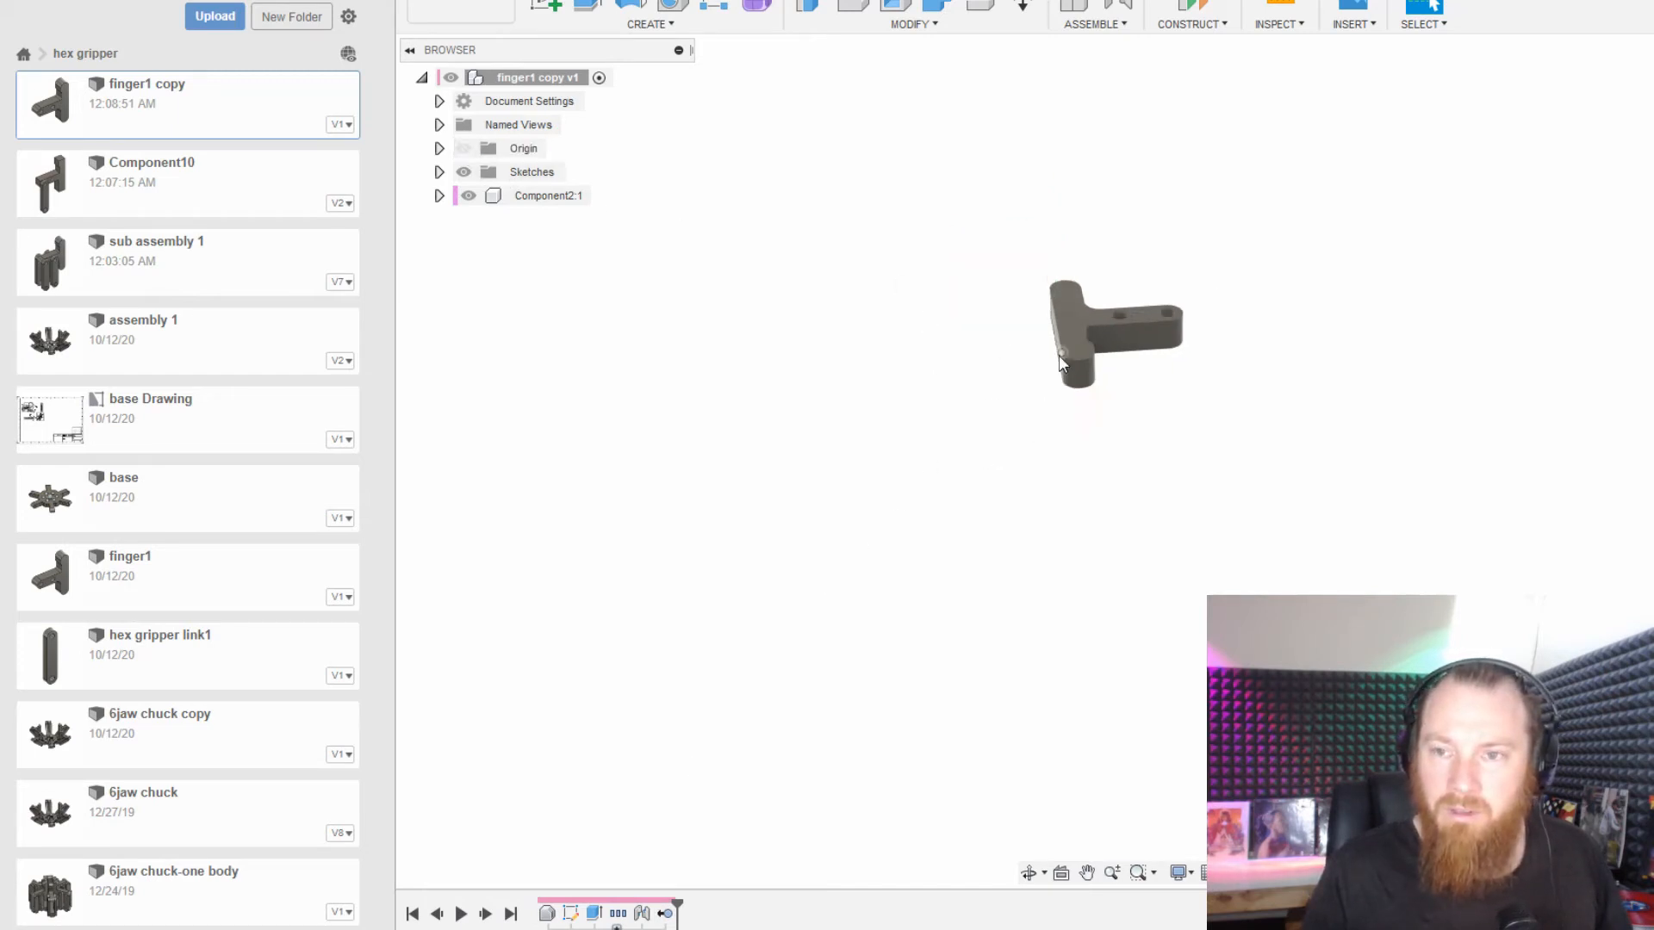
scroll(1088, 339, down, 5)
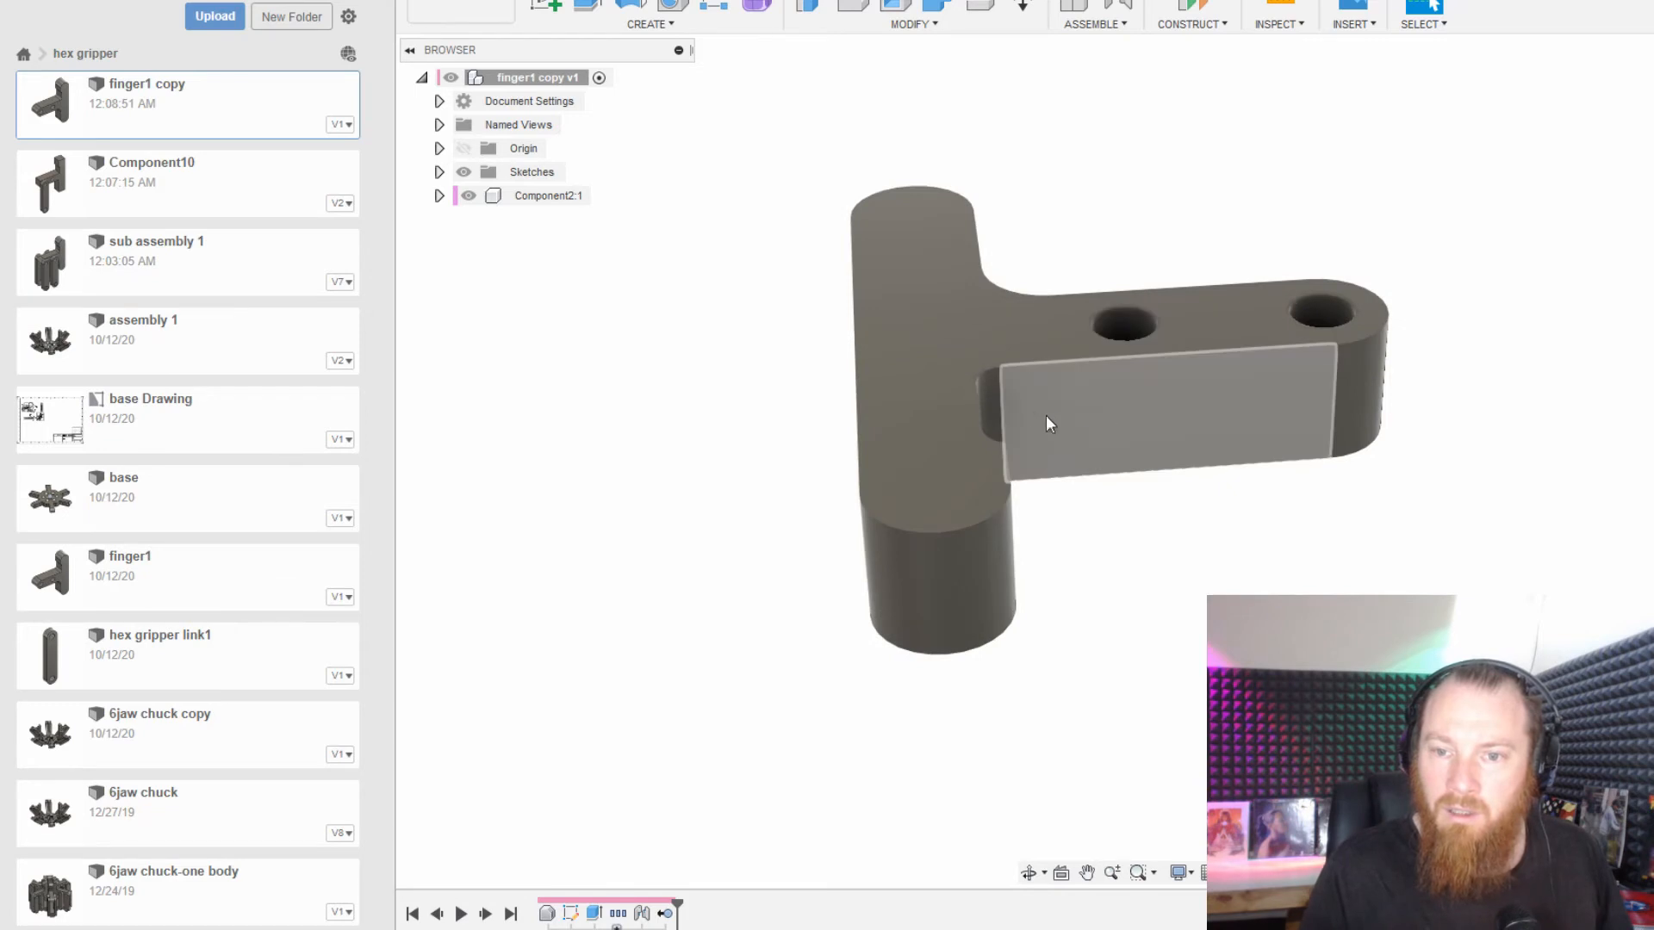
shift+middle_drag(1052, 414, 1109, 451)
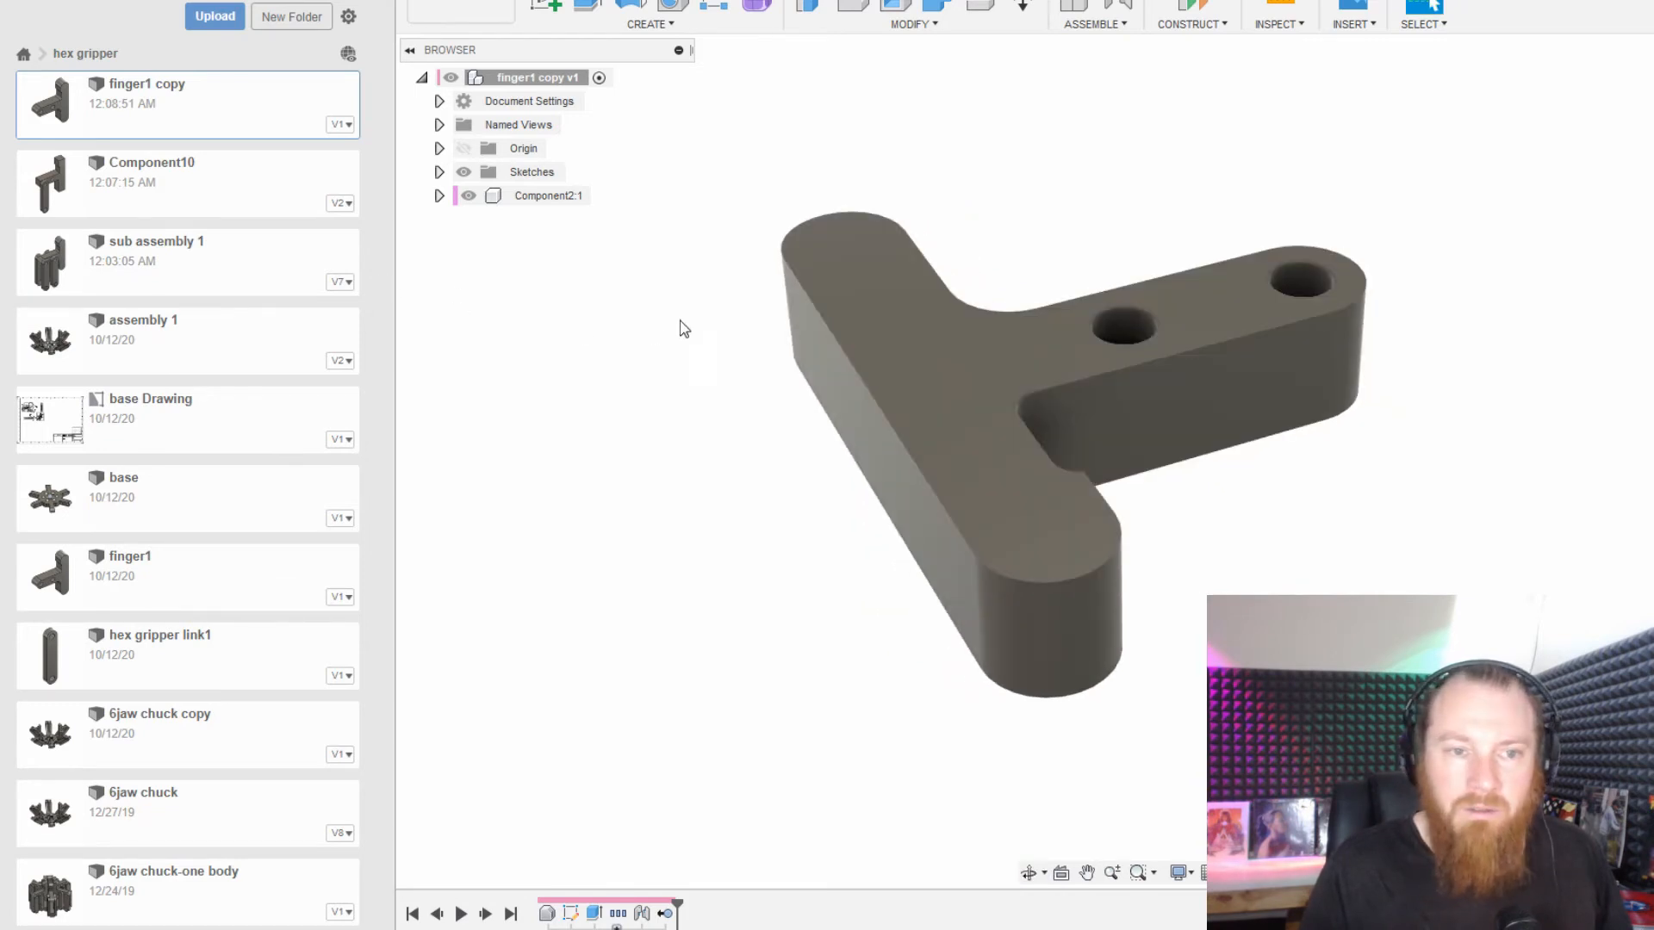
Save a new version of the finger1 copy design with the default description and create a new drawing from it.
key(ctrl+s)
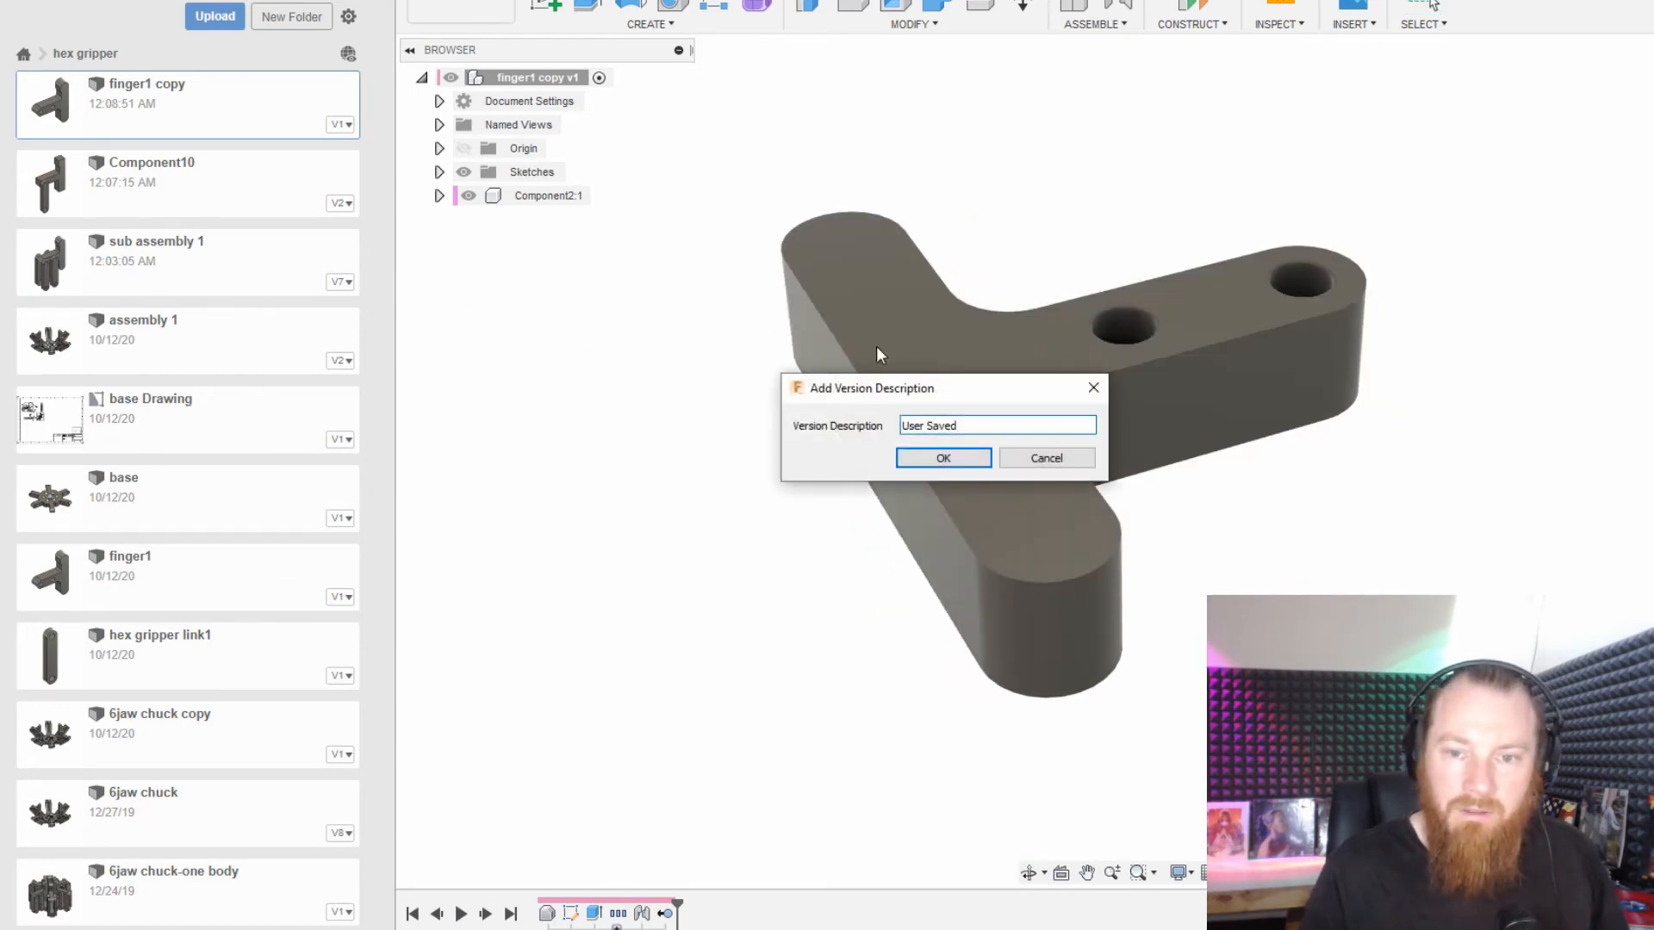
click(944, 457)
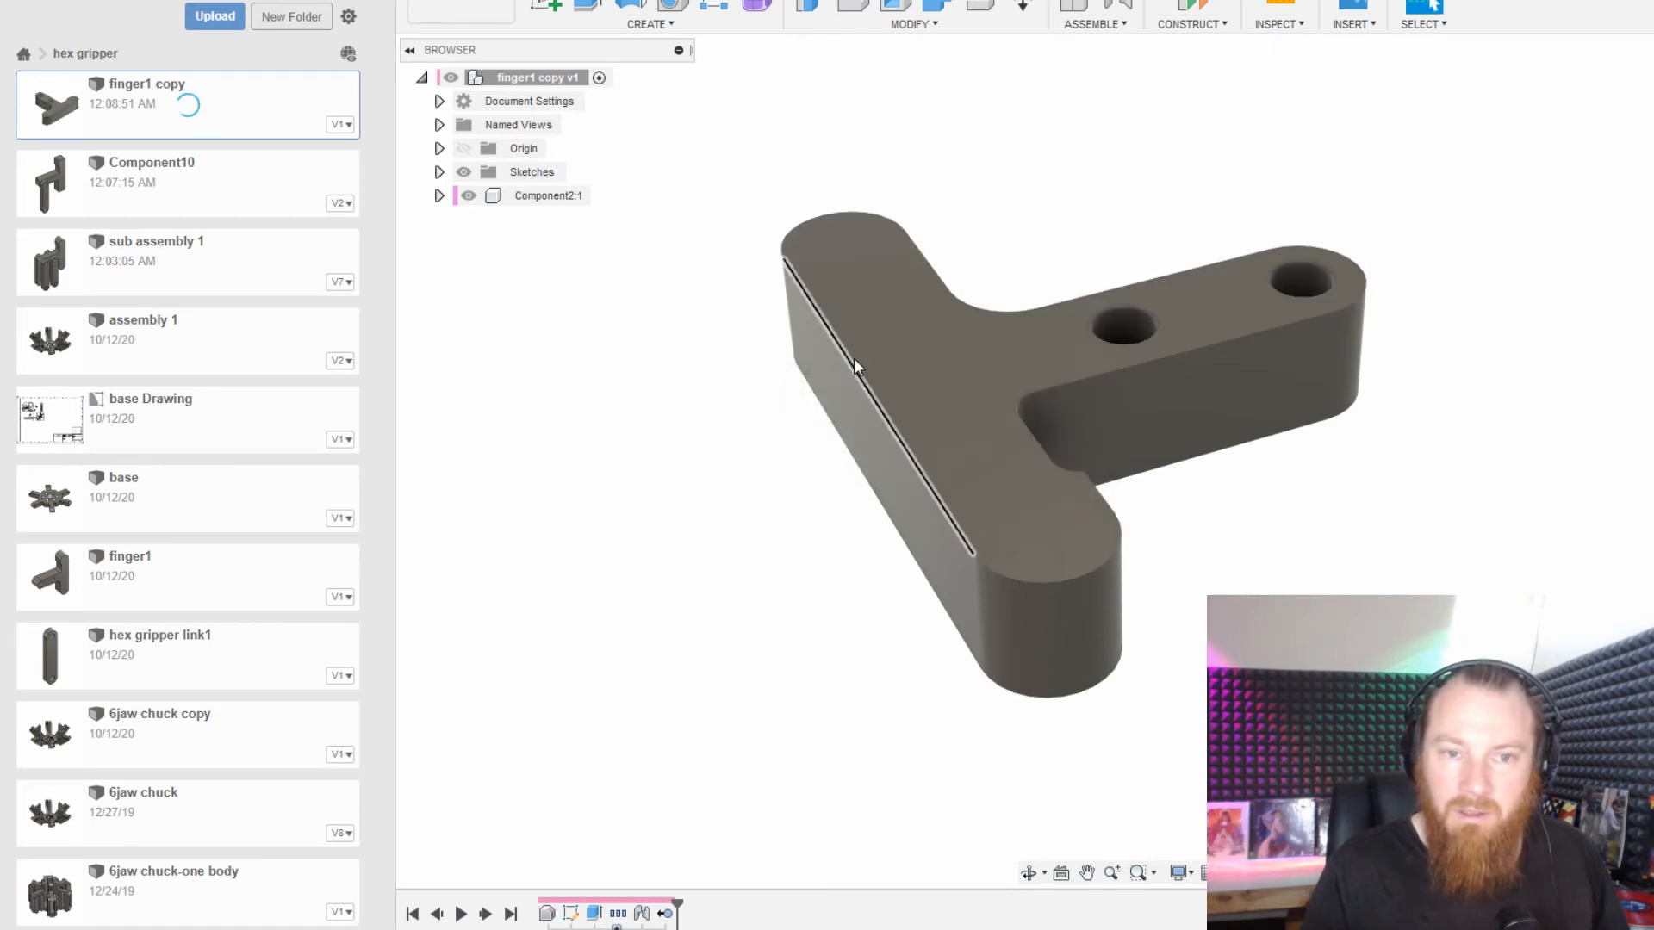
right_click(161, 101)
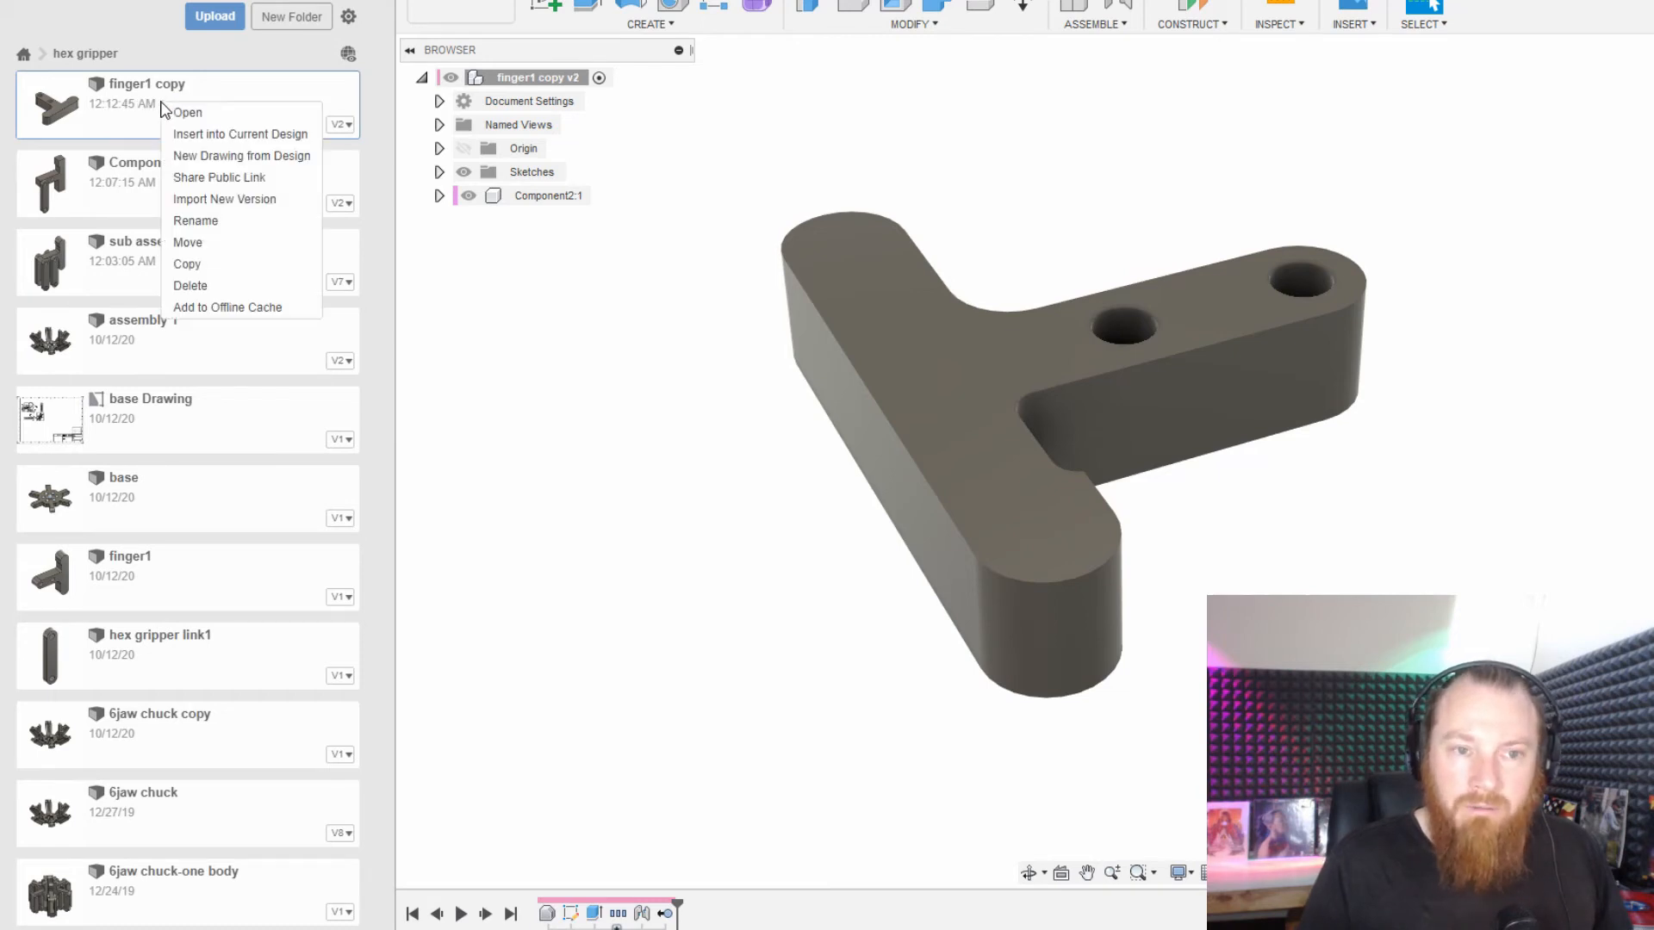
click(200, 158)
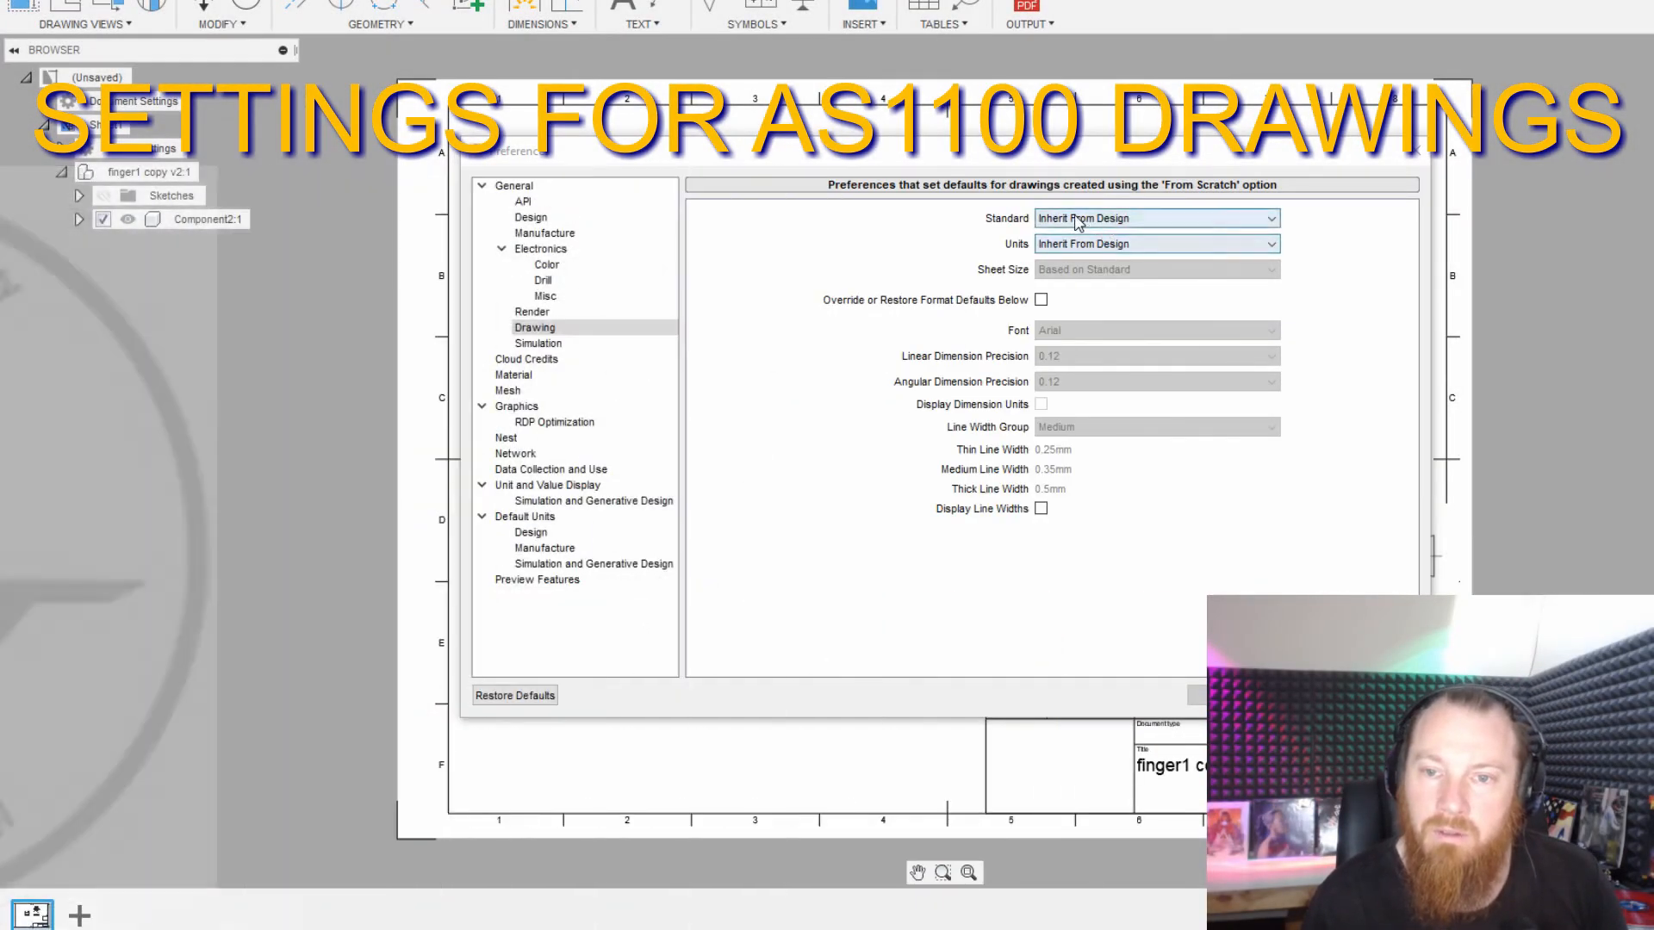
Set the drawing preferences for new drawings to the ISO standard and mm units.
click(1069, 219)
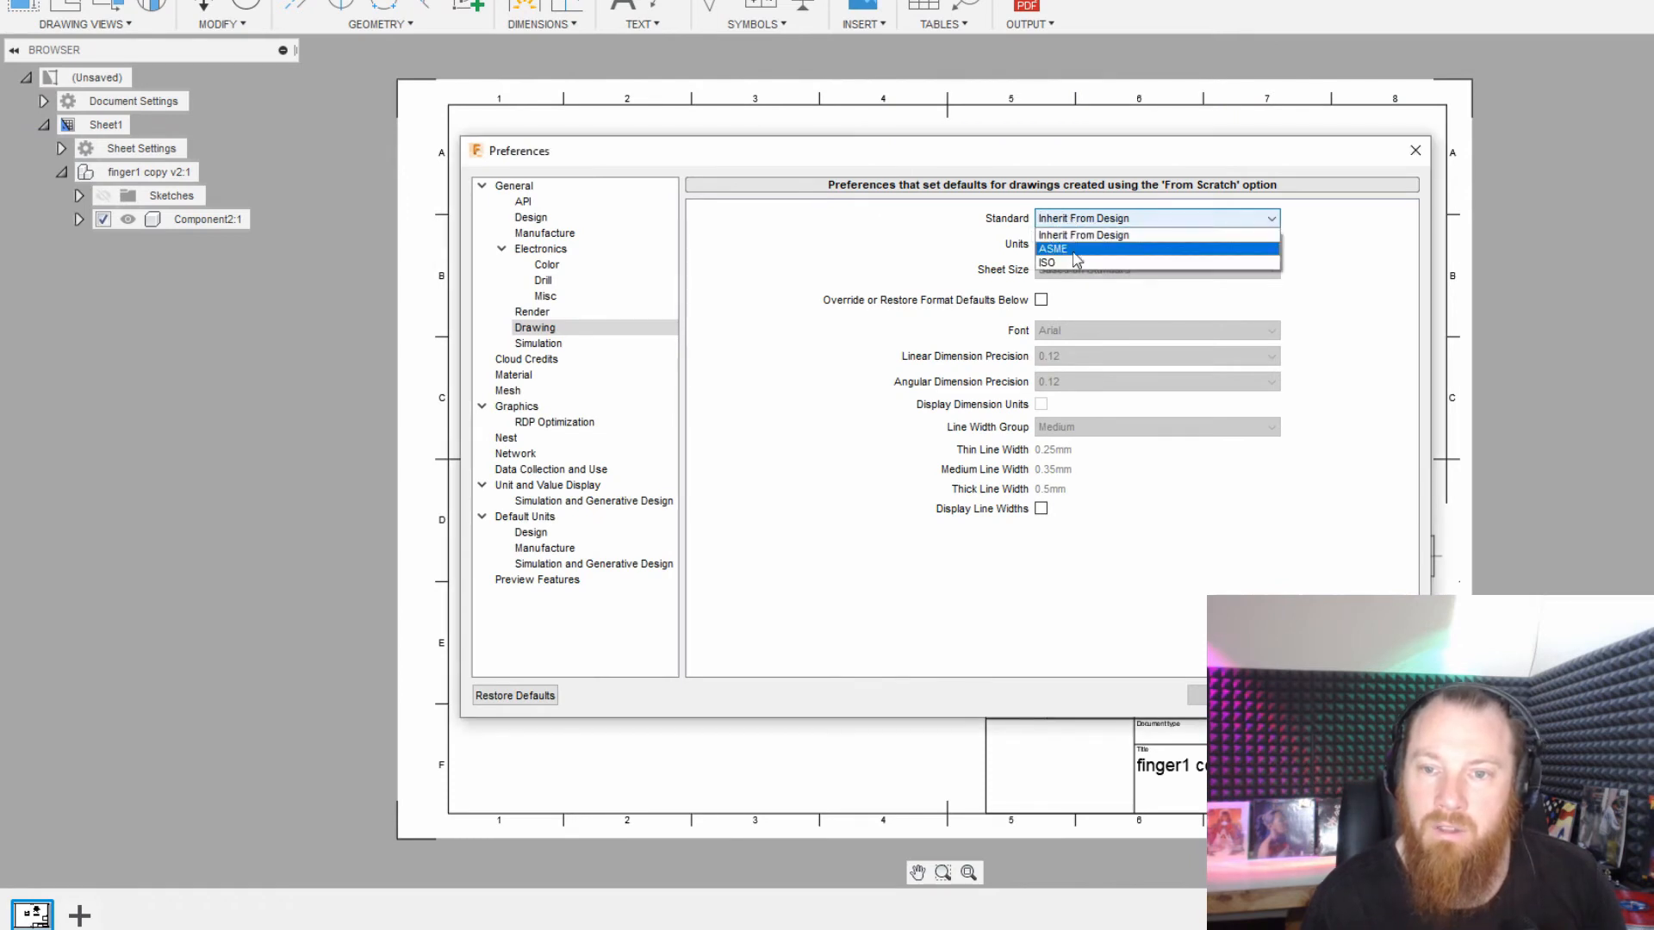
click(1062, 264)
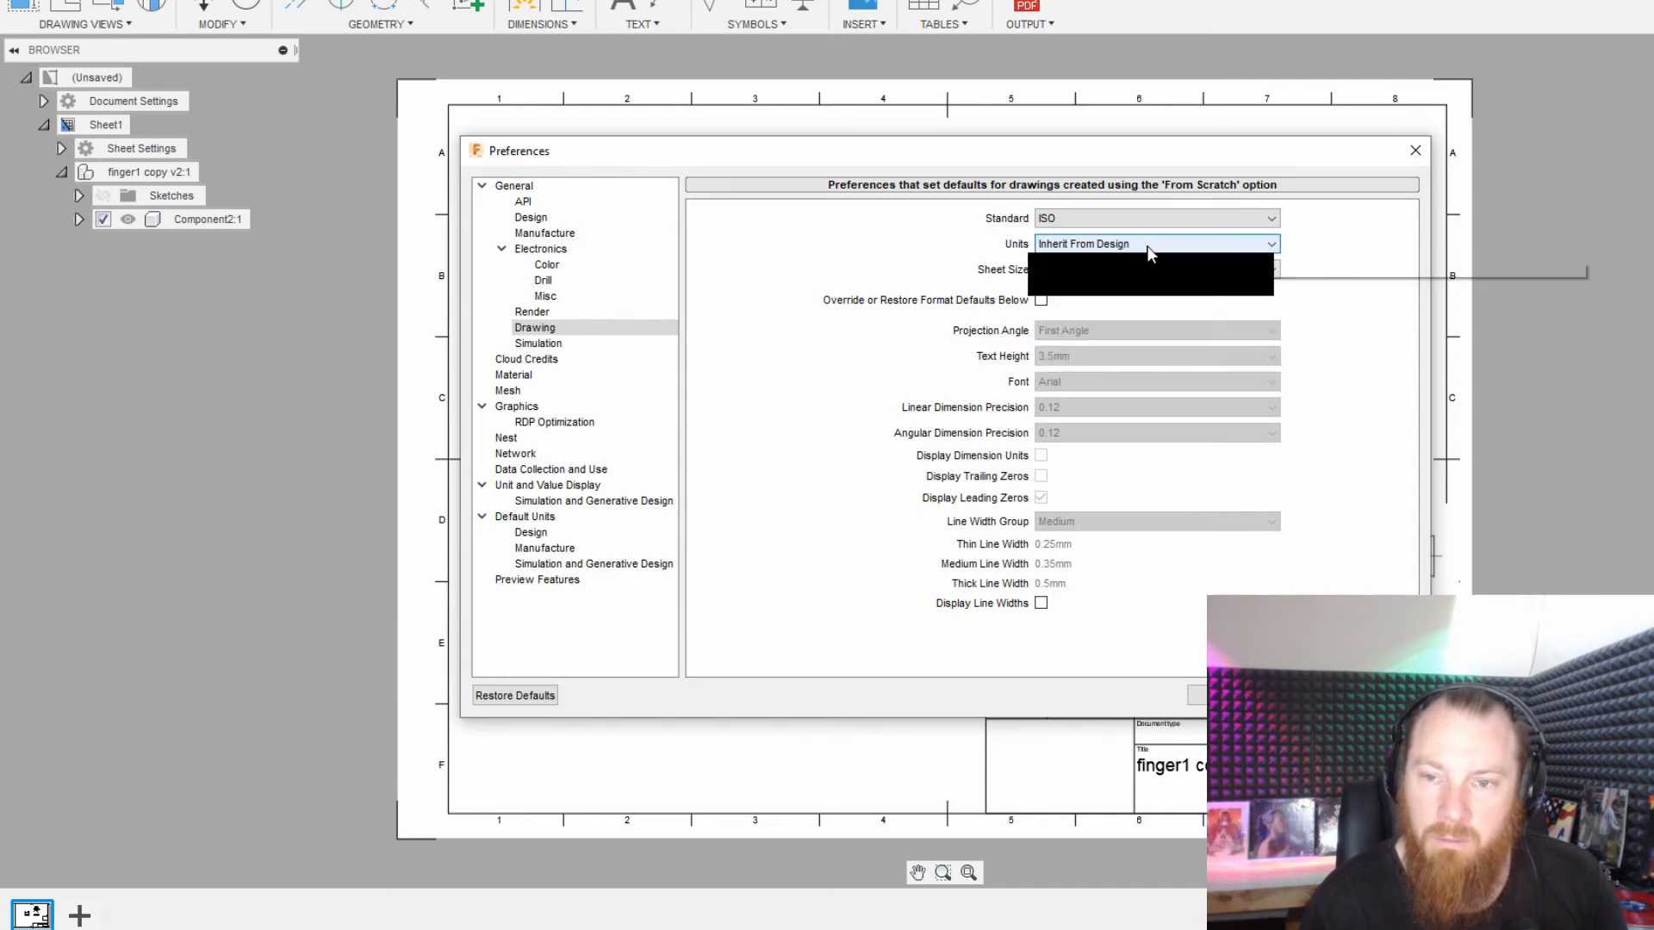
click(1138, 246)
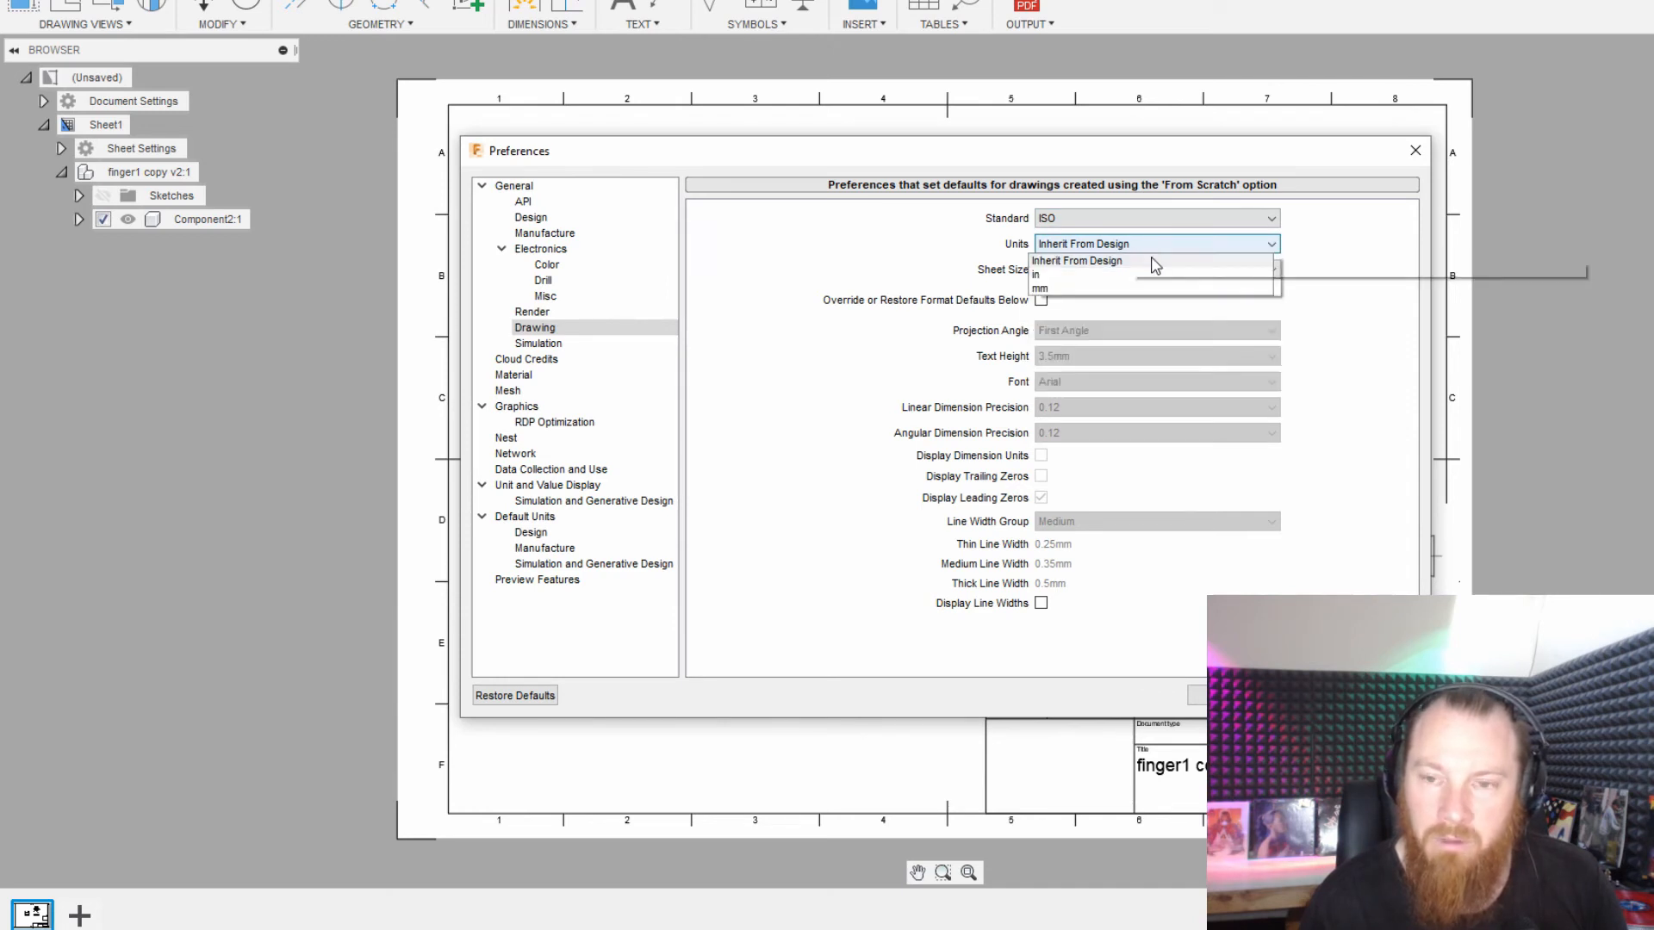
click(1073, 288)
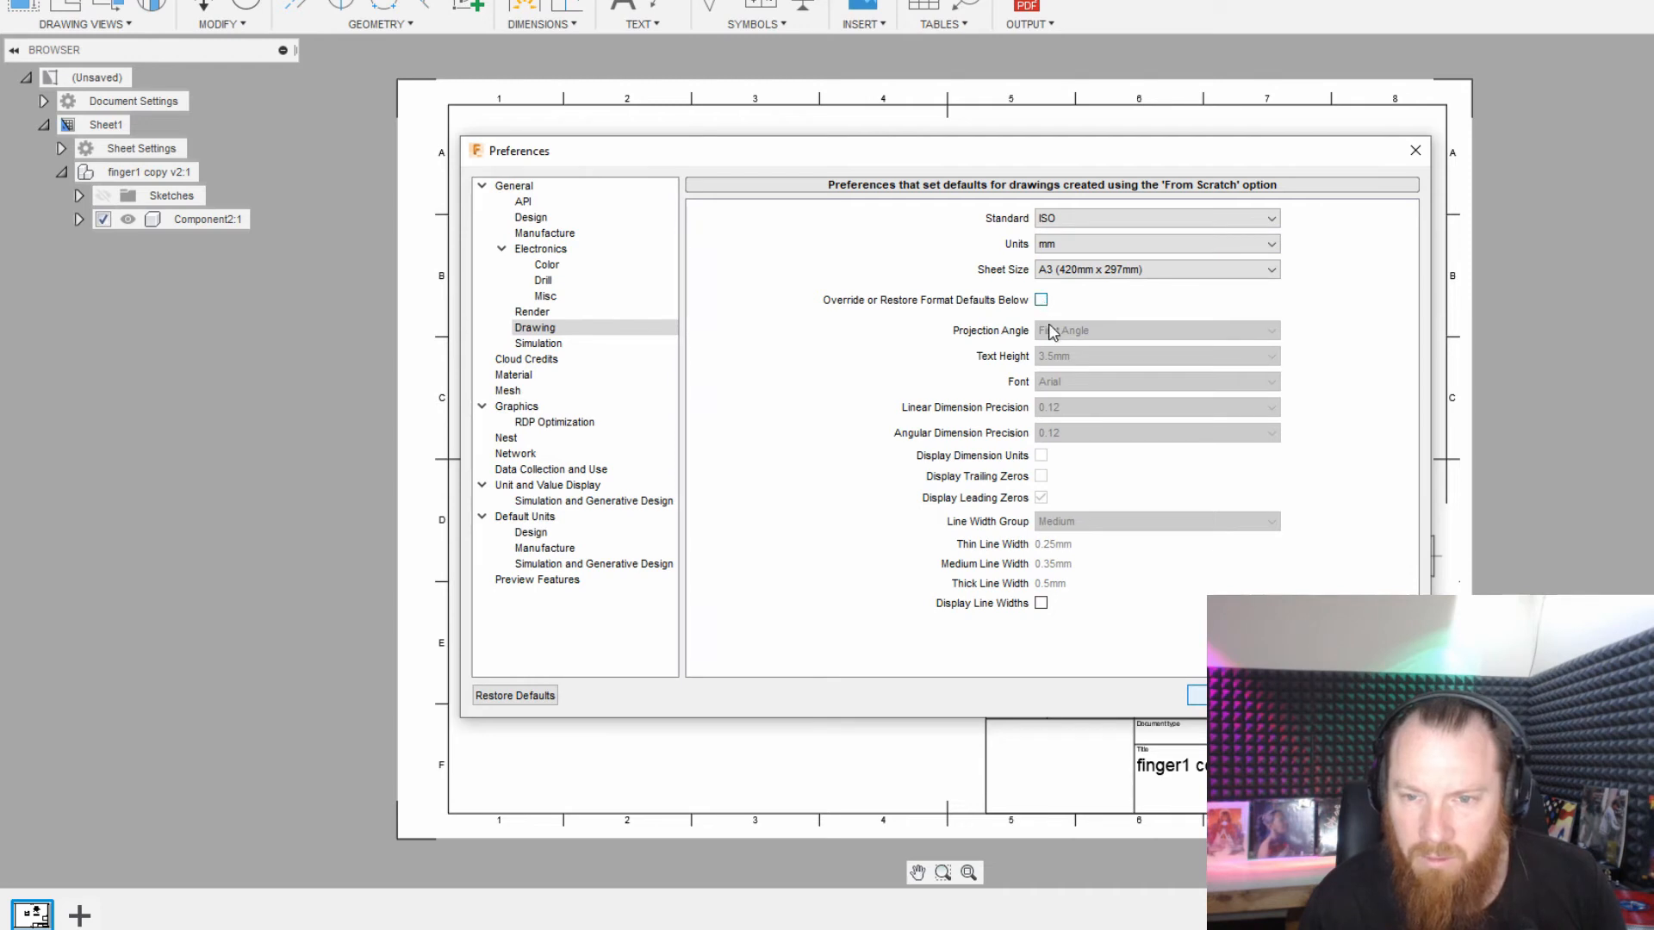
Enable overriding the drawing format defaults and set the projection angle to Third Angle.
click(1042, 301)
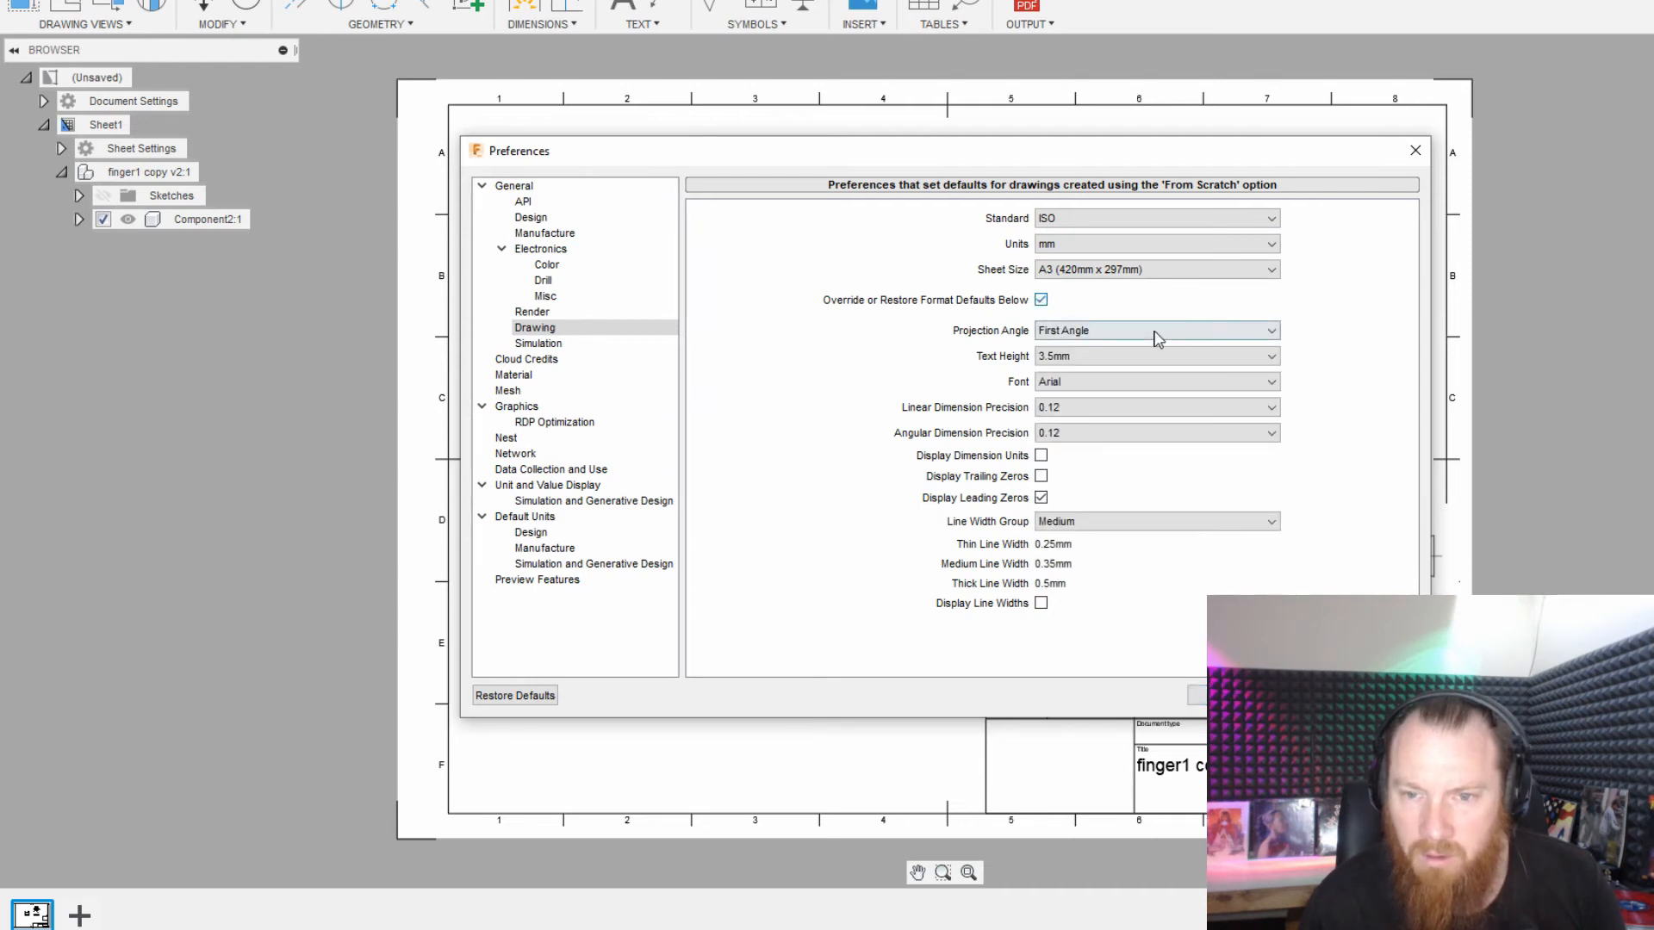
click(1270, 335)
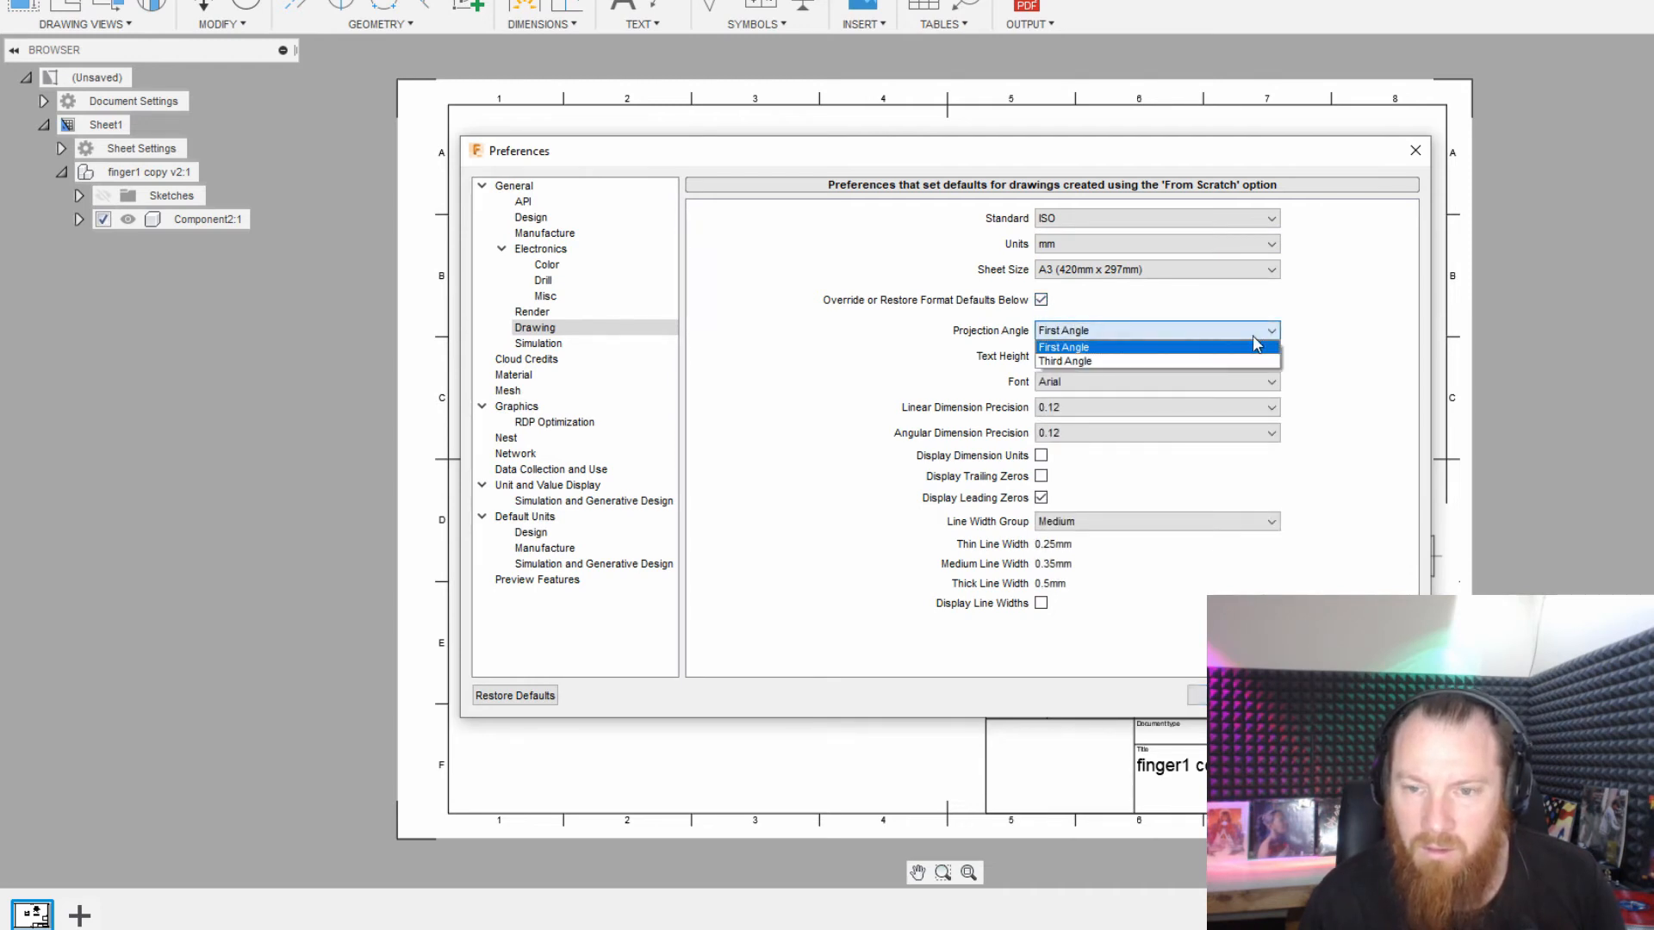
click(1103, 362)
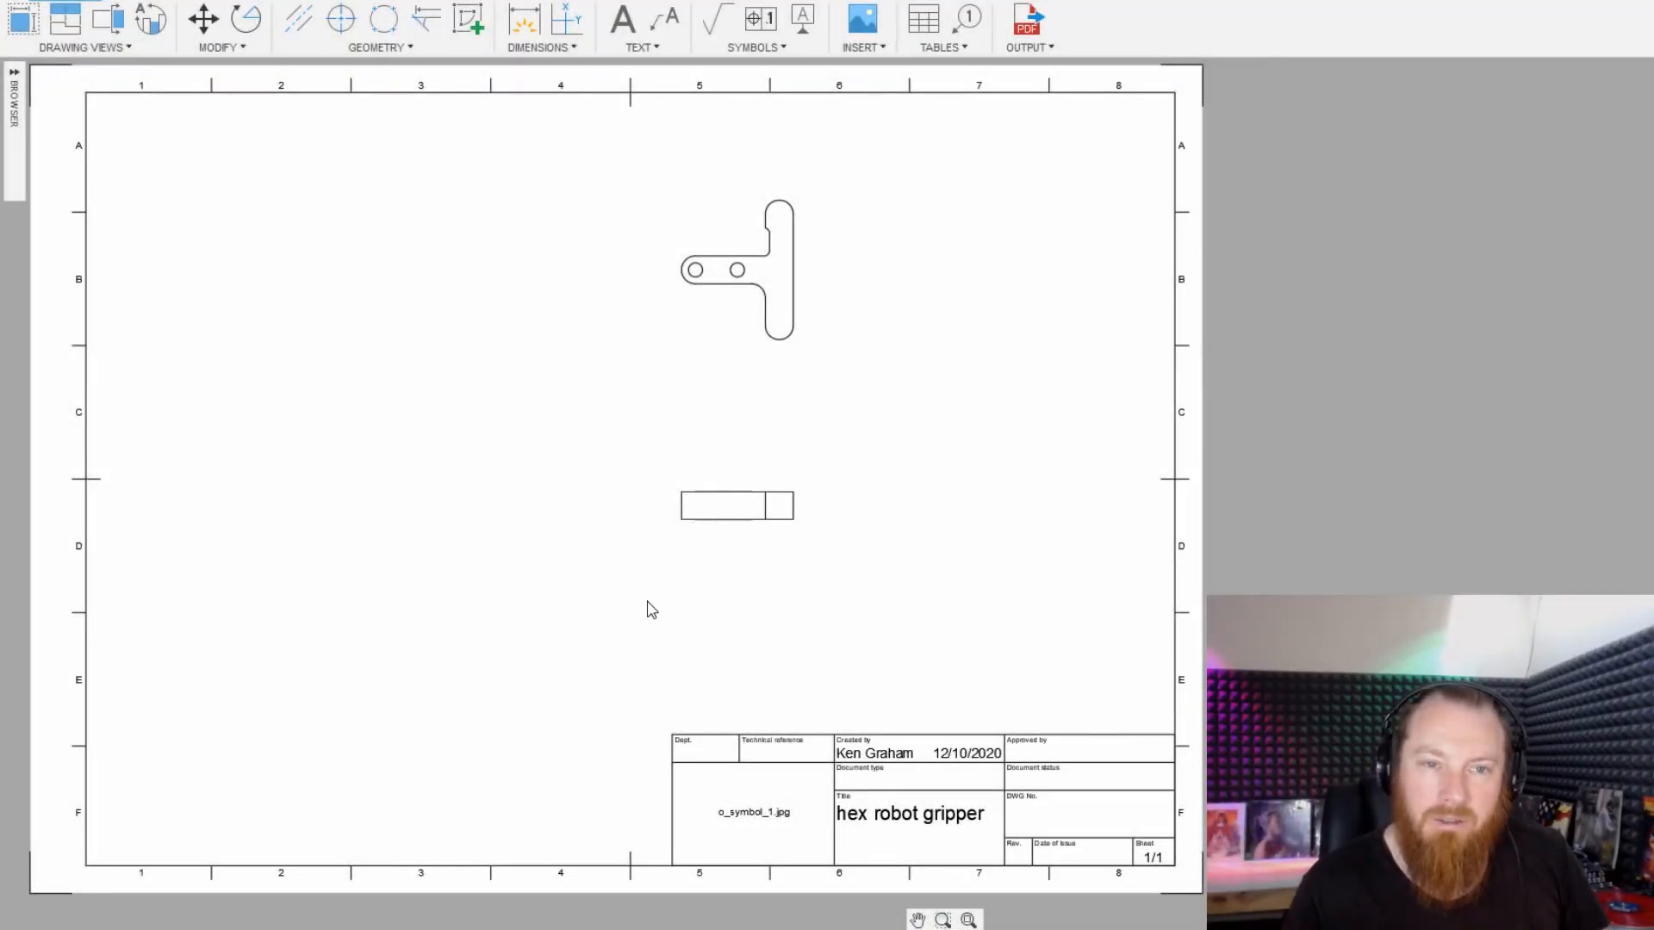
Add a projected view from the lower drawing view, placing it level with its parent in column 3 of the sheet.
click(735, 514)
key(Escape)
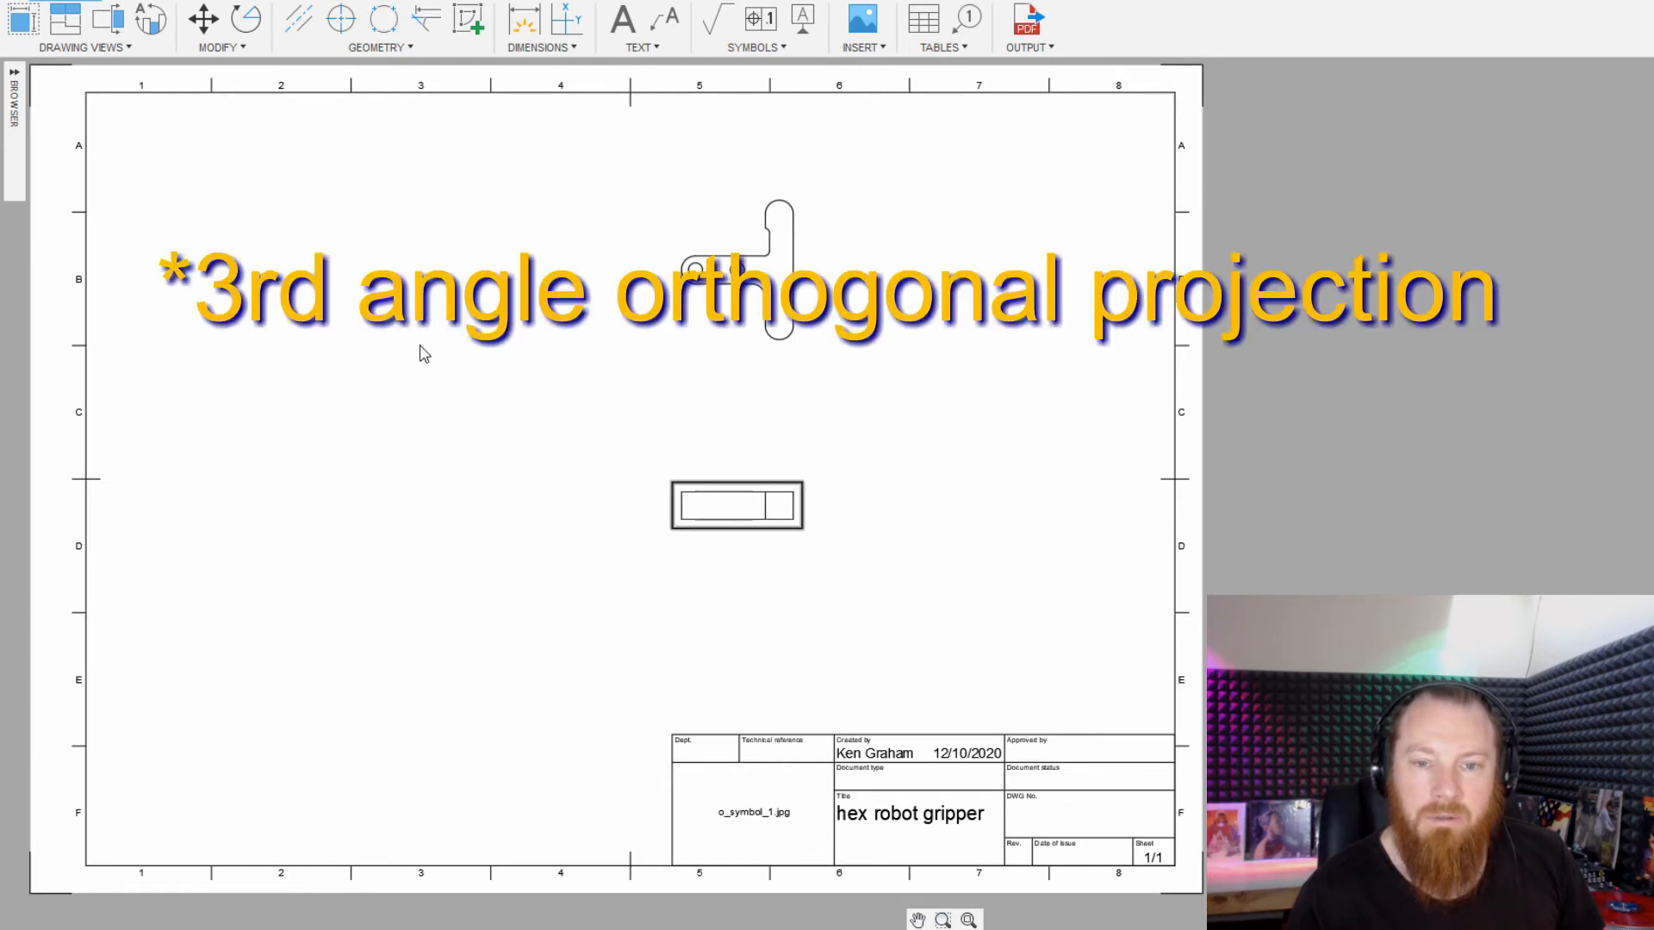
click(60, 26)
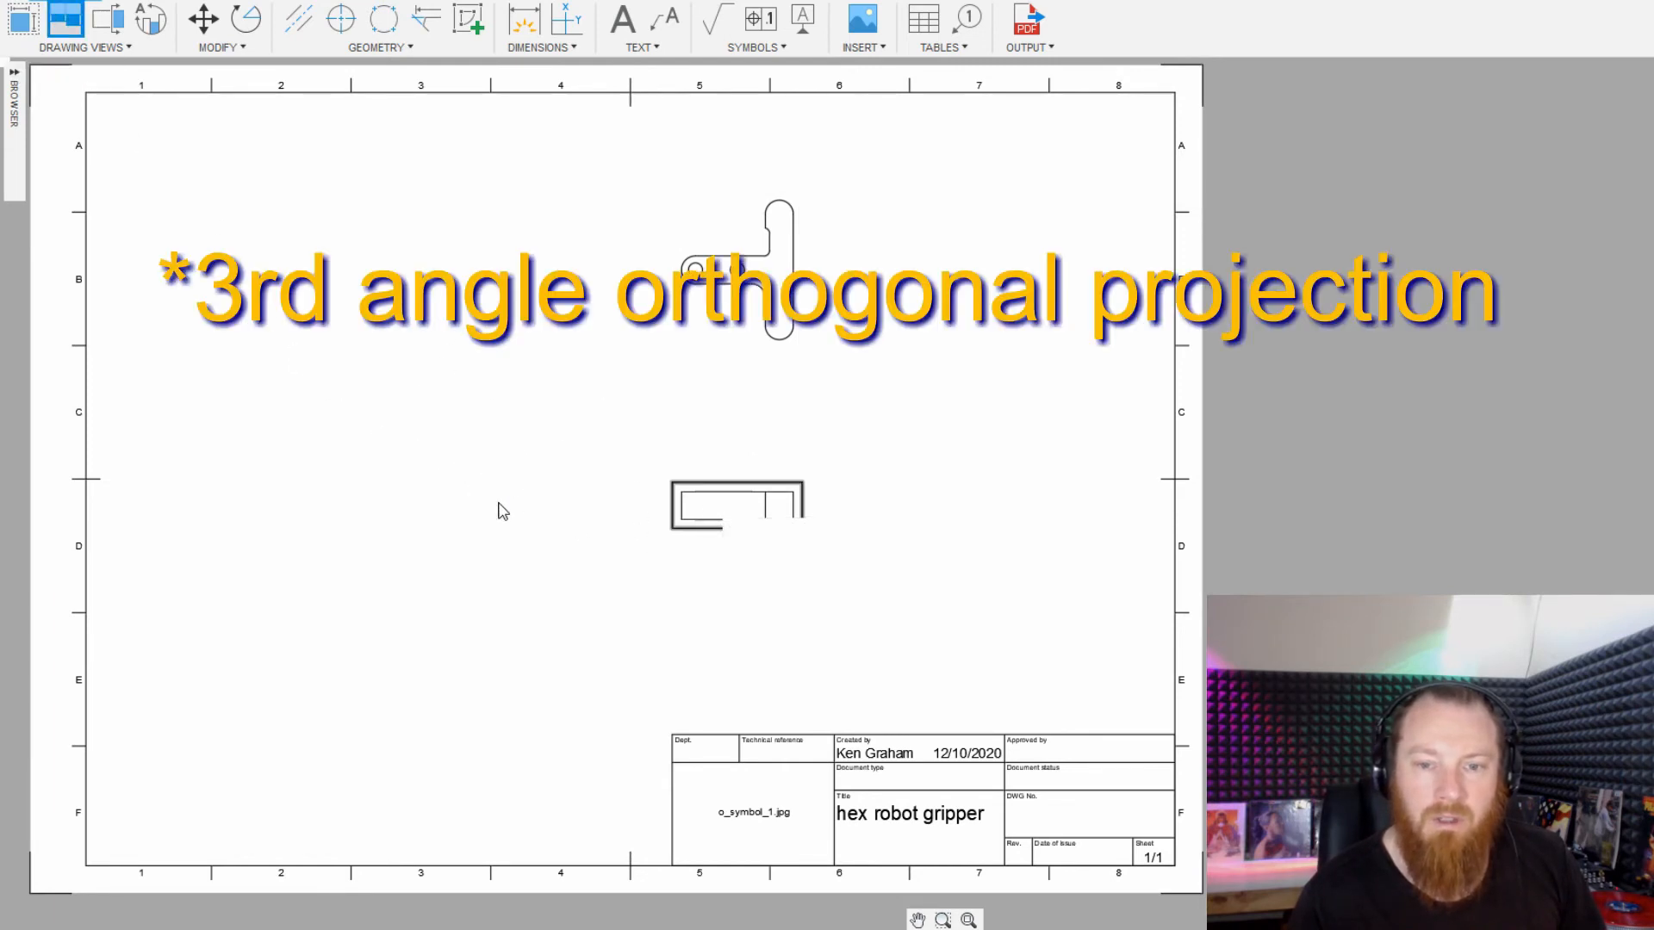
click(428, 507)
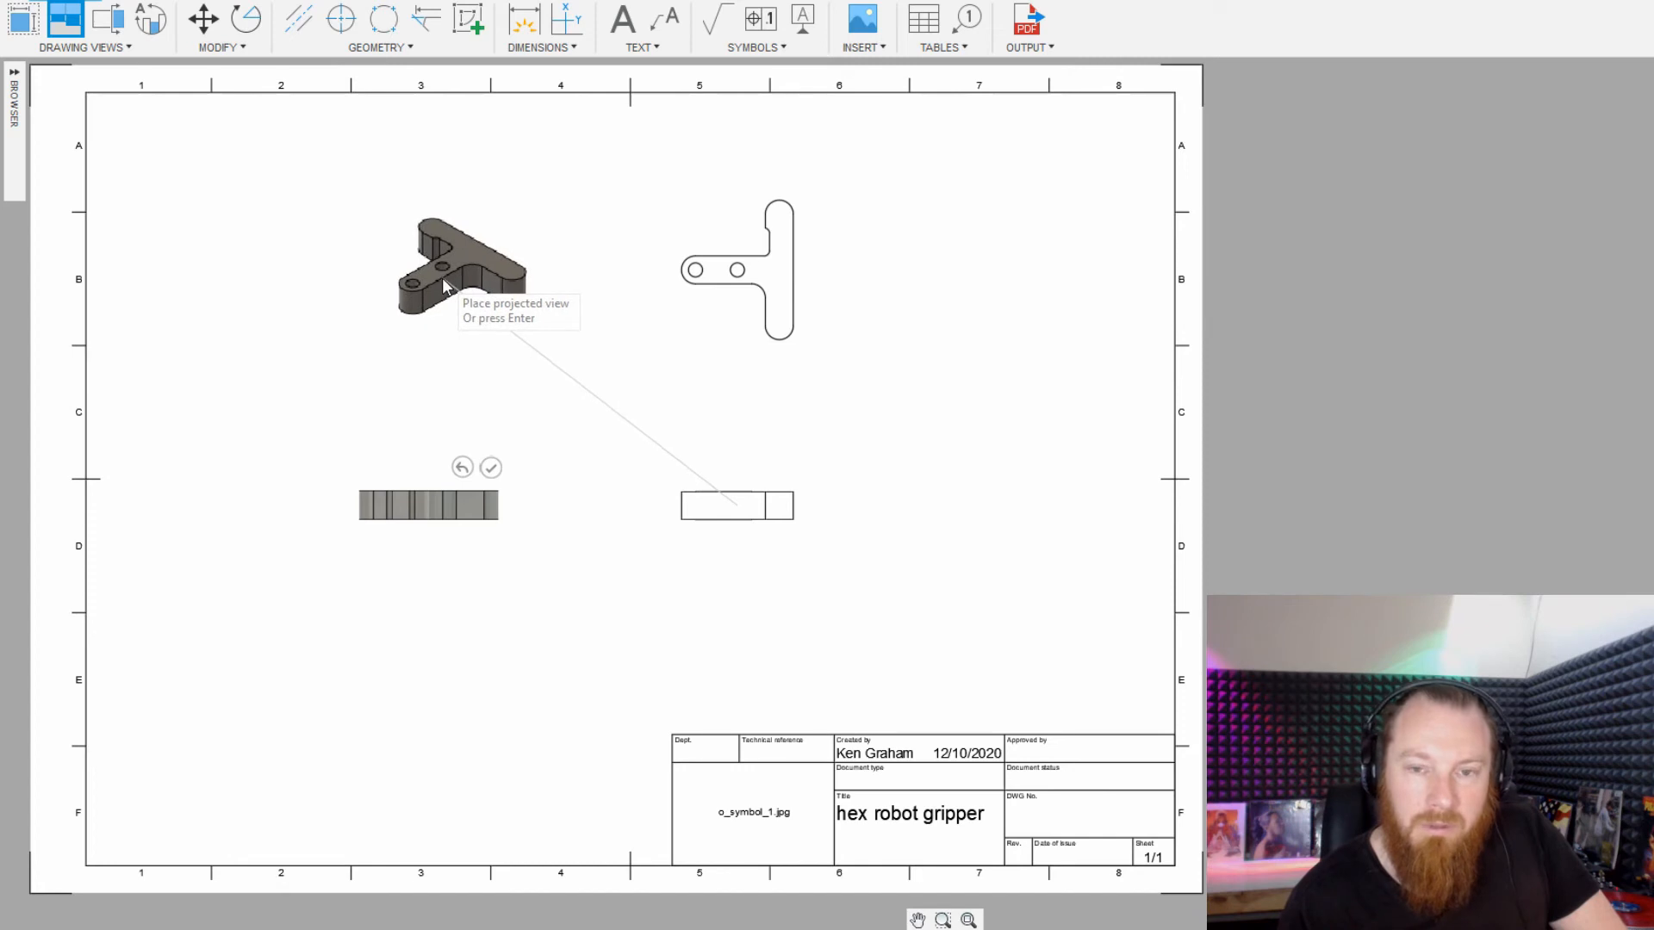
key(Return)
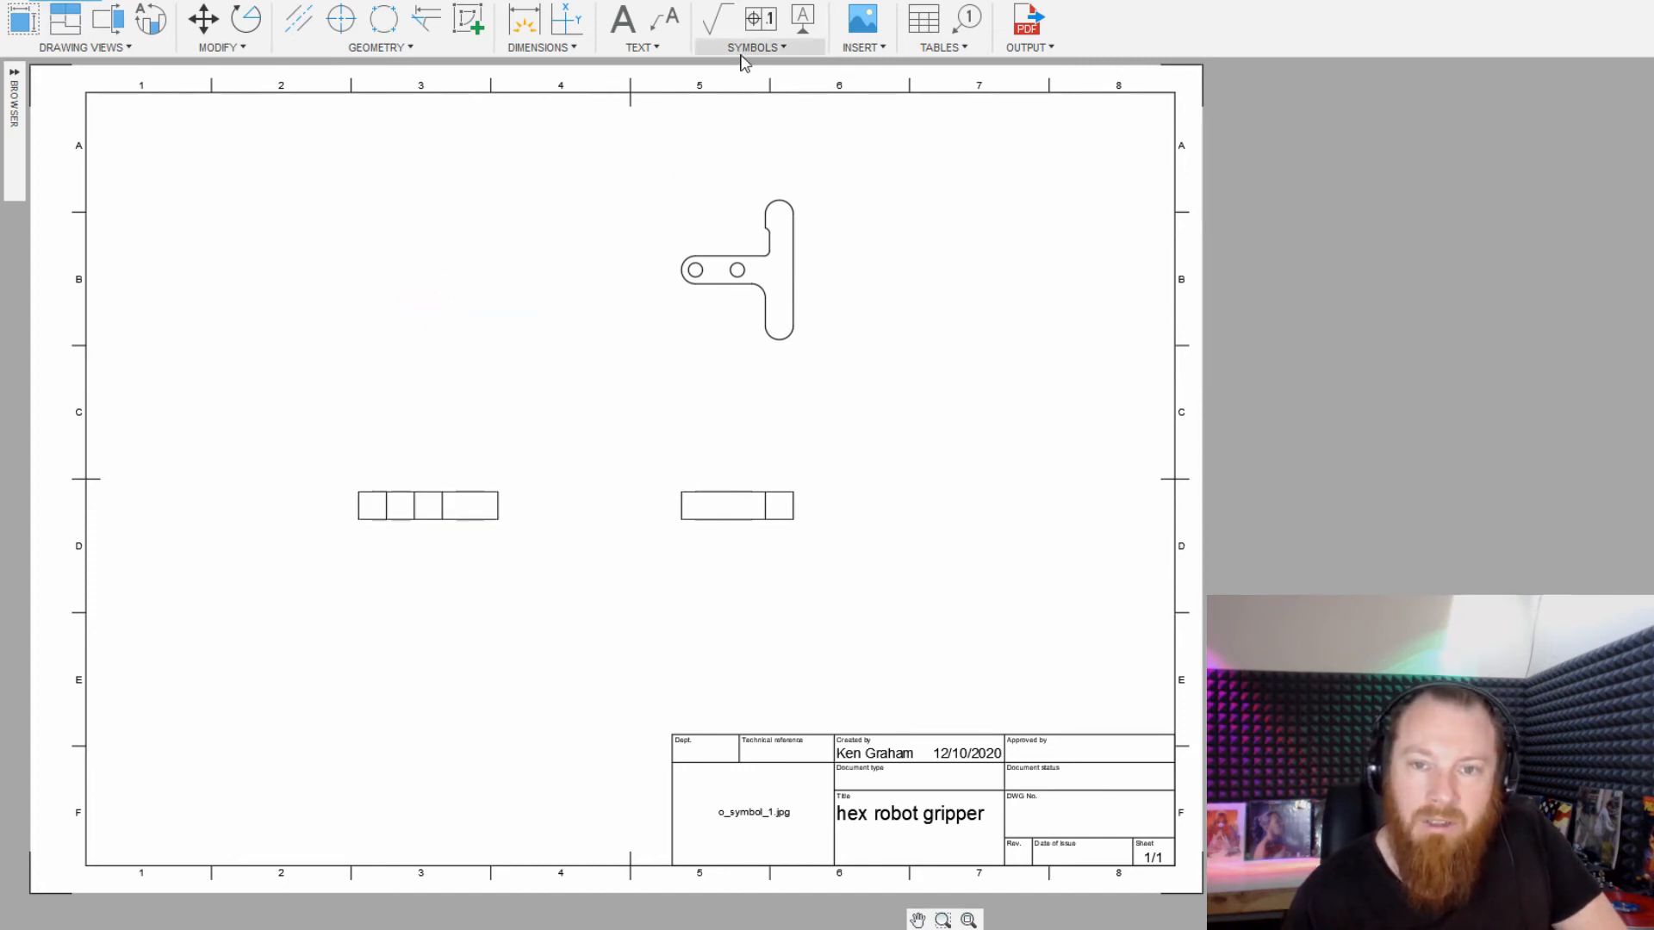
Dimension the overall horizontal length above both the projected side view and its parent view.
click(532, 50)
click(528, 63)
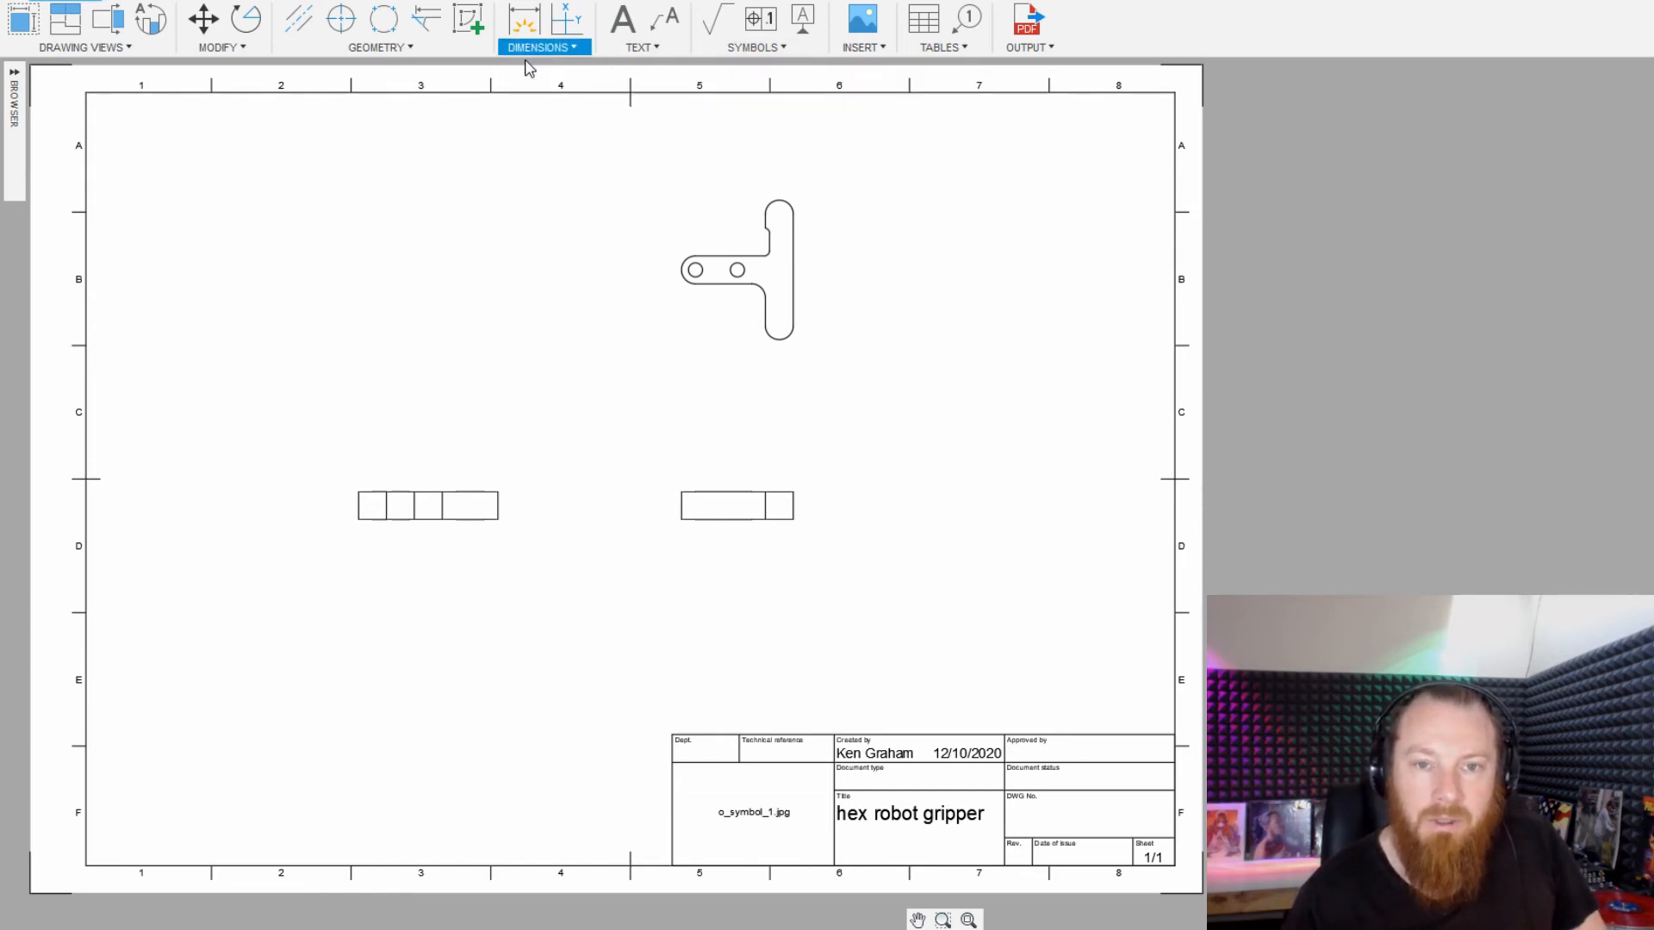
click(498, 492)
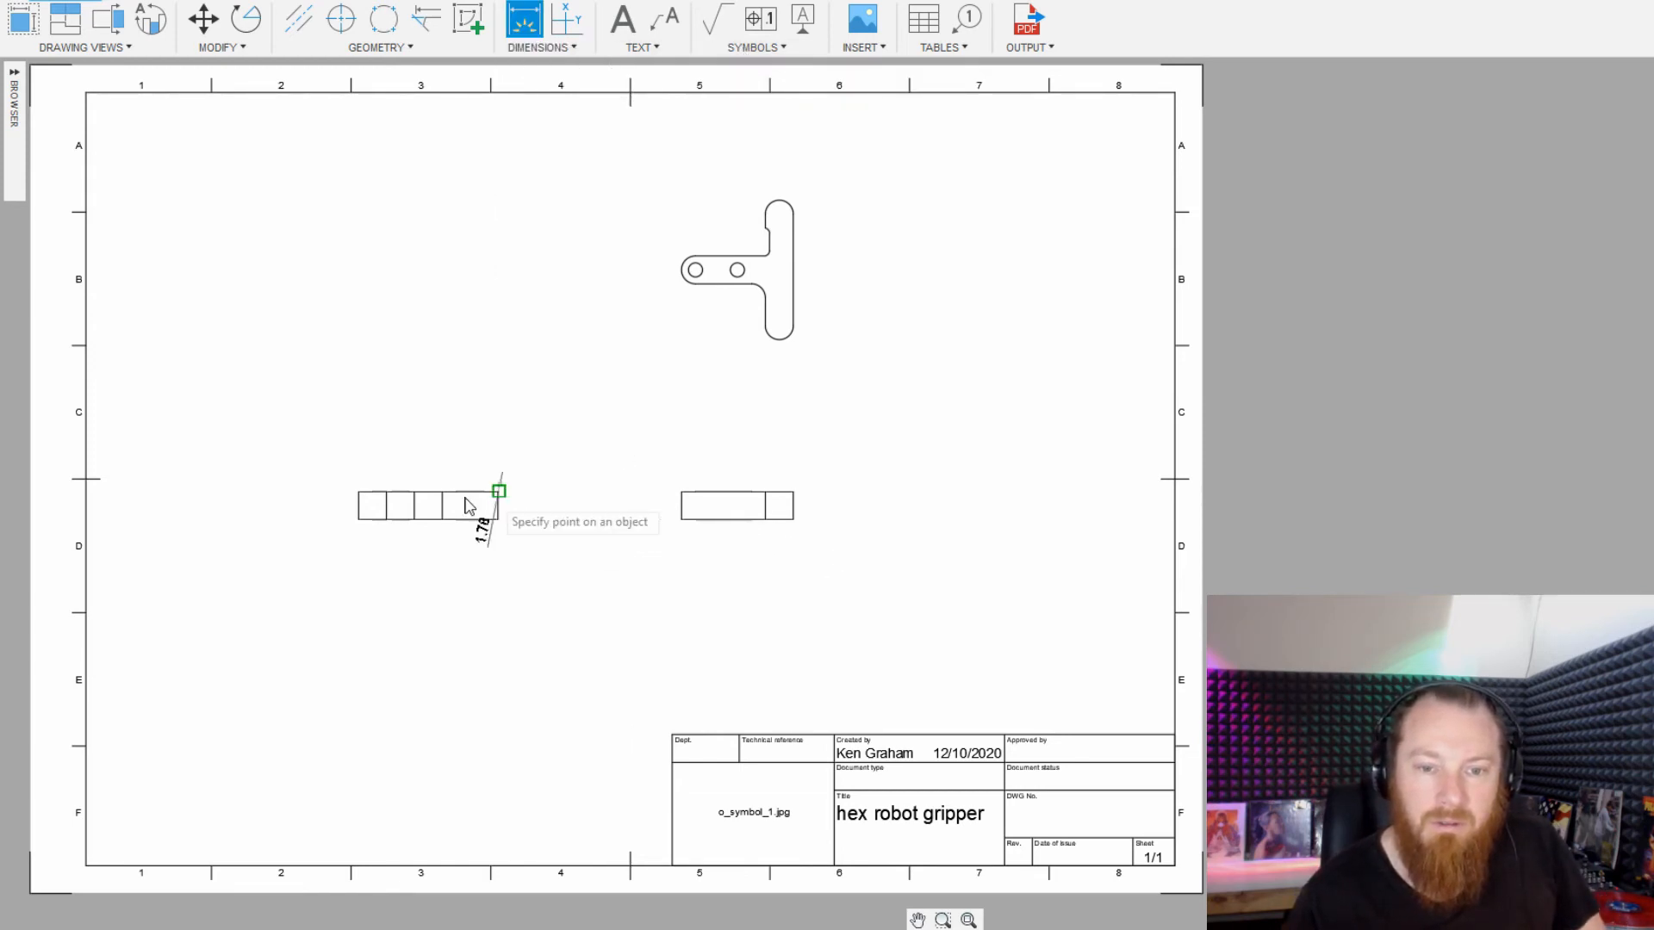
click(358, 491)
click(396, 426)
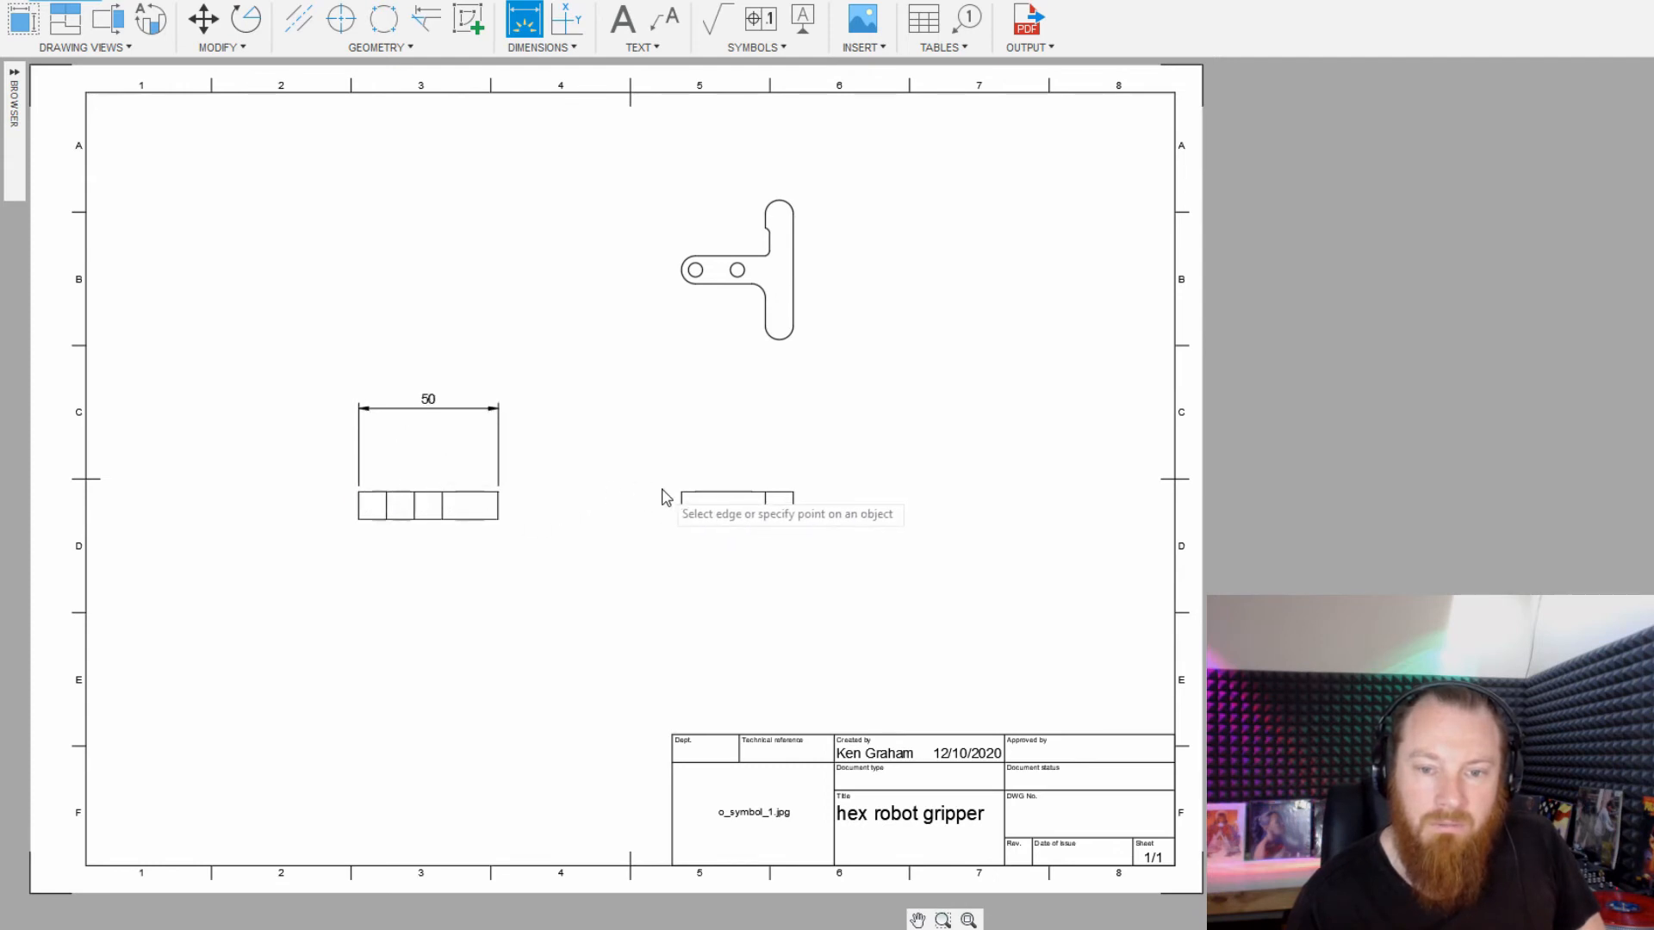
click(681, 492)
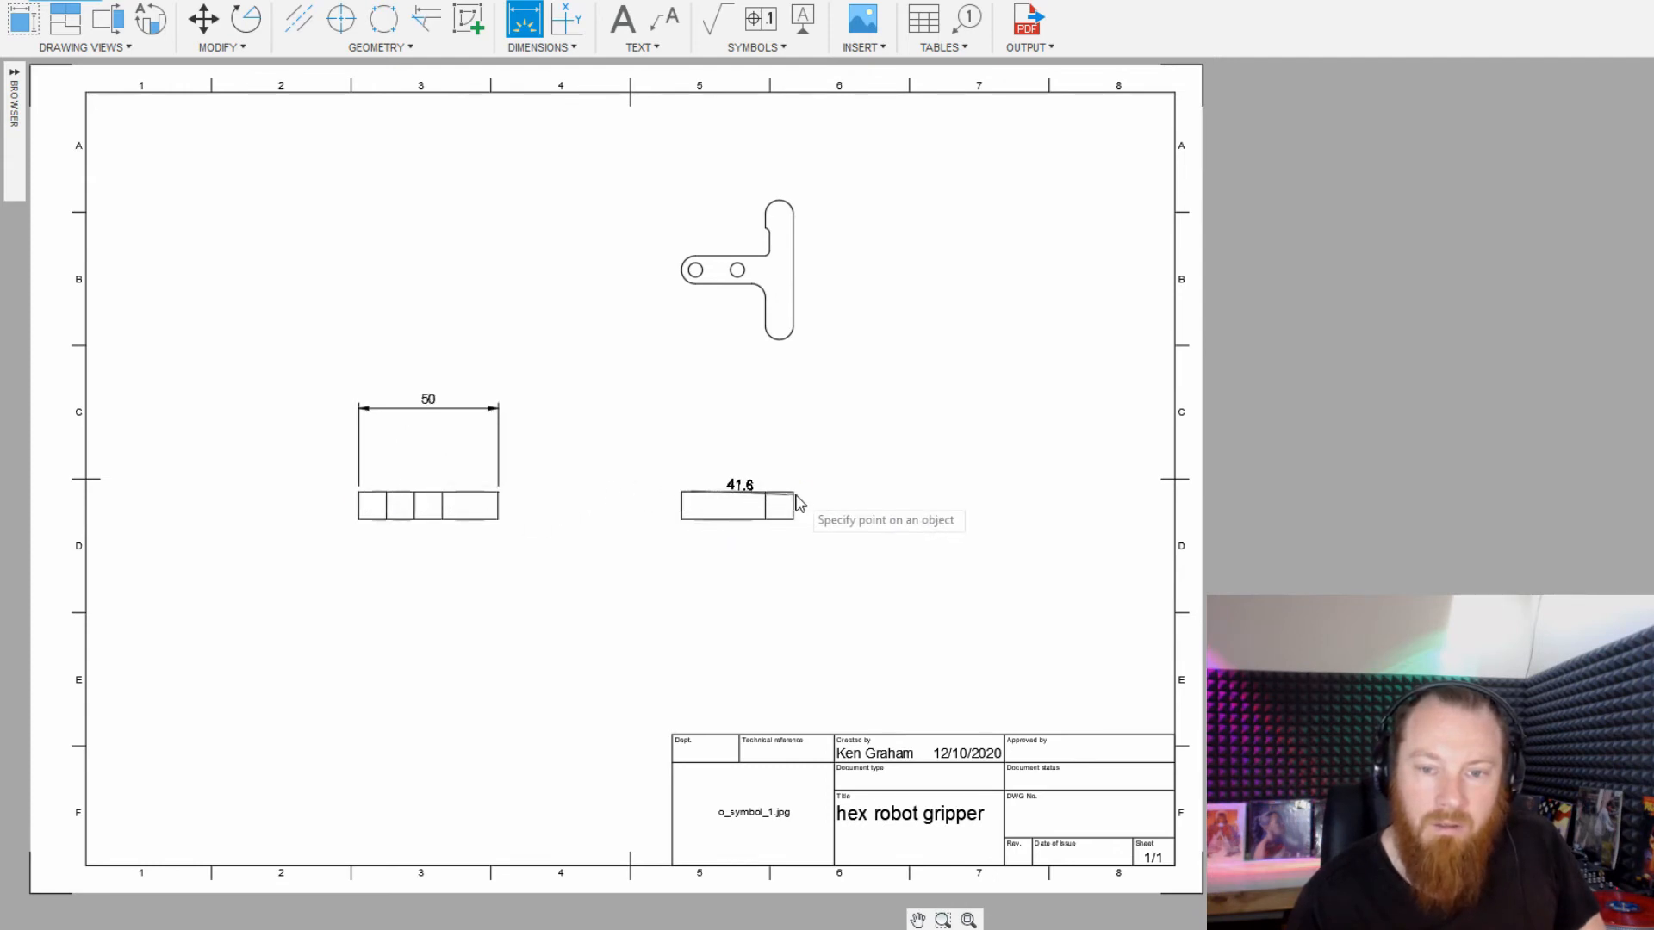
click(793, 491)
click(769, 454)
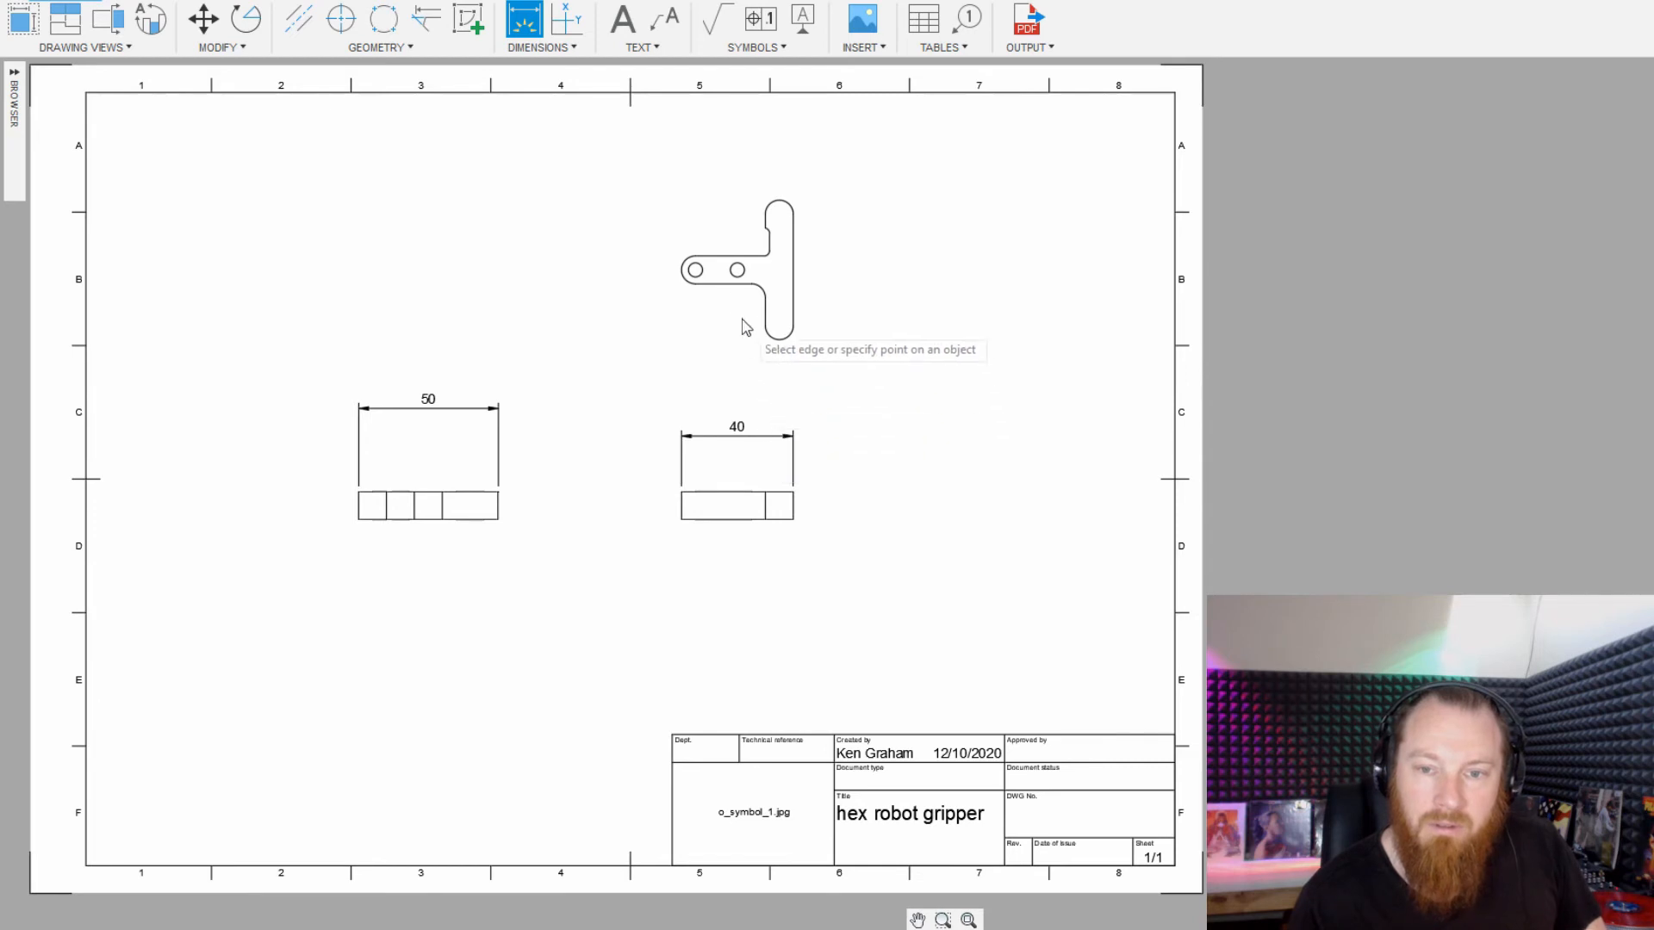
Dimension the diameters of the arm's two holes and the radius of its rounded end in the T-shaped view.
scroll(741, 276, up, 5)
click(568, 286)
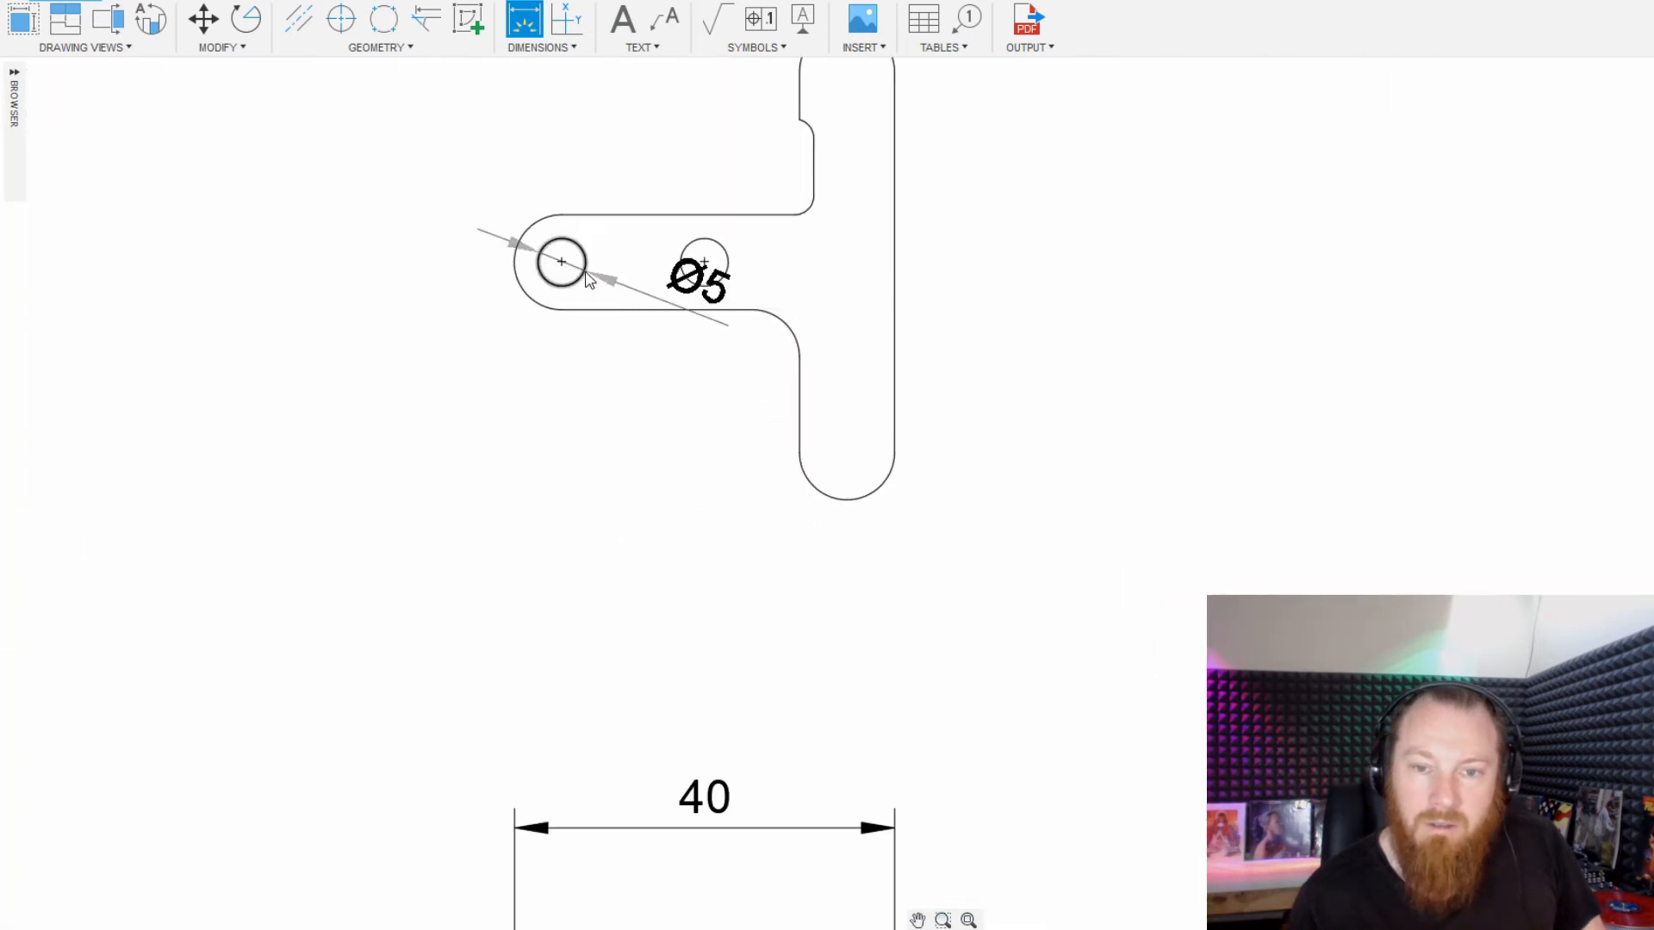
click(502, 152)
click(695, 258)
click(685, 150)
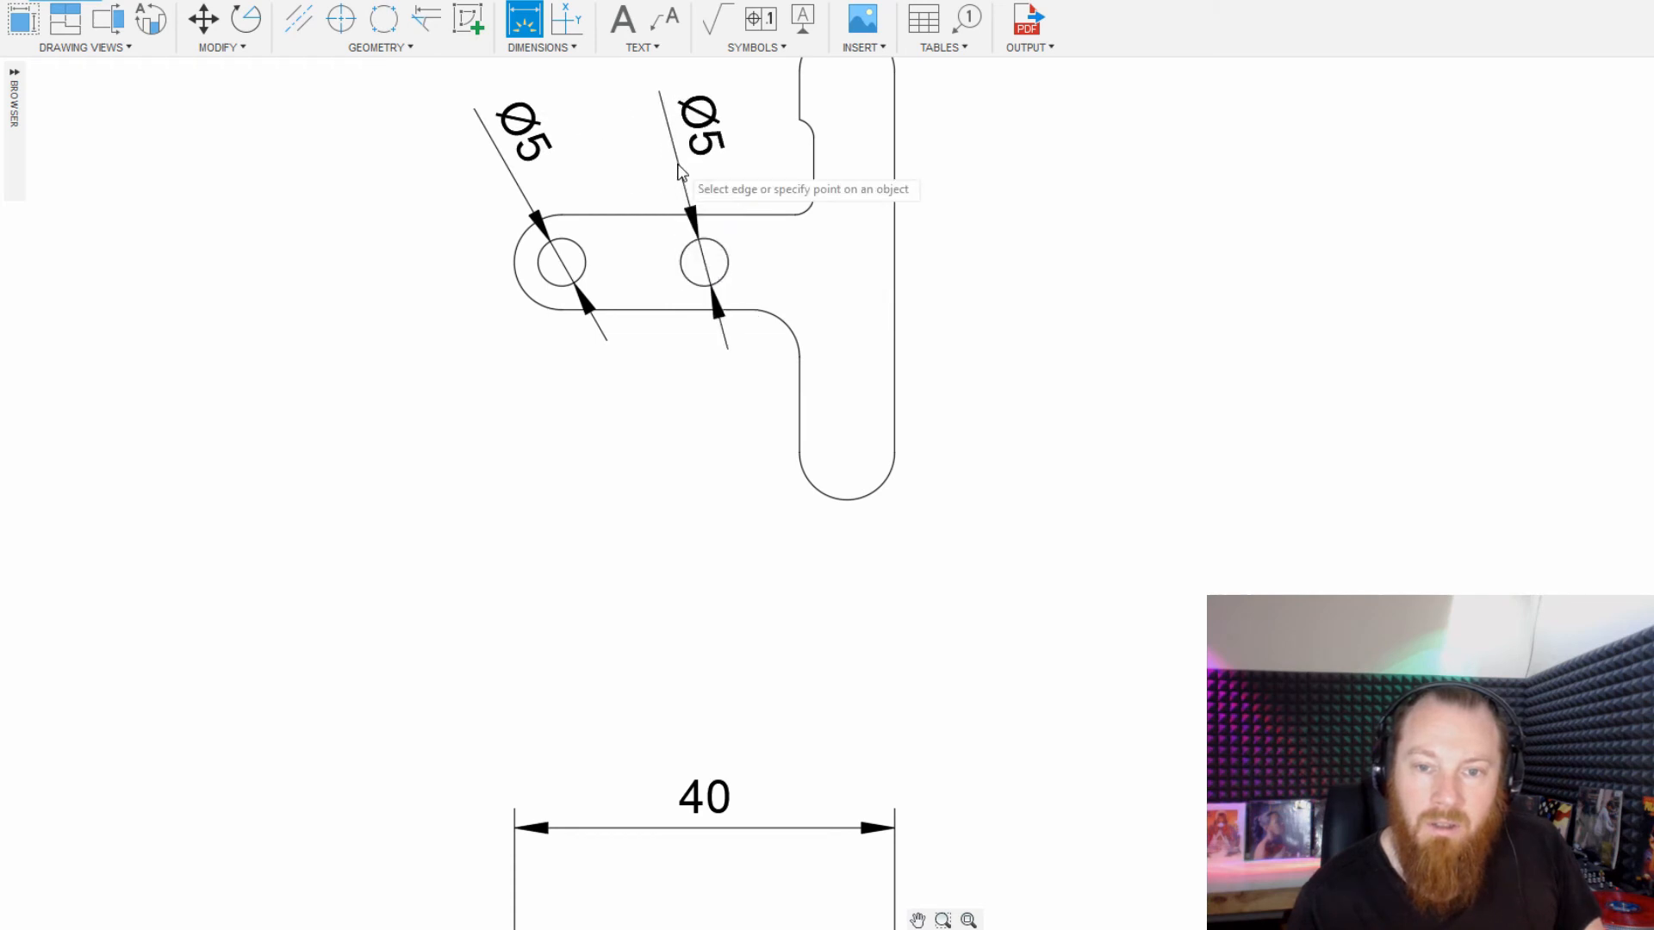
click(520, 293)
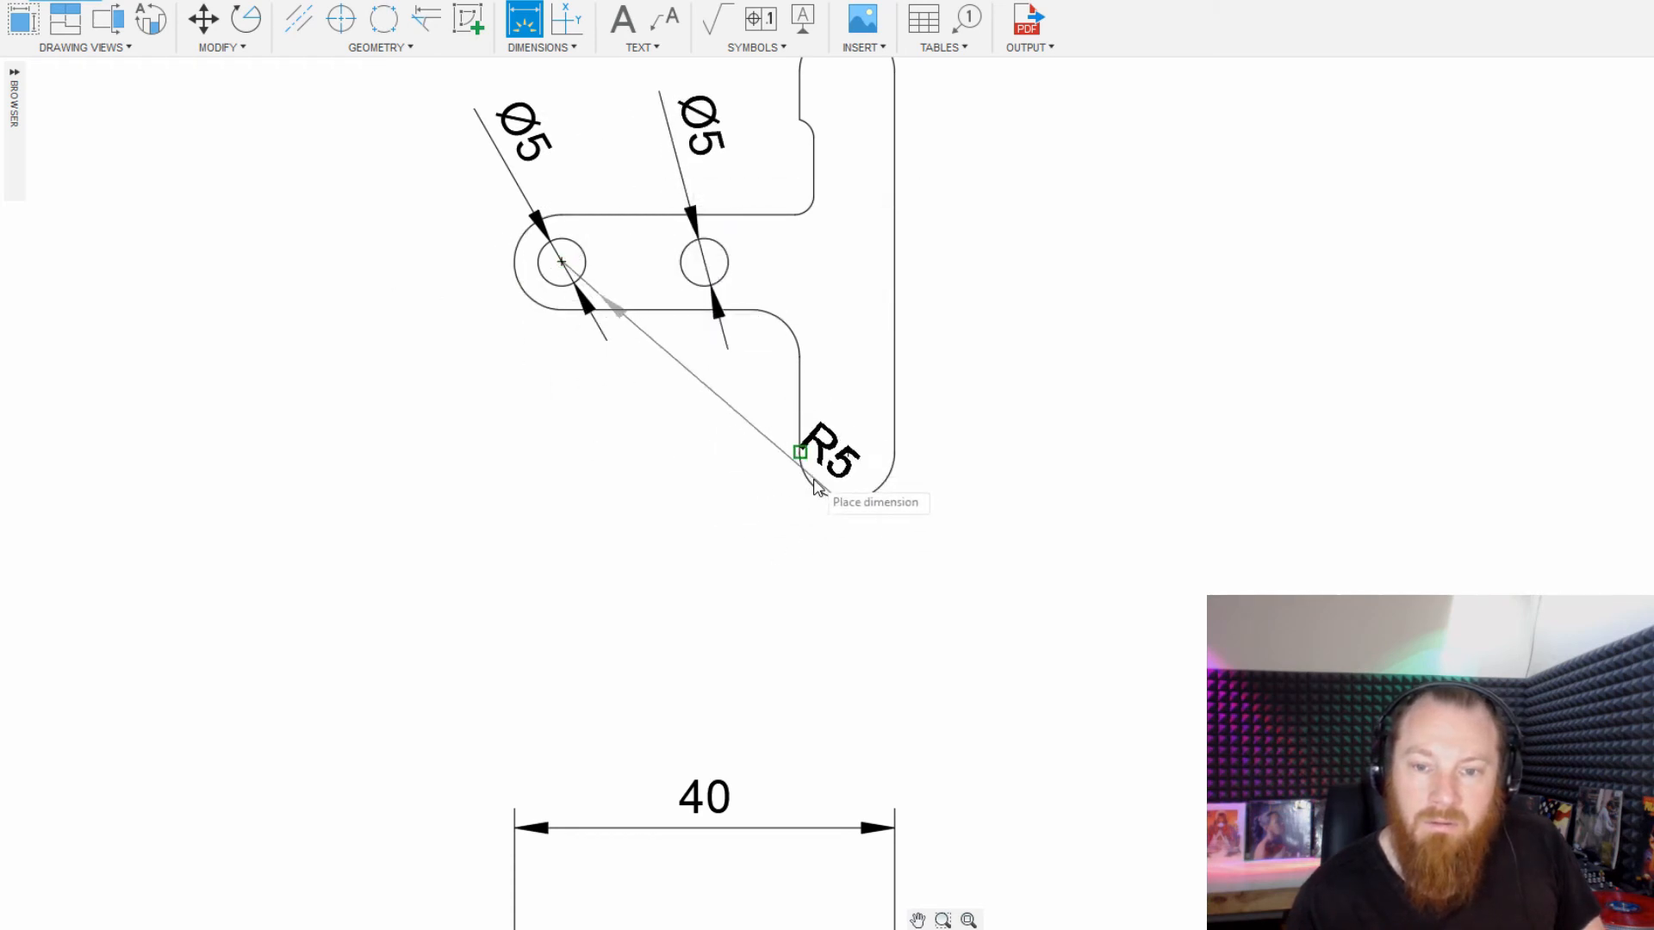
click(523, 454)
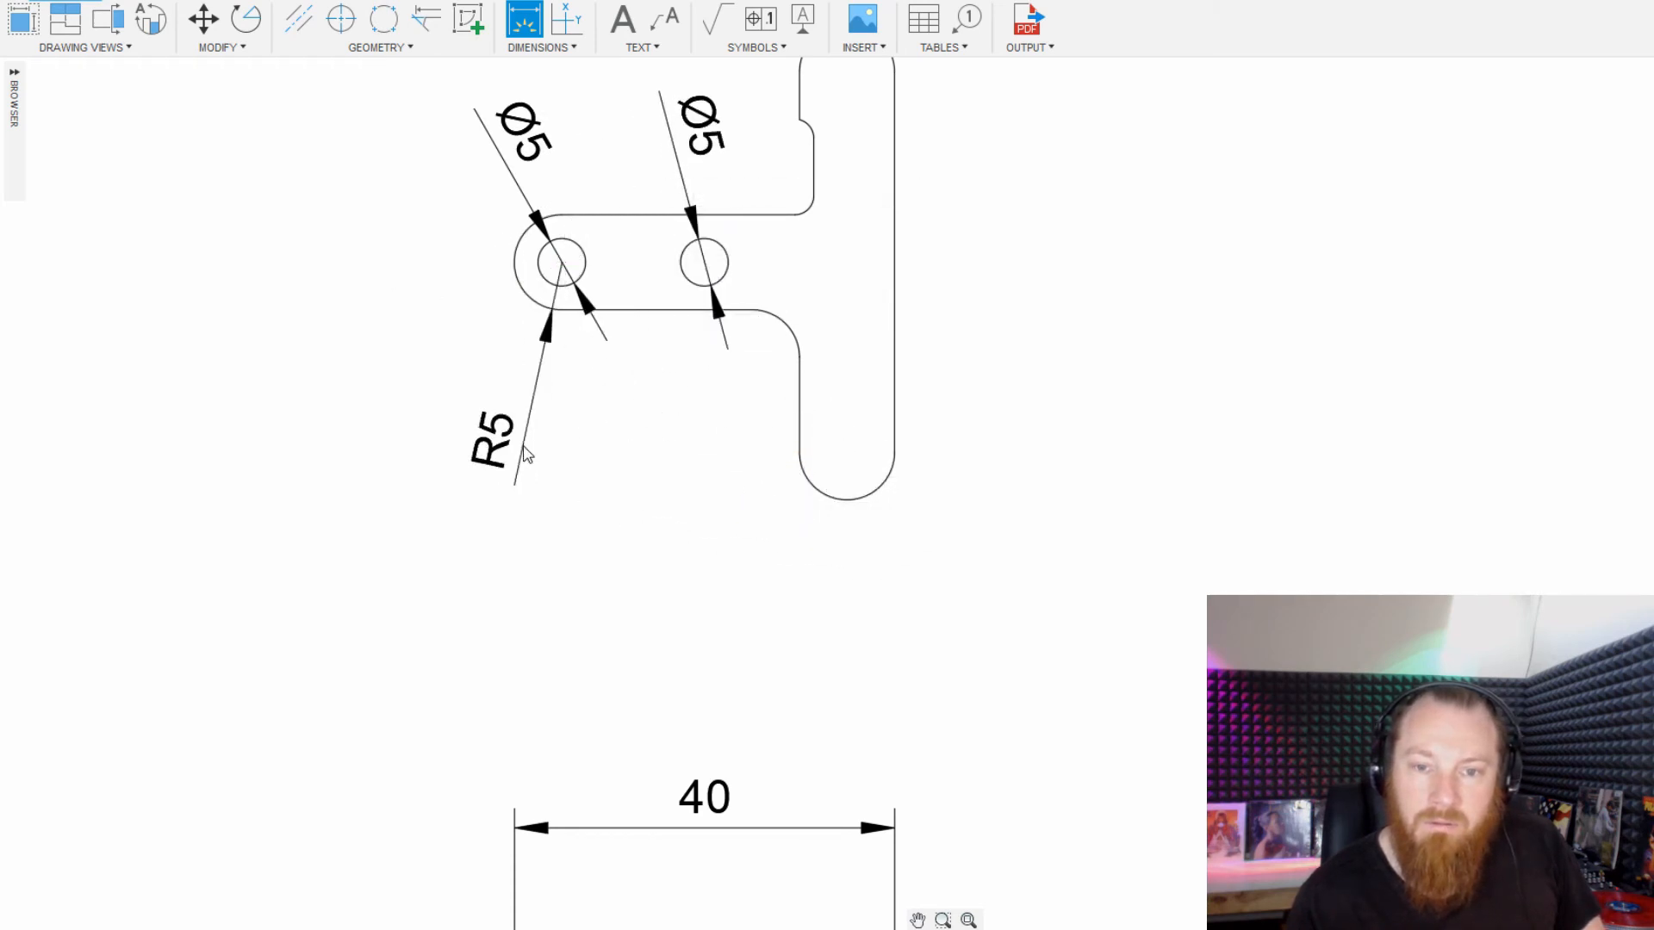
Dimension the distance between the arc centers of the finger's long bar and the radius of each rounded end.
click(848, 453)
scroll(847, 453, down, 3)
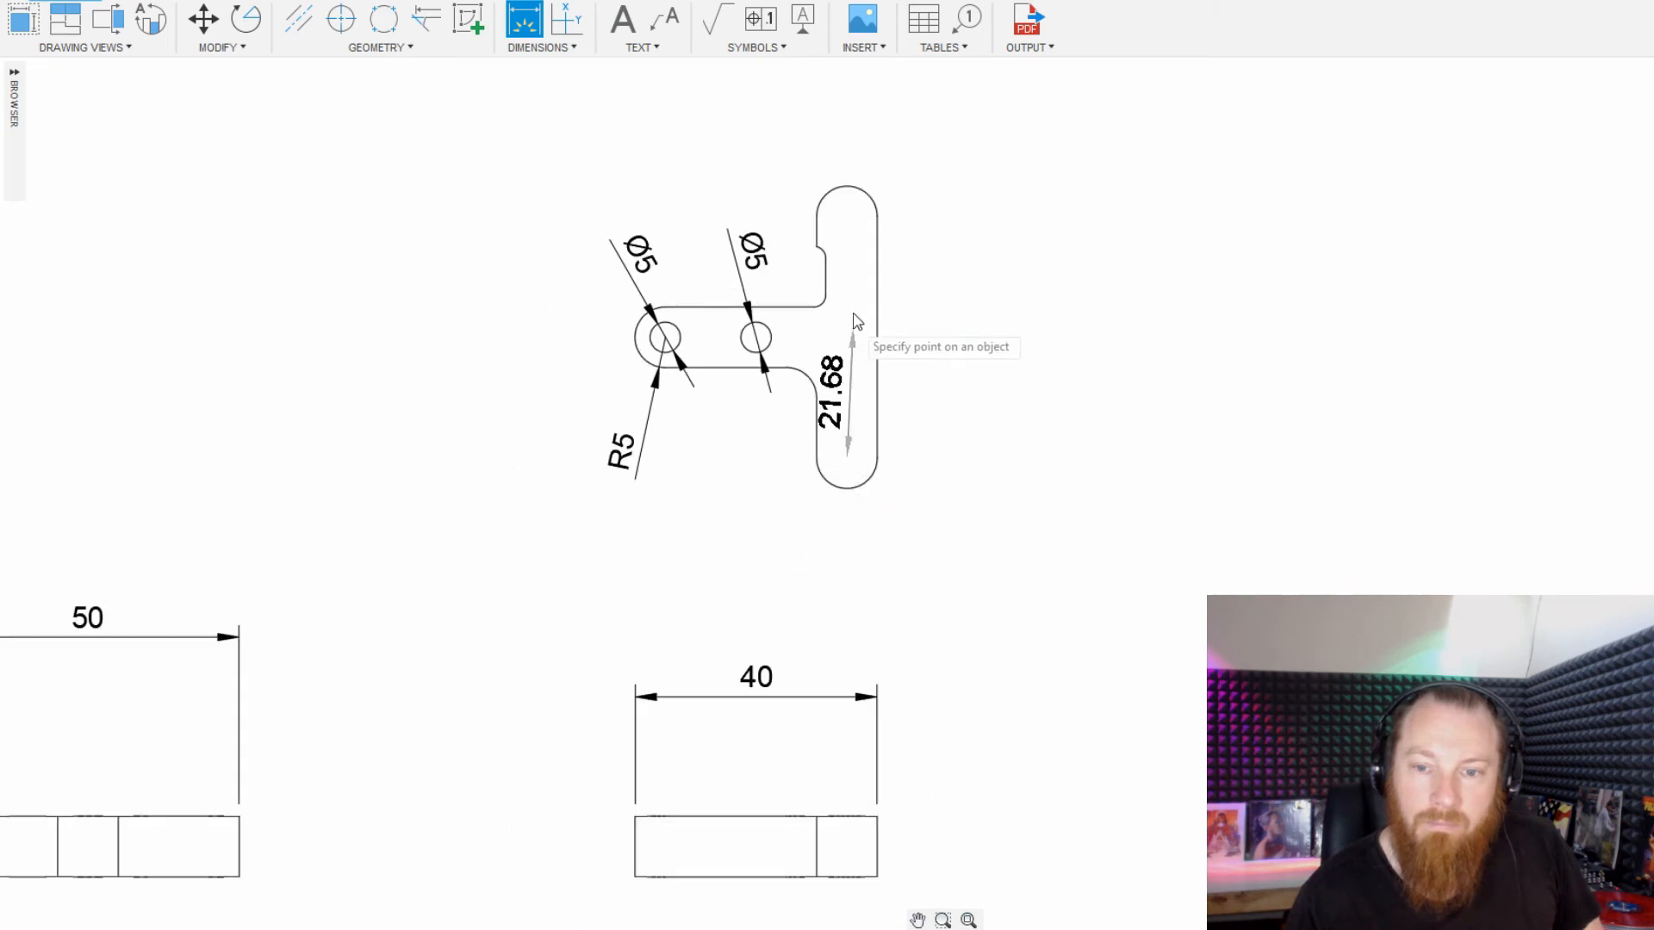
click(848, 217)
click(966, 263)
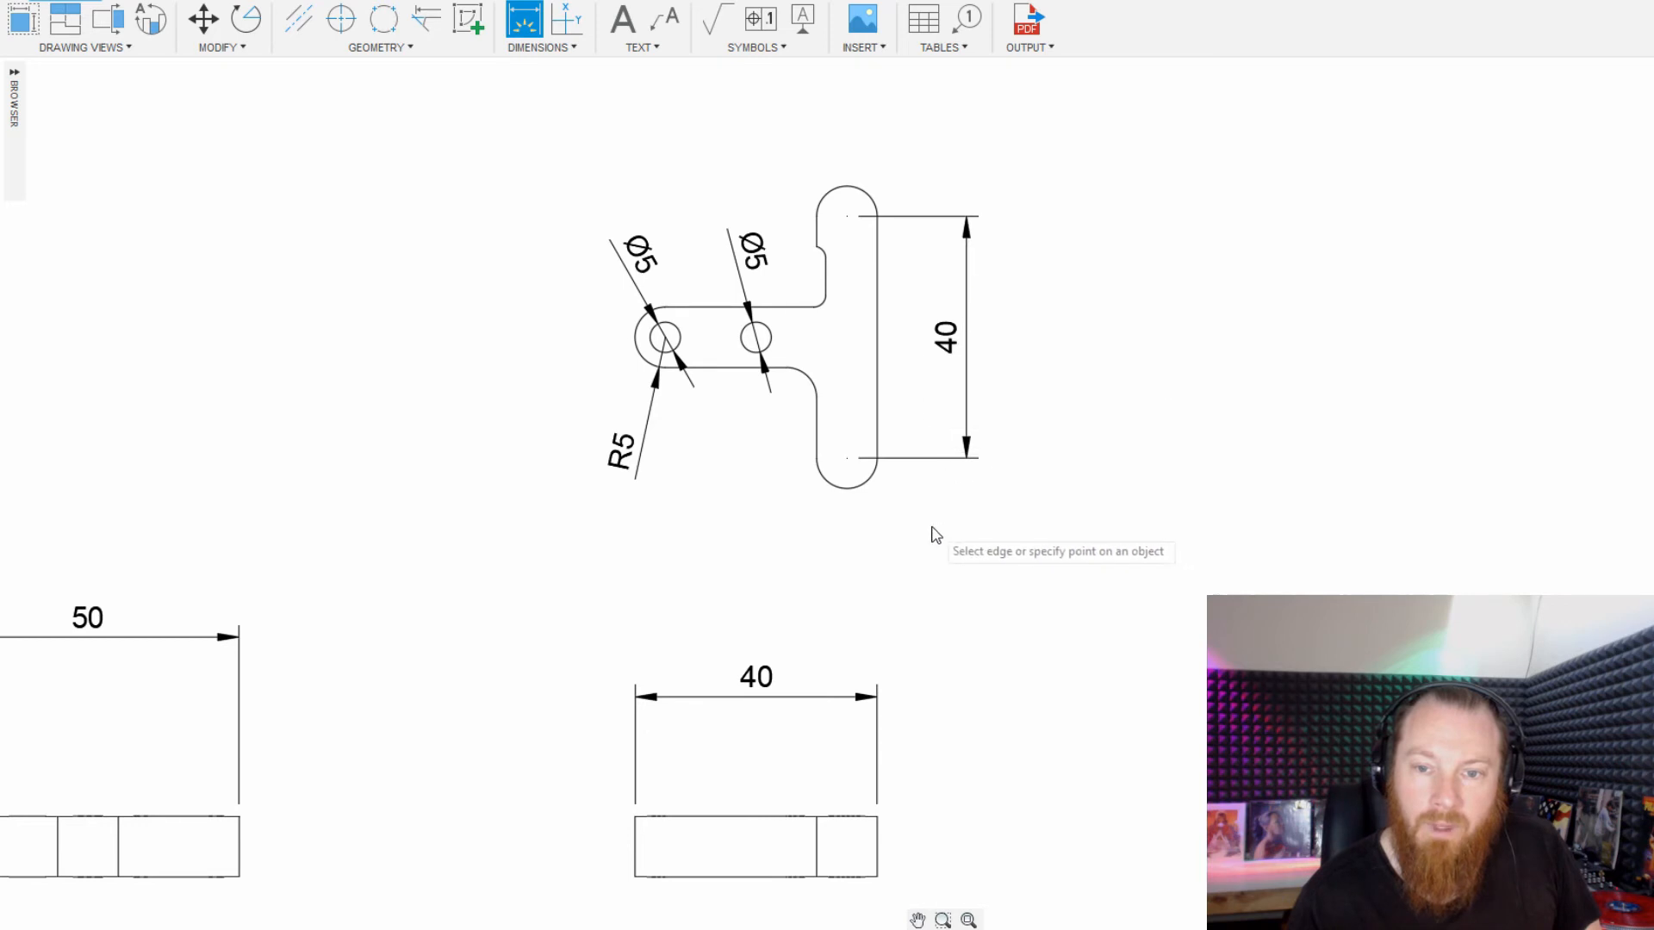
click(861, 493)
click(902, 551)
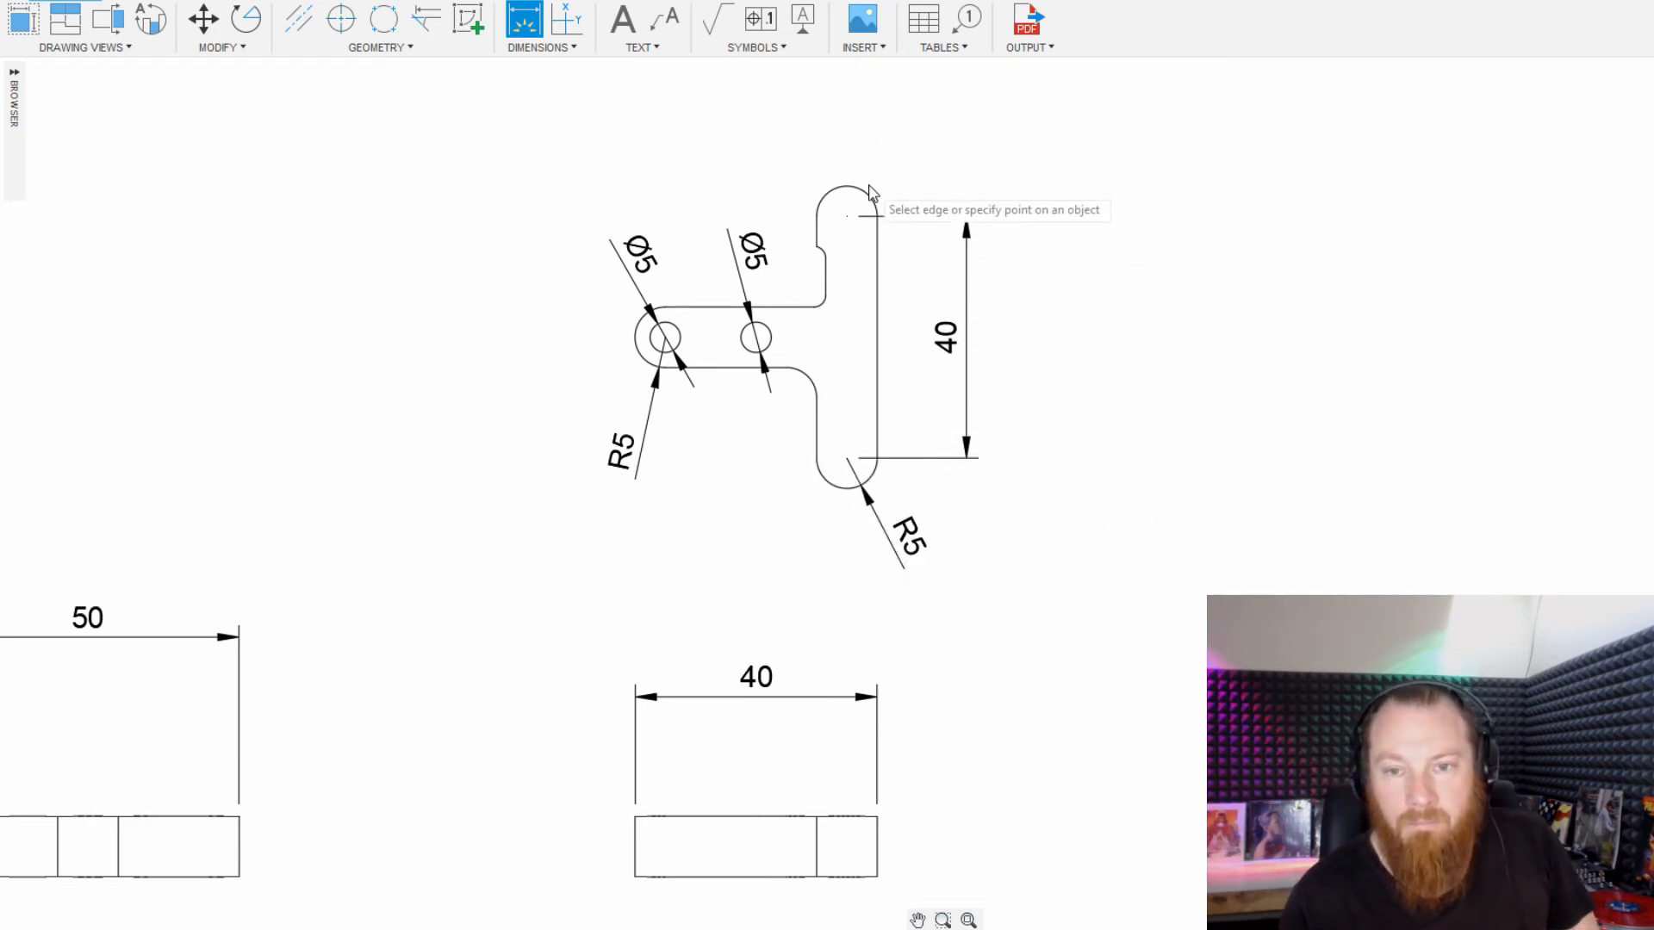
click(868, 200)
click(920, 164)
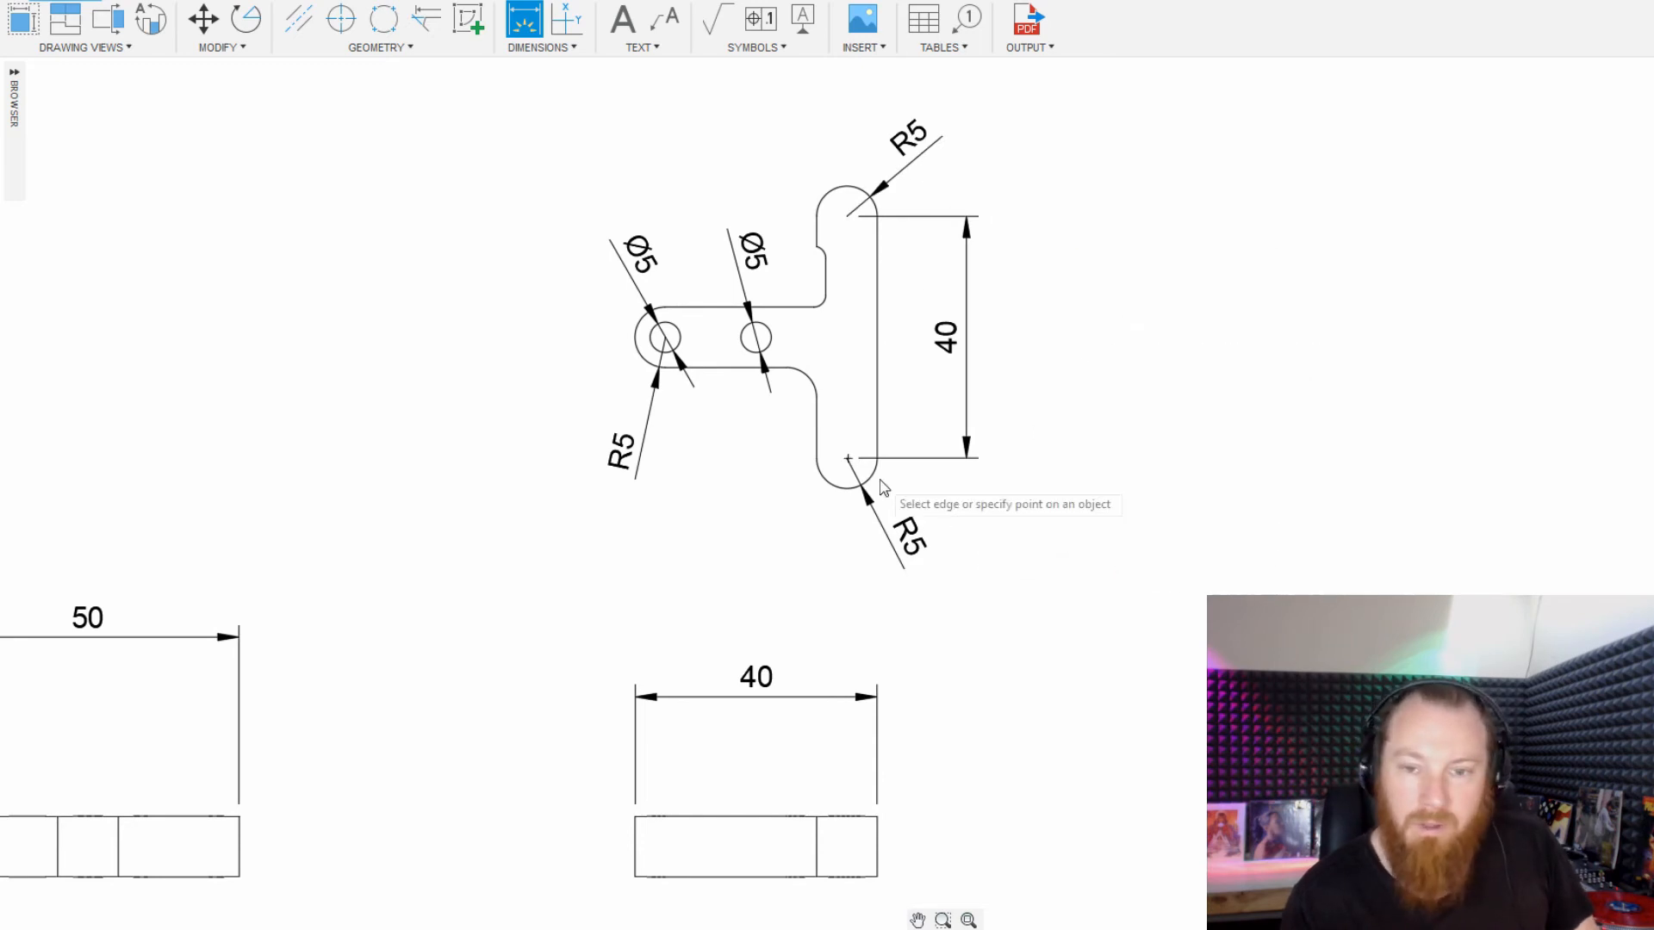
click(757, 48)
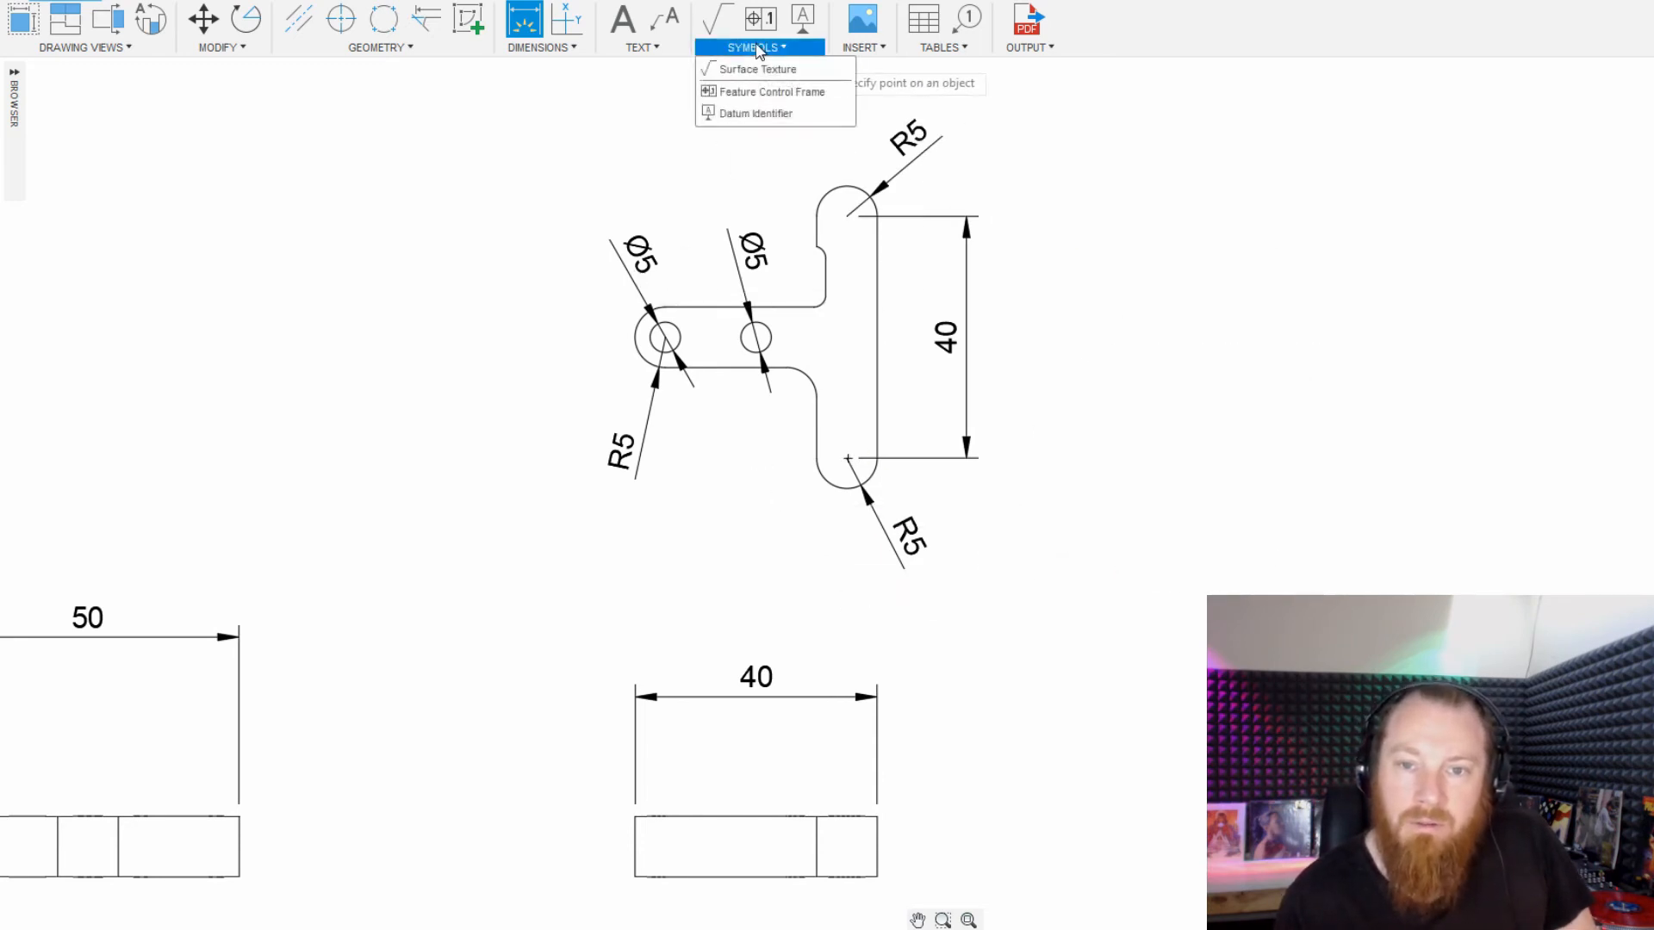
click(757, 98)
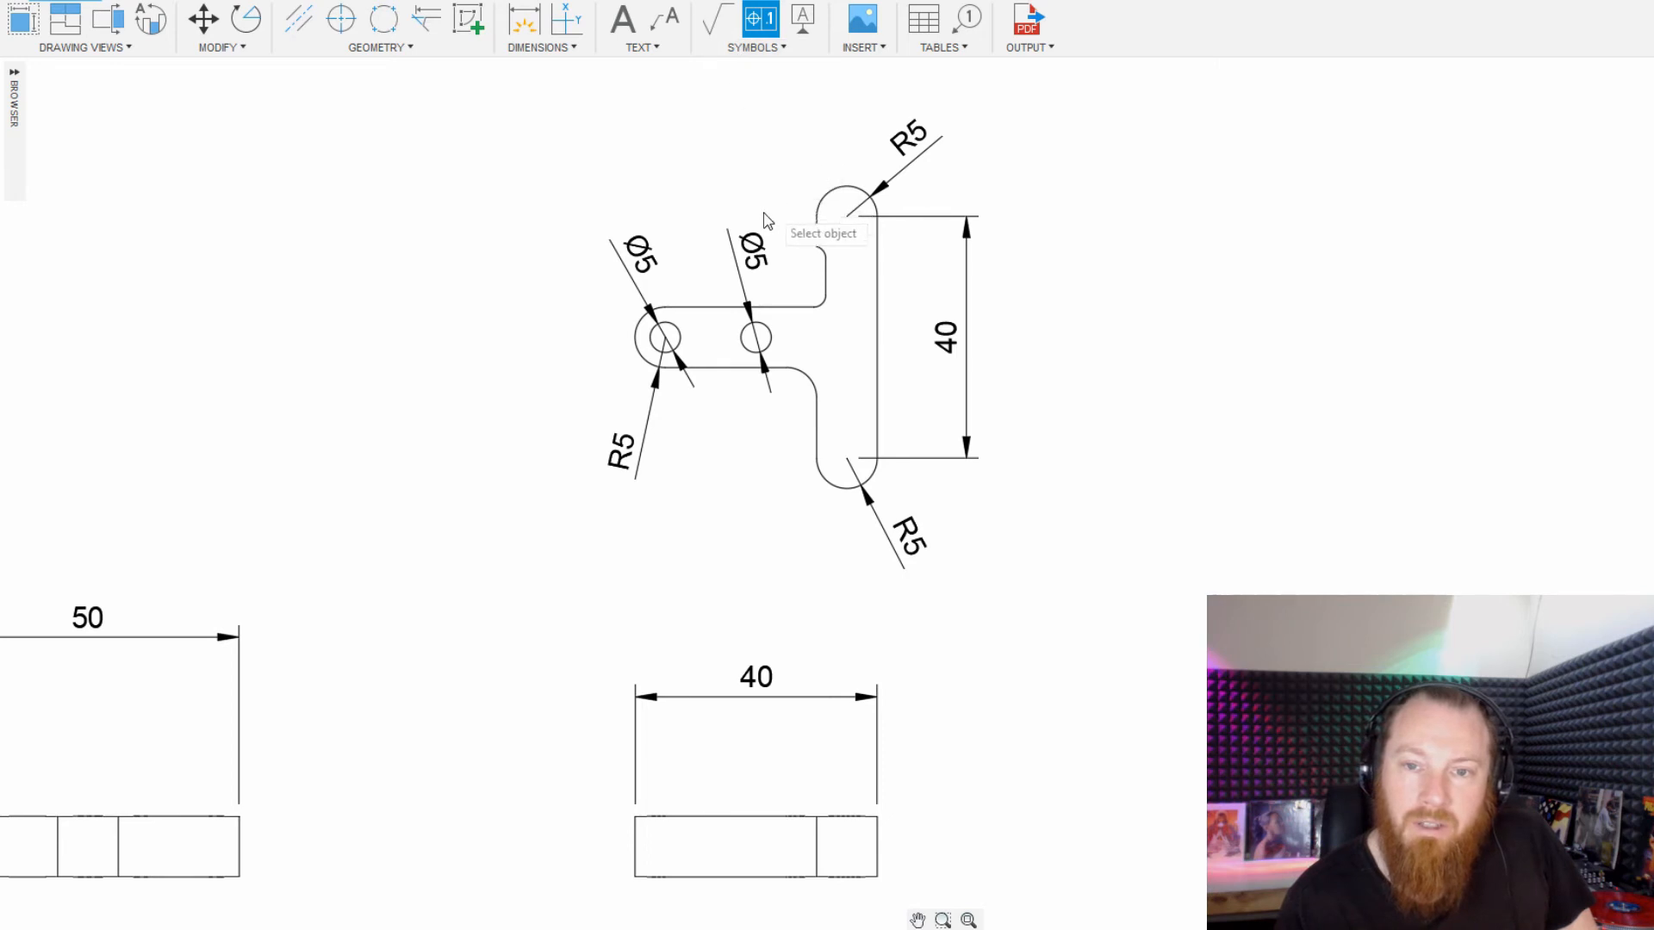
scroll(740, 358, down, 3)
scroll(602, 421, down, 2)
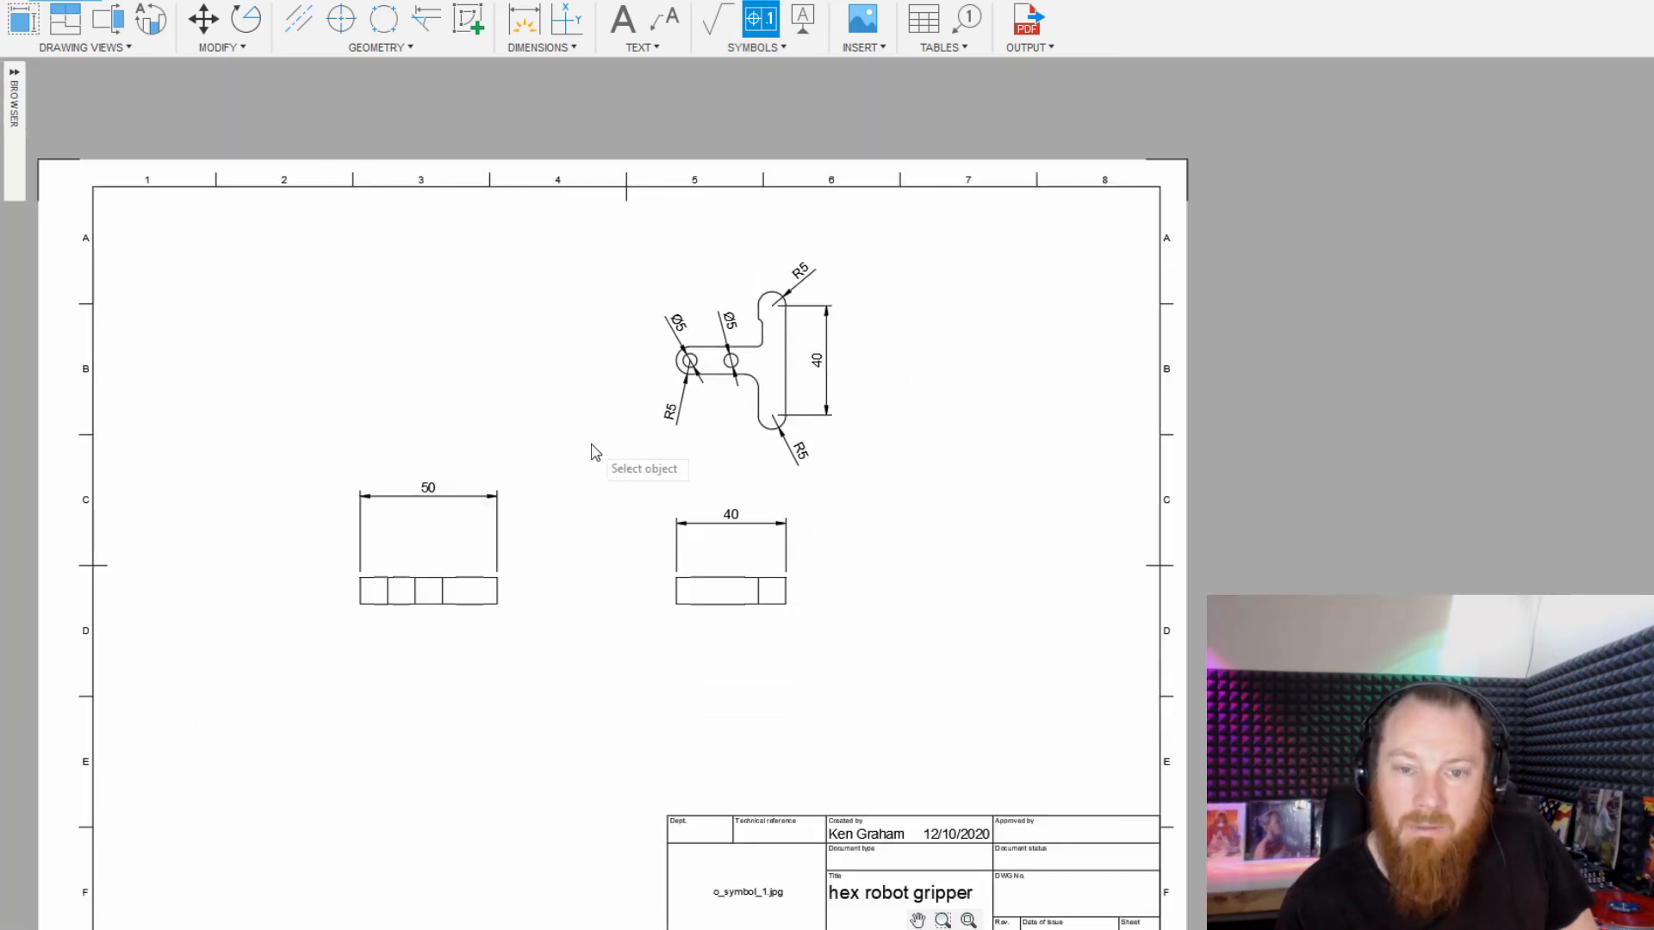
scroll(600, 456, up, 2)
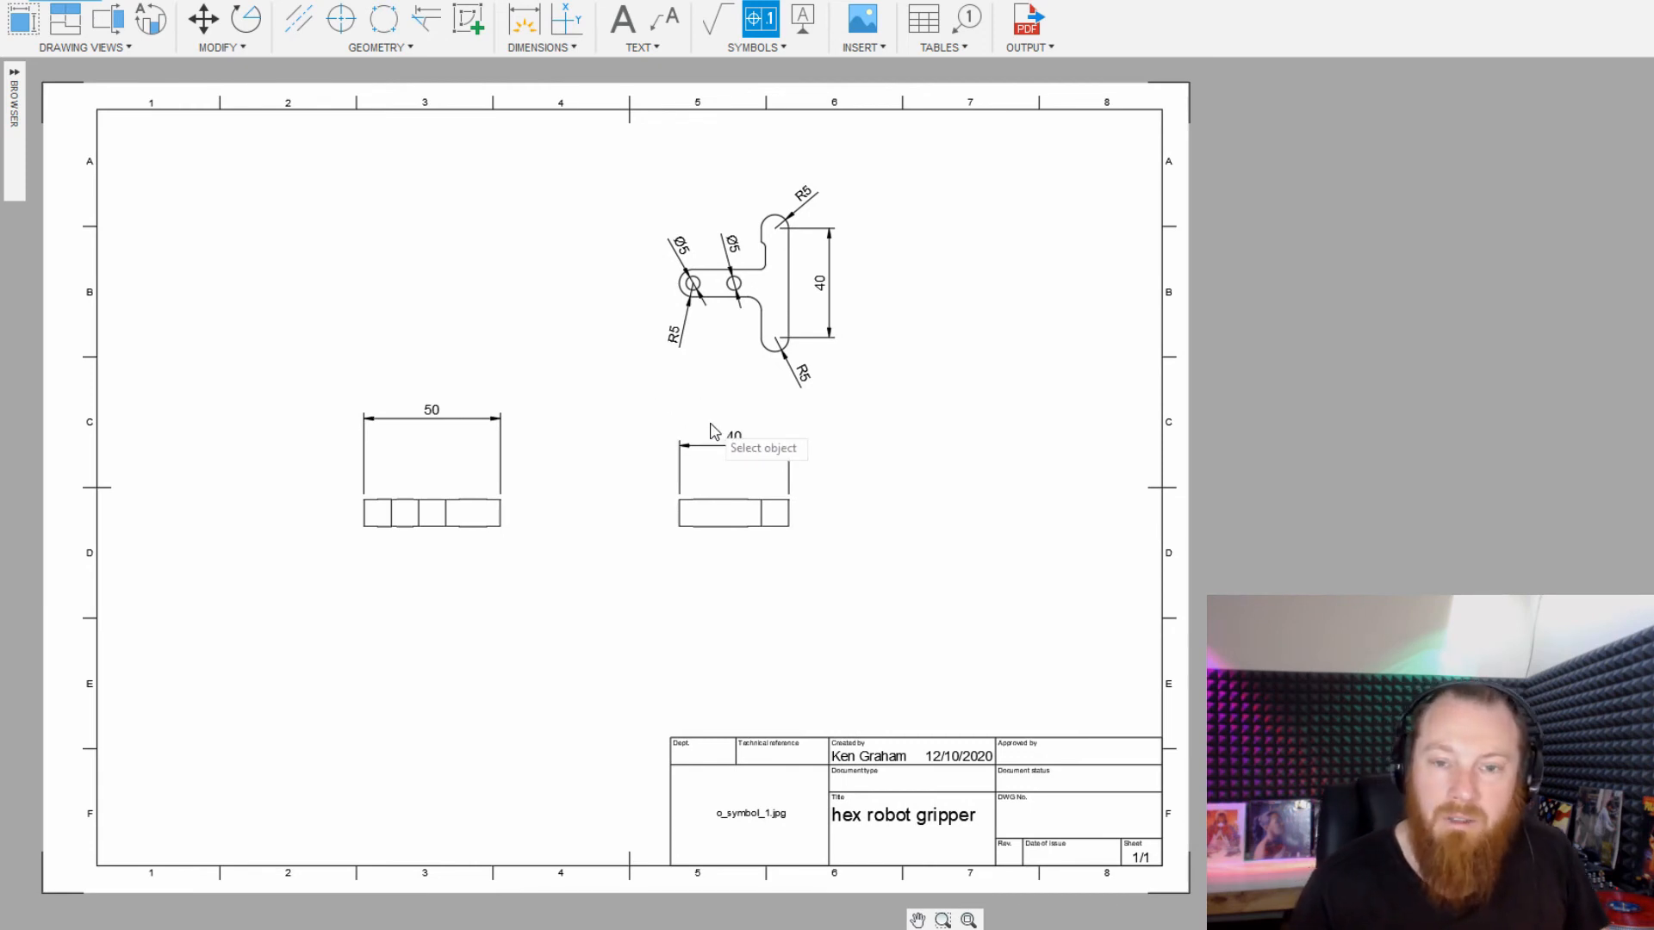
key(Escape)
Replace the title block's placeholder image with the third-angle projection symbol, and open the title text for editing.
click(752, 813)
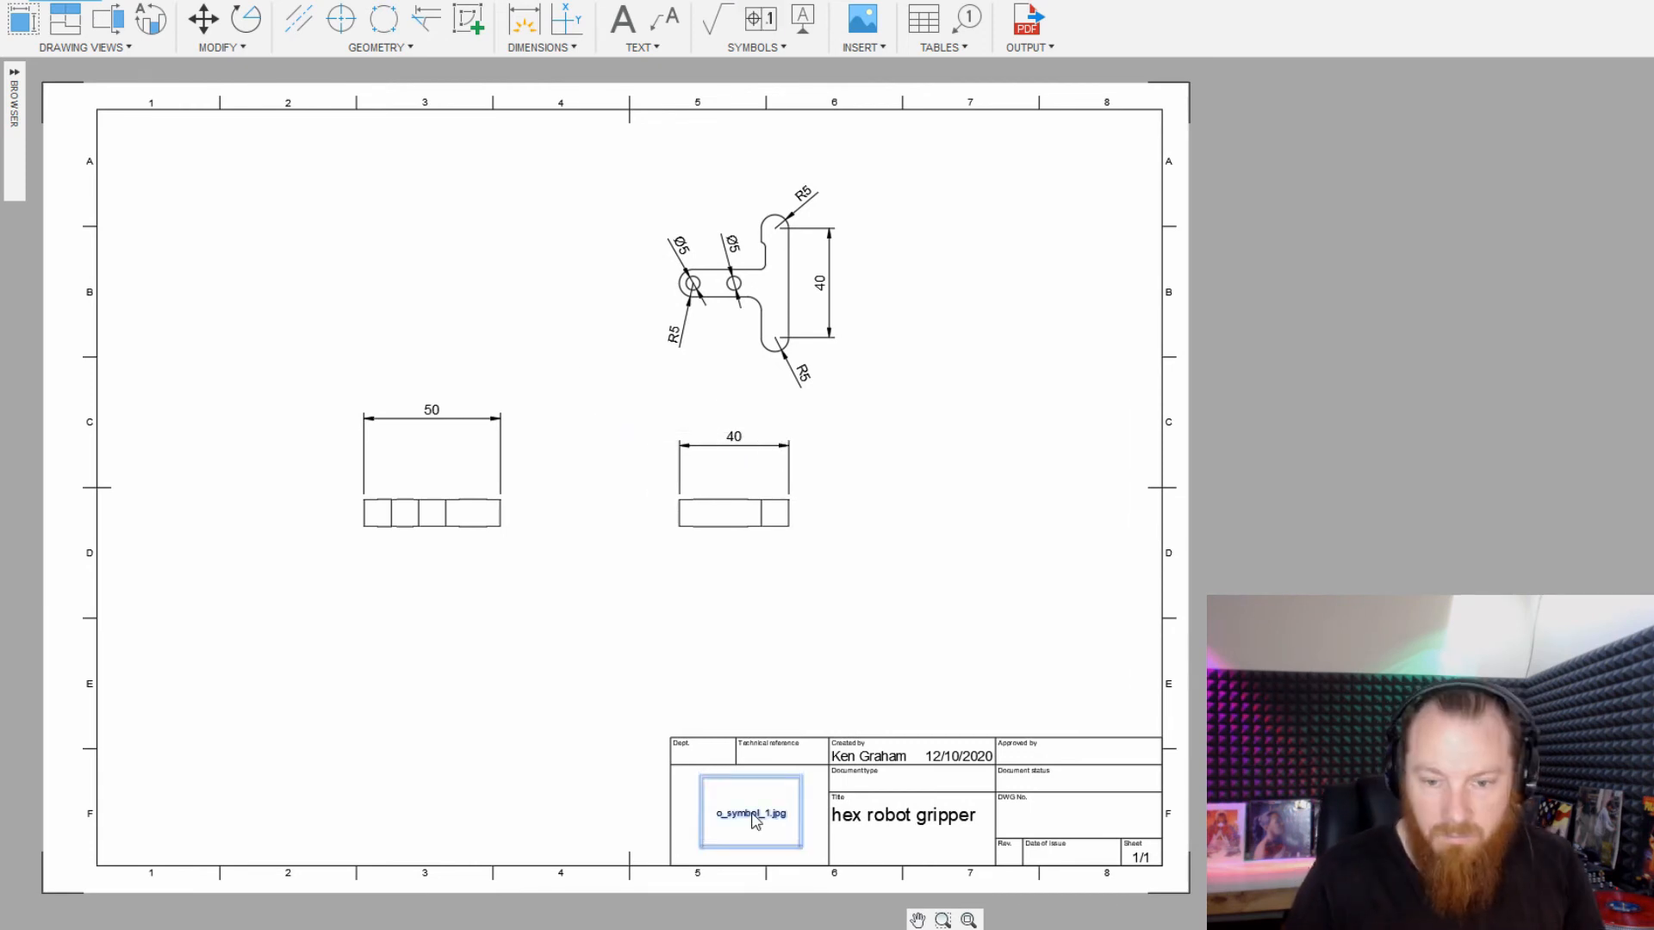
key(Delete)
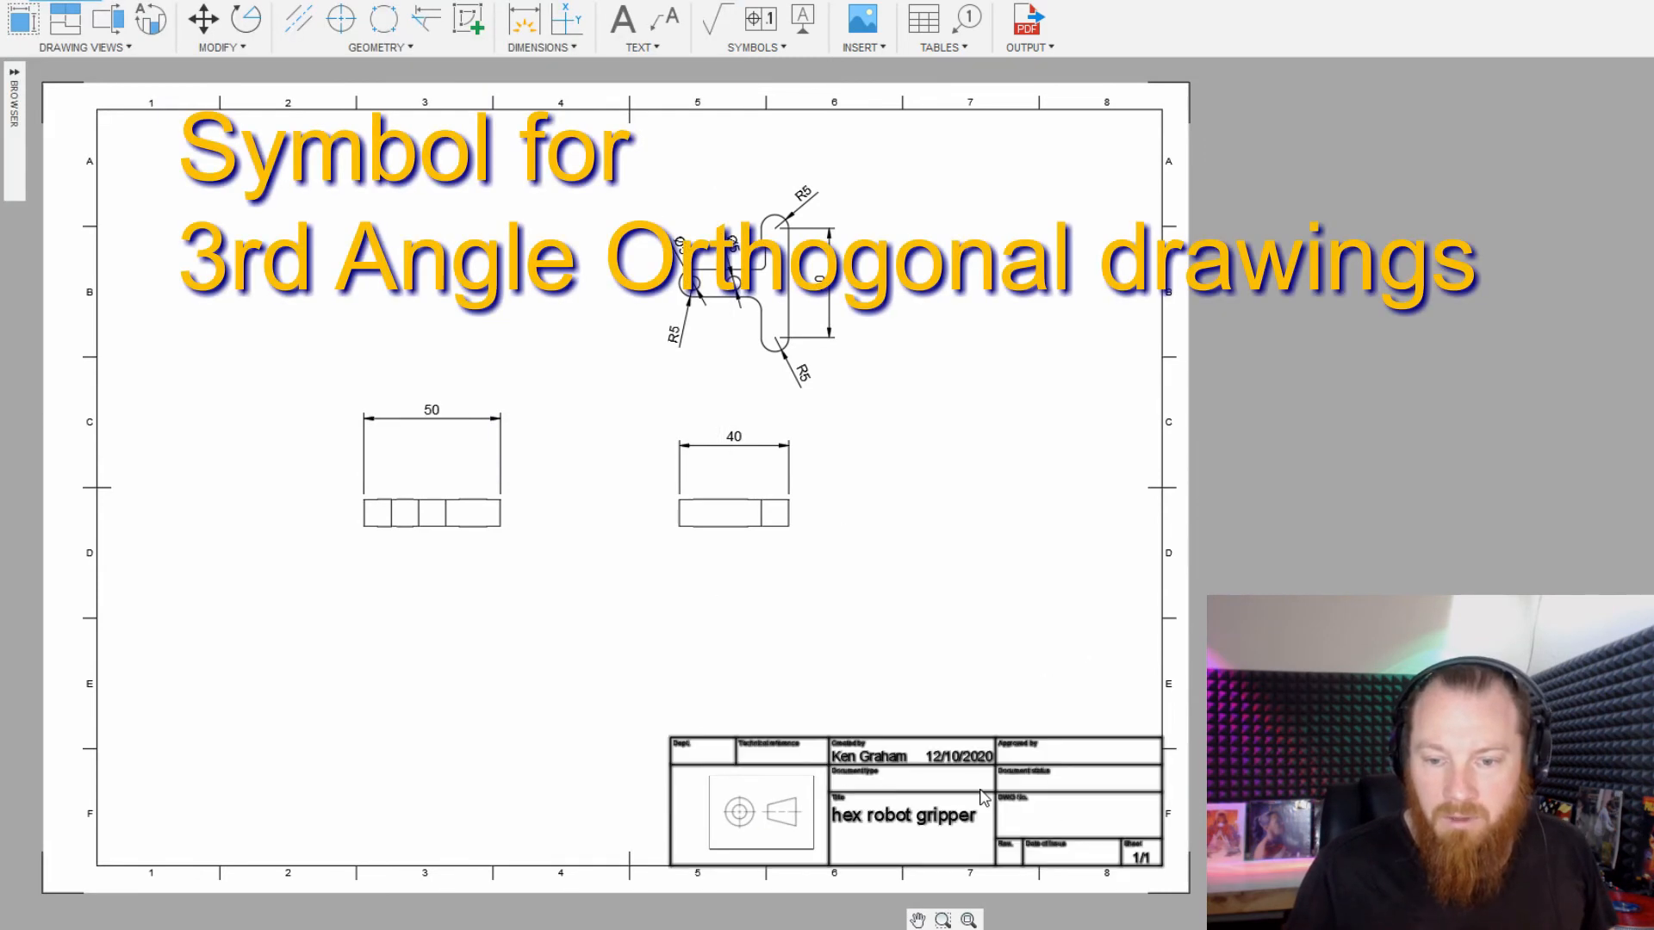
double_click(890, 822)
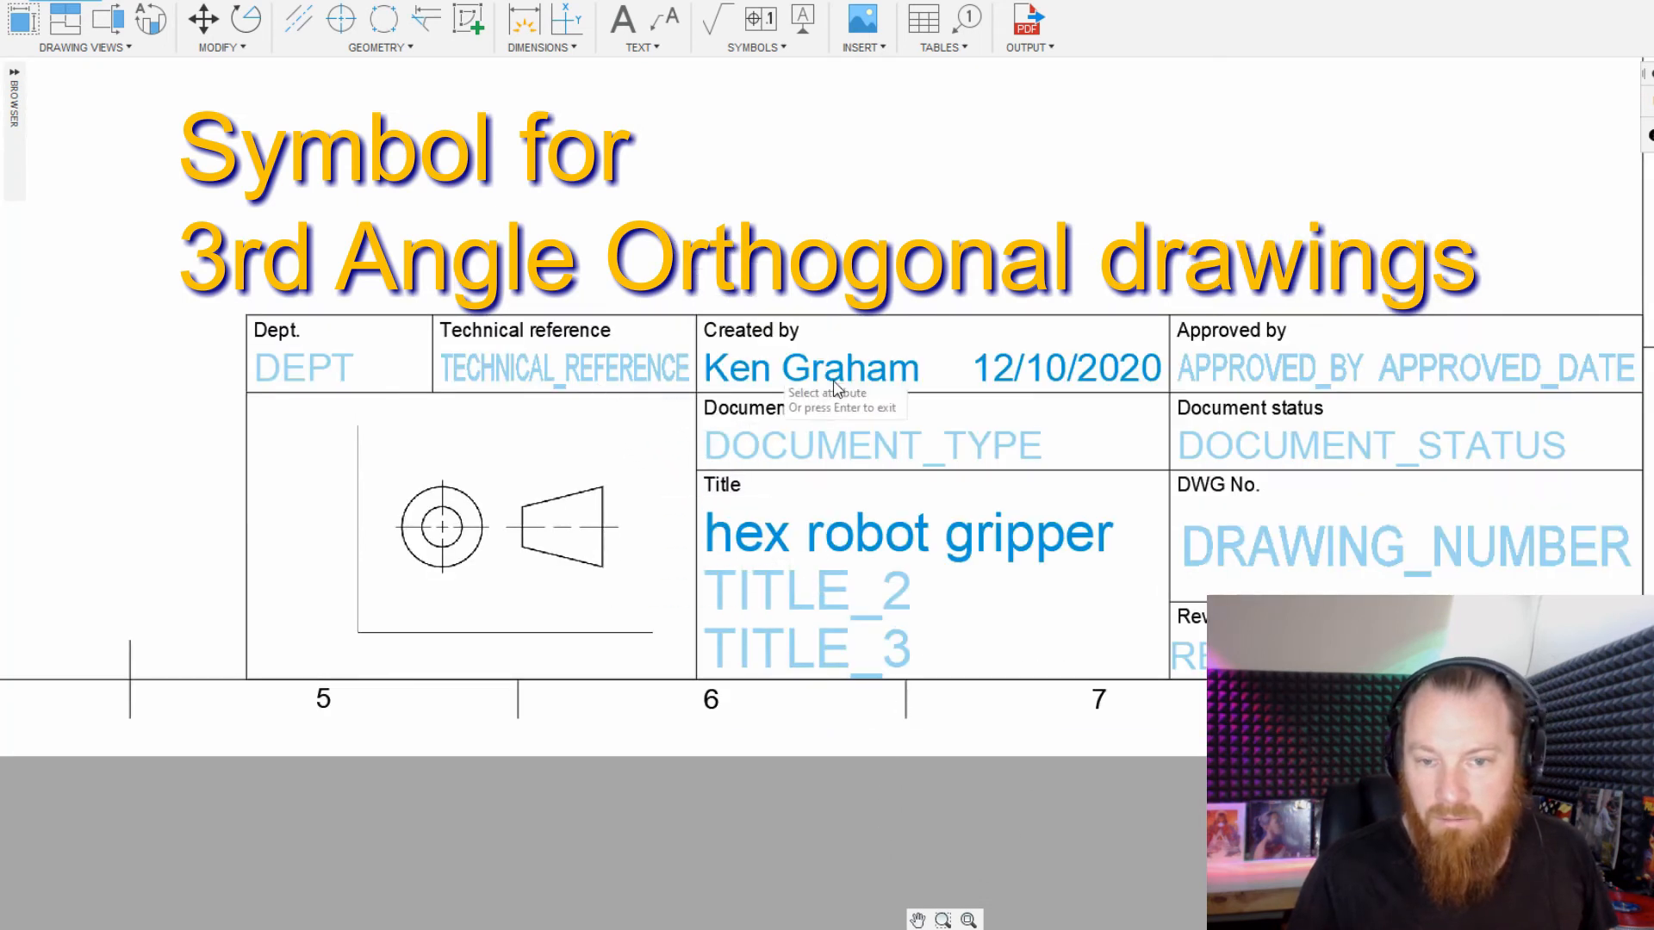
click(919, 542)
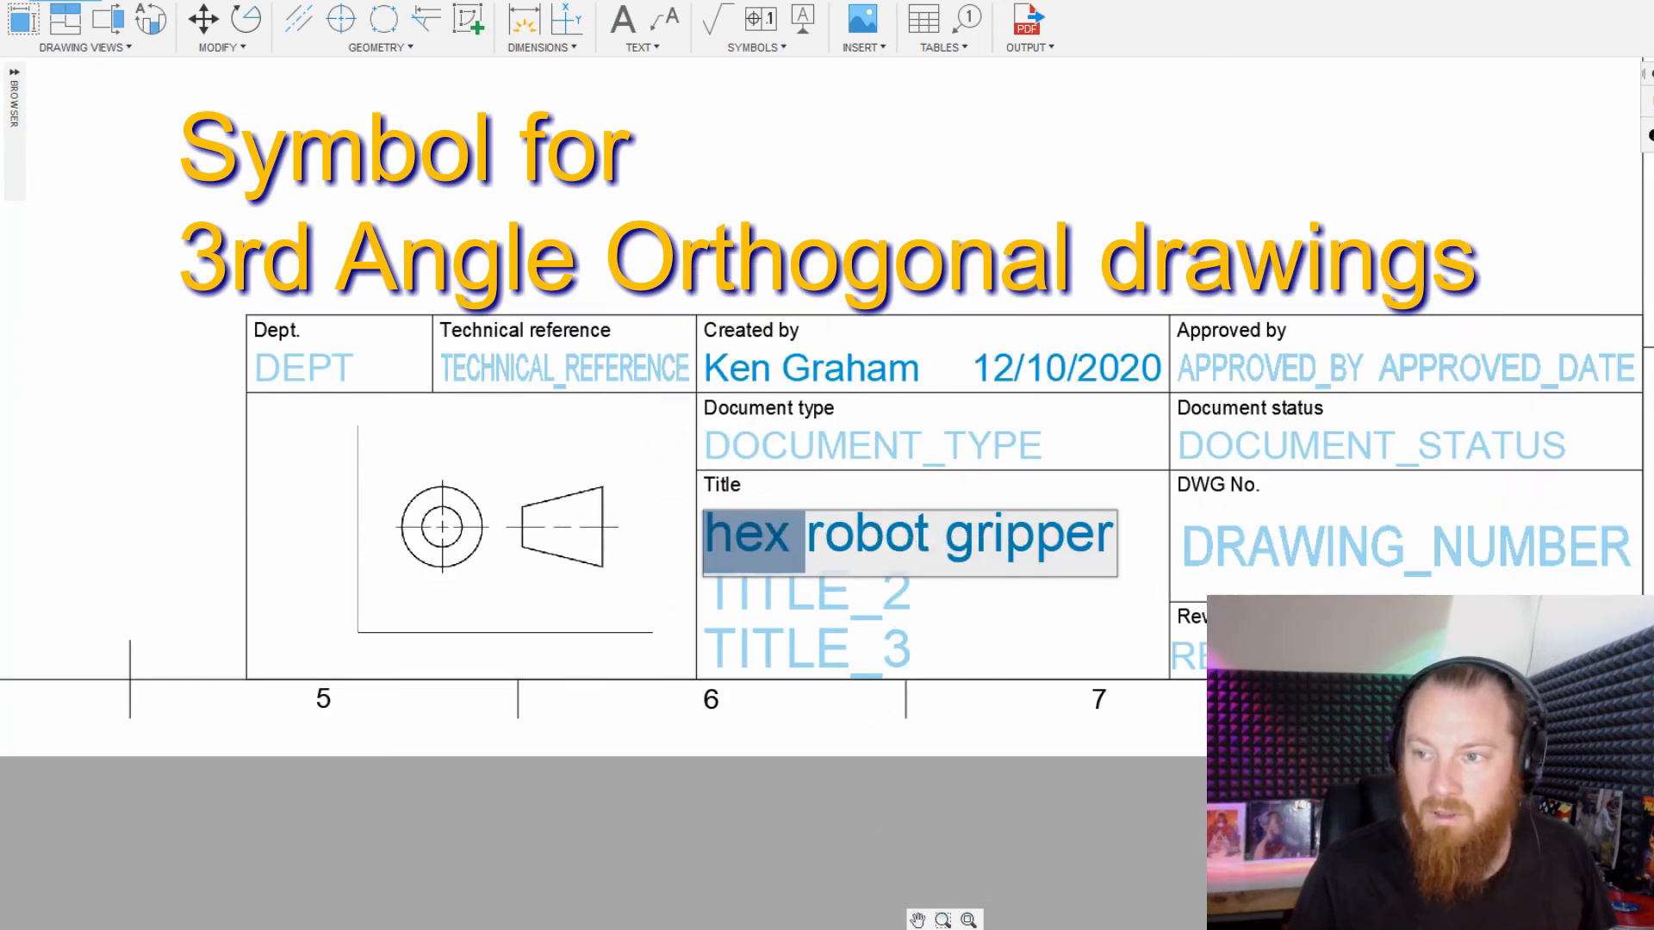
key(Escape)
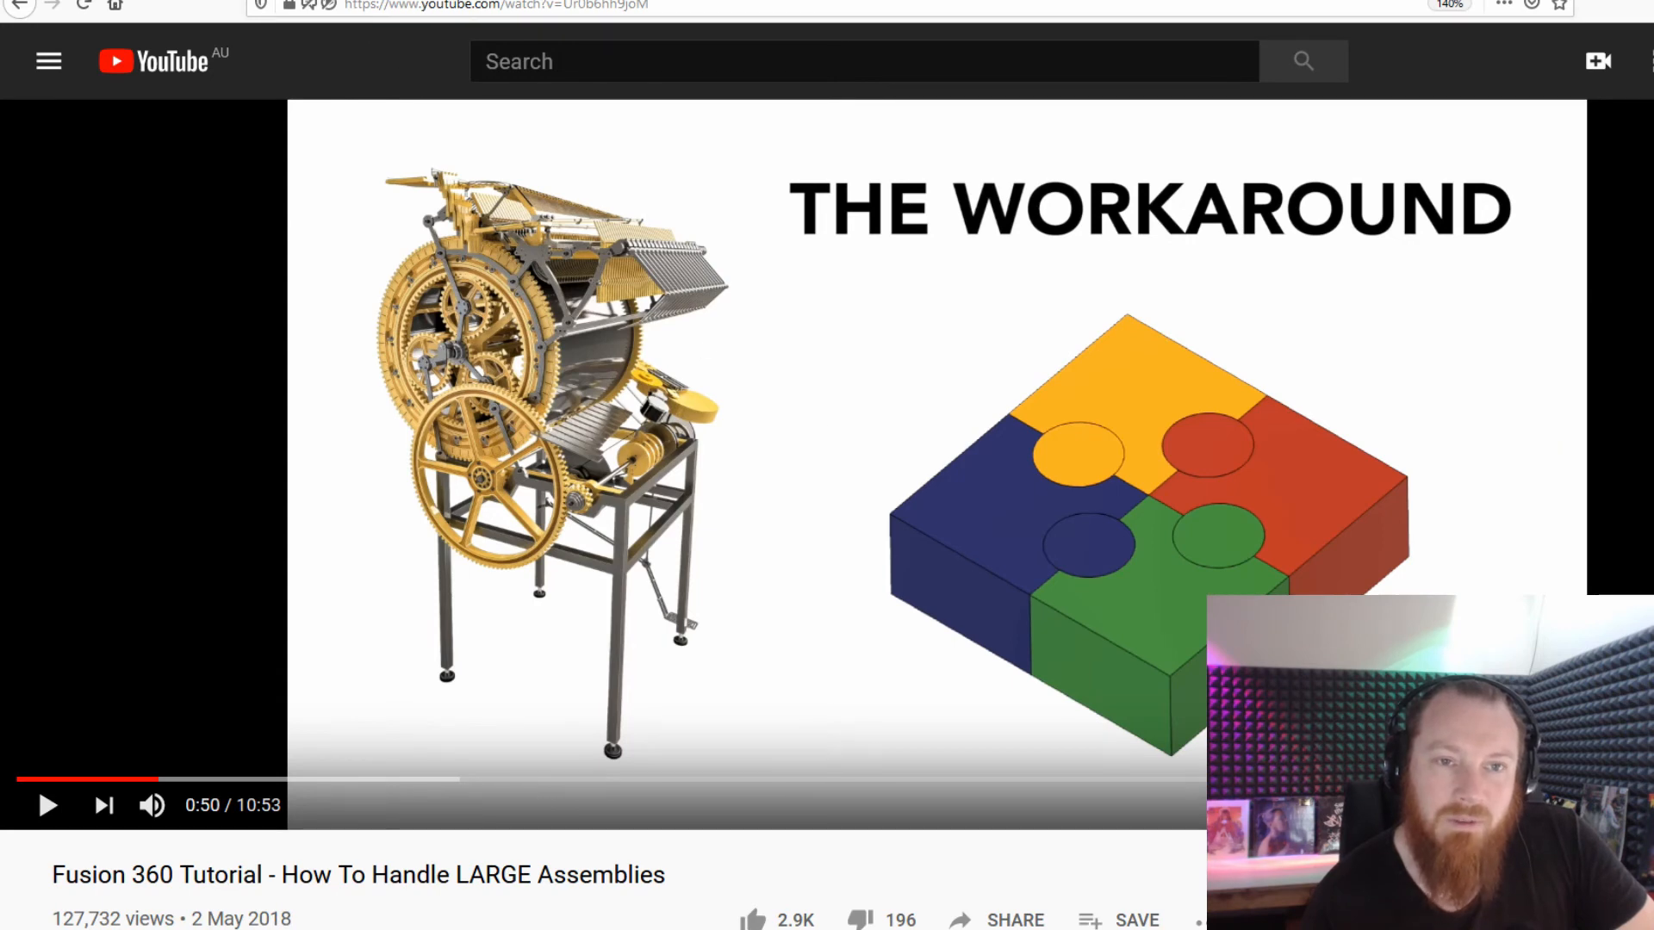
Bring up the YouTube tutorial on assembly and joints in Fusion and look over its title and channel details.
key(ctrl+Tab)
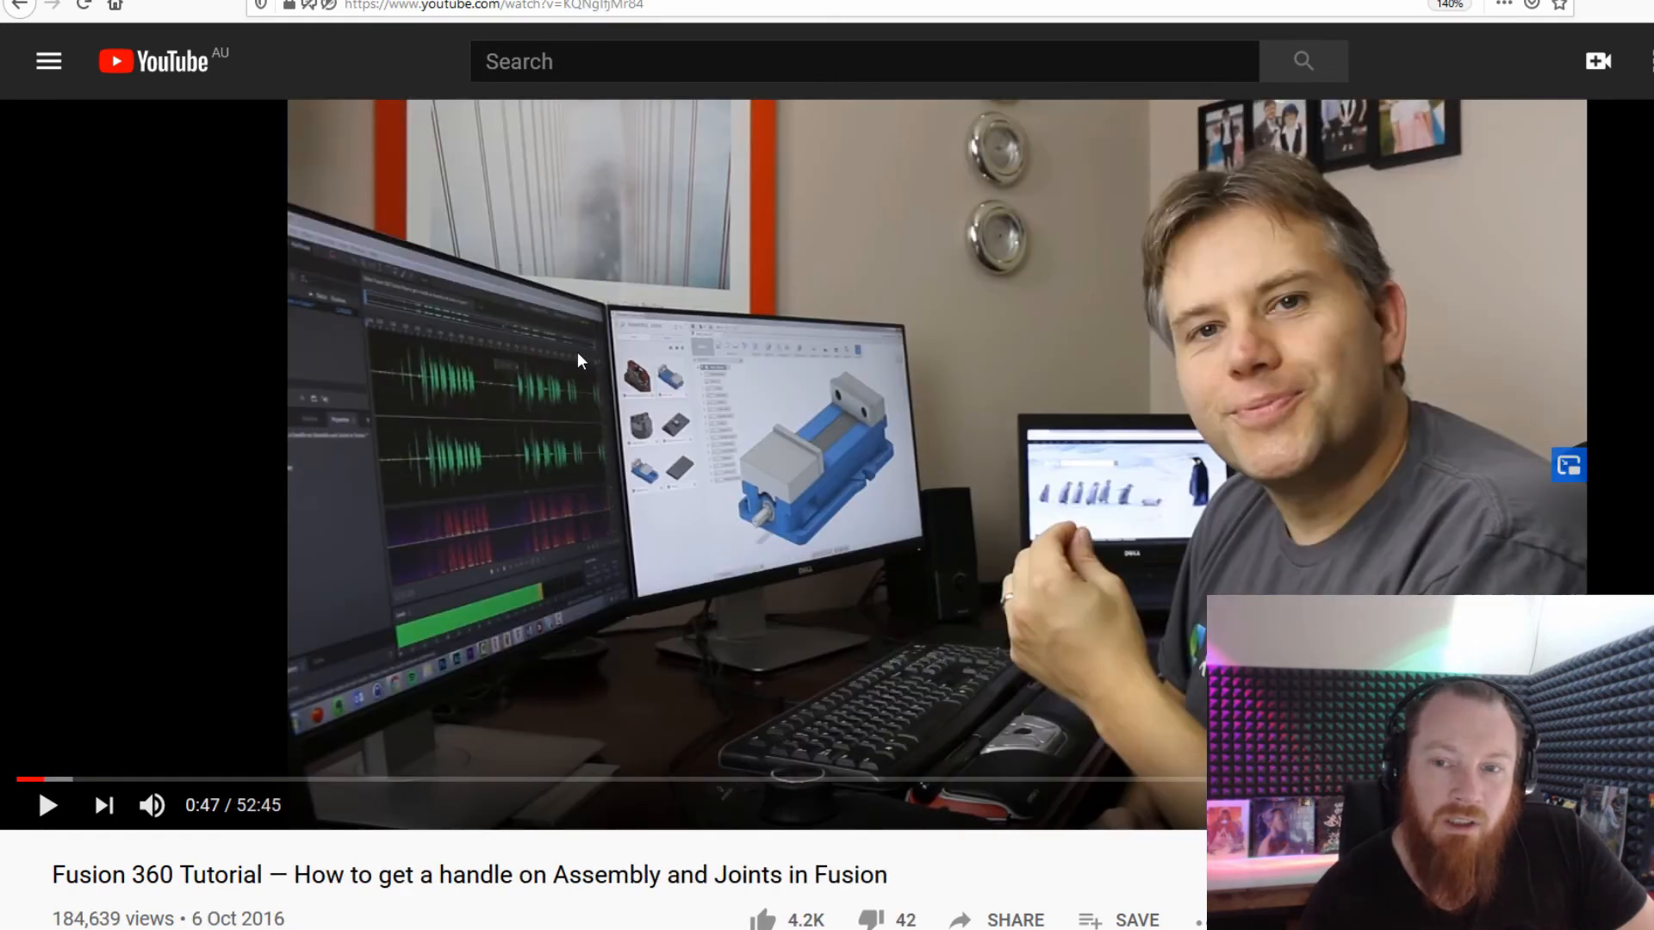
scroll(447, 710, down, 3)
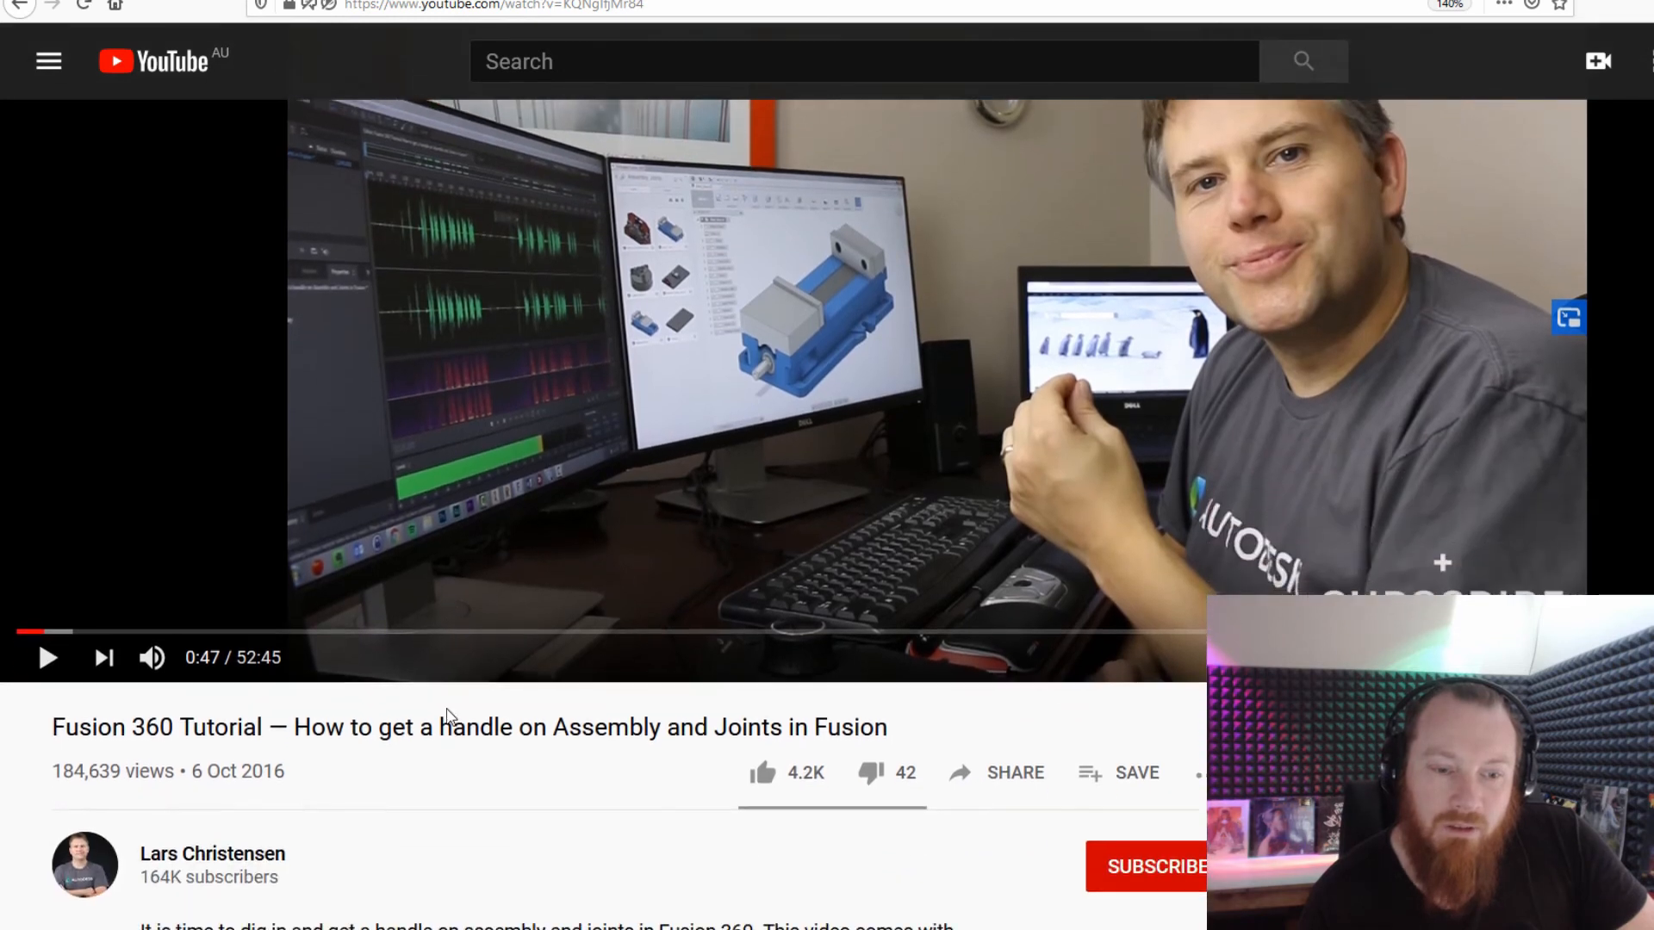
scroll(483, 716, up, 3)
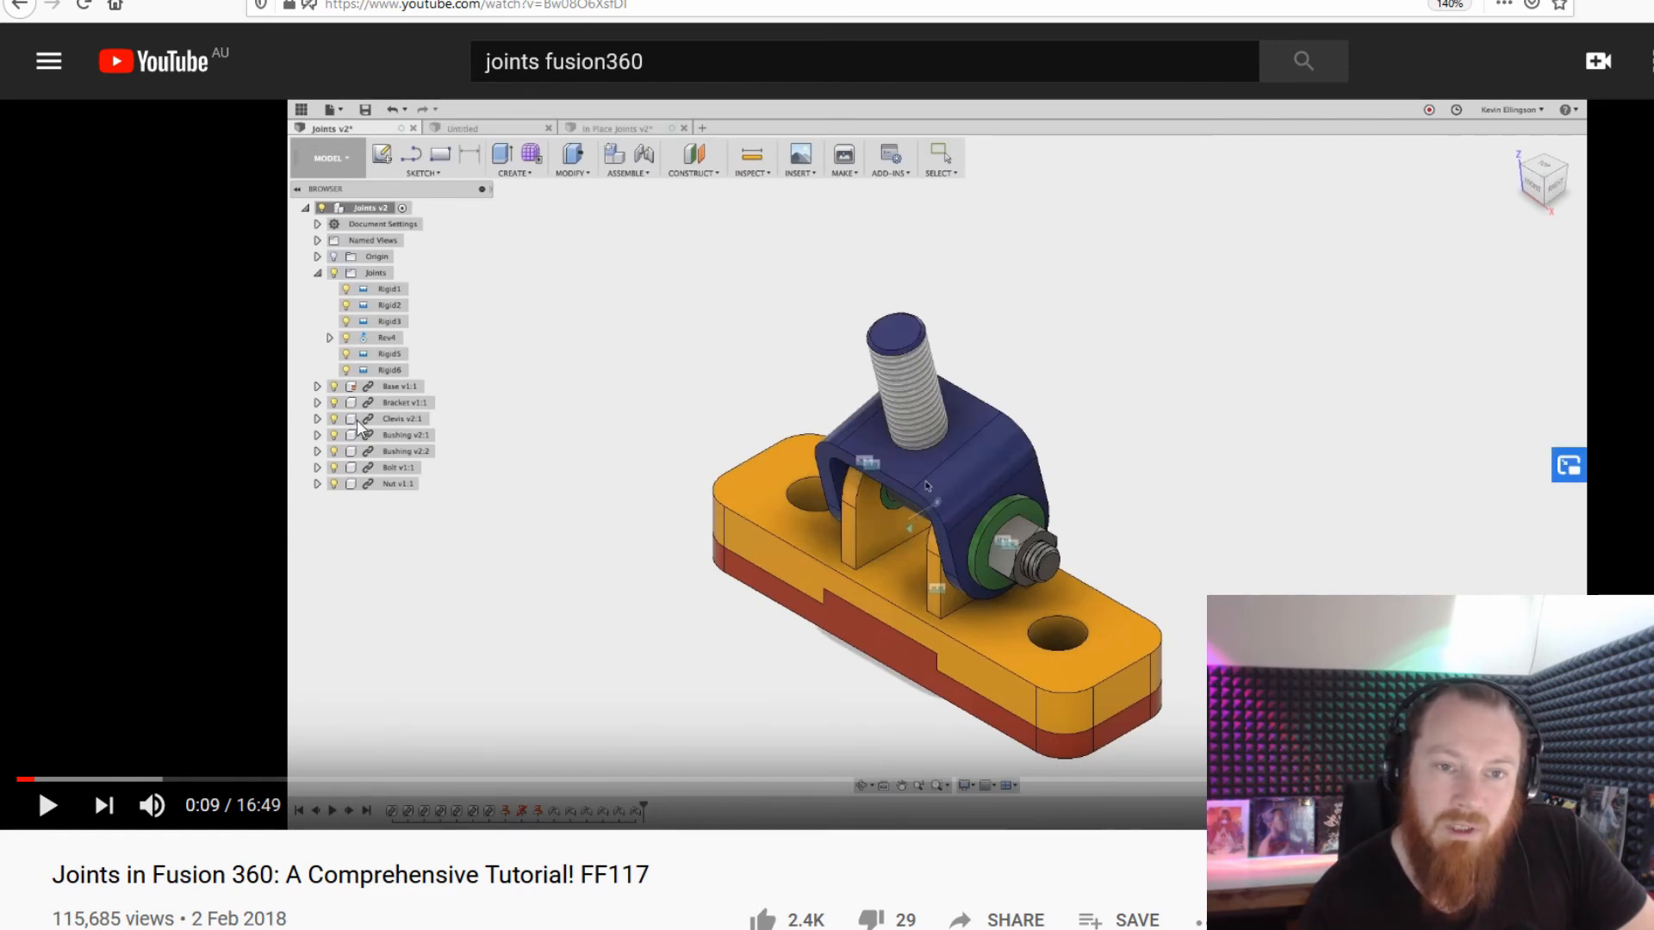
Switch to the helveticamediuma.com orthogonal drawing page and examine its third- and first-angle projection explanations, drawing symbol and hand-drawn cassette example.
click(275, 0)
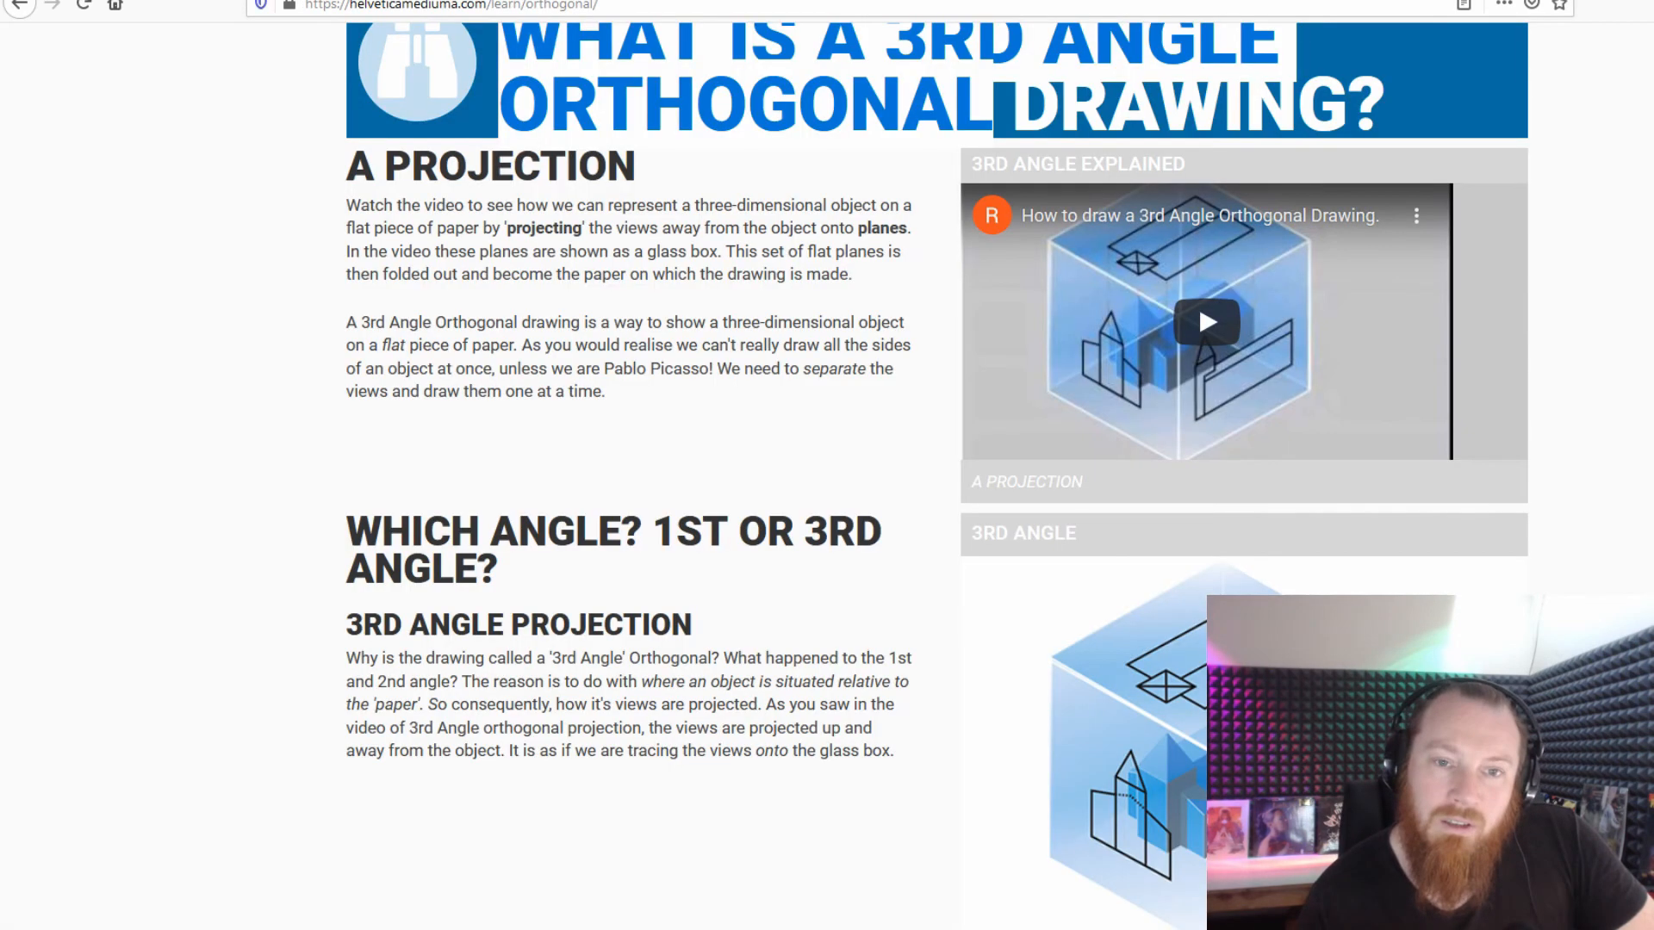
scroll(752, 339, up, 15)
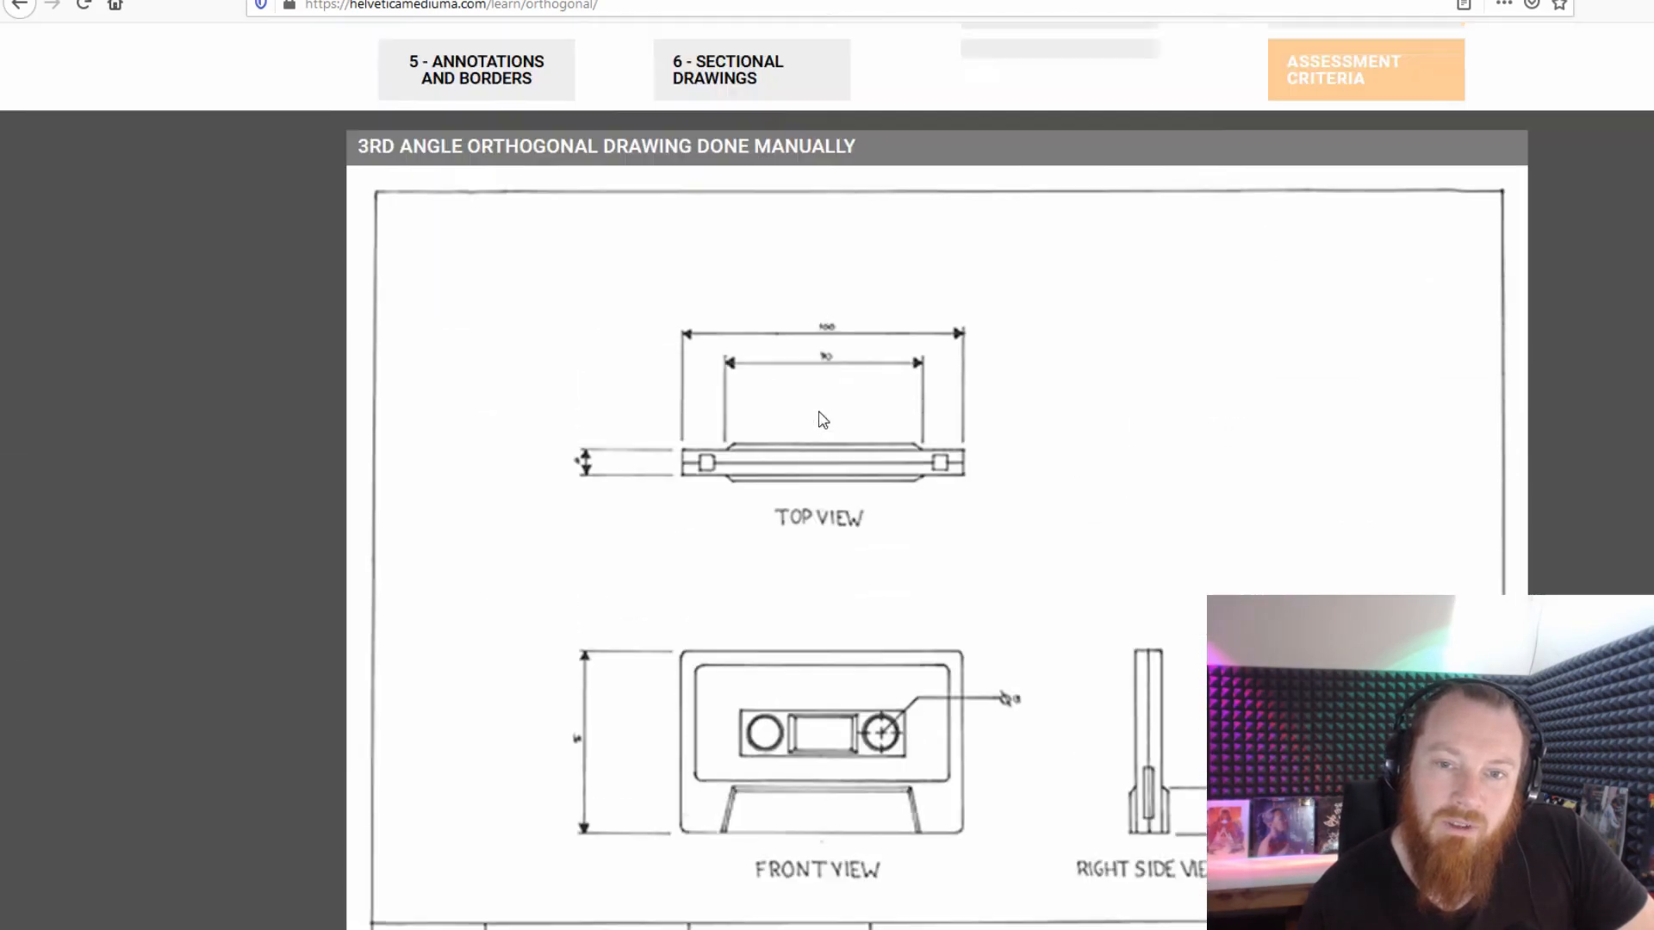
scroll(870, 422, down, 20)
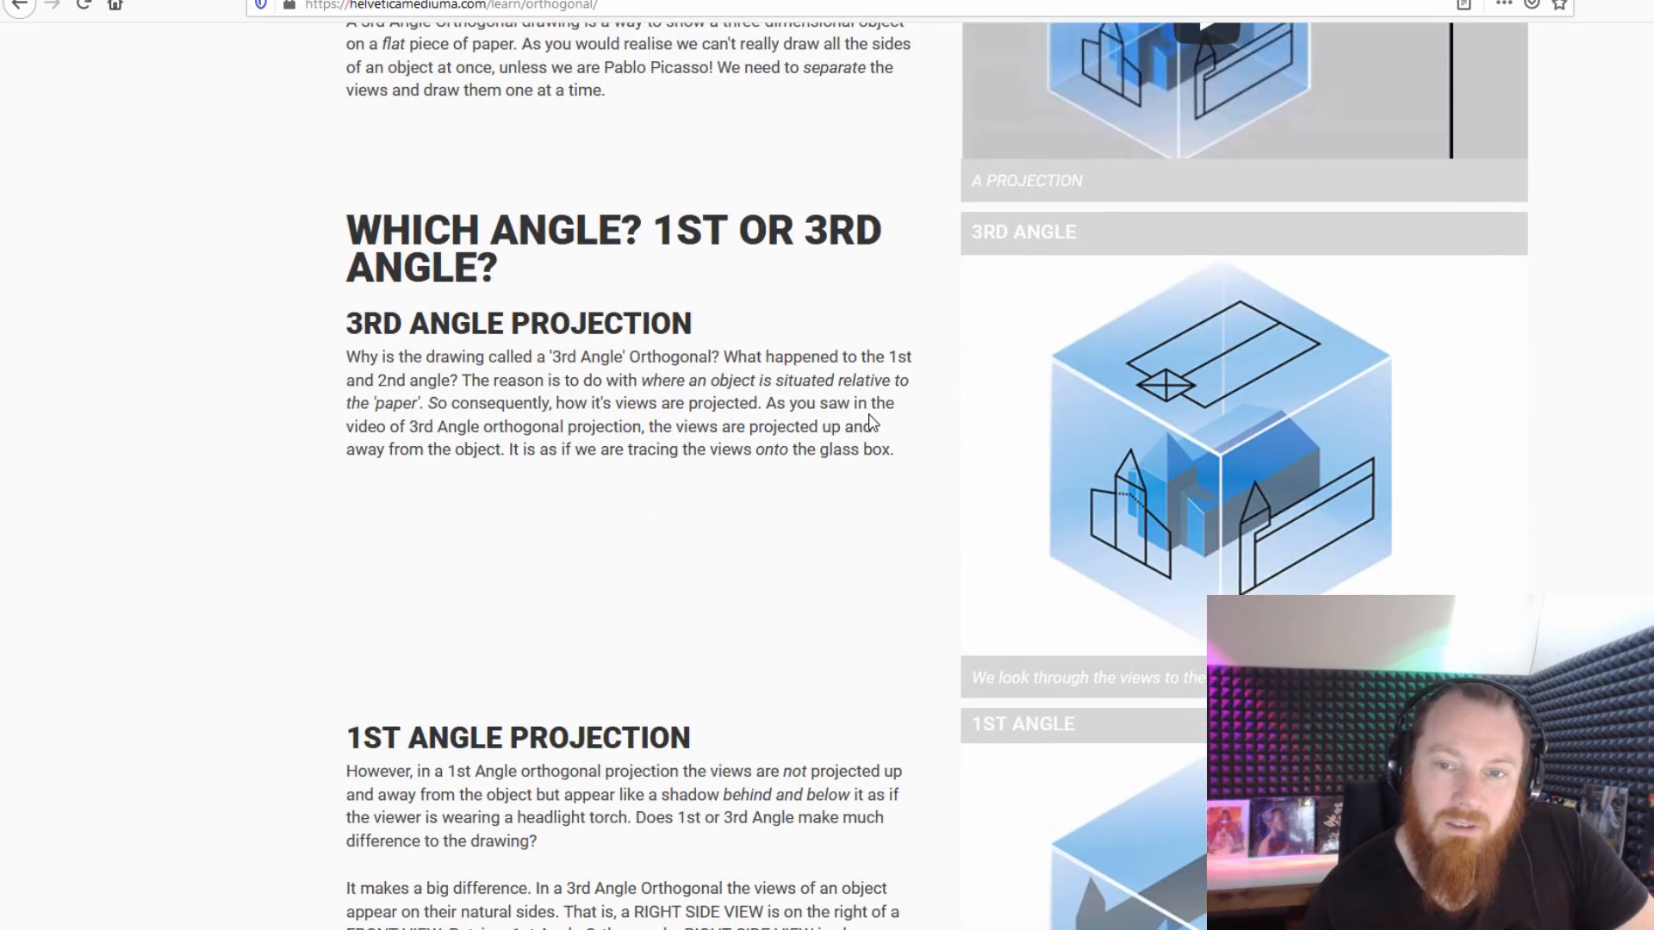
scroll(873, 421, down, 5)
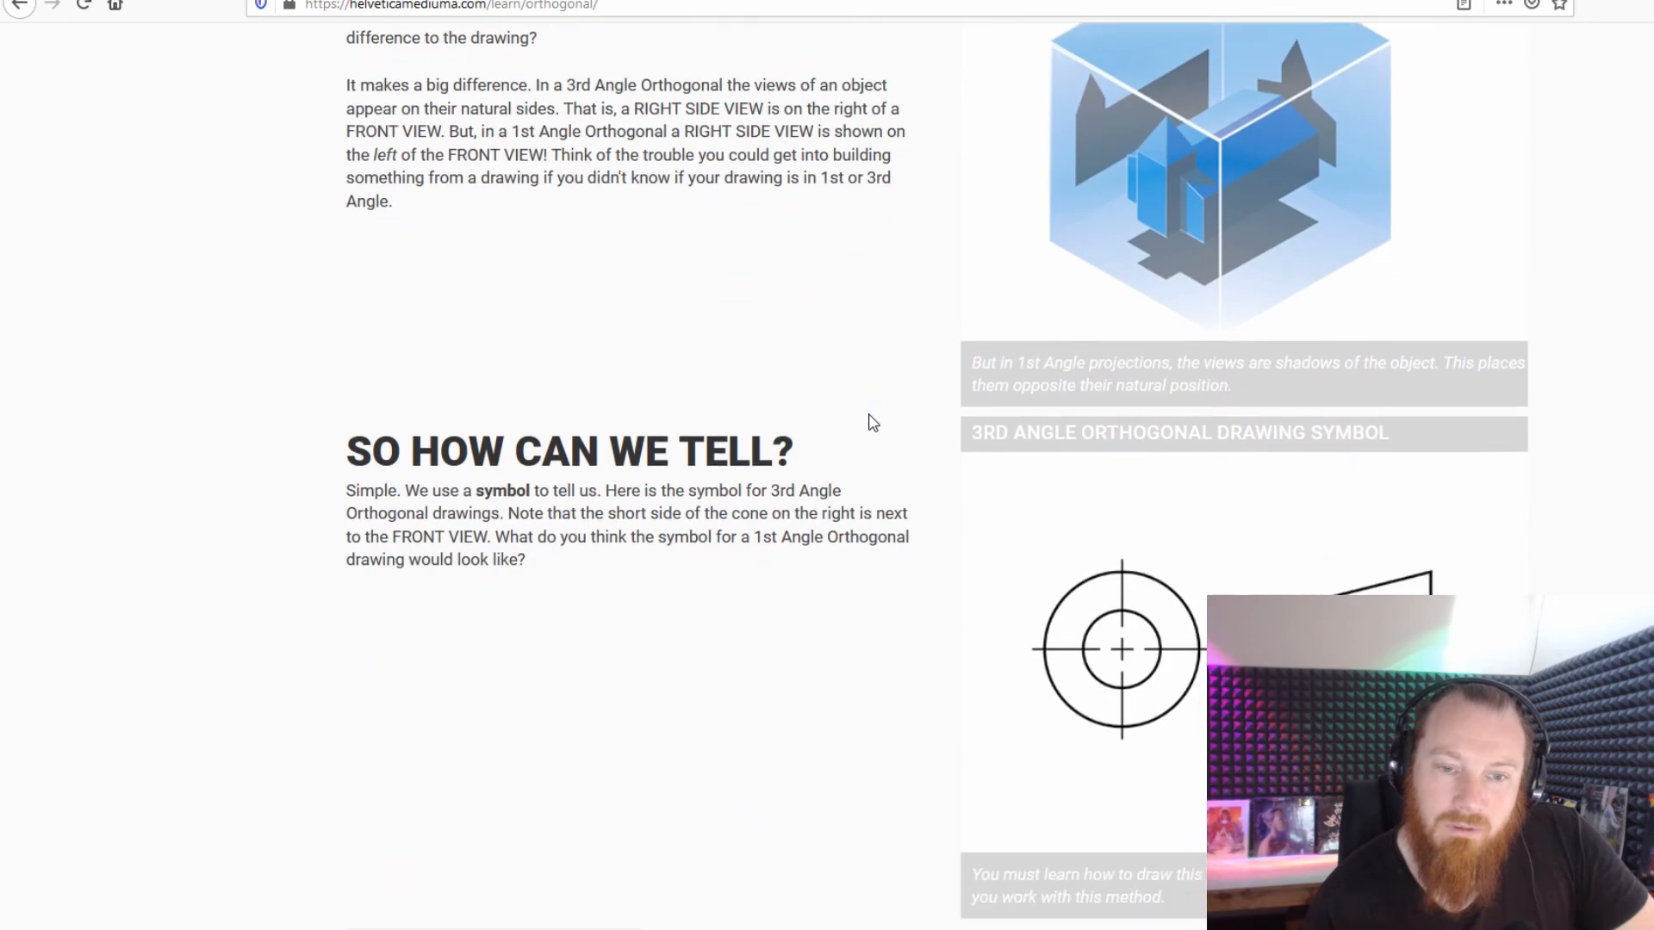
scroll(873, 421, up, 6)
scroll(870, 420, up, 8)
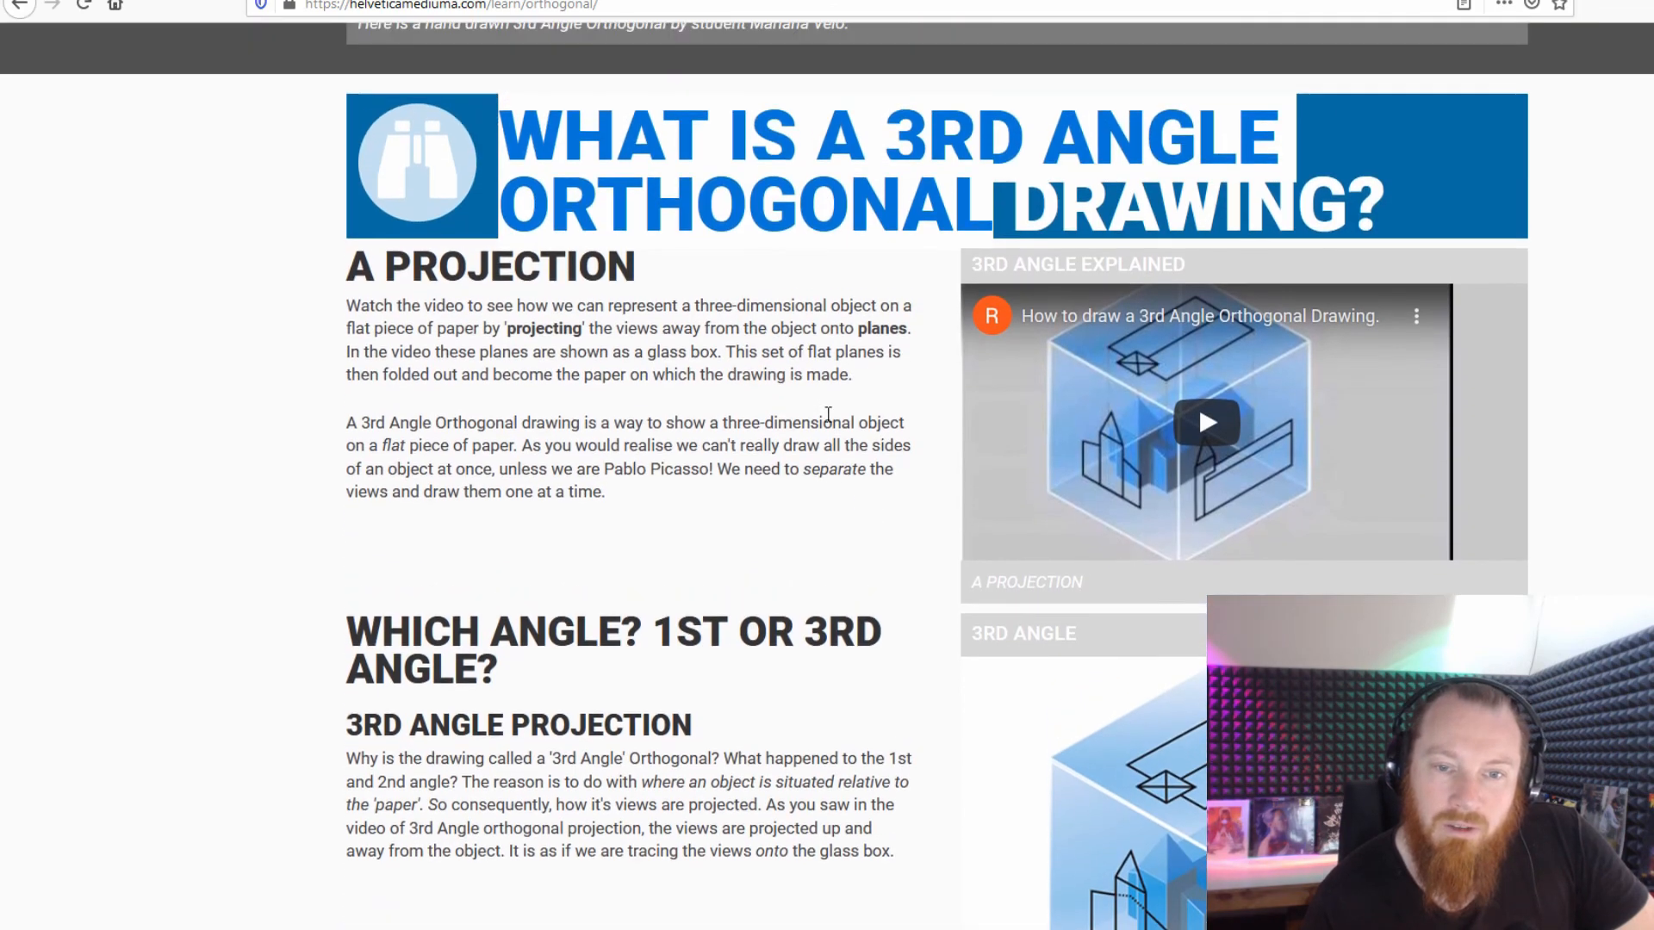
scroll(828, 414, down, 13)
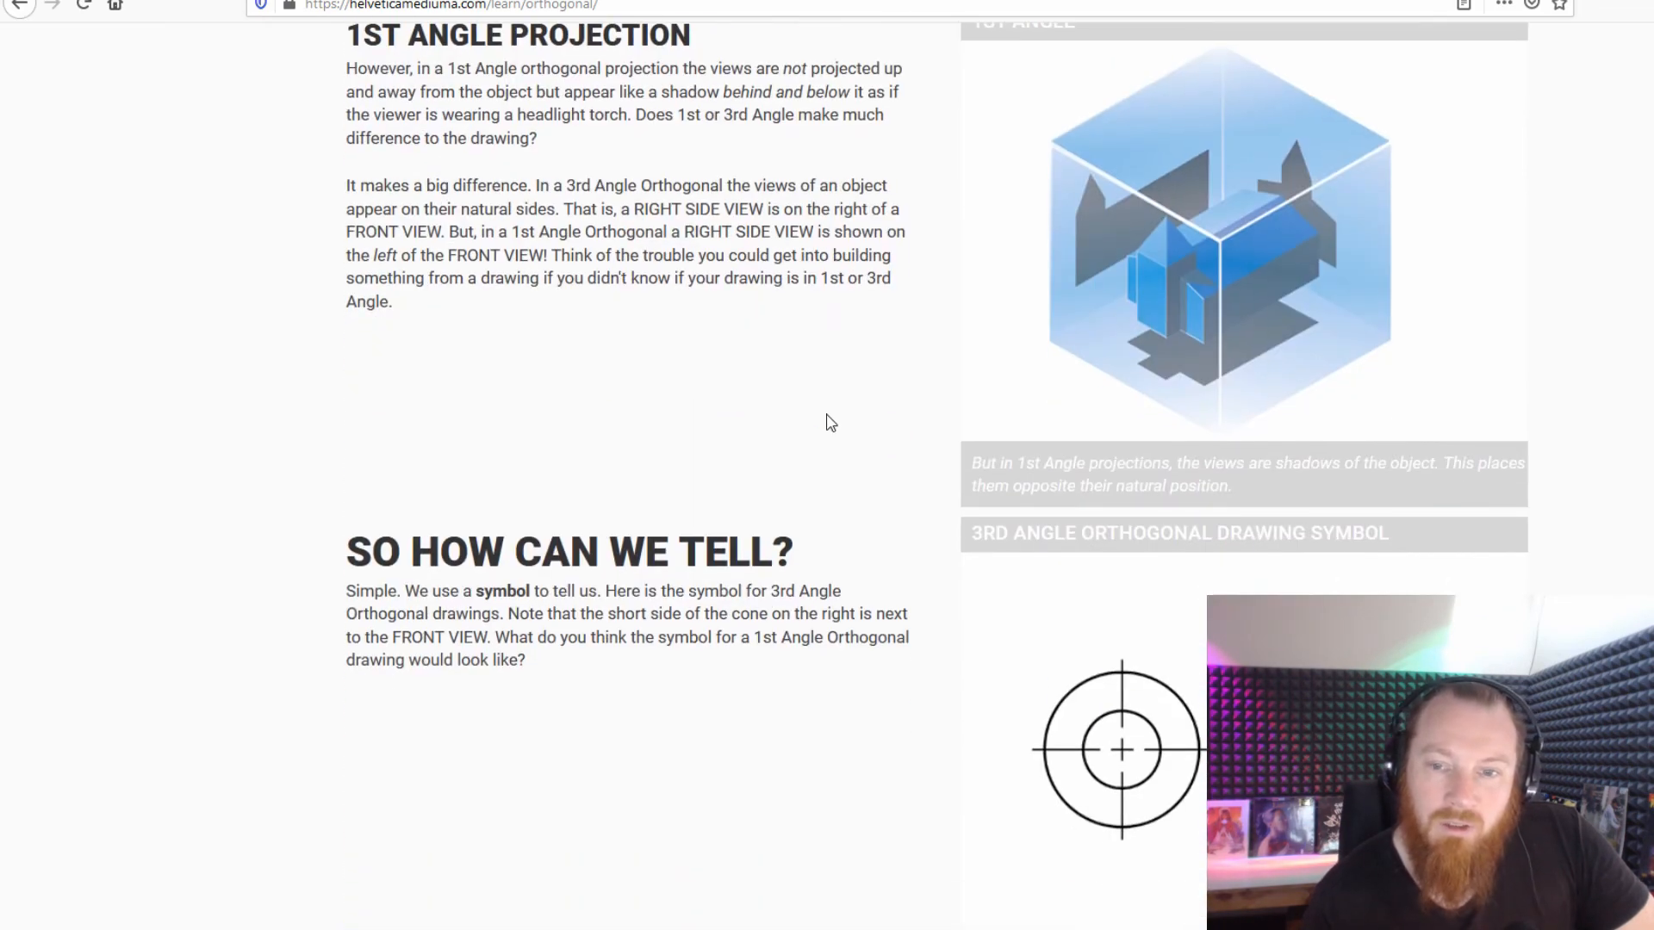
scroll(830, 422, up, 9)
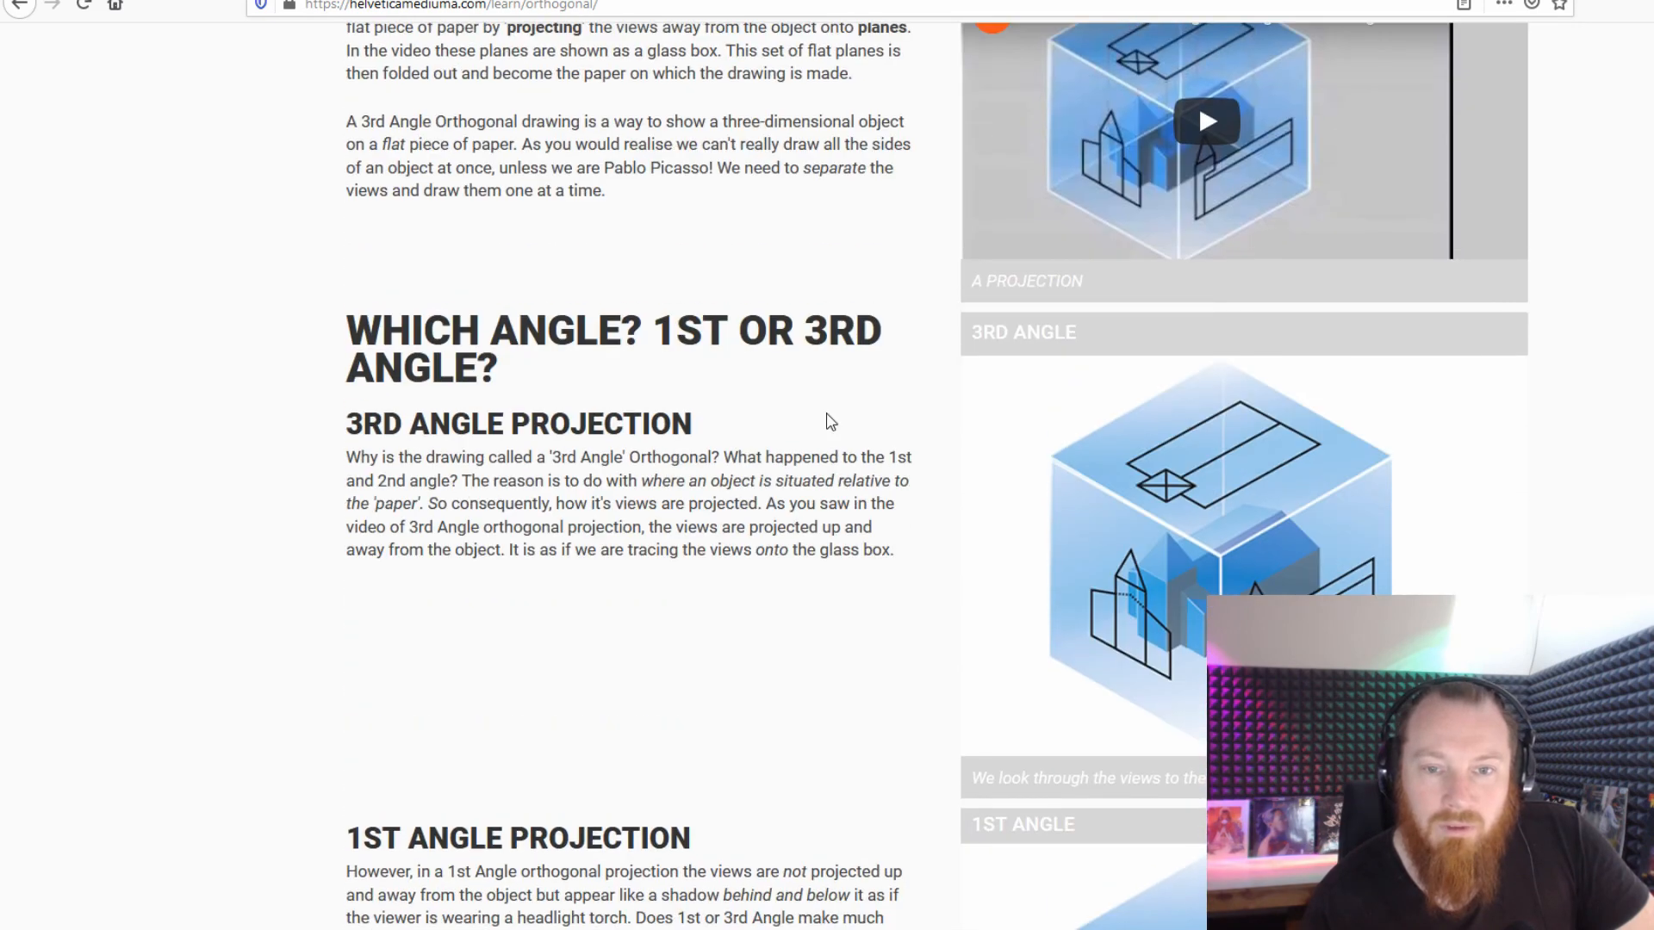
scroll(475, 435, up, 2)
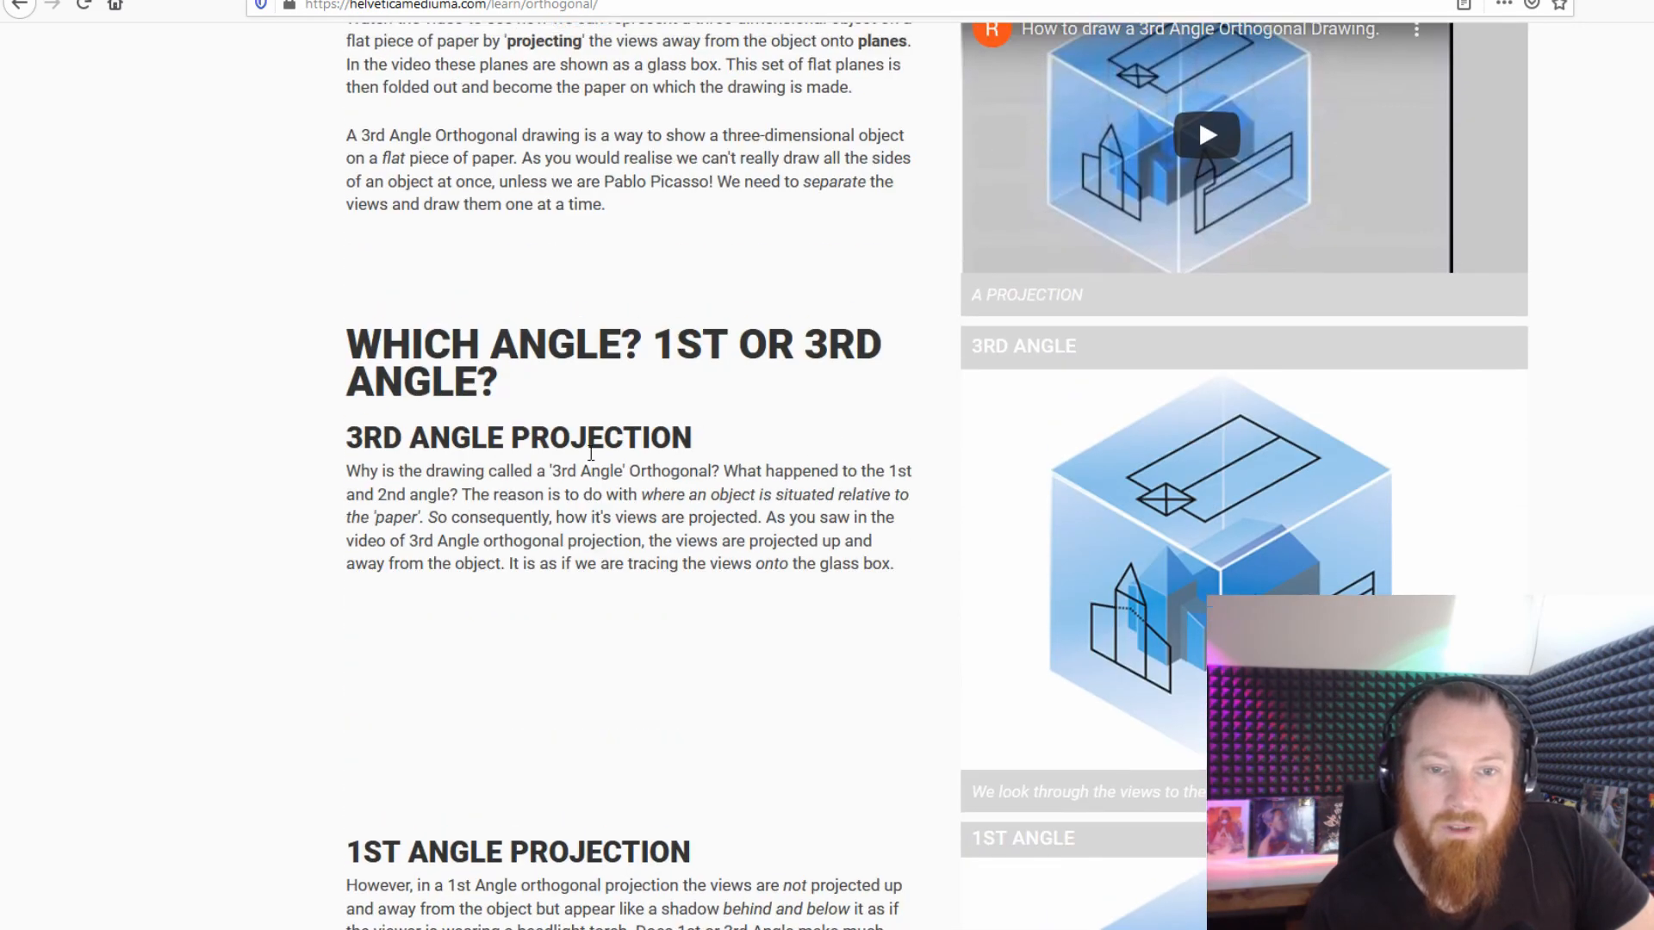
scroll(689, 265, up, 2)
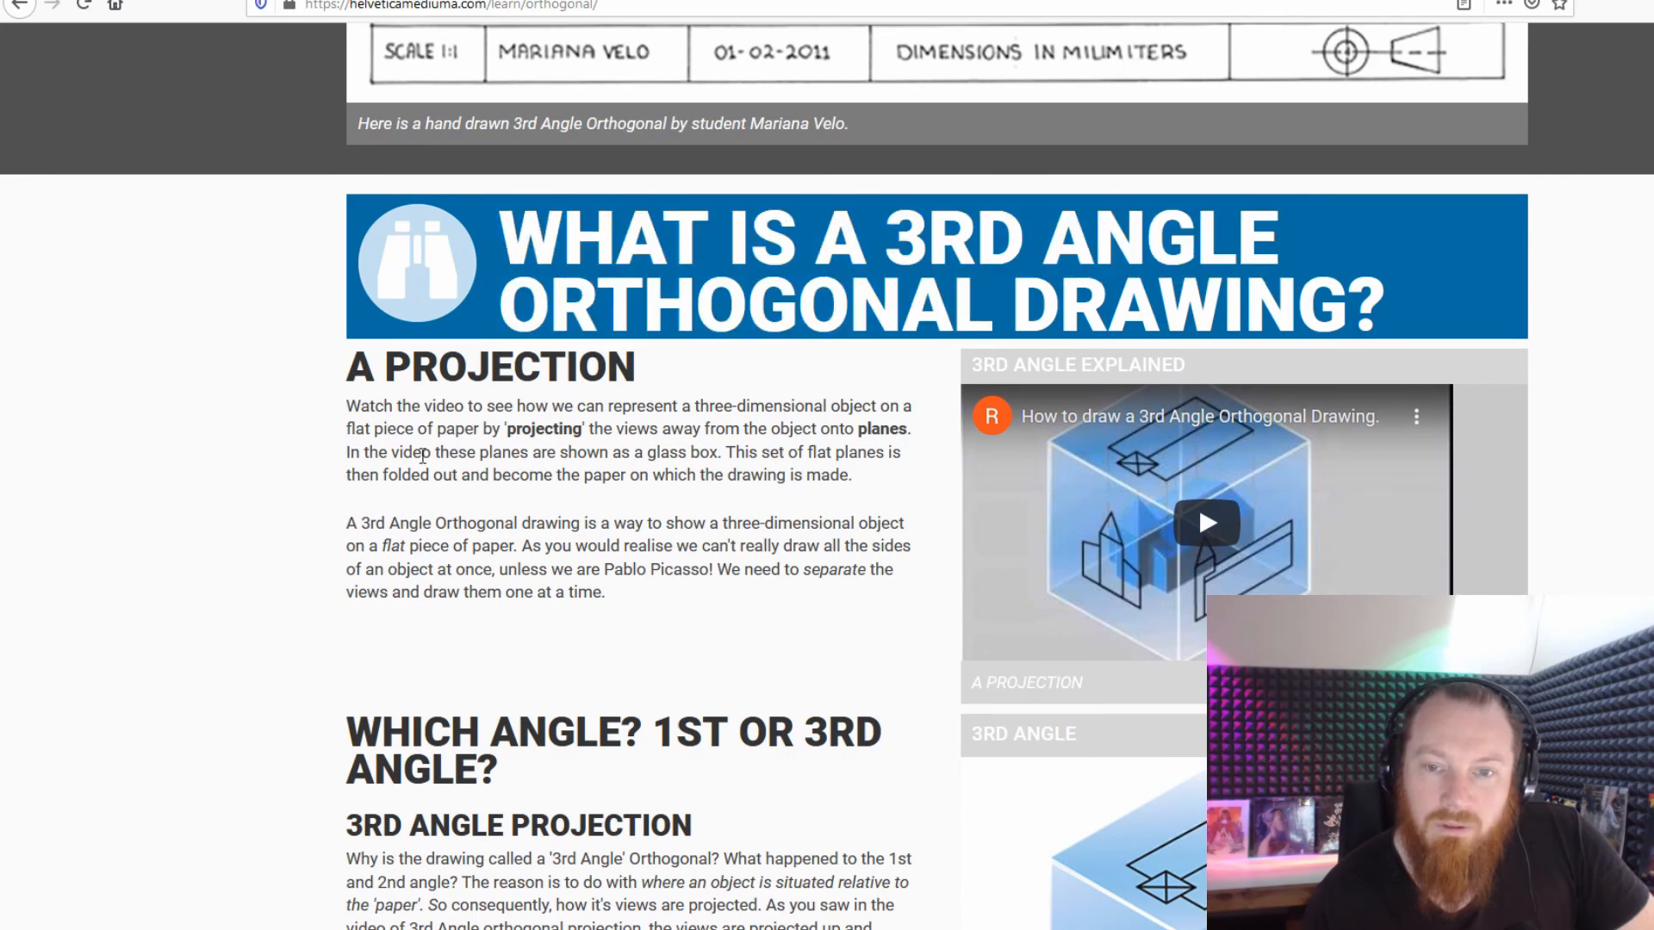
scroll(668, 546, down, 7)
scroll(1068, 389, up, 4)
scroll(809, 573, up, 13)
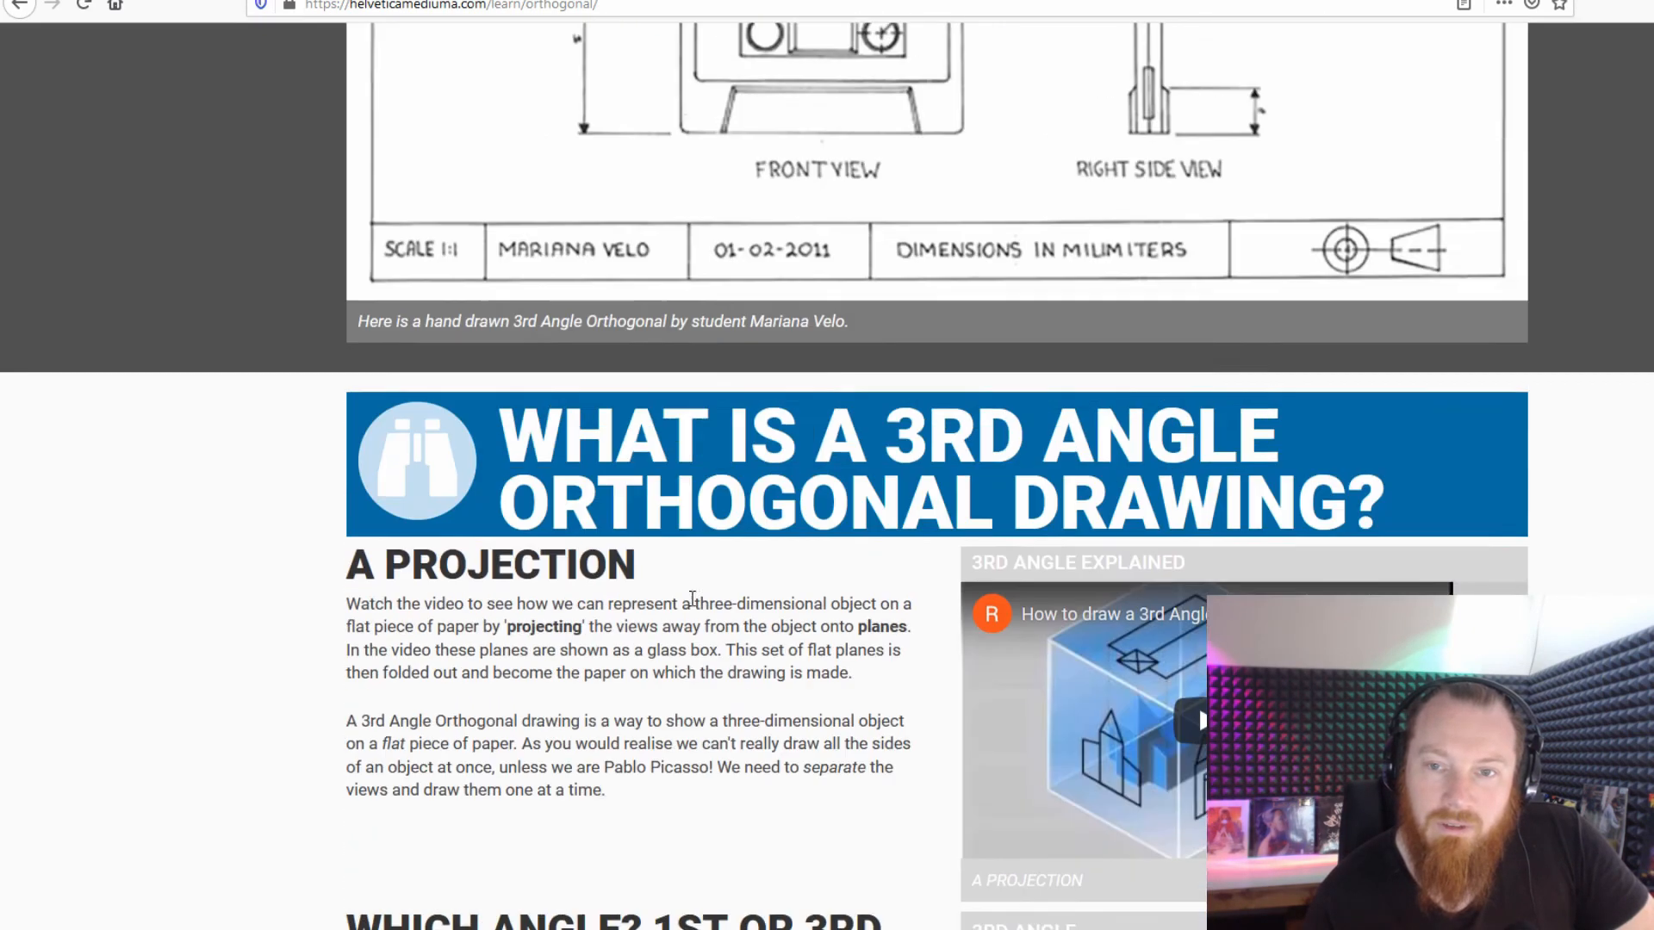
scroll(866, 573, down, 3)
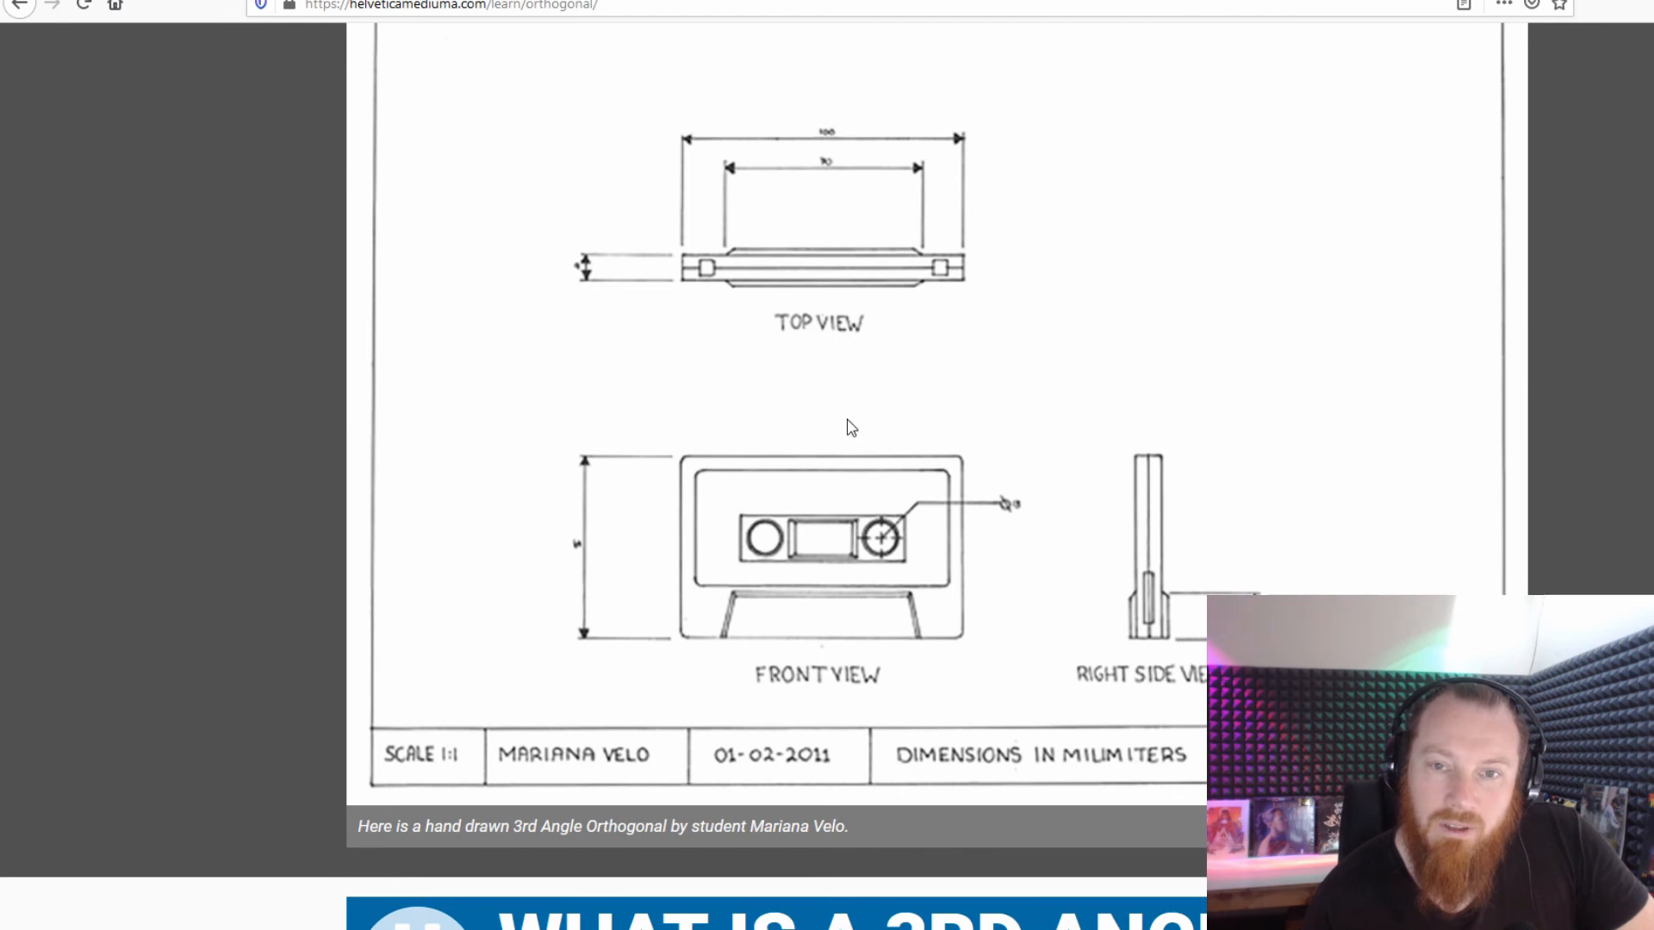
Bring up the Autodesk forum idea "Welding assistant for Fusion 360" and examine its description and weld drawing examples.
click(996, 0)
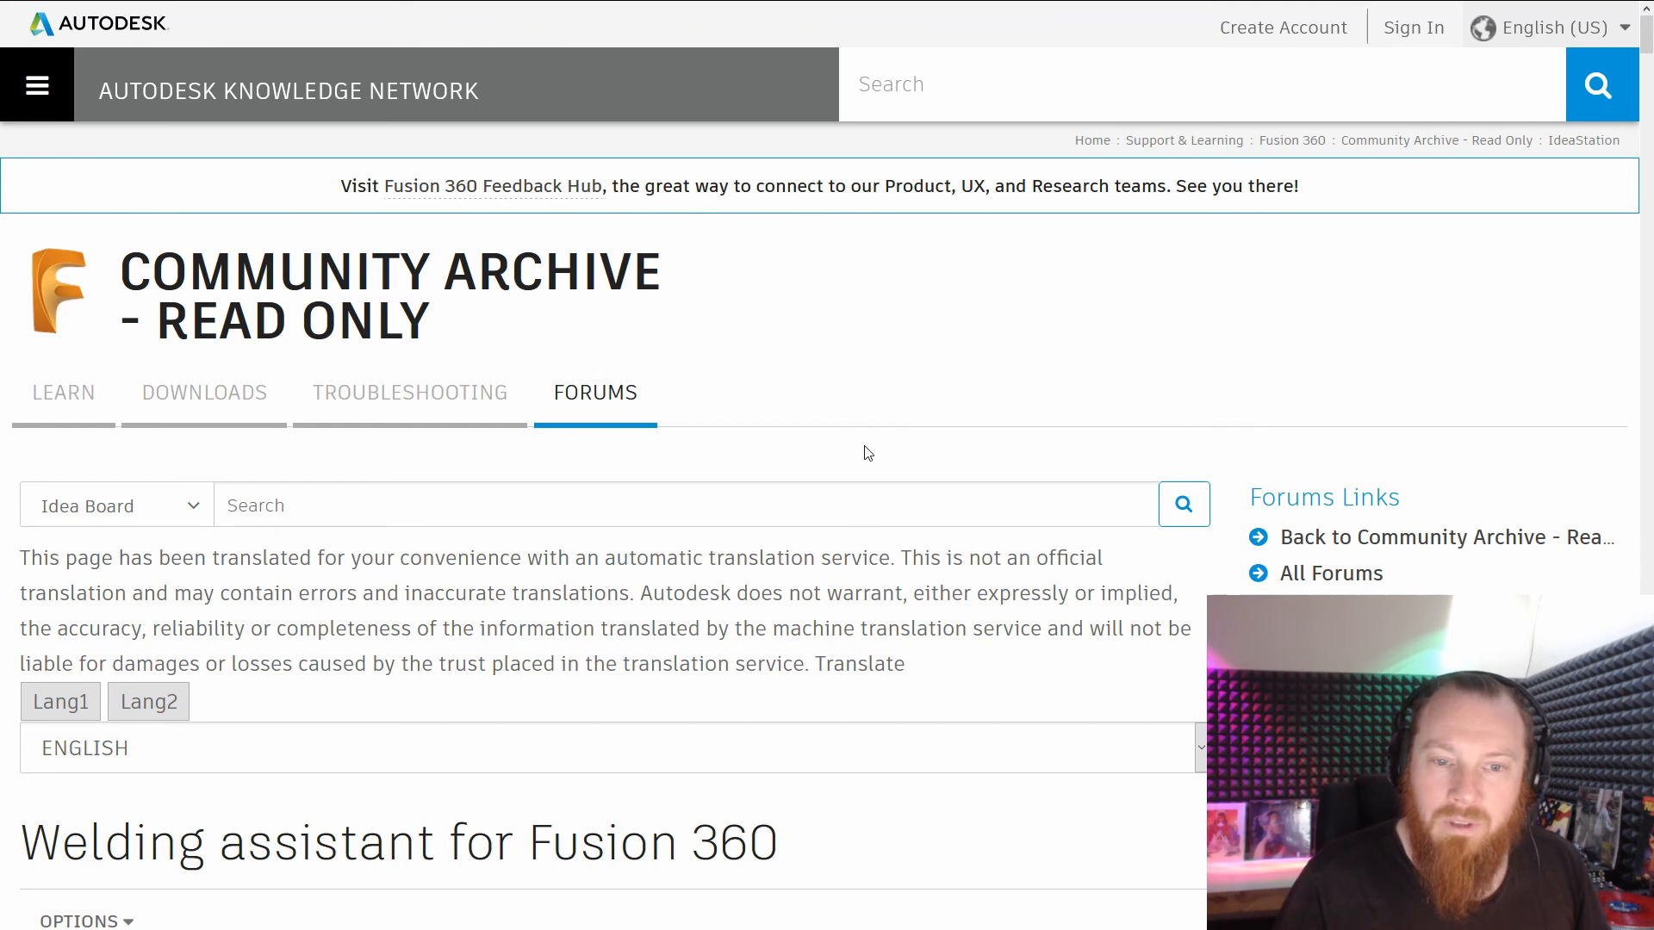
scroll(870, 454, down, 5)
scroll(889, 457, down, 6)
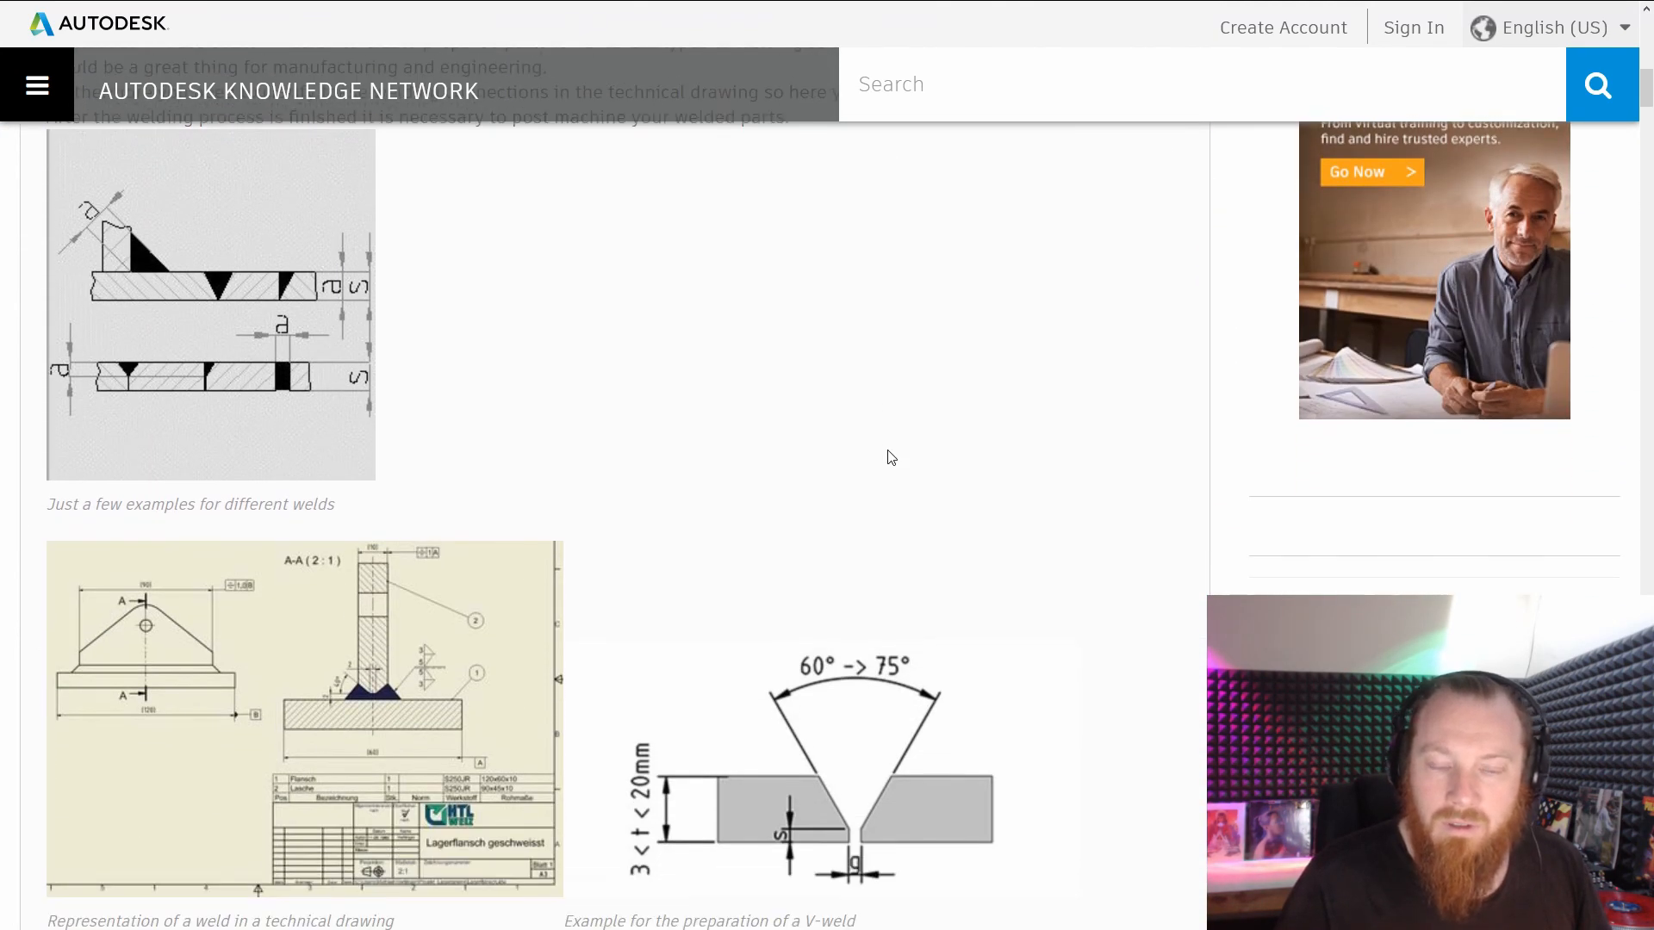
scroll(923, 453, up, 12)
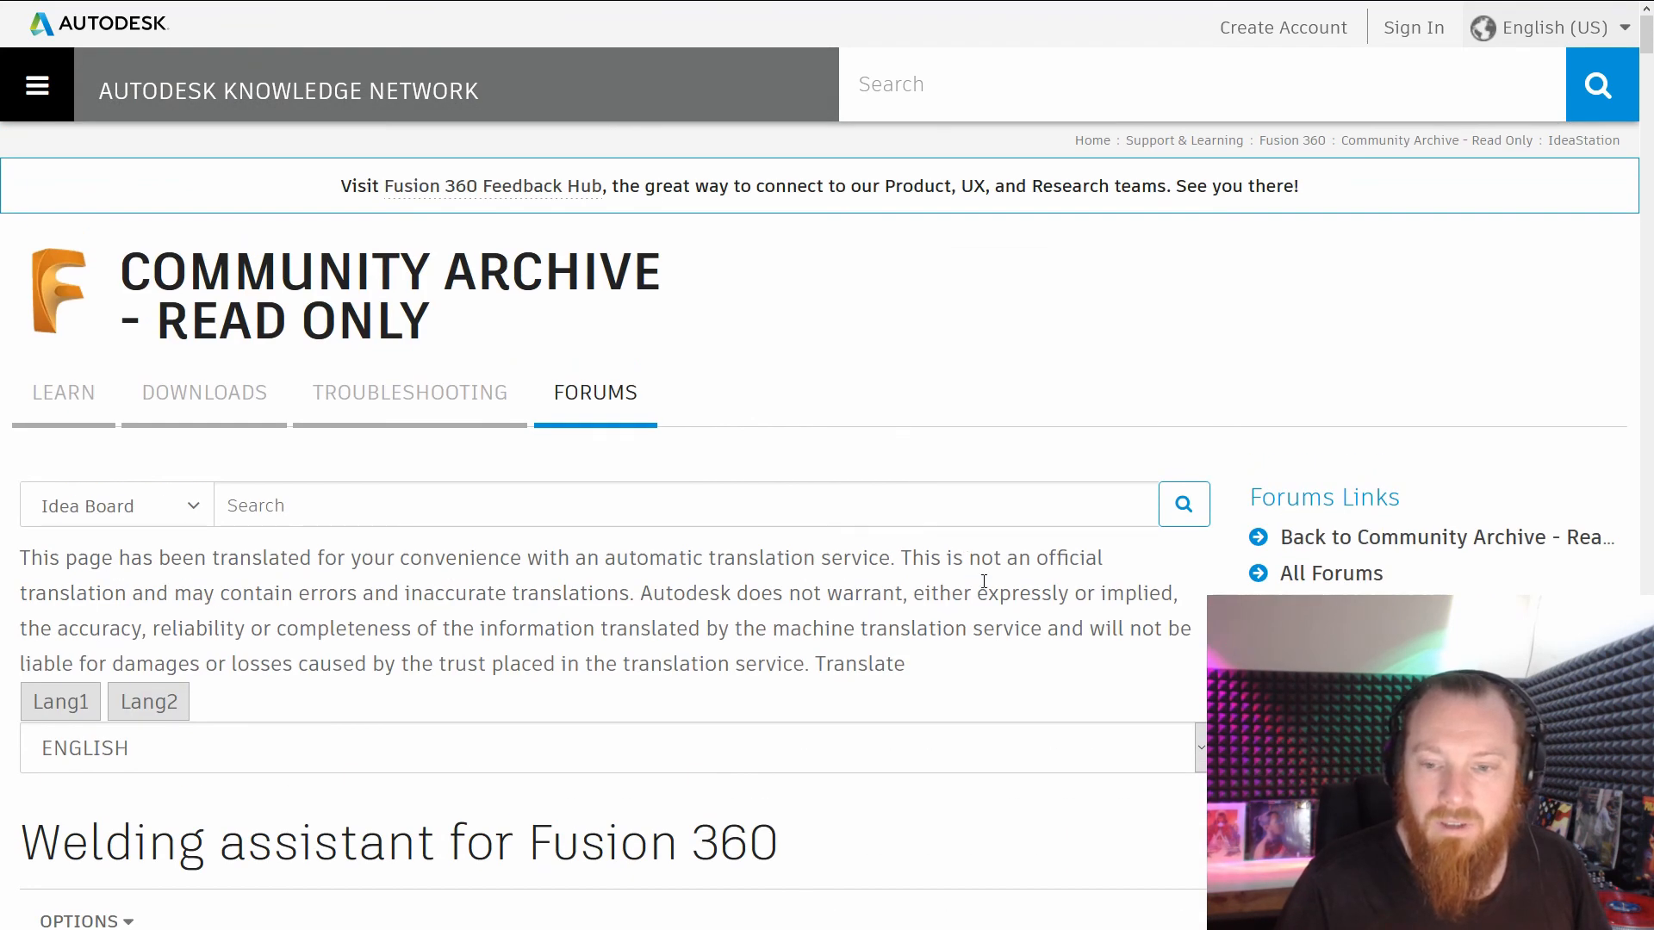
scroll(978, 668, down, 9)
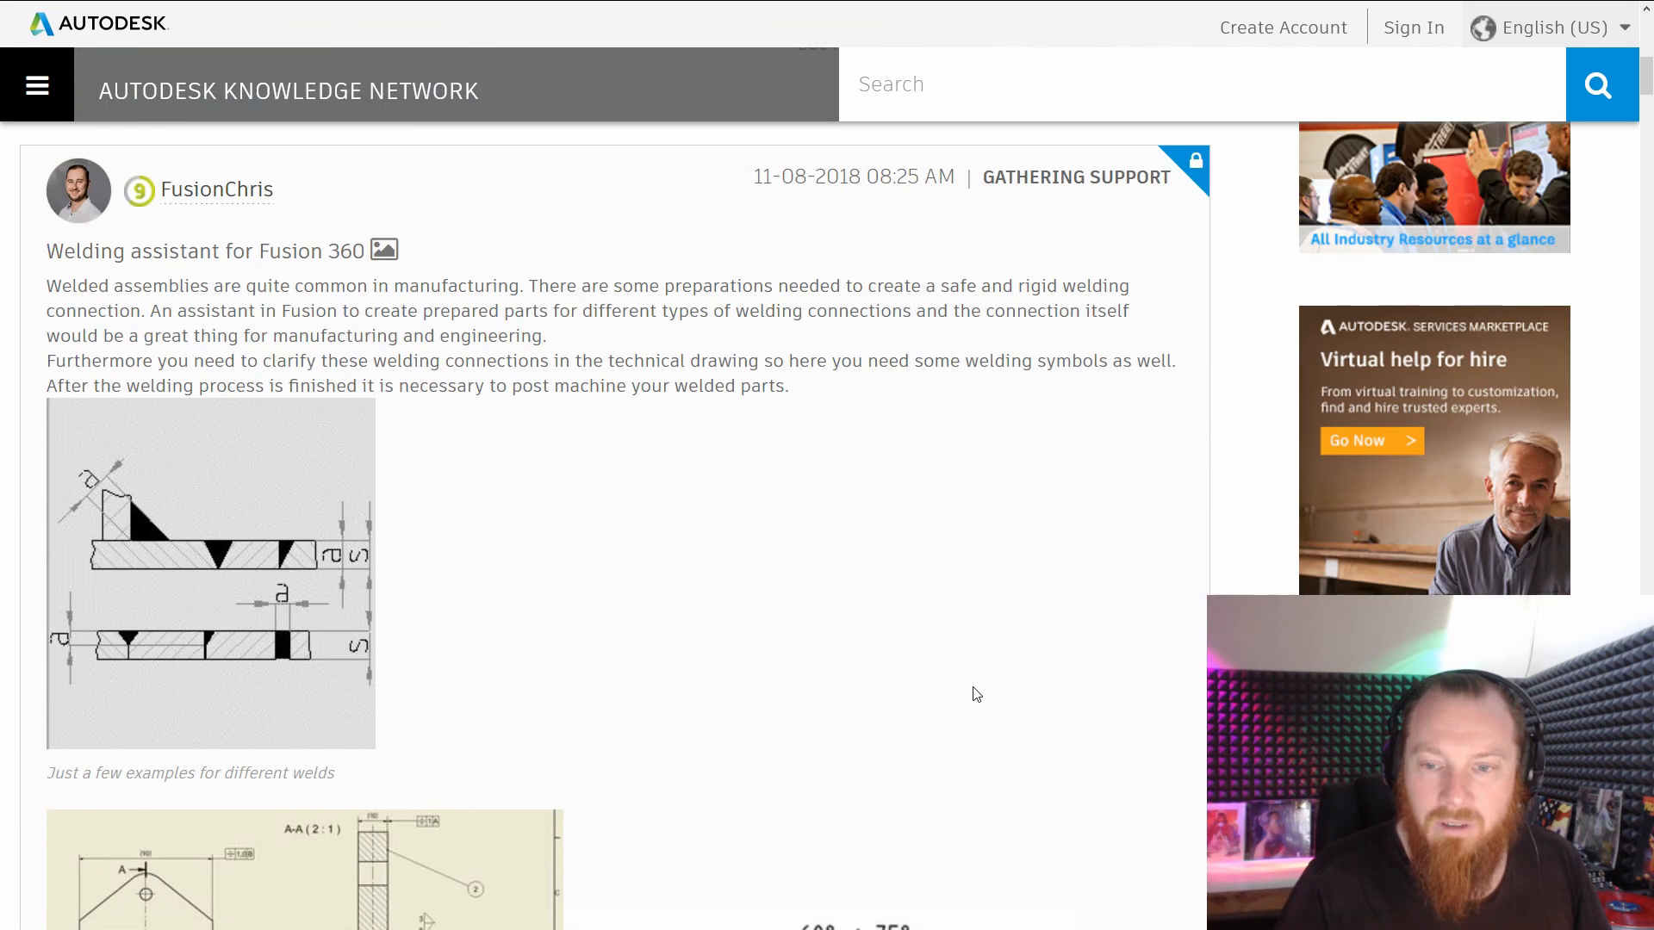
scroll(975, 695, down, 6)
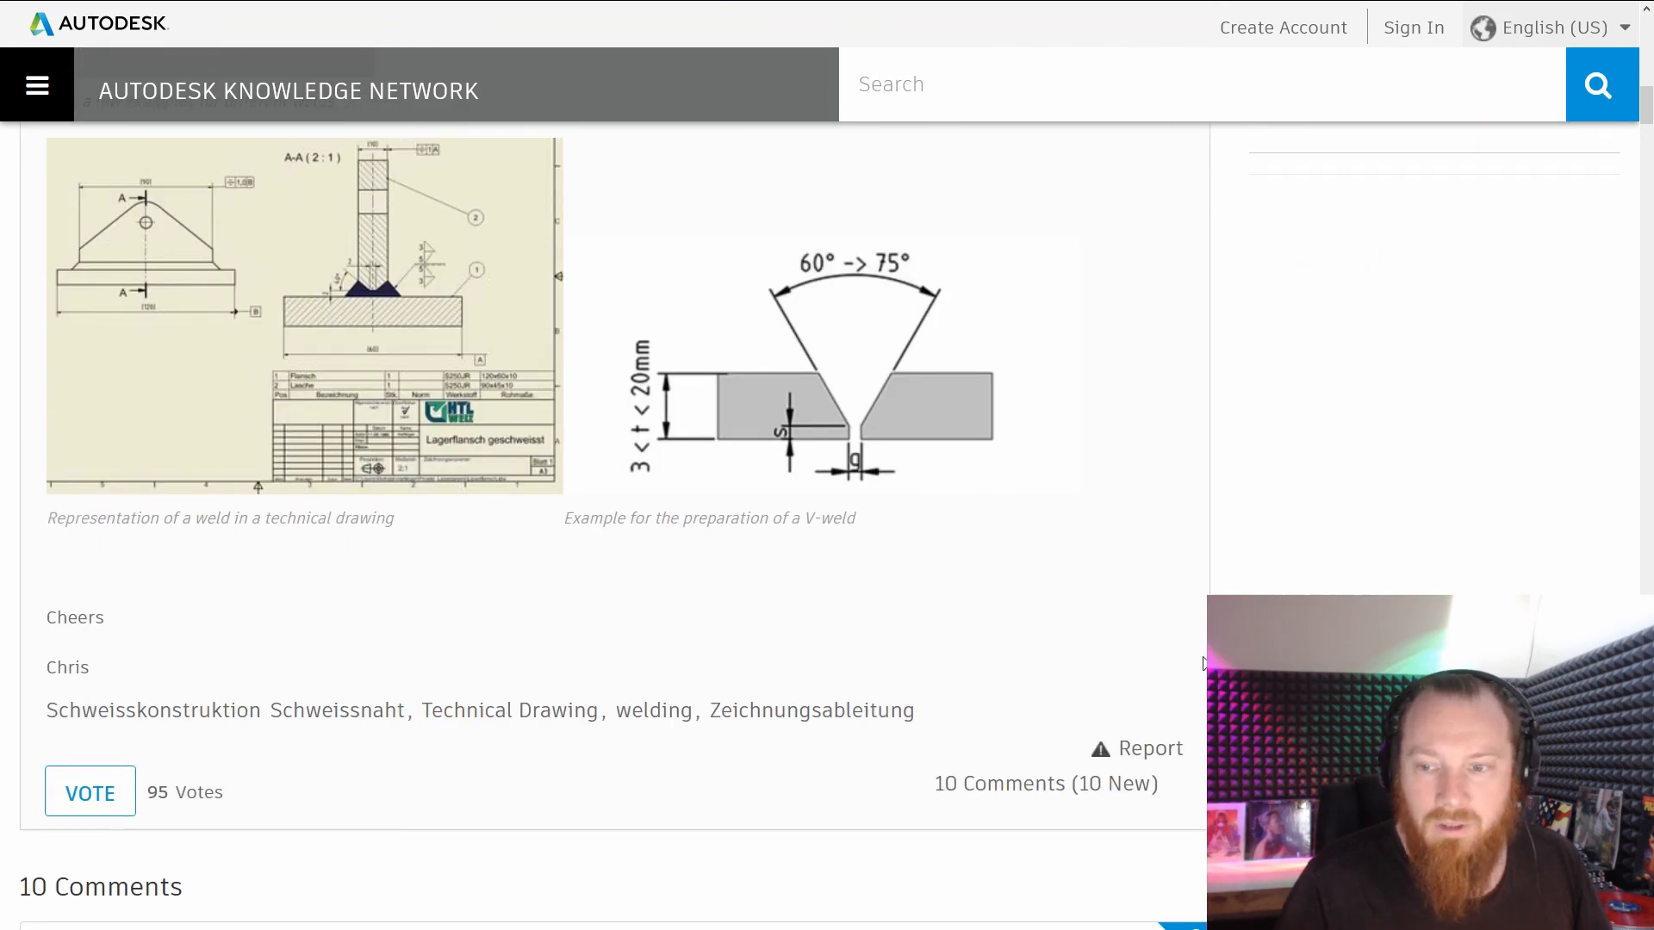
Read the comments on the welding idea, examining the illustrated workaround for modelling weld beads as separate components.
scroll(614, 517, down, 8)
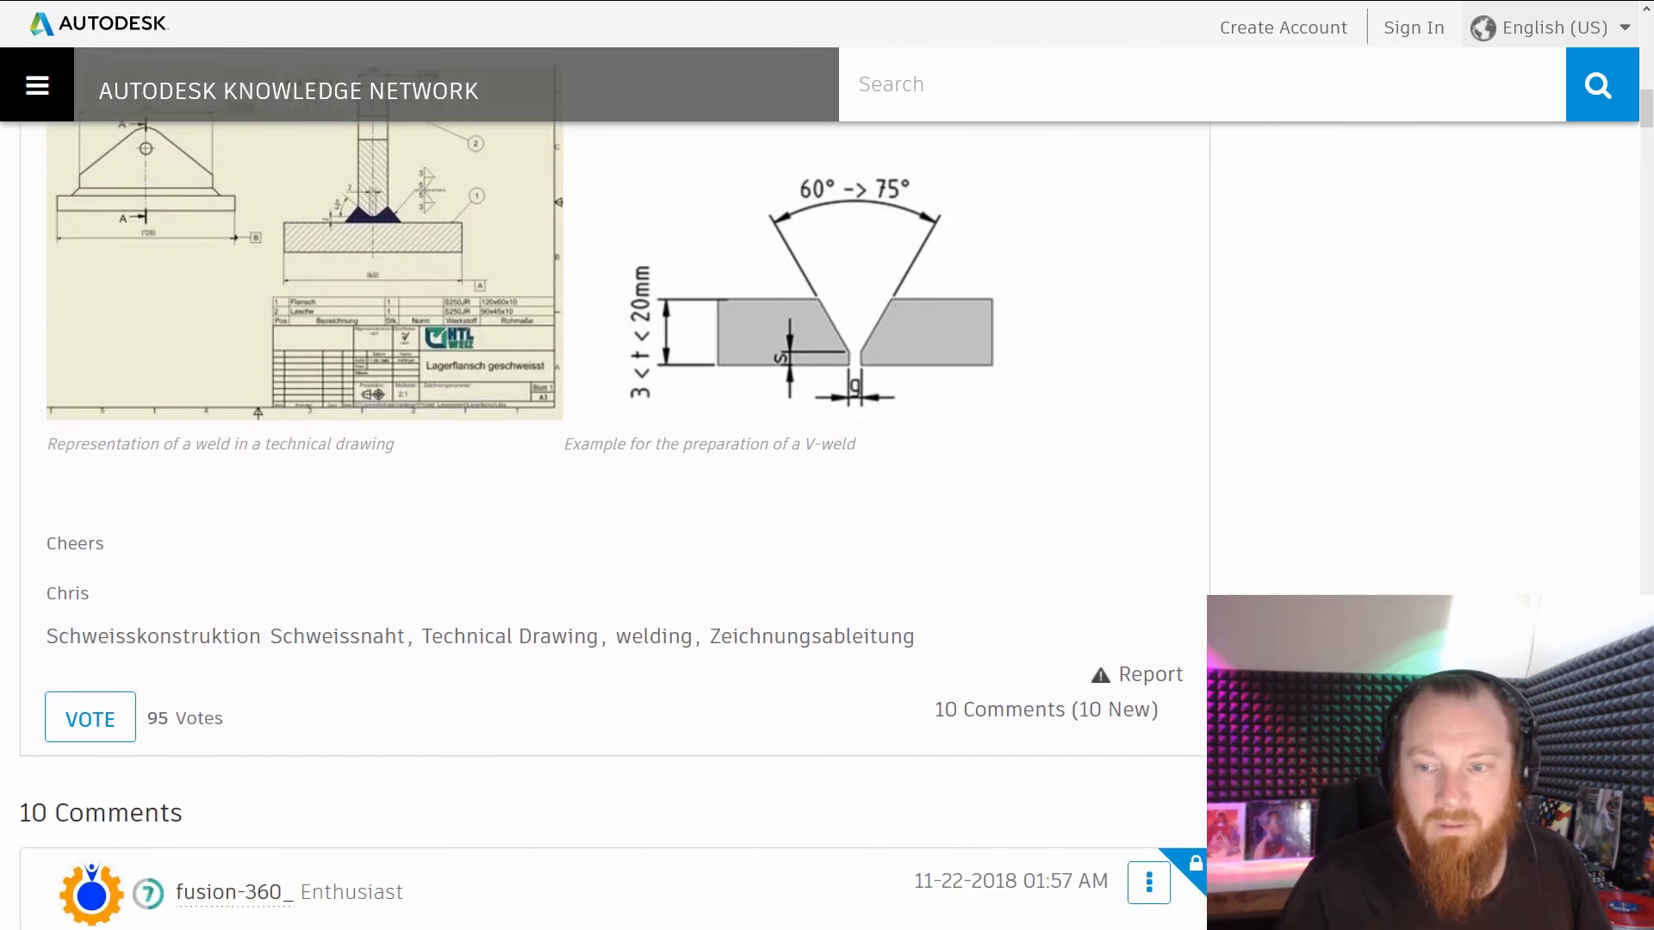
scroll(613, 517, down, 20)
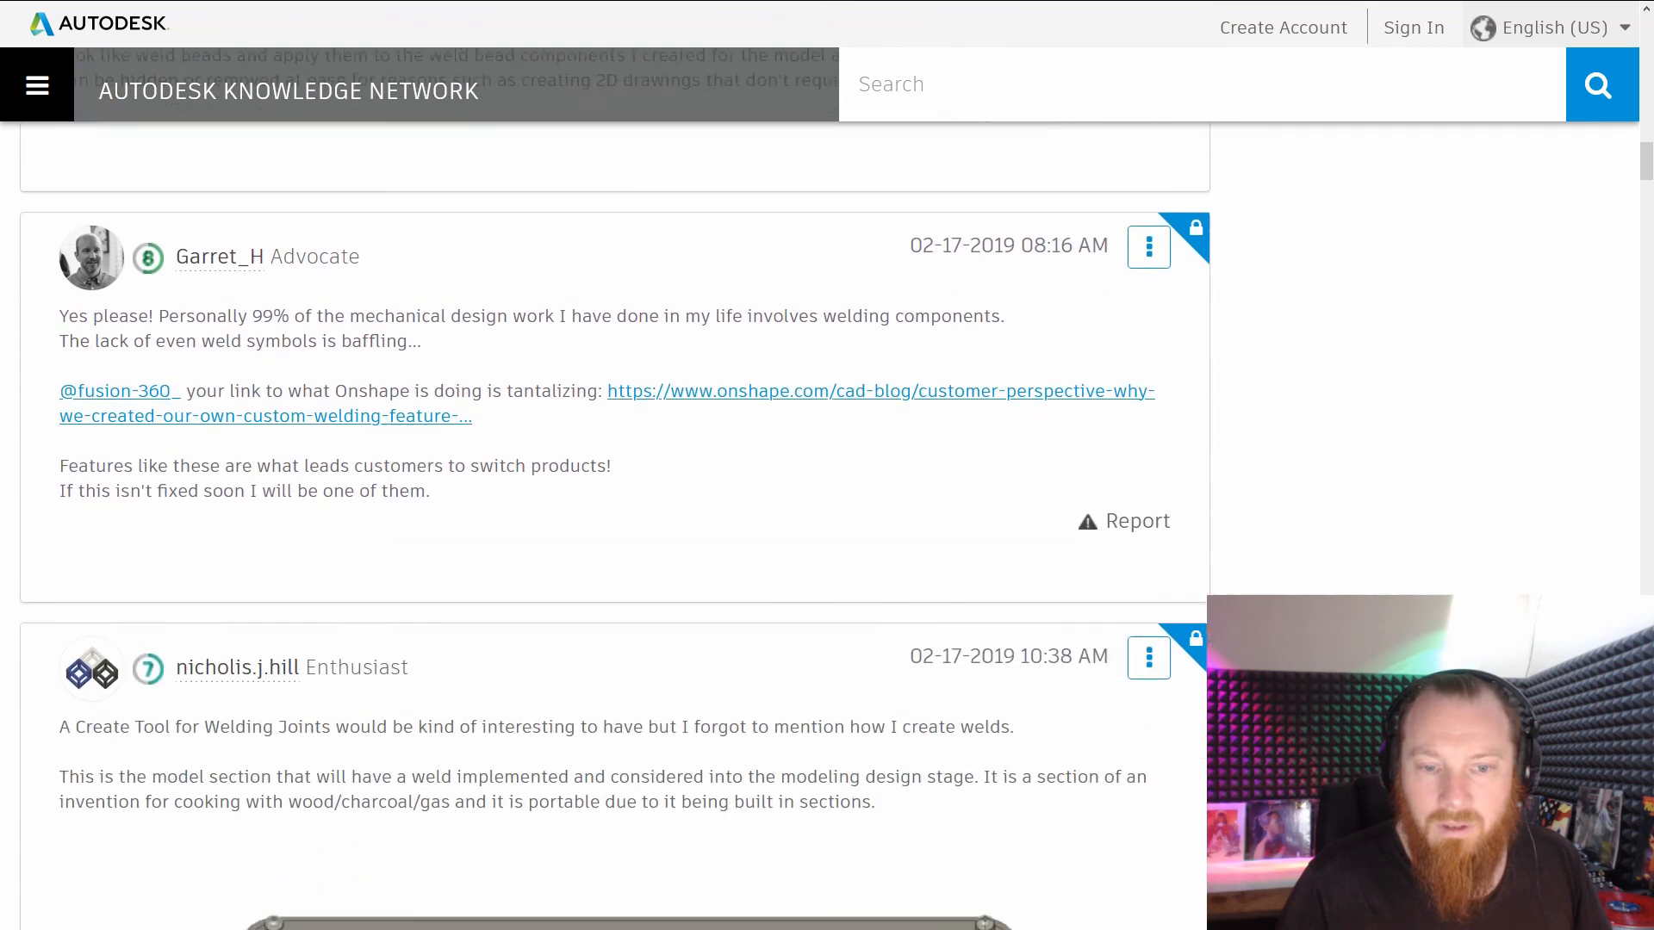
scroll(613, 517, down, 20)
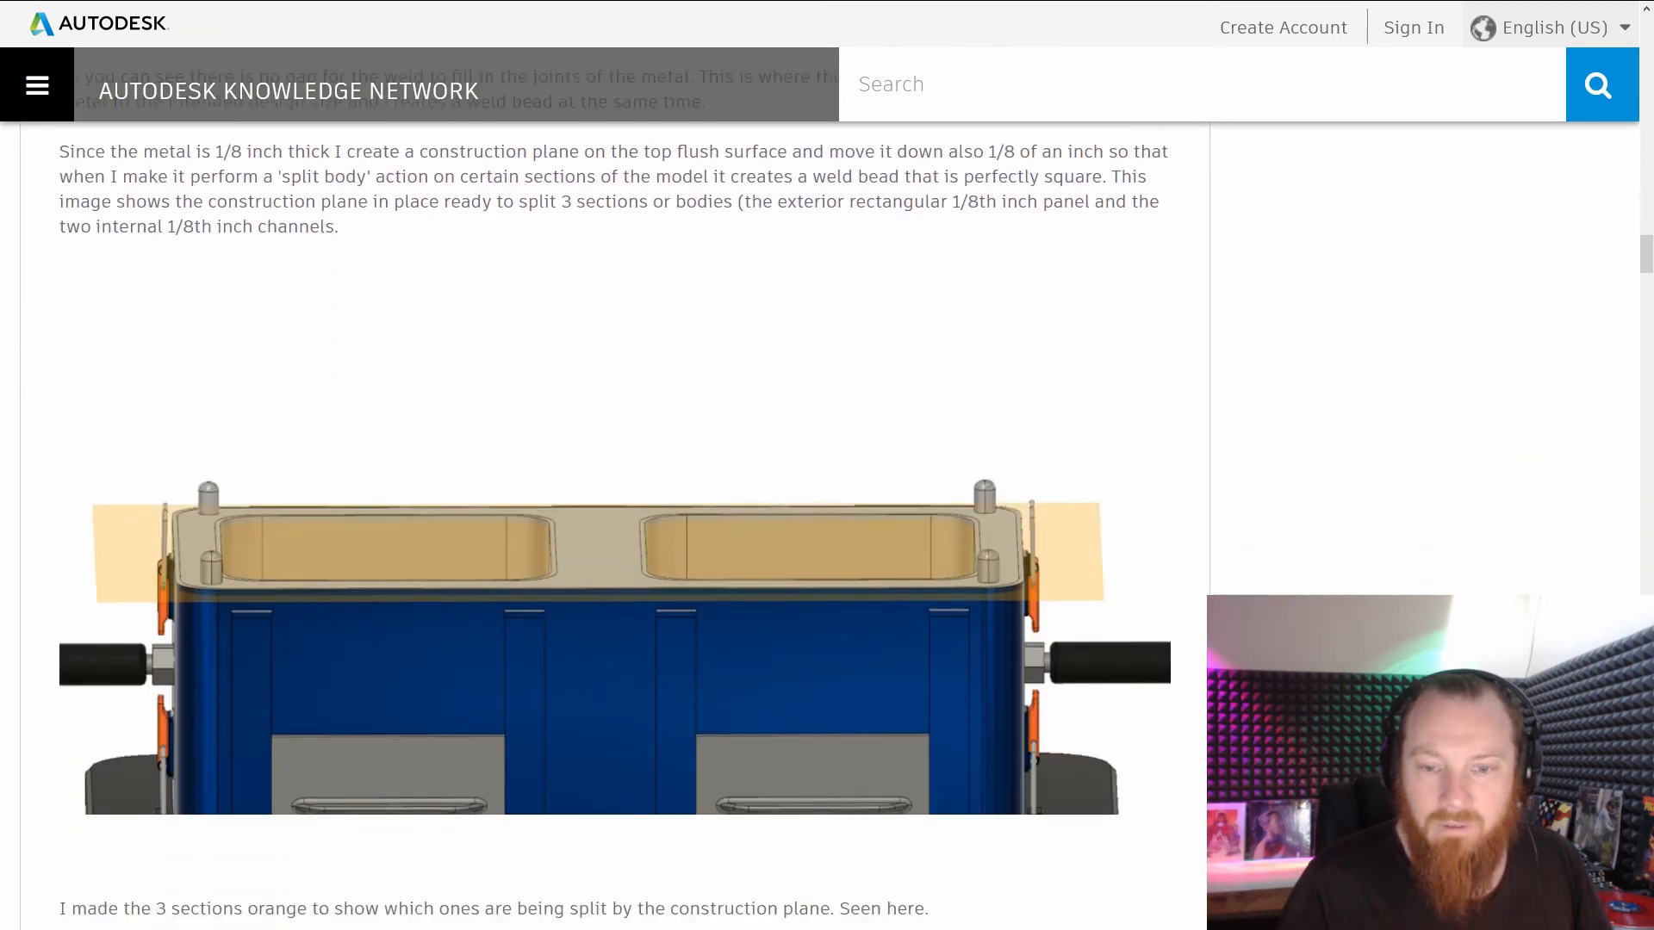
scroll(614, 516, down, 20)
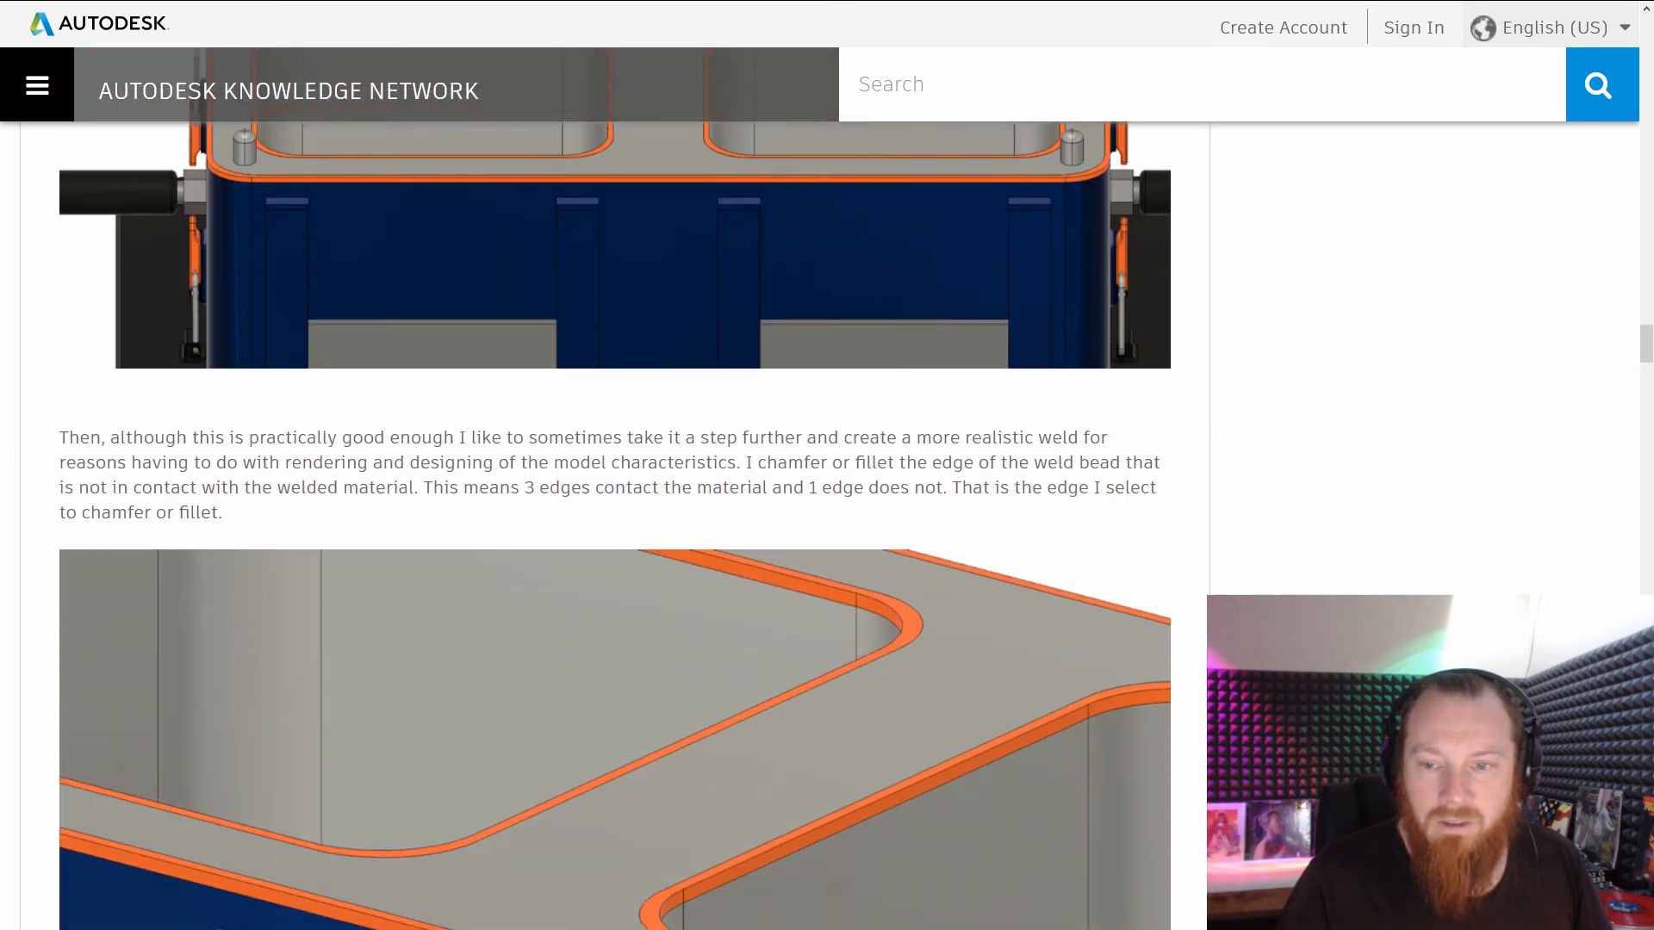
scroll(613, 516, down, 15)
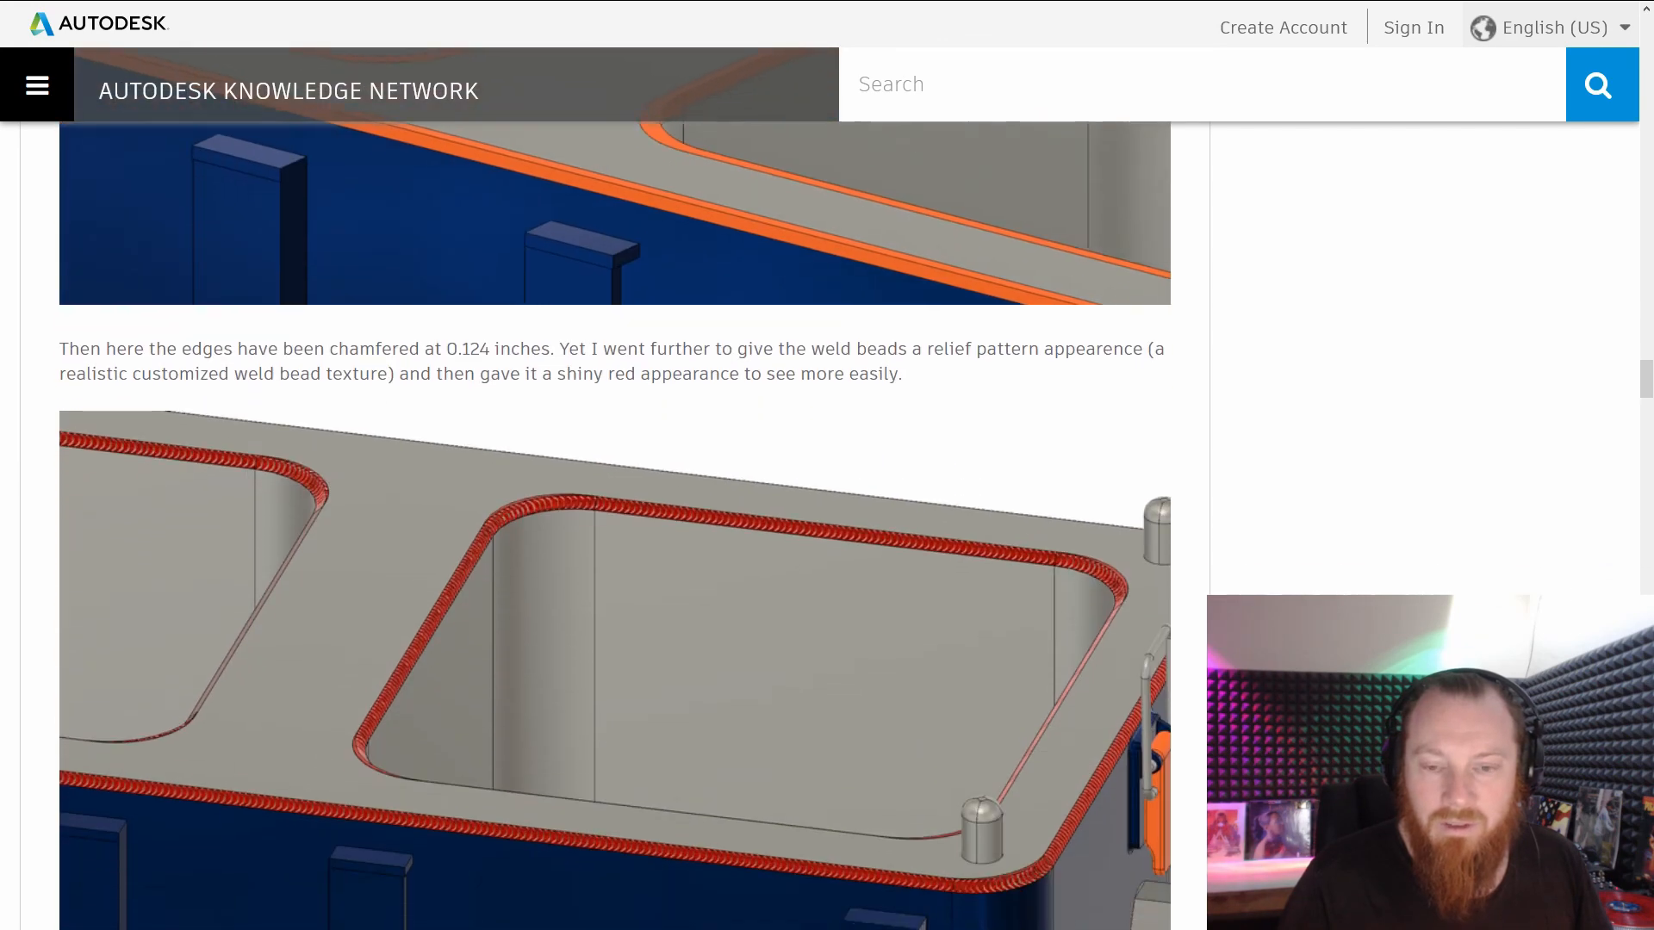
scroll(613, 517, down, 2)
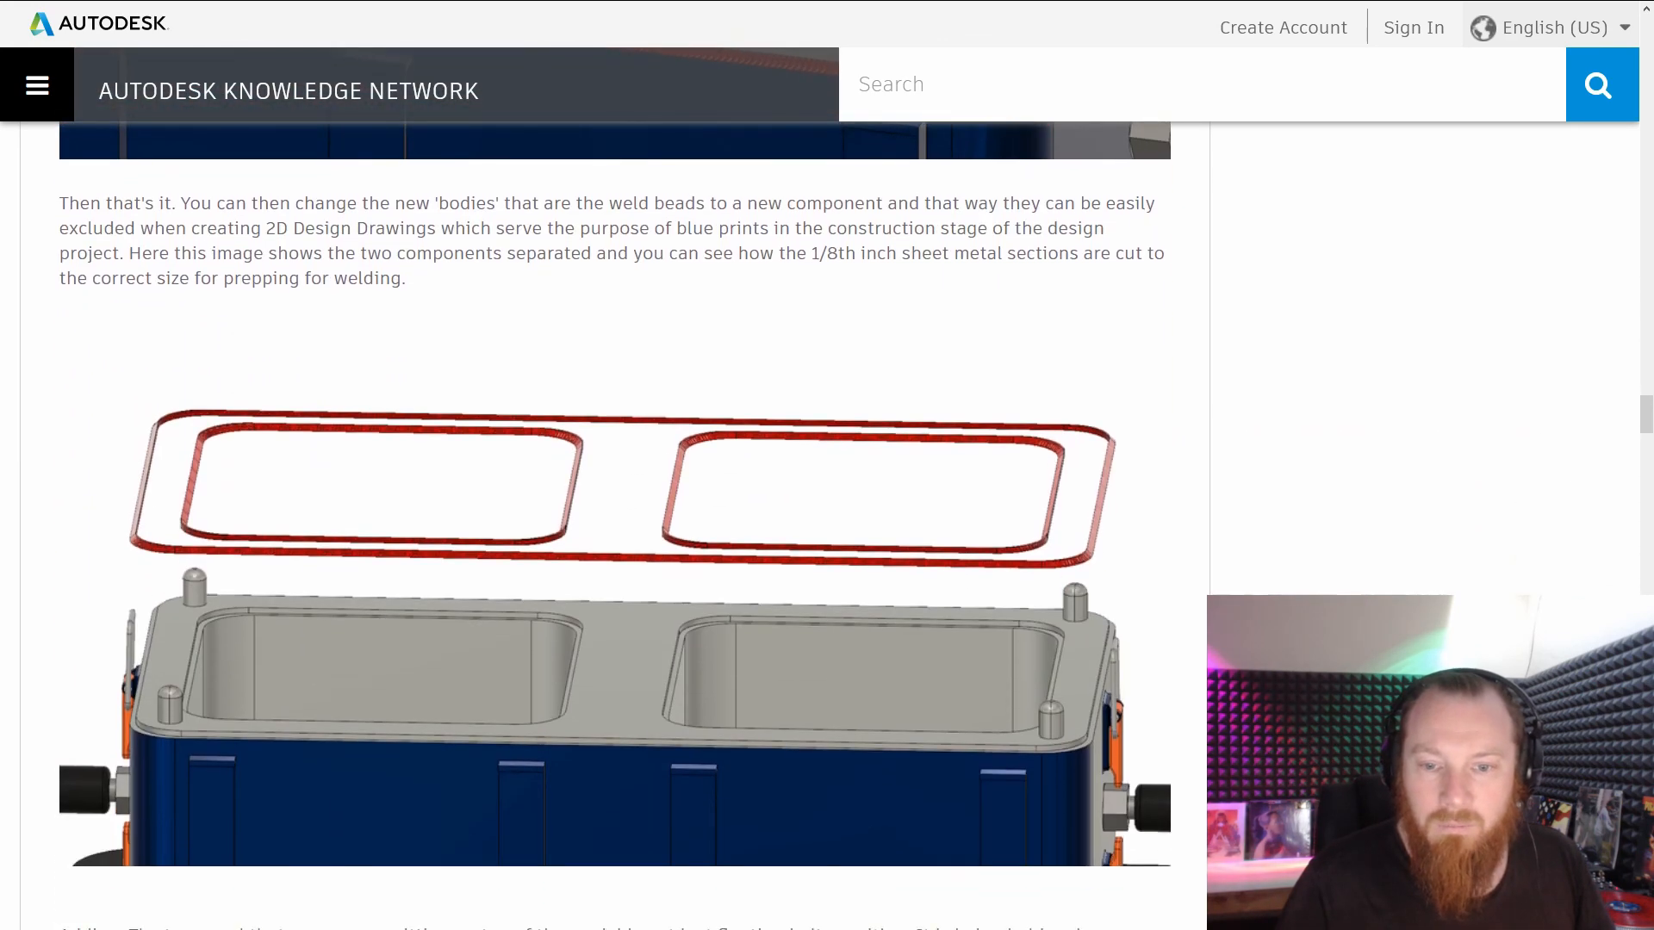
scroll(613, 517, down, 3)
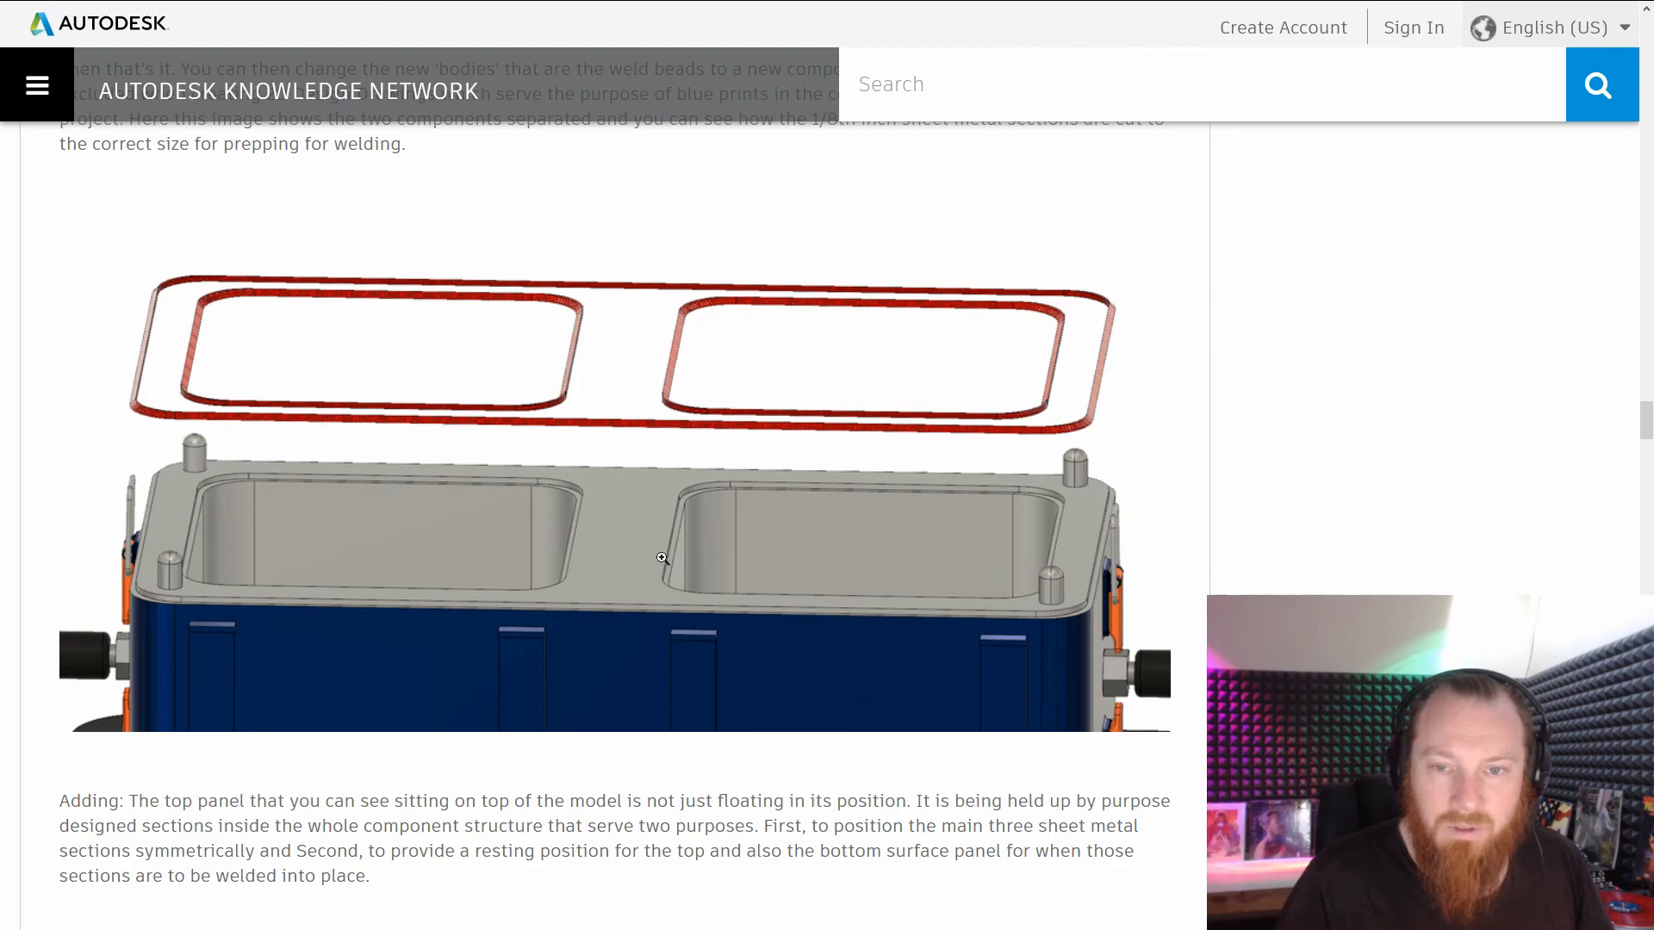
Return from the comments to the original welding idea post and re-examine its weld types, technical drawing and V-weld preparation examples.
scroll(613, 517, down, 1)
scroll(613, 517, up, 15)
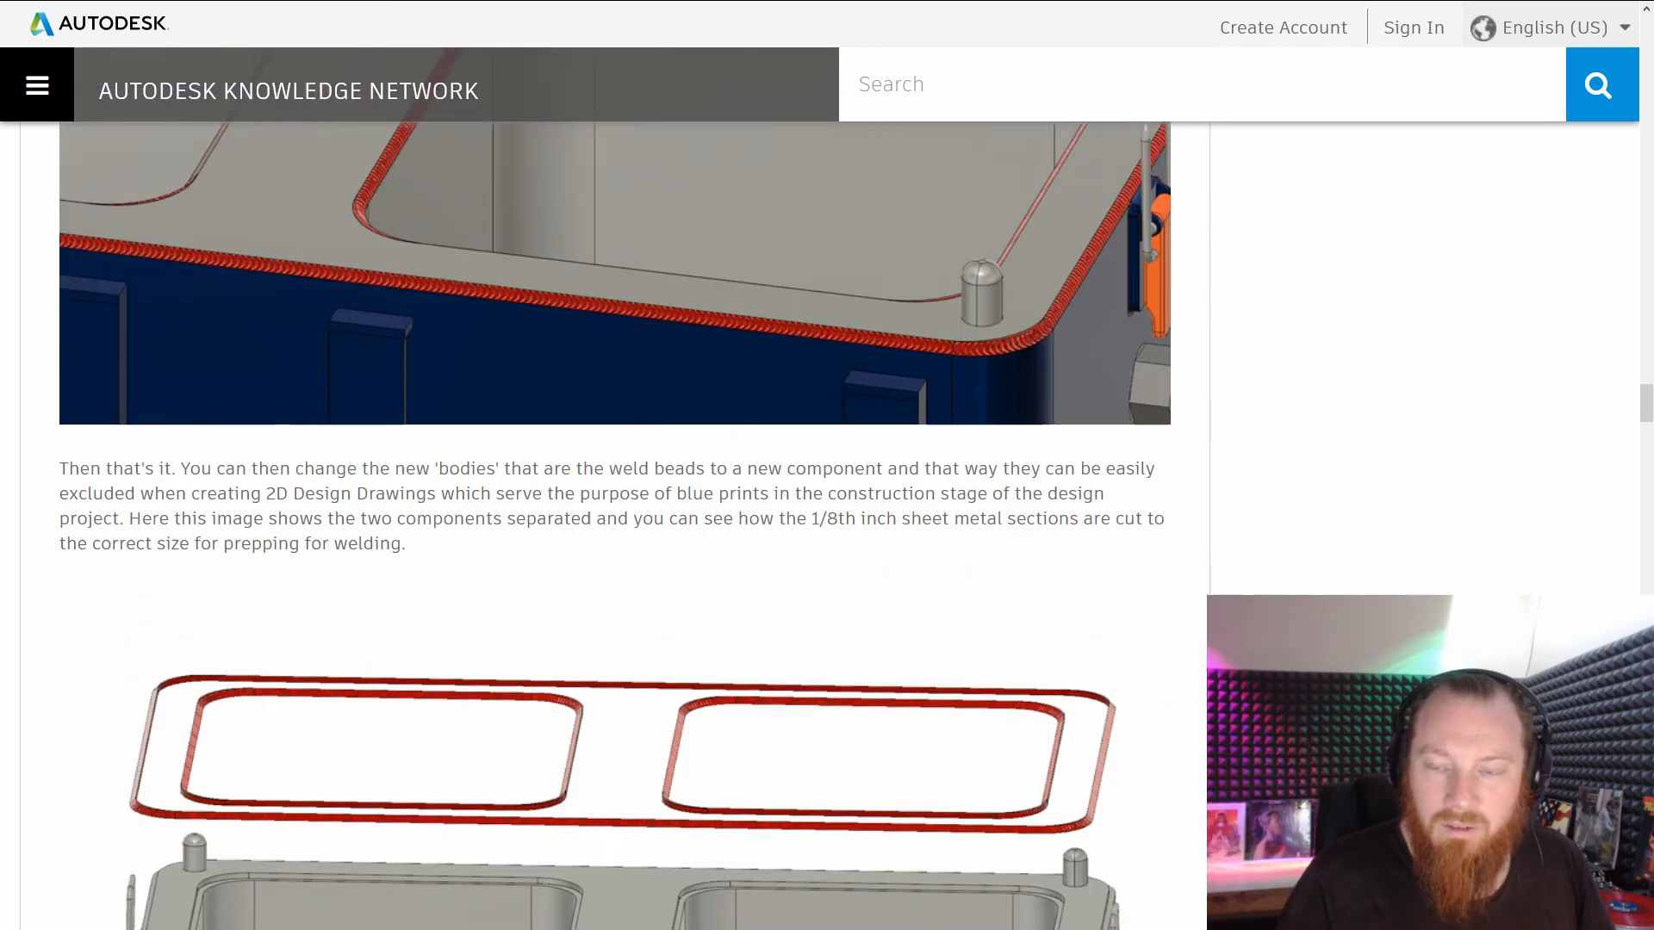
scroll(613, 517, up, 20)
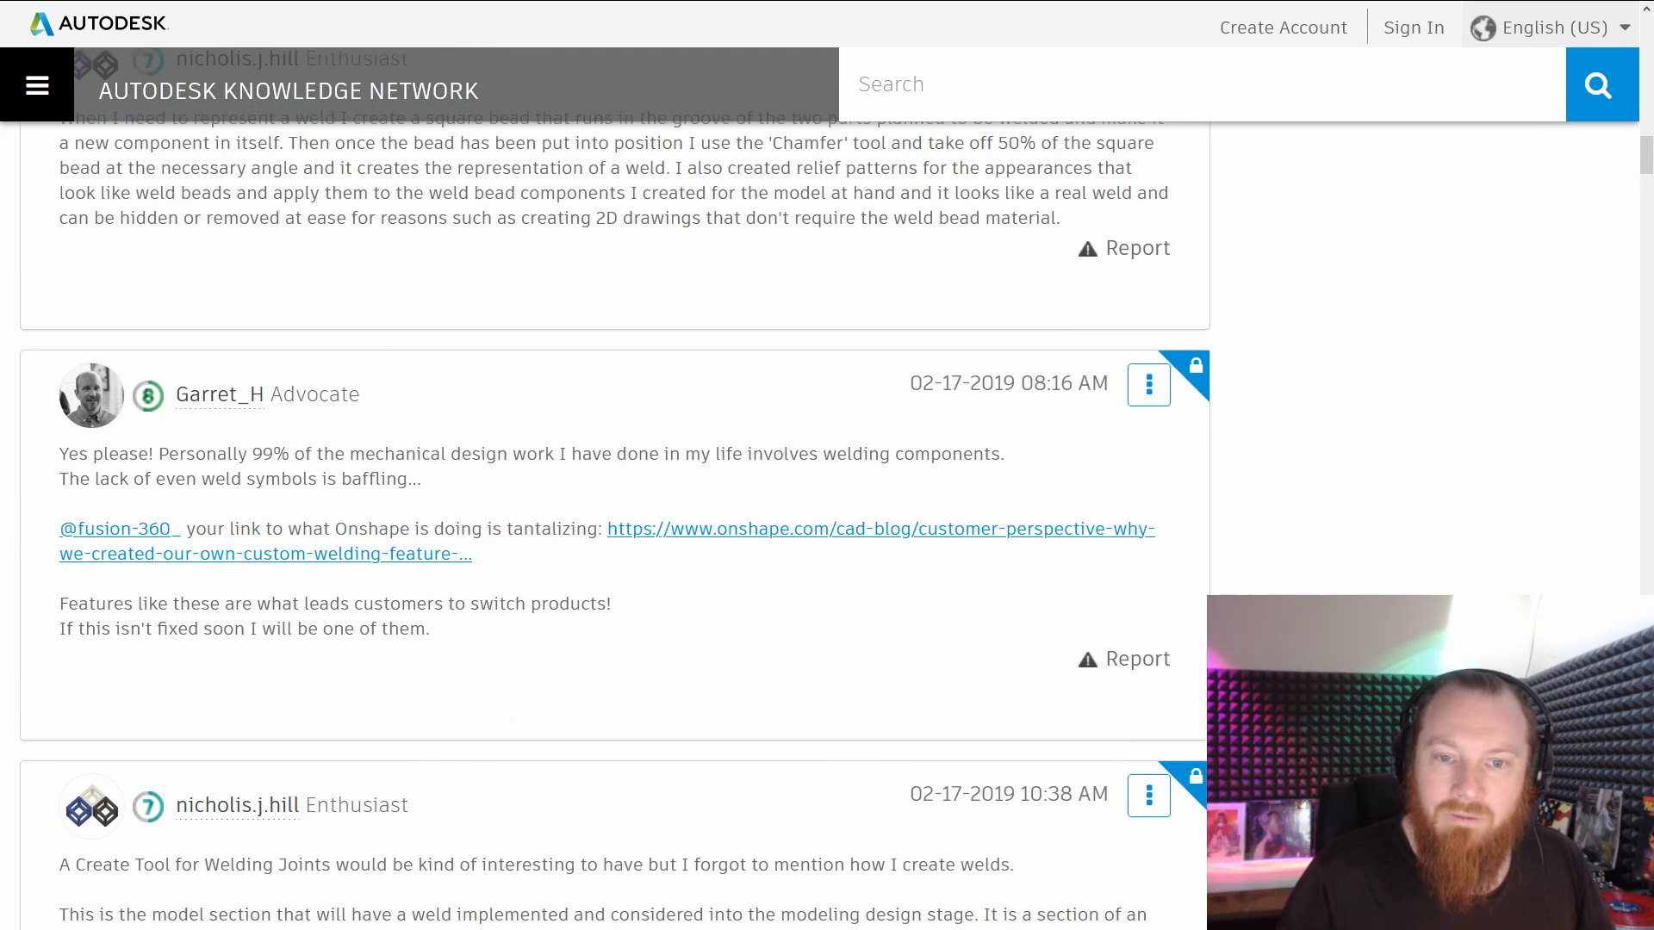
scroll(1078, 604, up, 1)
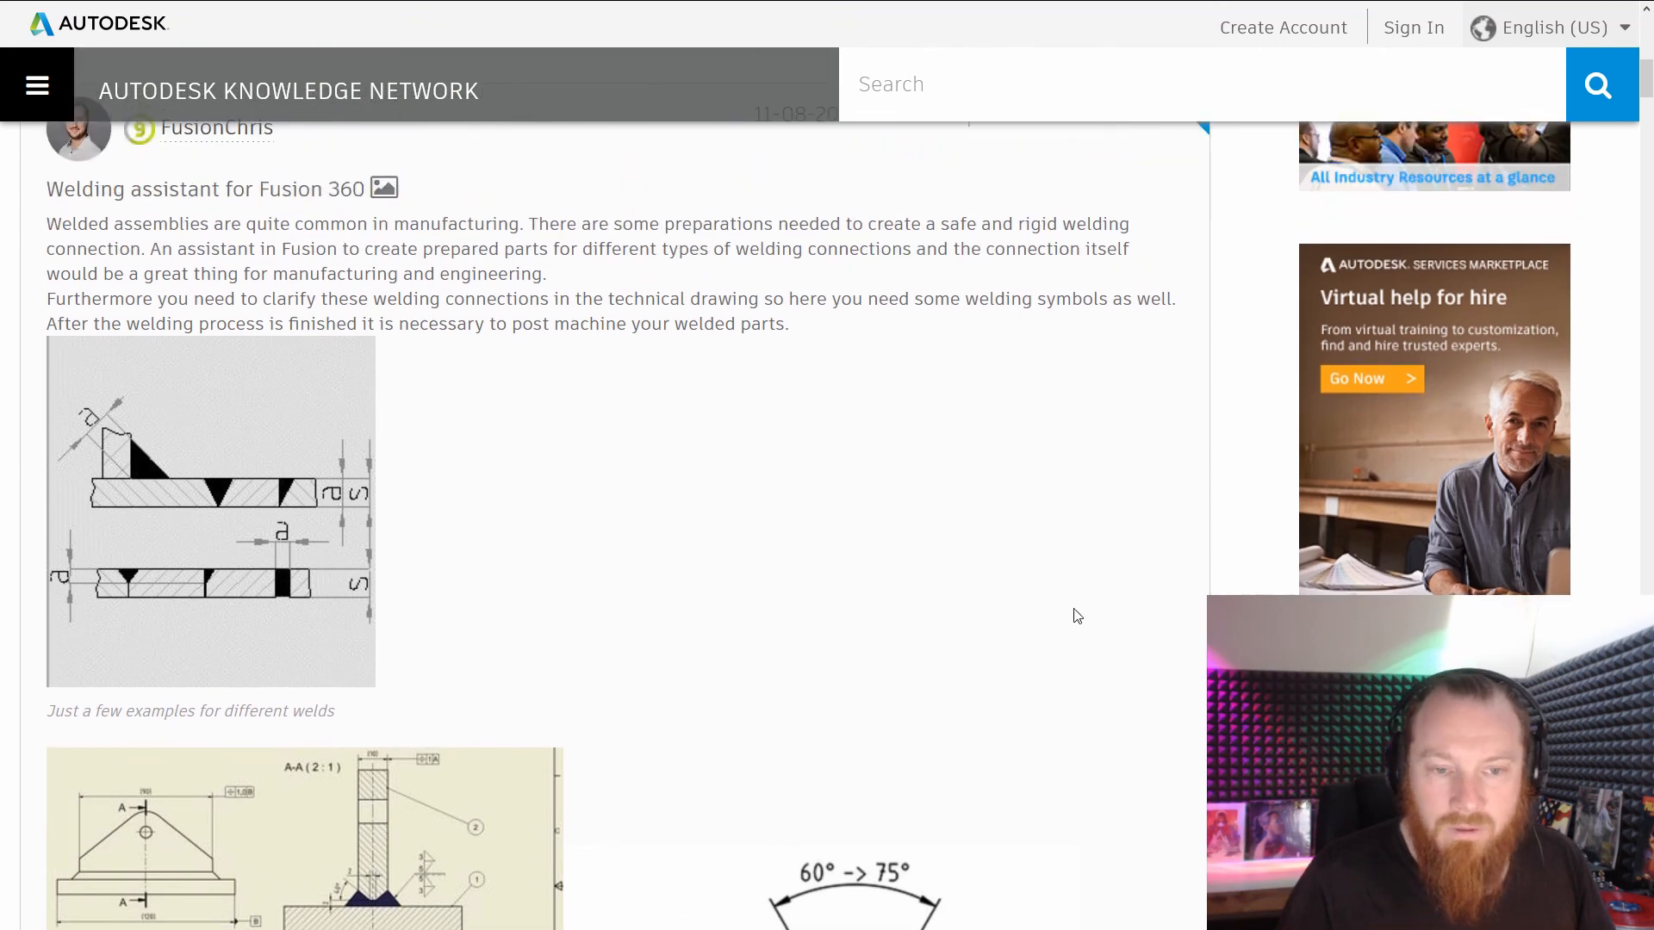
scroll(497, 599, down, 5)
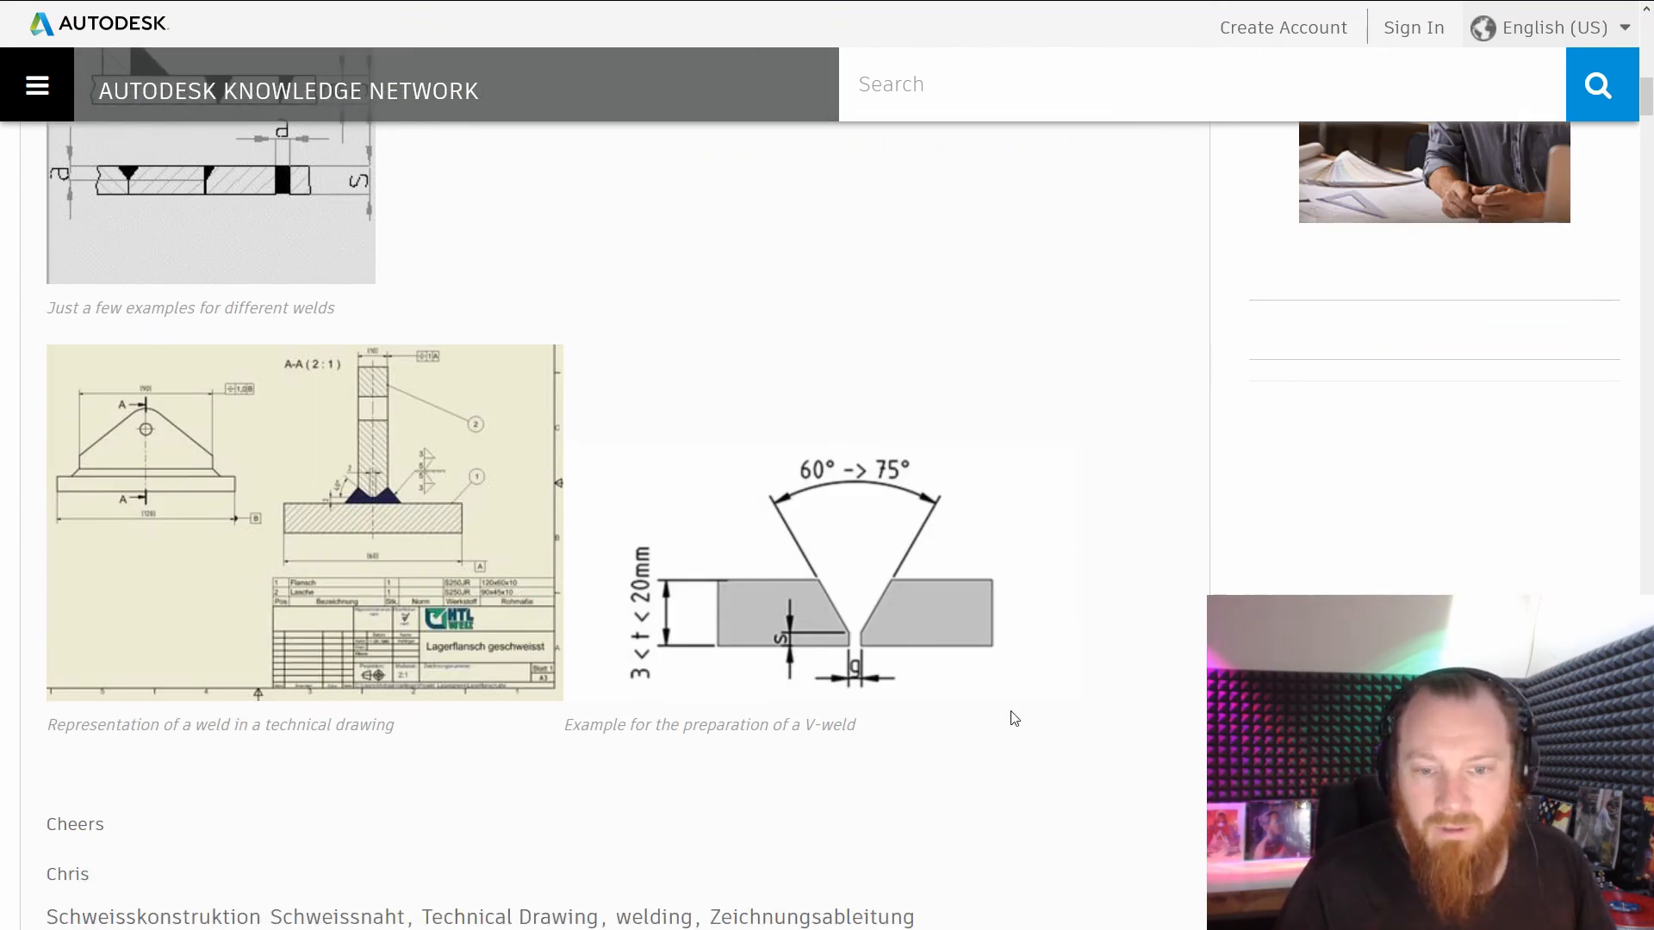
scroll(1079, 735, up, 6)
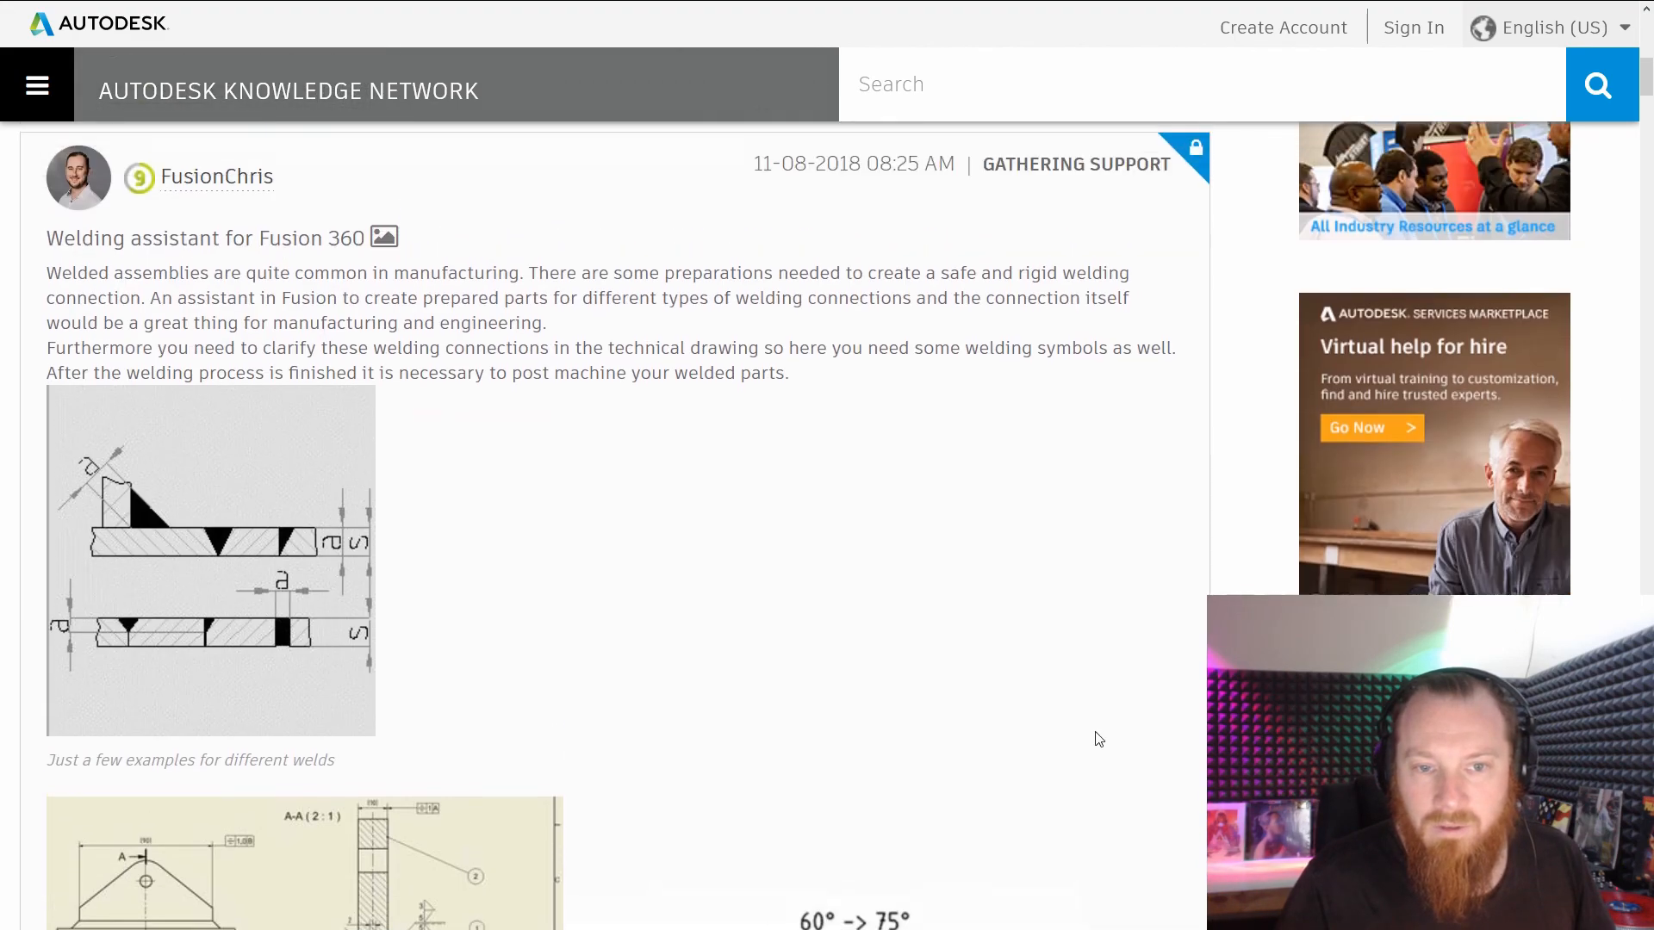
scroll(1180, 605, down, 18)
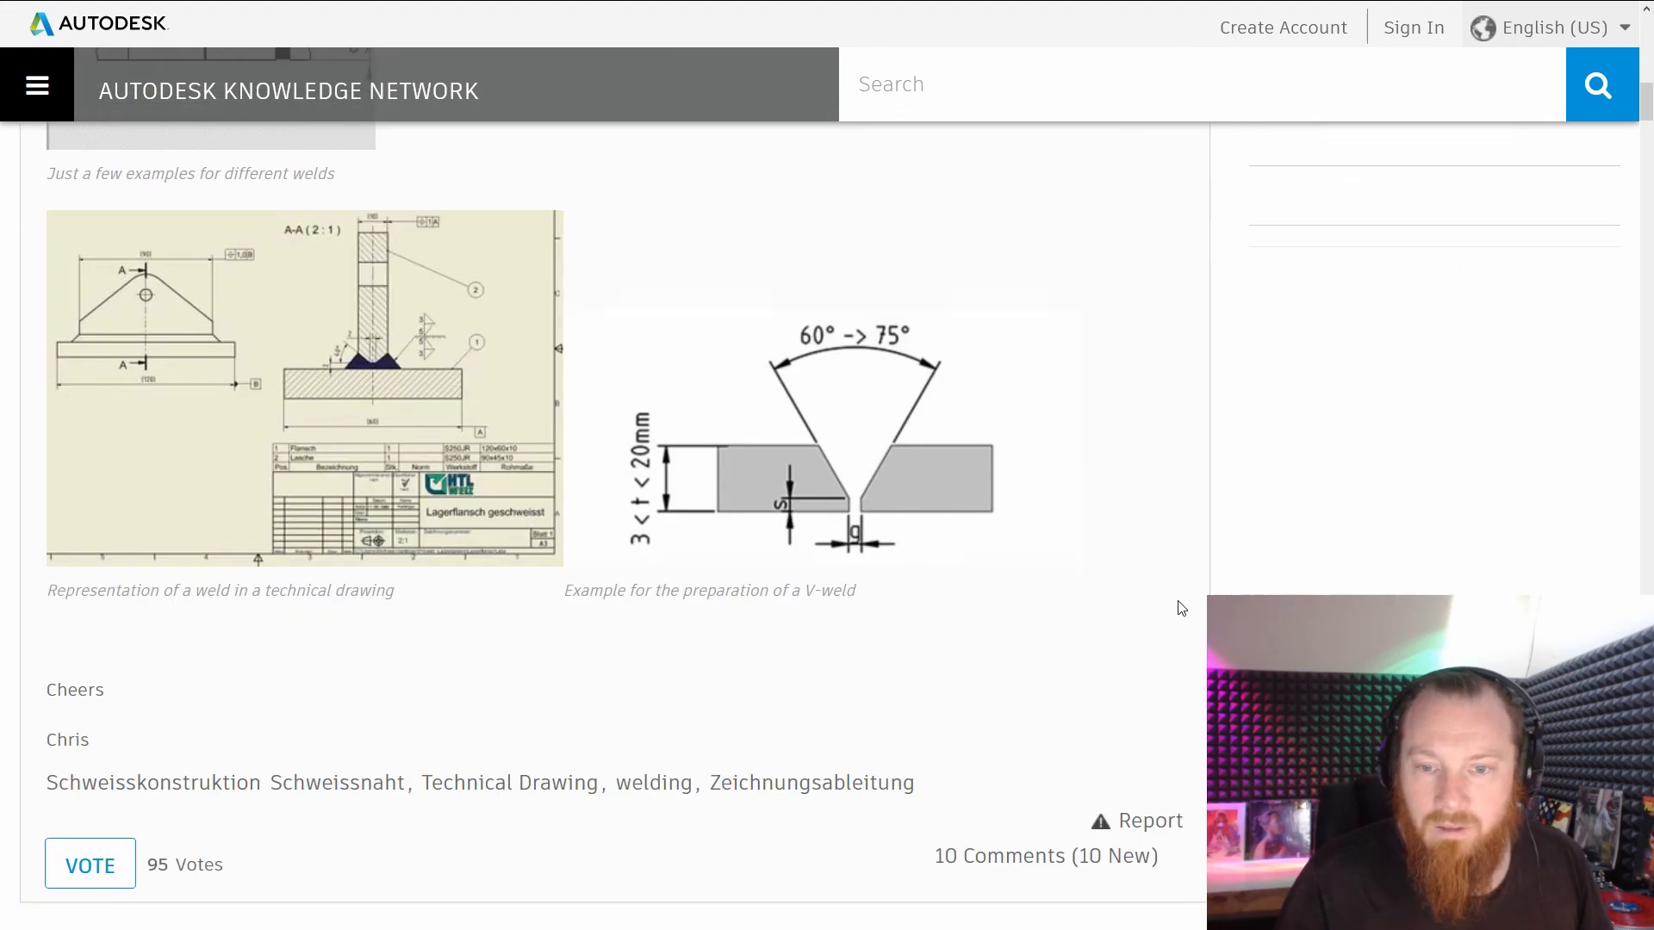
Skim the illustrated split-body and chamfer weld bead workaround in the comments again, then return to the start of the forum page.
scroll(603, 517, down, 2)
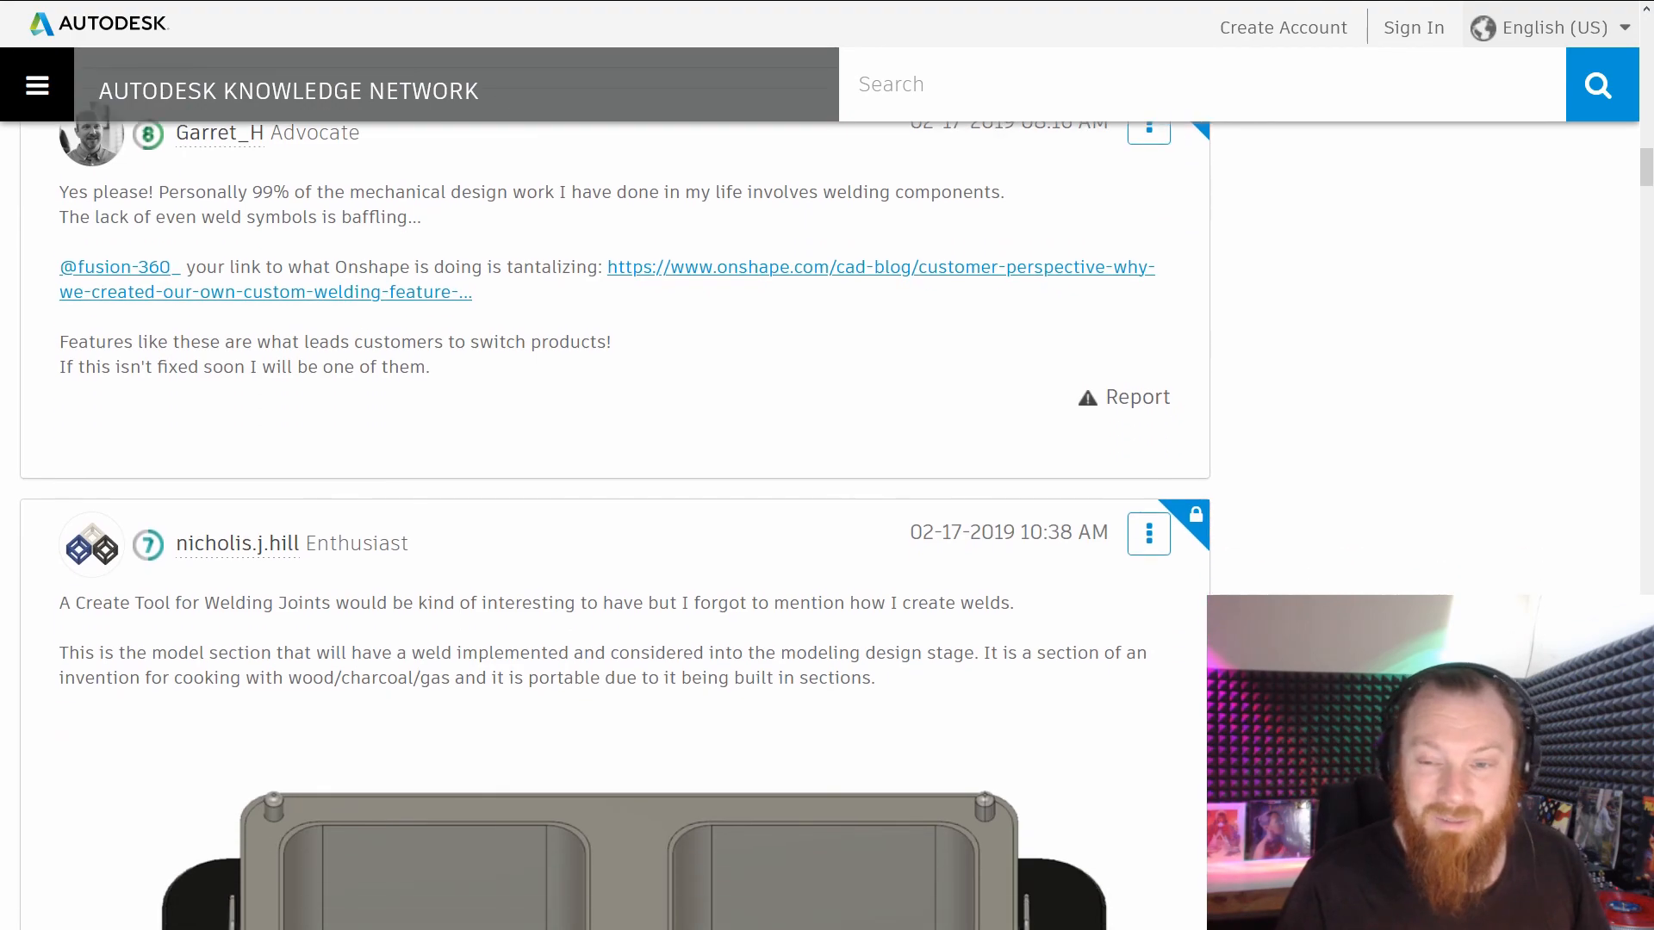
scroll(1240, 567, down, 20)
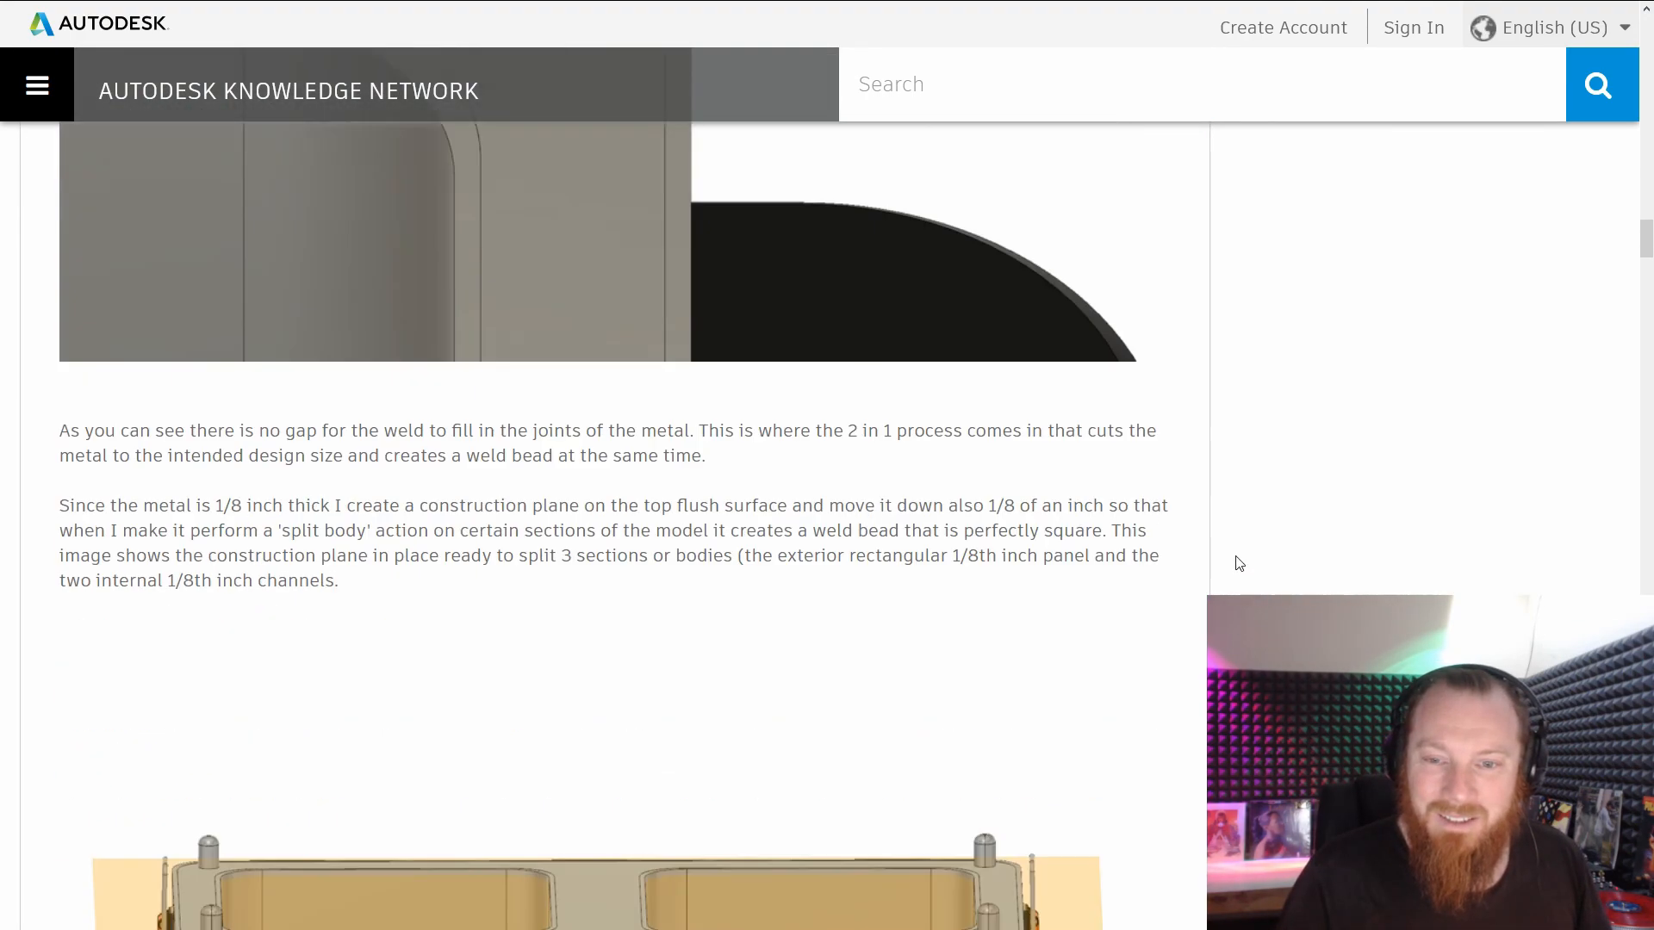
scroll(1239, 564, down, 20)
scroll(1239, 564, up, 12)
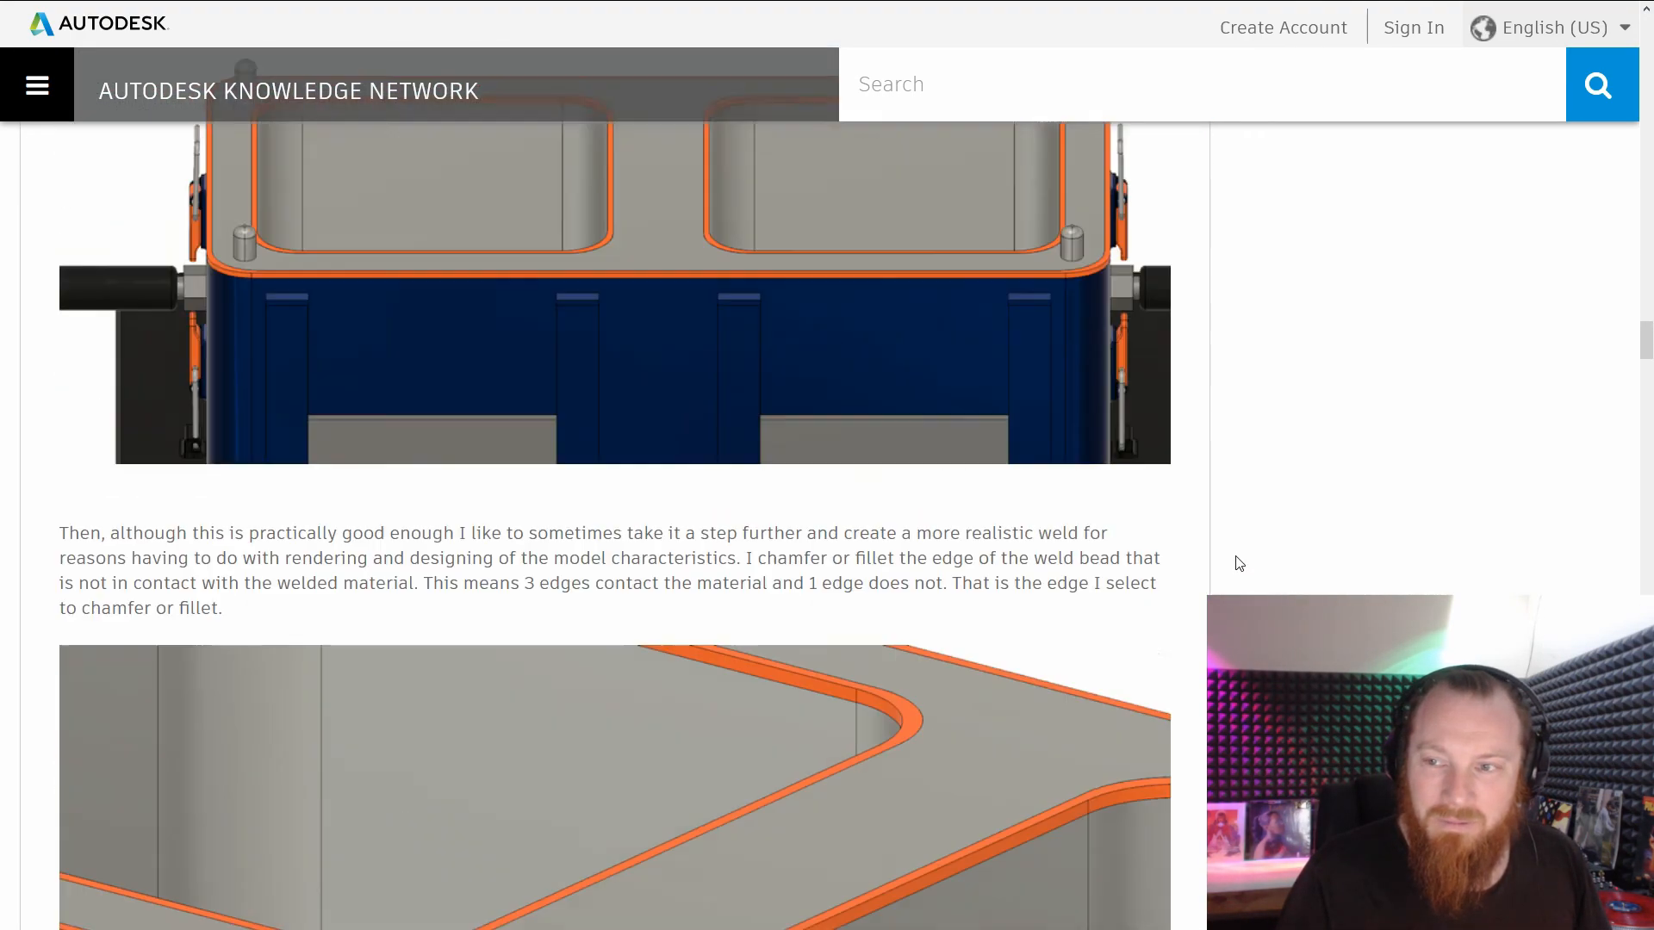
scroll(1239, 564, up, 20)
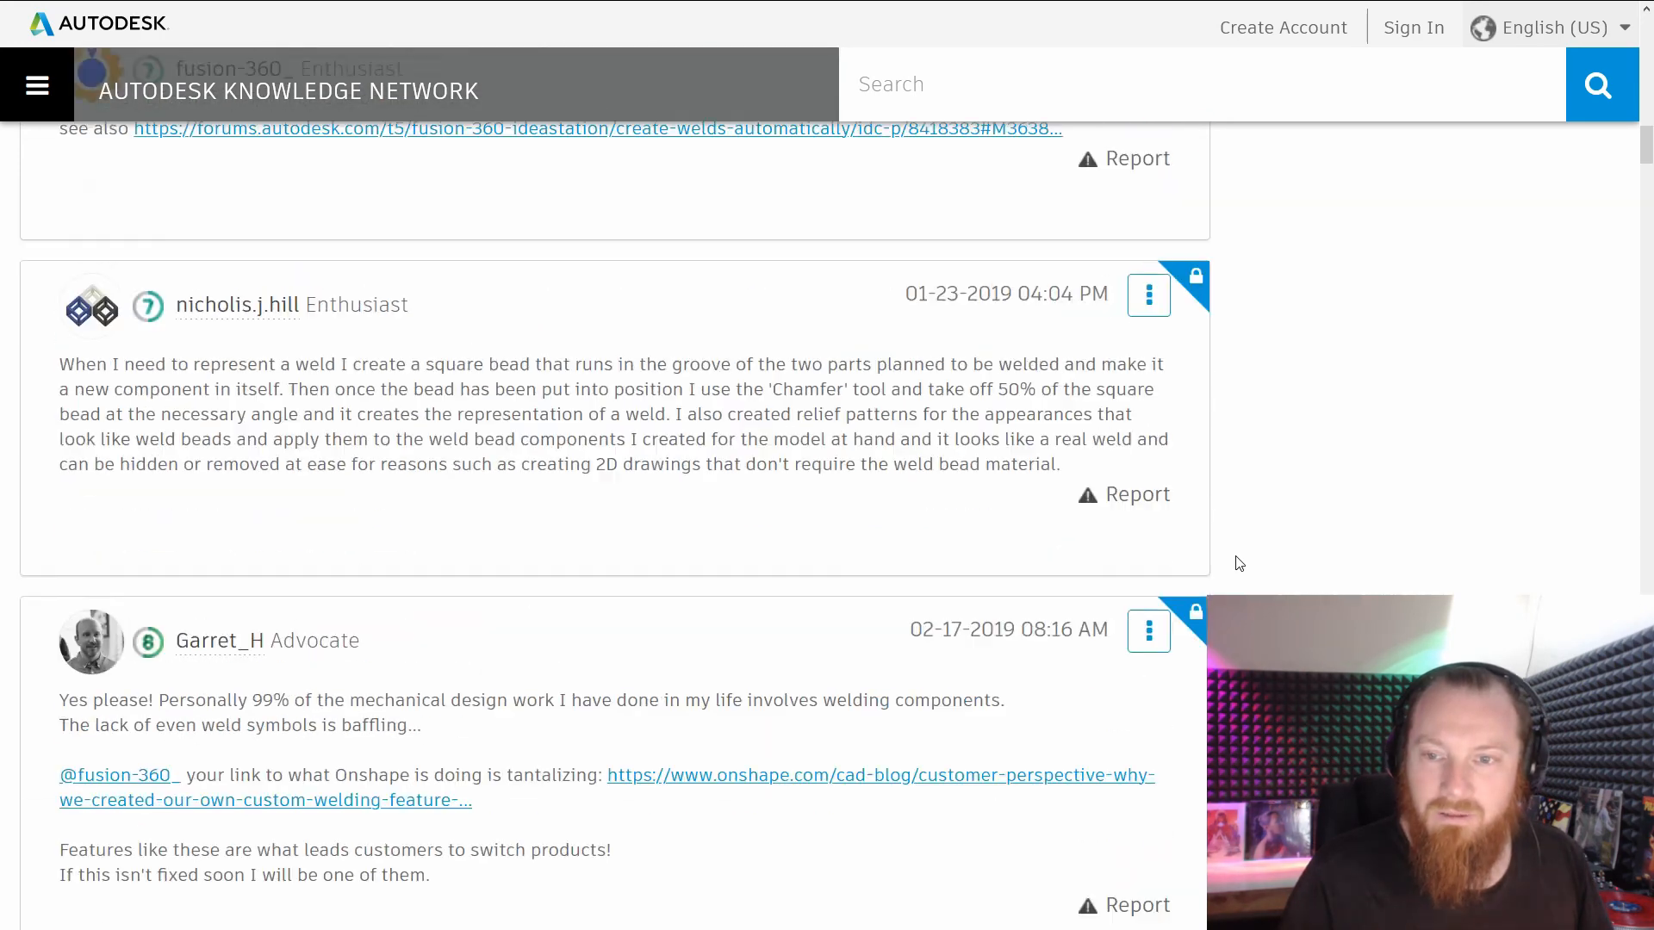
scroll(1240, 564, up, 20)
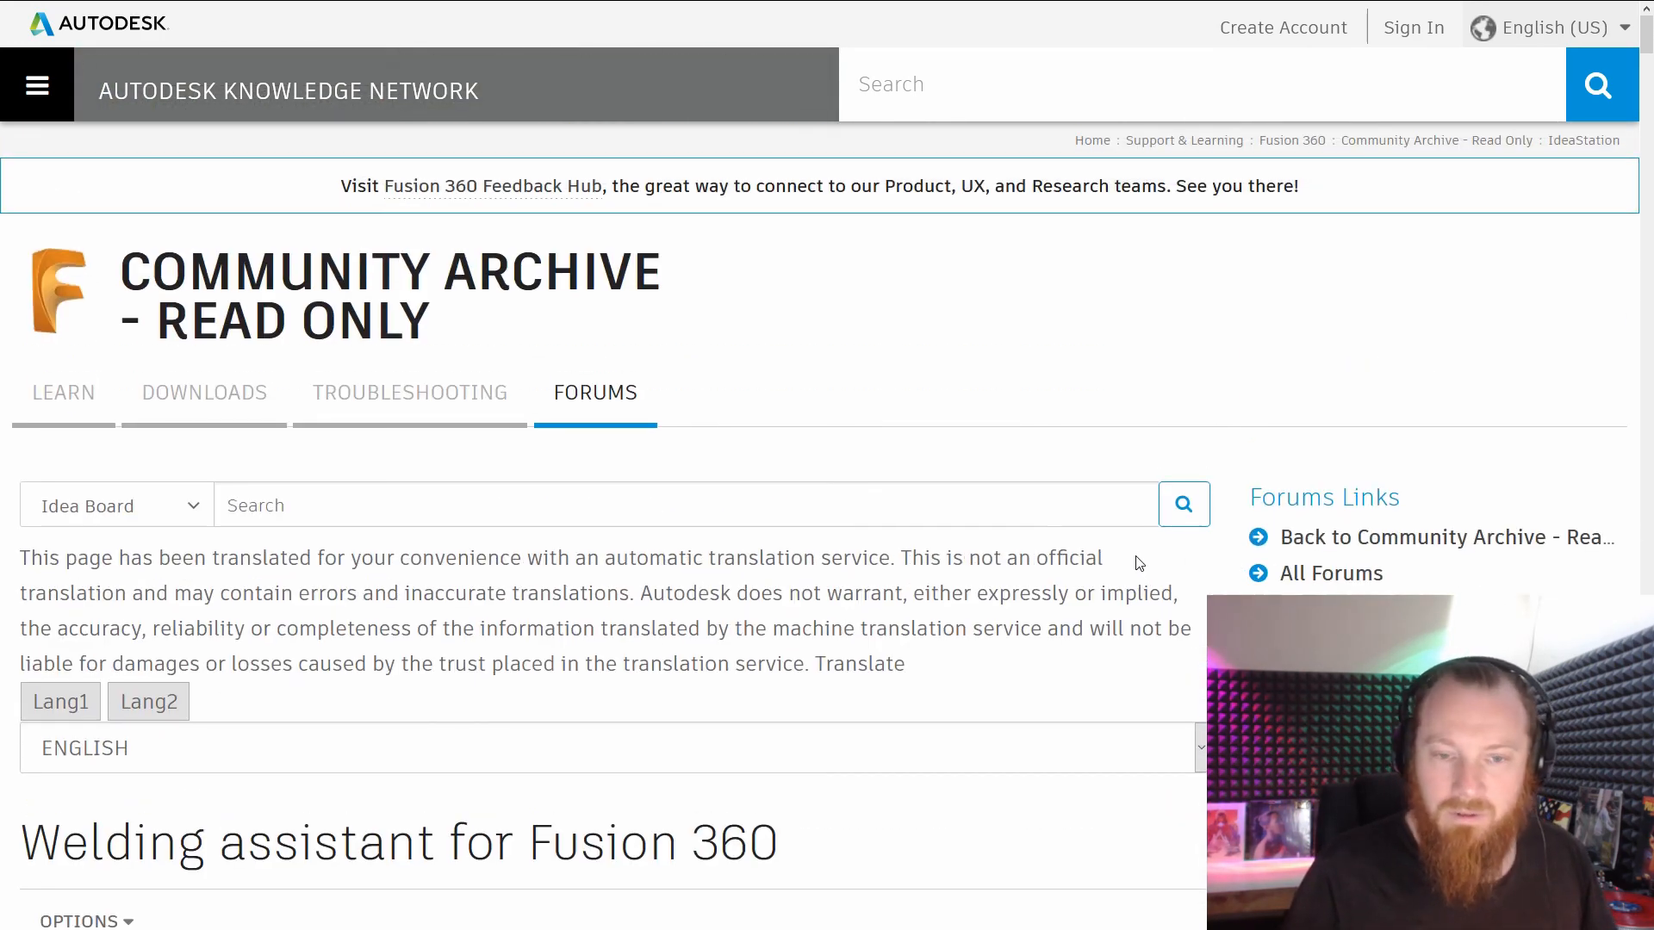